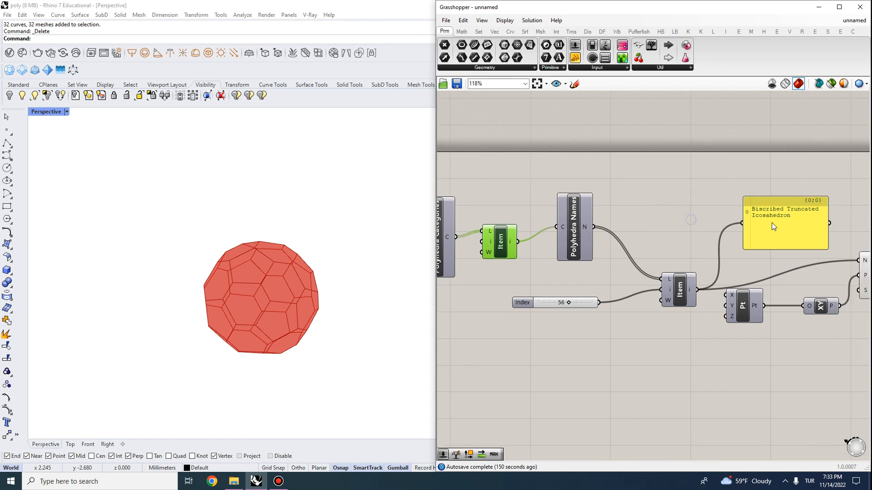
# - Examine the Biscribed Truncated Icosahedron preview and the components that generate it
pyautogui.moveTo(791, 218); pyautogui.dragTo(685, 210, button='right')
pyautogui.scroll(2, 683, 210)
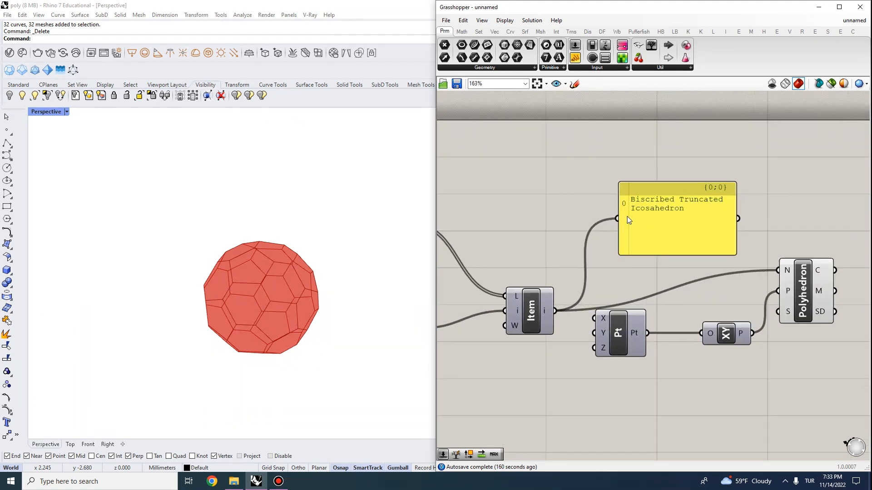
pyautogui.moveTo(628, 299); pyautogui.dragTo(574, 245, button='right')
pyautogui.scroll(3, 261, 295)
pyautogui.moveTo(287, 309); pyautogui.dragTo(267, 301, button='right')
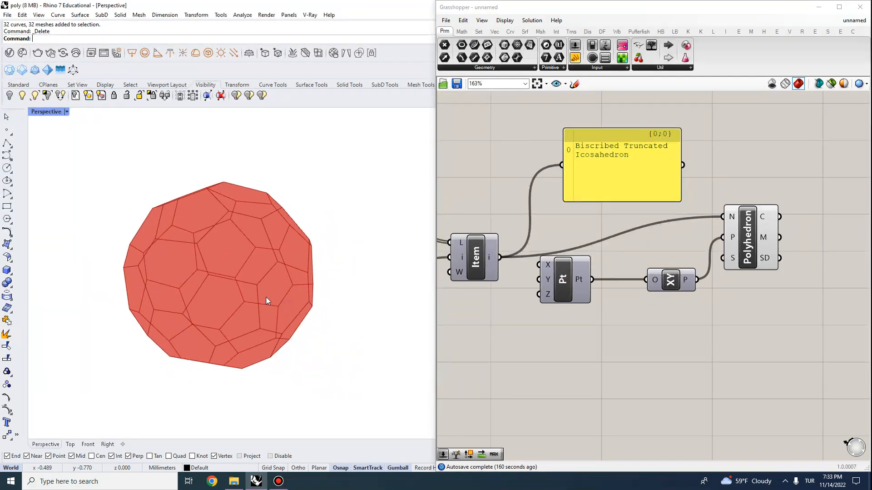
pyautogui.scroll(3, 219, 228)
pyautogui.moveTo(219, 228); pyautogui.dragTo(358, 281, button='right')
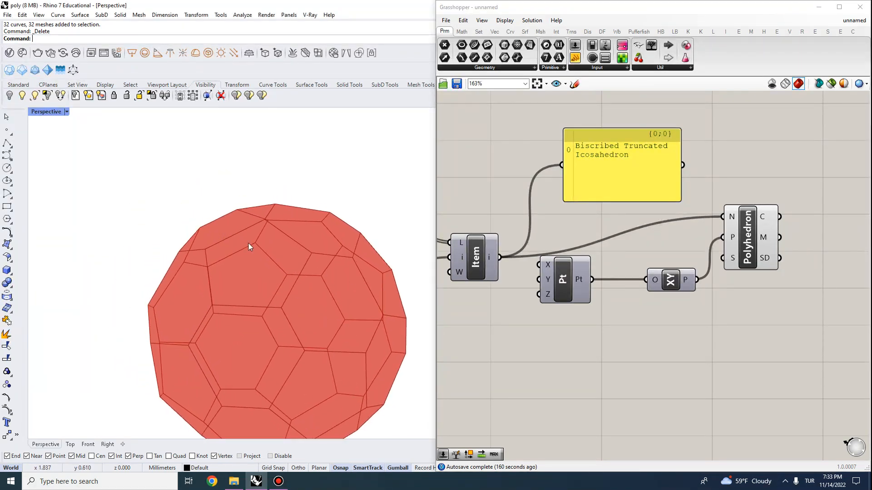
pyautogui.scroll(-5, 287, 227)
pyautogui.moveTo(288, 228); pyautogui.dragTo(338, 266, button='right')
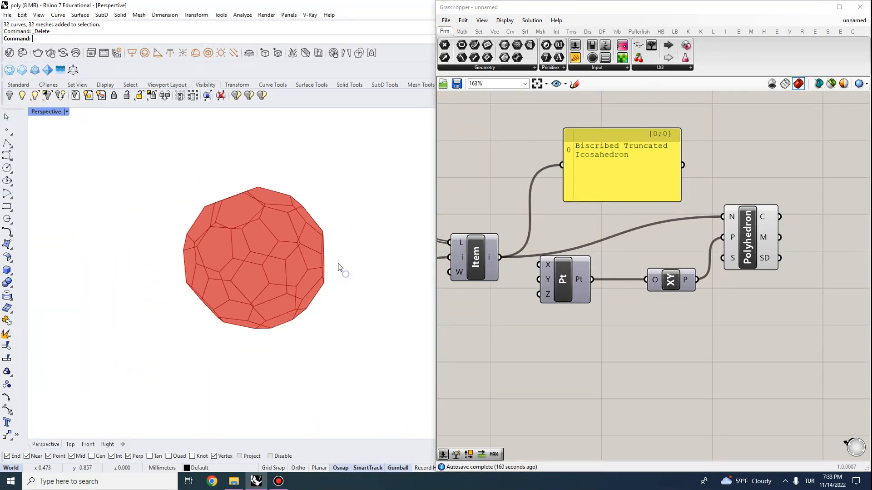
# - Add a Boundary Surfaces component and feed its edges input from the Polyhedron component's C output
pyautogui.click(755, 242)
pyautogui.moveTo(799, 235); pyautogui.dragTo(705, 234, button='right')
pyautogui.doubleClick(725, 237)
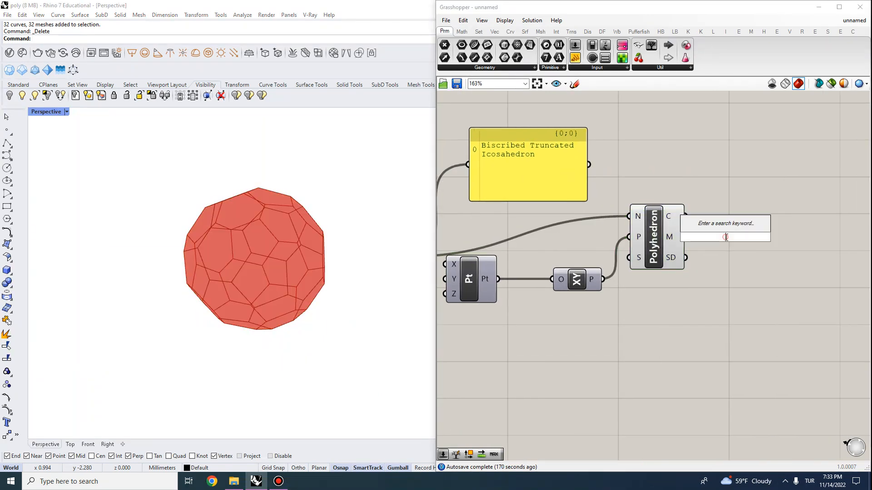
pyautogui.write('cur')
pyautogui.doubleClick(738, 259)
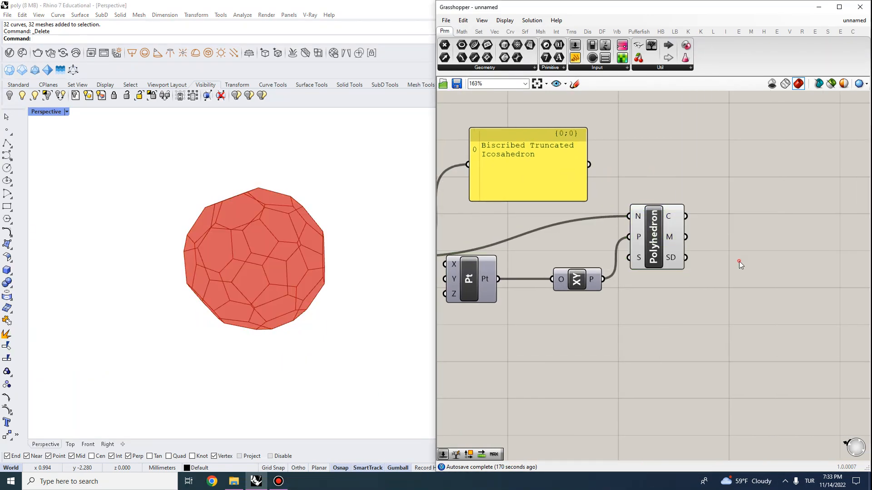
pyautogui.write('bound')
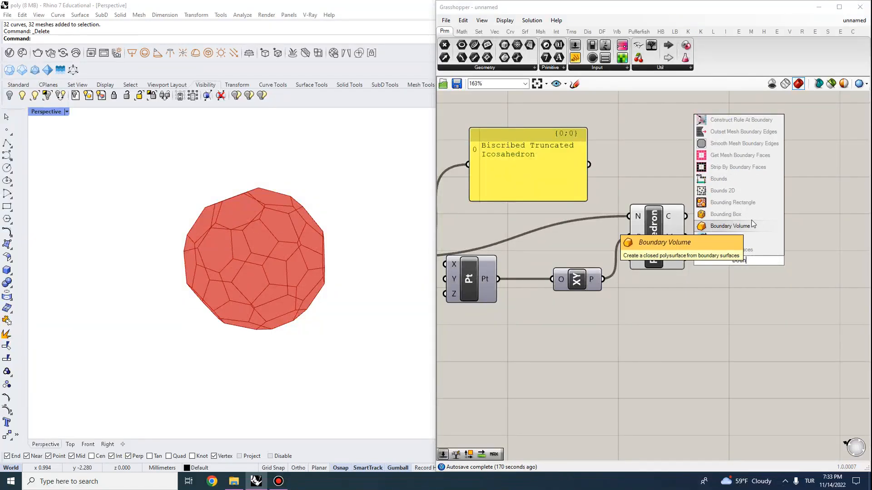
pyautogui.click(743, 249)
pyautogui.moveTo(686, 215); pyautogui.dragTo(729, 216)
# - Bake the boundary surfaces on the Default layer and move the baked faces aside from the preview
pyautogui.rightClick(736, 220)
pyautogui.click(762, 267)
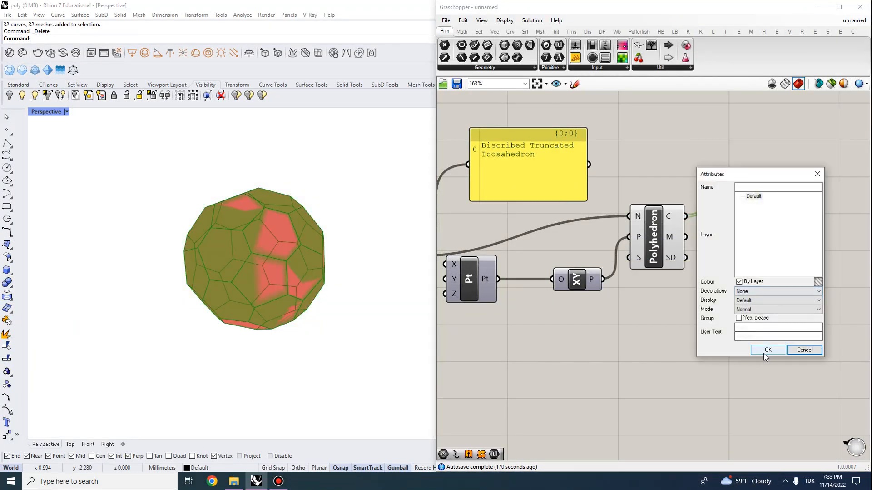
pyautogui.click(768, 350)
pyautogui.scroll(-3, 207, 231)
pyautogui.moveTo(287, 187); pyautogui.dragTo(157, 307)
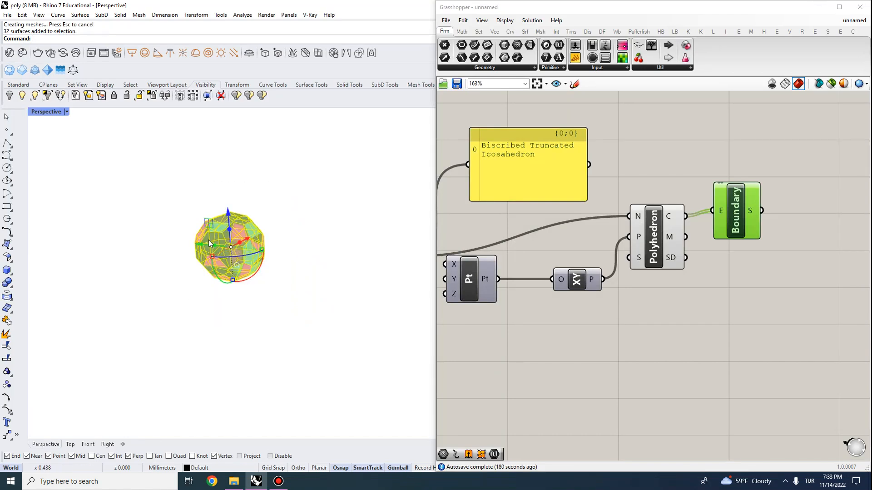
pyautogui.moveTo(202, 244); pyautogui.dragTo(307, 255)
pyautogui.click(328, 321)
# - Examine the hexagonal and pentagonal faces of the baked polyhedron from several sides
pyautogui.scroll(5, 372, 245)
pyautogui.moveTo(387, 287); pyautogui.dragTo(244, 235, button='right')
pyautogui.scroll(-4, 245, 235)
pyautogui.moveTo(222, 298); pyautogui.dragTo(249, 260, button='right')
pyautogui.scroll(5, 226, 307)
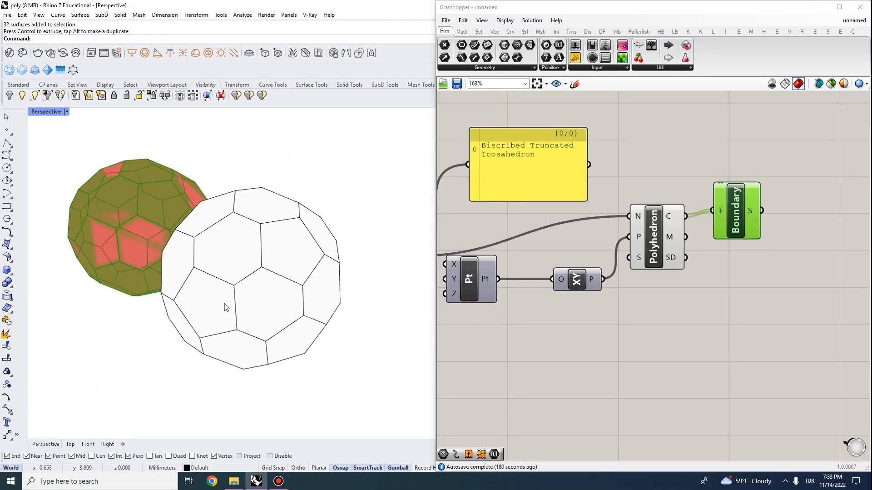
pyautogui.scroll(2, 226, 307)
pyautogui.keyDown('ctrl'); pyautogui.keyDown('shift'); pyautogui.click(240, 250); pyautogui.keyUp('shift'); pyautogui.keyUp('ctrl')
pyautogui.click(379, 377)
pyautogui.moveTo(378, 378); pyautogui.dragTo(320, 328, button='right')
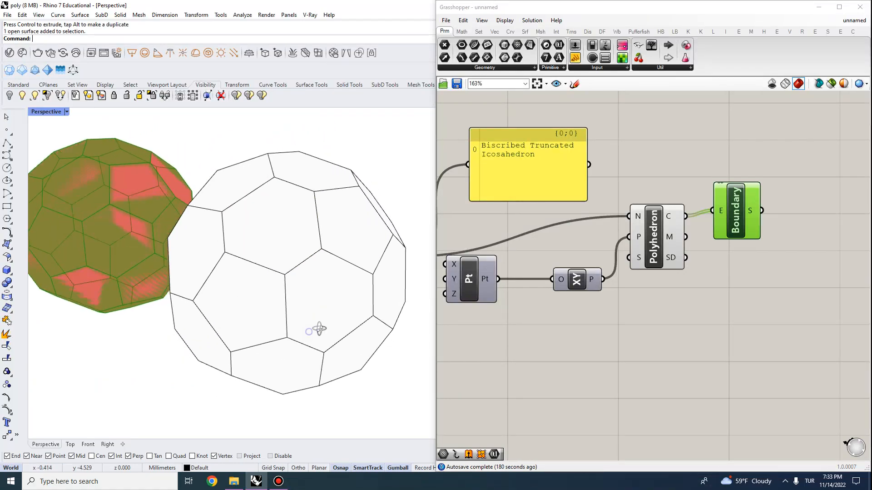
pyautogui.scroll(3, 406, 341)
pyautogui.moveTo(386, 318); pyautogui.dragTo(334, 269, button='right')
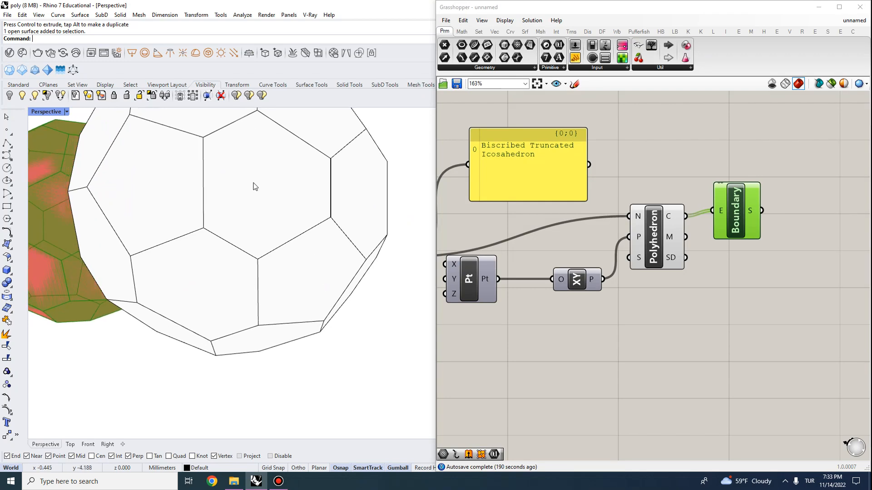
pyautogui.scroll(-3, 252, 184)
pyautogui.scroll(2, 241, 149)
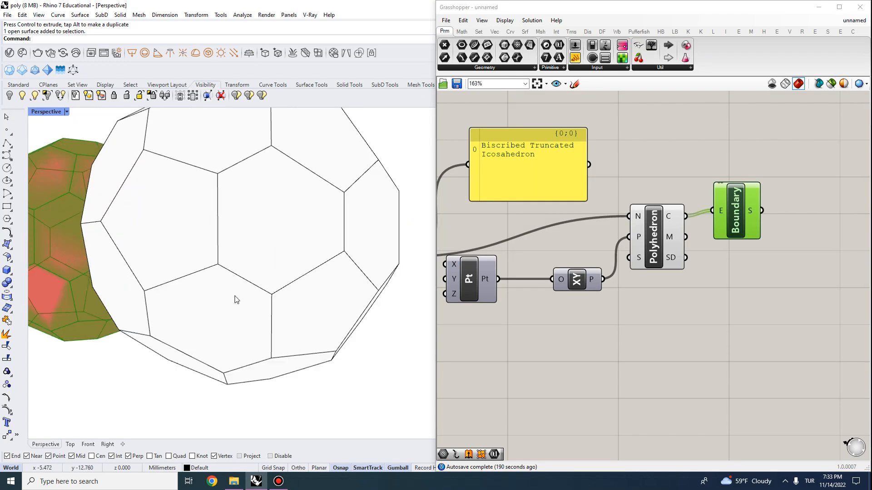
pyautogui.scroll(-3, 312, 227)
pyautogui.moveTo(254, 282); pyautogui.dragTo(277, 269, button='right')
pyautogui.click(299, 188)
pyautogui.click(374, 378)
pyautogui.scroll(-5, 314, 282)
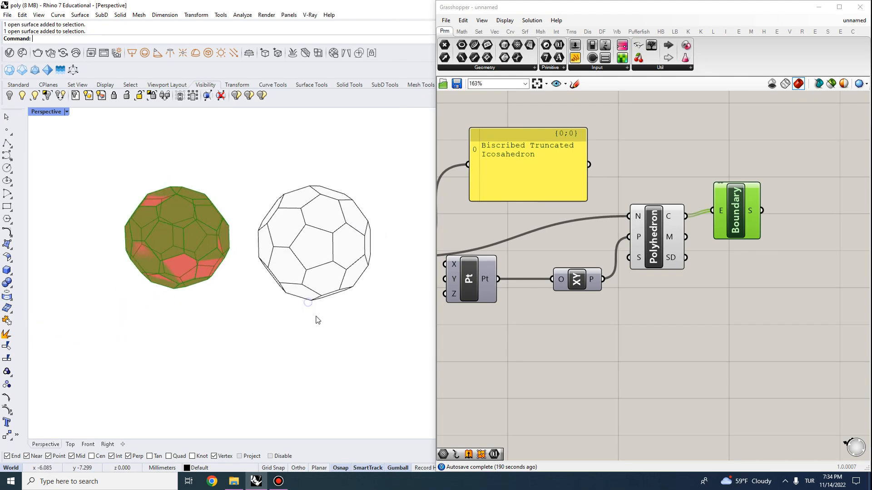
pyautogui.moveTo(283, 215); pyautogui.dragTo(383, 196, button='right')
pyautogui.scroll(4, 370, 193)
pyautogui.scroll(-5, 335, 159)
pyautogui.moveTo(334, 159)
pyautogui.mouseDown(button='right')
pyautogui.moveTo(383, 228)
pyautogui.moveTo(320, 153)
pyautogui.mouseUp(button='right')
pyautogui.scroll(5, 319, 153)
pyautogui.moveTo(273, 228); pyautogui.dragTo(292, 208, button='right')
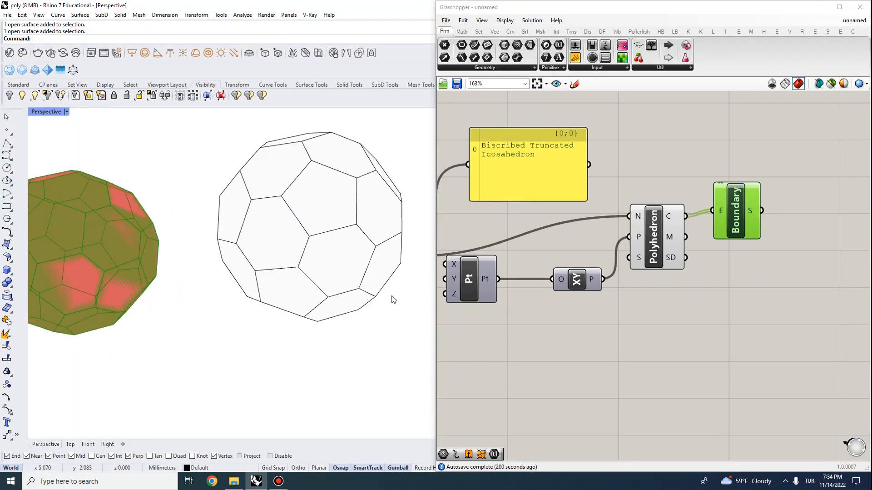
pyautogui.moveTo(393, 298); pyautogui.dragTo(326, 186, button='right')
# - Delete all the baked polyhedron surfaces beside the preview
pyautogui.scroll(-4, 182, 173)
pyautogui.moveTo(181, 175); pyautogui.dragTo(189, 232, button='right')
pyautogui.moveTo(359, 370); pyautogui.dragTo(196, 153)
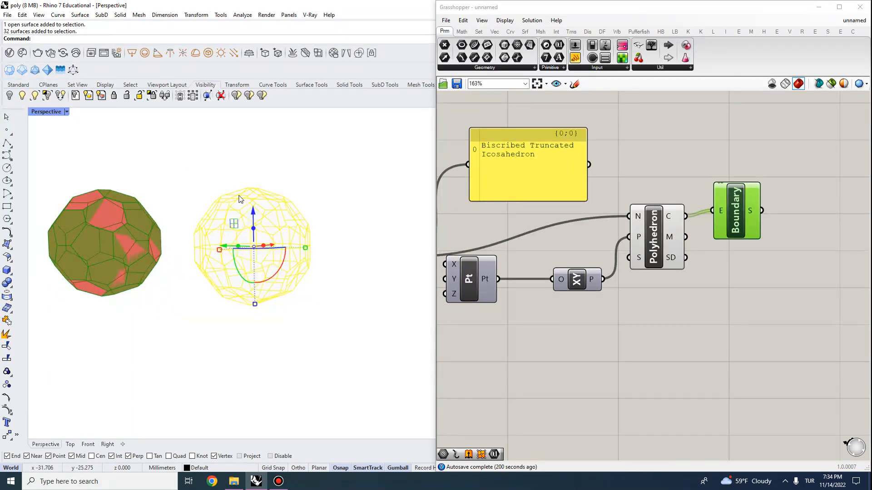
pyautogui.press('Delete')
# - Turn off the Polyhedron component's preview and move the Boundary Surfaces component up and away from it
pyautogui.keyDown('shift'); pyautogui.moveTo(132, 259); pyautogui.dragTo(301, 334, button='right'); pyautogui.keyUp('shift')
pyautogui.click(634, 324)
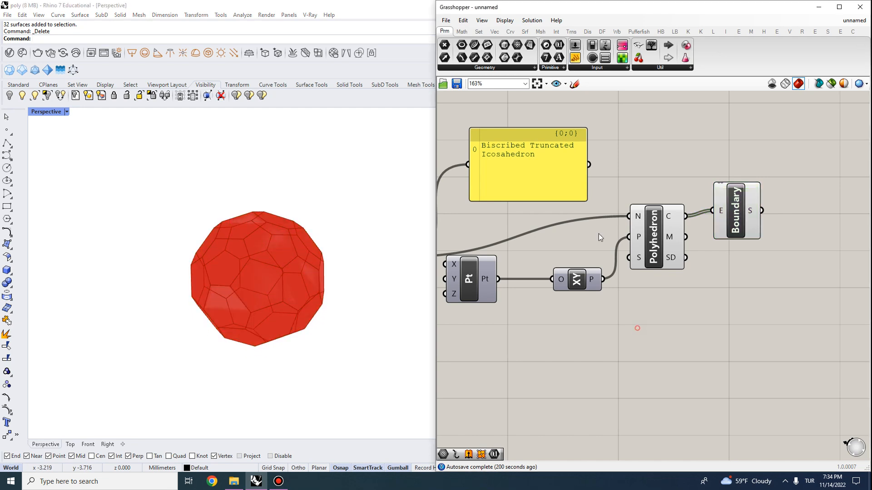
pyautogui.rightClick(652, 242)
pyautogui.click(671, 262)
pyautogui.moveTo(686, 275); pyautogui.dragTo(561, 267, button='right')
pyautogui.moveTo(610, 216); pyautogui.dragTo(650, 176)
pyautogui.moveTo(549, 210)
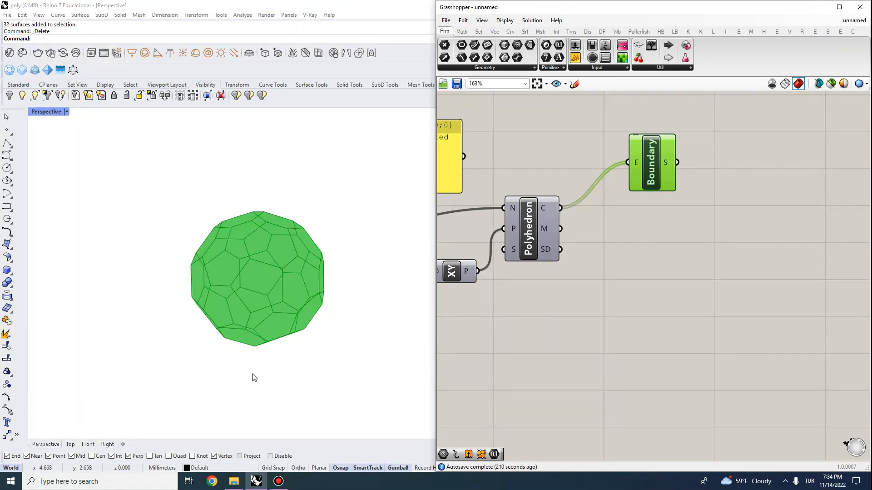
# - Add an Explode component and connect the Polyhedron's C output to its curve input
pyautogui.scroll(5, 320, 259)
pyautogui.click(536, 339)
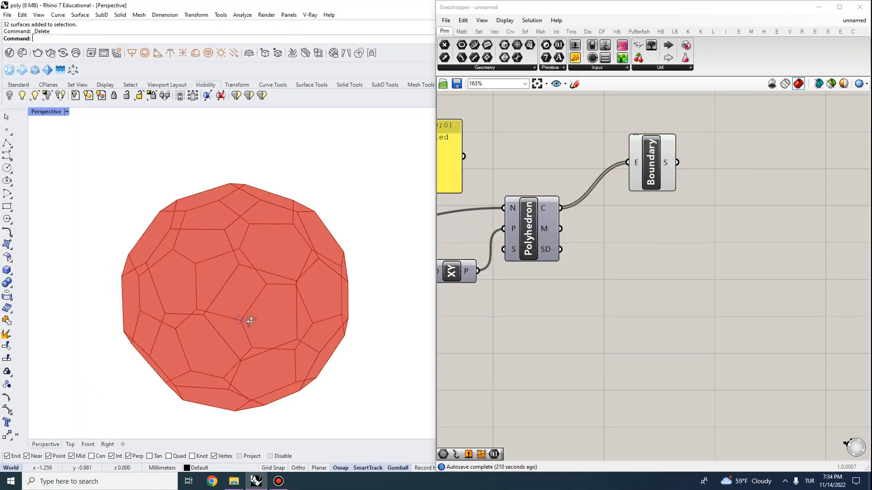
pyautogui.moveTo(243, 321); pyautogui.dragTo(268, 200, button='right')
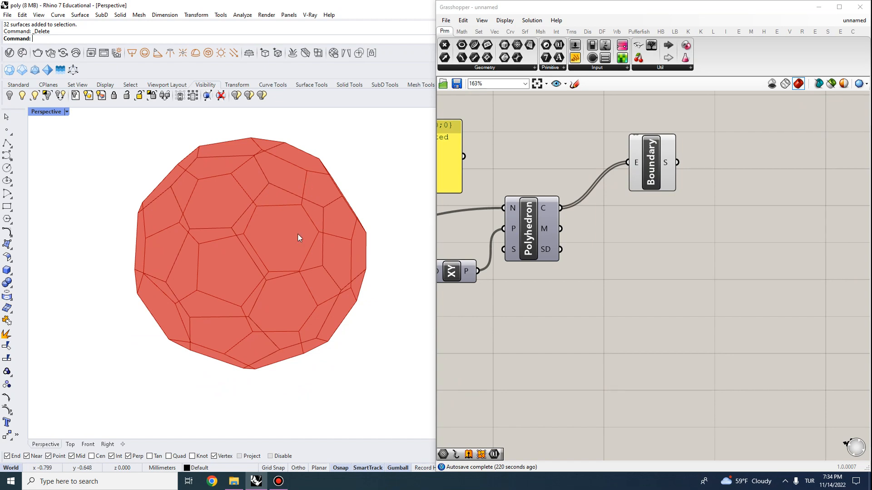
pyautogui.doubleClick(625, 252)
pyautogui.write('explode')
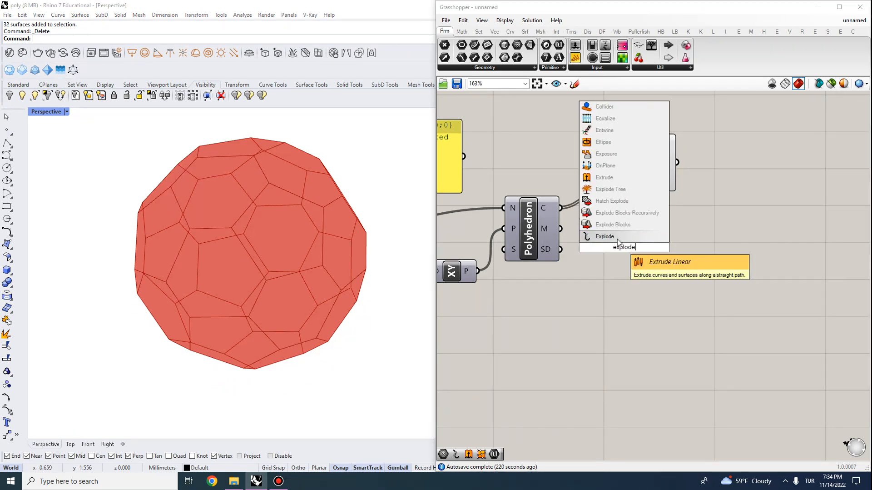
pyautogui.click(605, 236)
pyautogui.moveTo(561, 208); pyautogui.dragTo(600, 236)
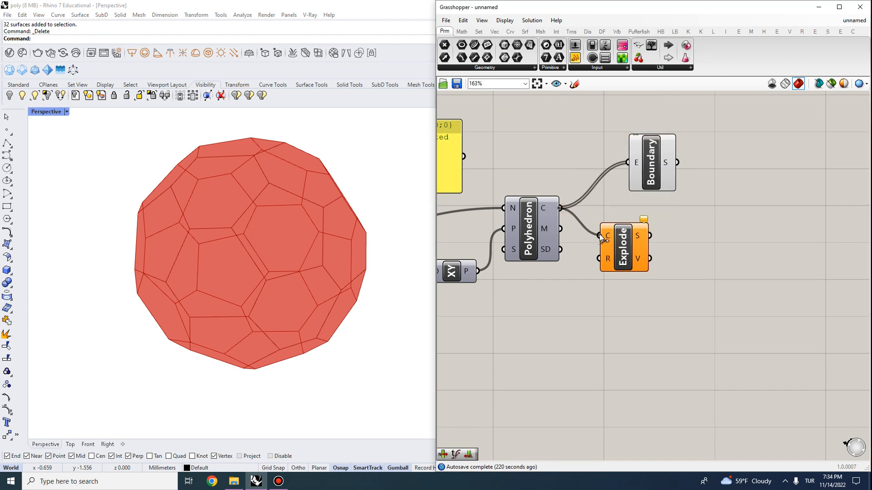
# - Add a Panel beside Explode and connect the segments output to it
pyautogui.moveTo(750, 252); pyautogui.dragTo(672, 221, button='right')
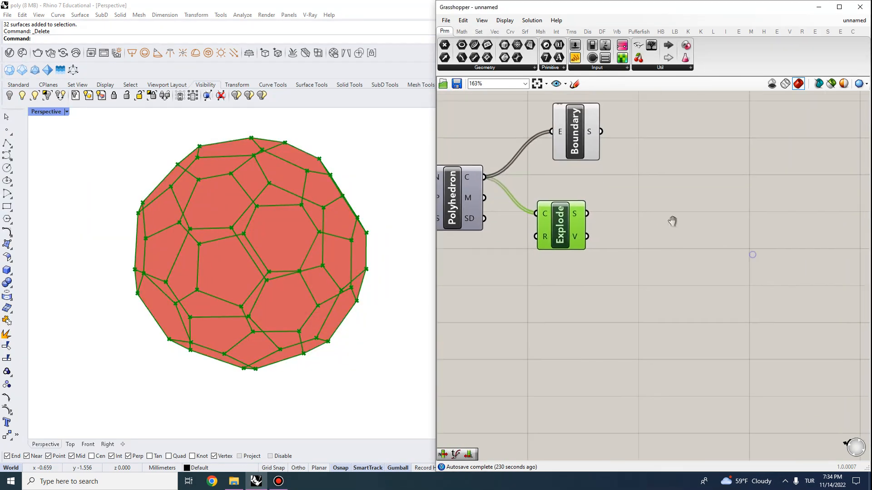
pyautogui.scroll(2, 563, 227)
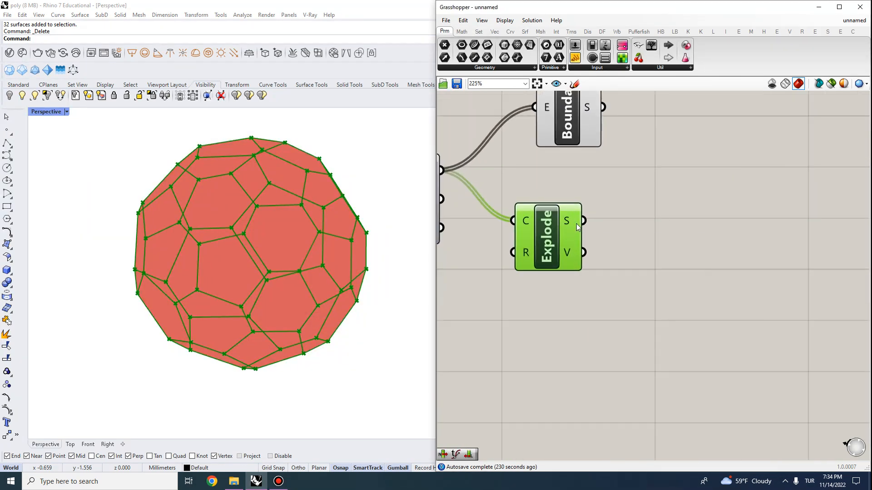
pyautogui.doubleClick(663, 269)
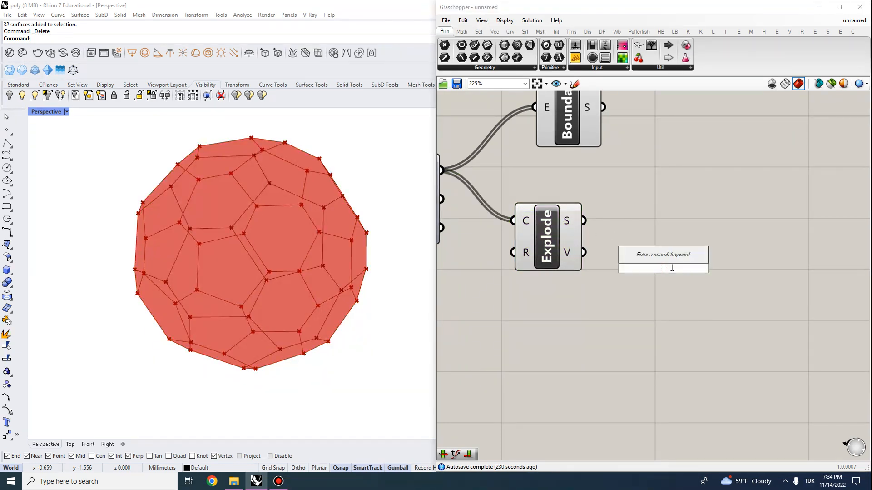
pyautogui.write('panel')
pyautogui.press('Return')
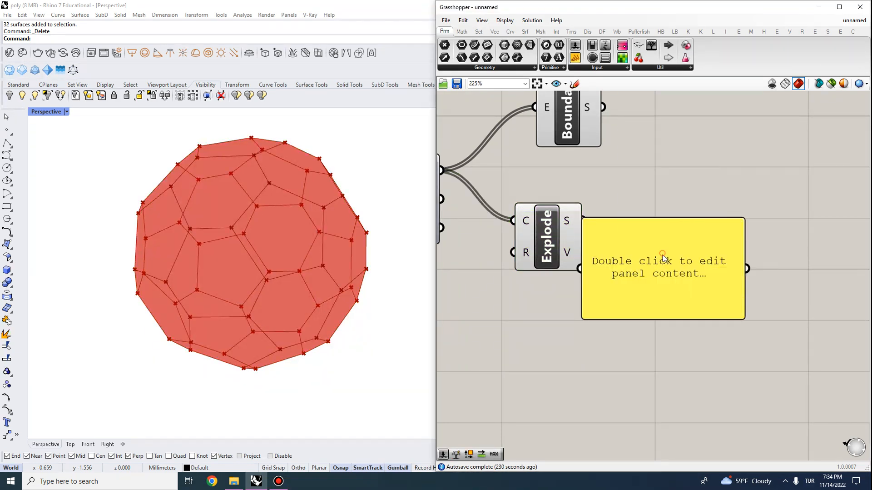
pyautogui.moveTo(583, 221); pyautogui.dragTo(640, 219)
pyautogui.moveTo(594, 256); pyautogui.dragTo(580, 229, button='right')
pyautogui.click(706, 246)
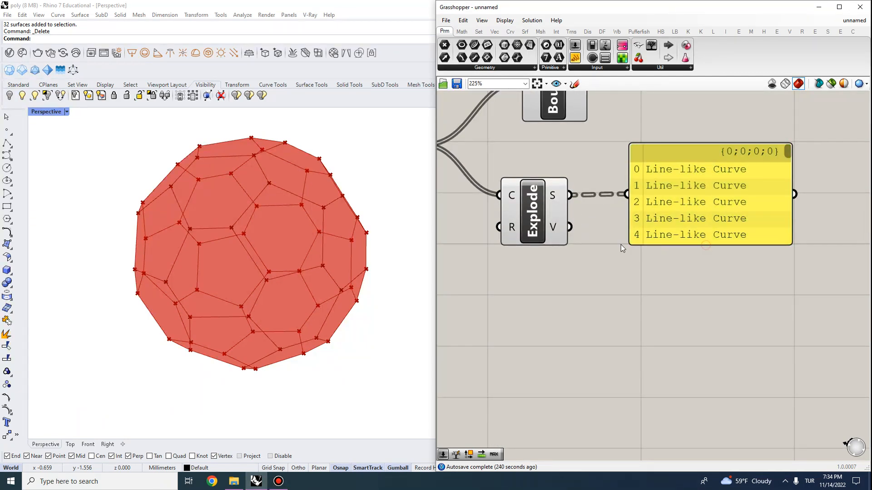
# - Add a List Length component fed by Explode's segments output and connect its result to the panel
pyautogui.doubleClick(620, 298)
pyautogui.write('list leng')
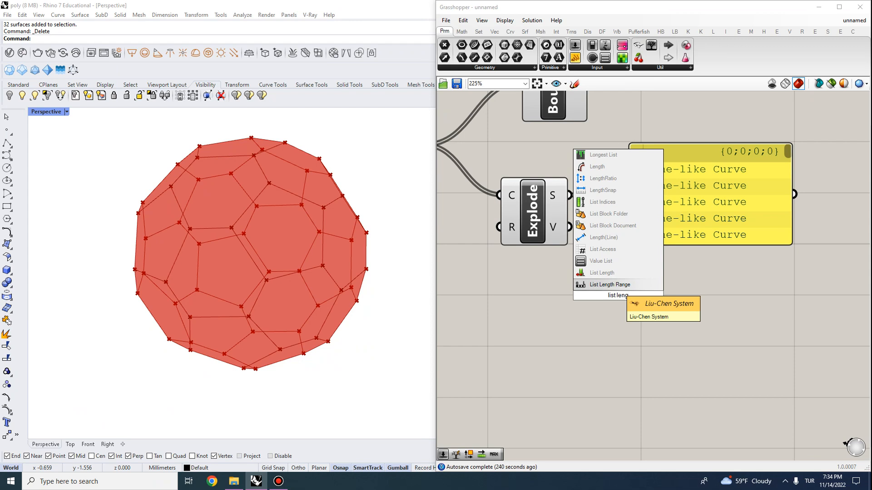
pyautogui.click(602, 272)
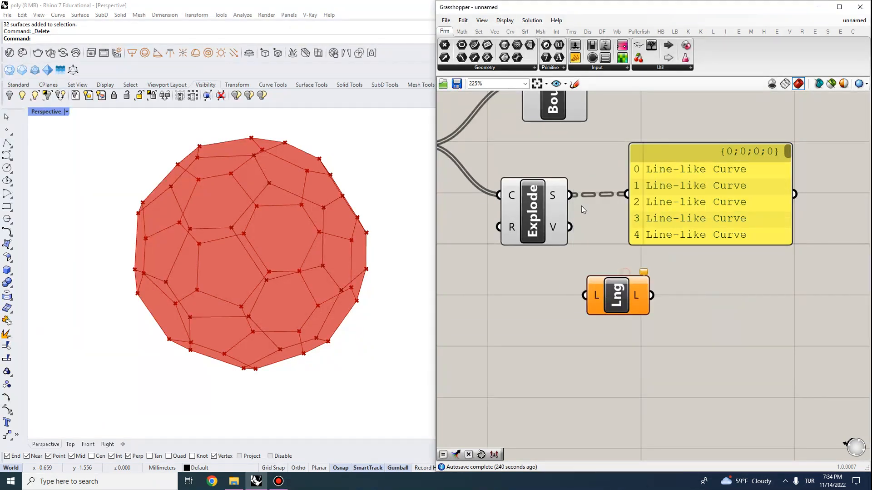
pyautogui.moveTo(571, 194); pyautogui.dragTo(585, 294)
pyautogui.moveTo(652, 295); pyautogui.dragTo(627, 194)
pyautogui.moveTo(767, 257); pyautogui.dragTo(711, 211, button='right')
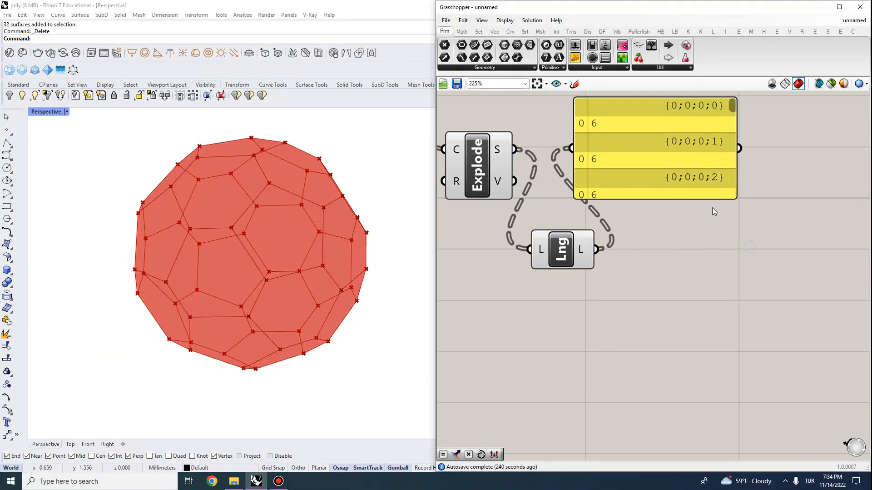
# - Enlarge the panel, move it clear of List Length and read through the segment counts of the faces
pyautogui.moveTo(713, 197); pyautogui.dragTo(720, 401)
pyautogui.moveTo(697, 274); pyautogui.dragTo(806, 281)
pyautogui.moveTo(825, 124); pyautogui.dragTo(824, 349)
pyautogui.scroll(-4, 772, 291)
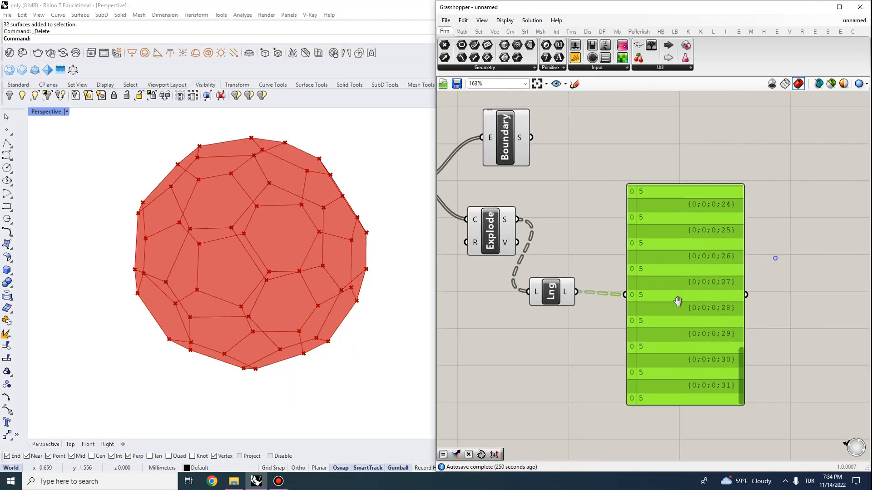
pyautogui.scroll(2, 681, 306)
pyautogui.moveTo(780, 370); pyautogui.dragTo(782, 298)
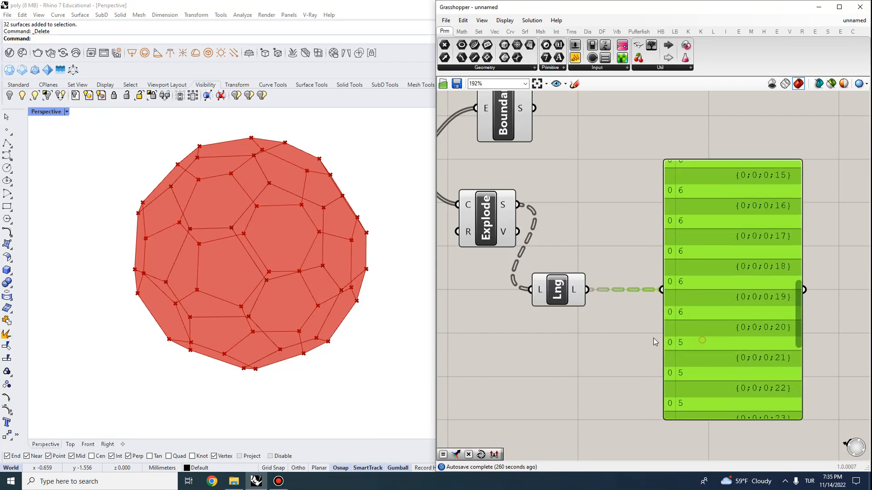
# - Delete the panel and reposition the List Length component just below and beside Explode's segments output
pyautogui.press('Delete')
pyautogui.moveTo(557, 291); pyautogui.dragTo(594, 217)
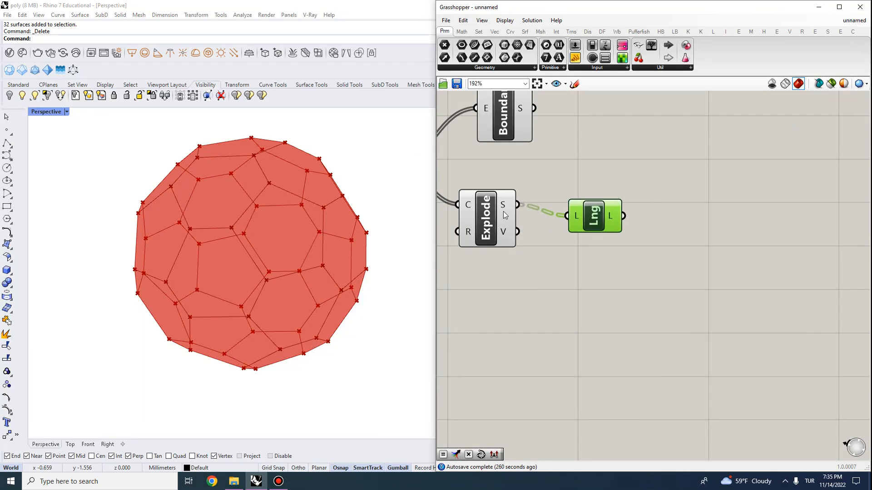
pyautogui.moveTo(505, 214)
pyautogui.moveTo(505, 214); pyautogui.dragTo(528, 231, button='right')
pyautogui.moveTo(654, 232); pyautogui.dragTo(623, 267)
pyautogui.moveTo(622, 235); pyautogui.dragTo(609, 271)
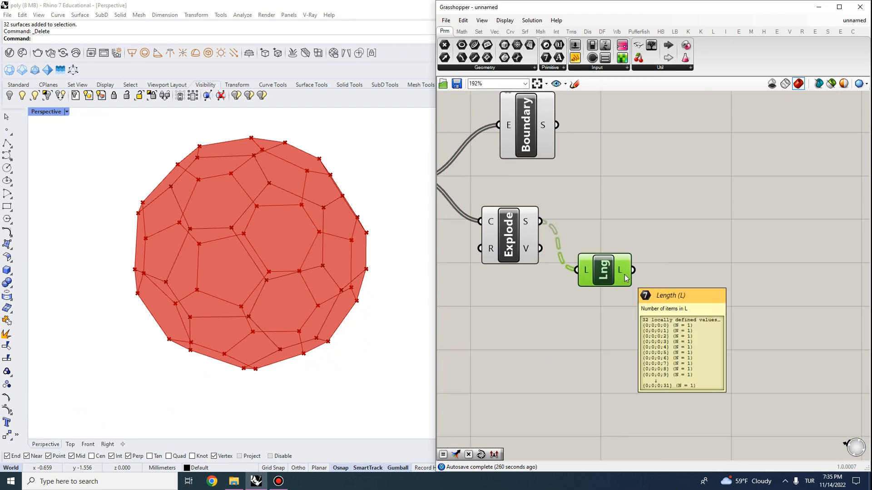
pyautogui.moveTo(623, 279)
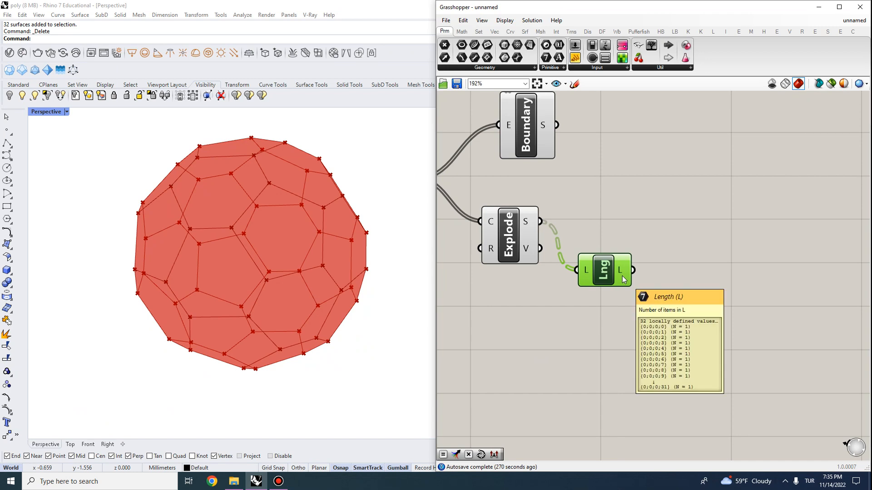
# - Flatten the output of the List Length component
pyautogui.moveTo(586, 237); pyautogui.dragTo(640, 227, button='right')
pyautogui.click(602, 168)
pyautogui.click(630, 281)
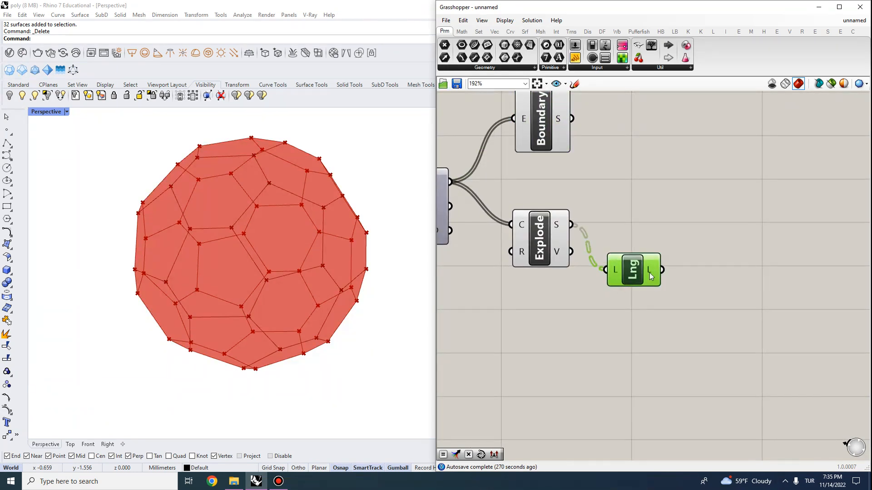
pyautogui.rightClick(648, 272)
pyautogui.click(677, 297)
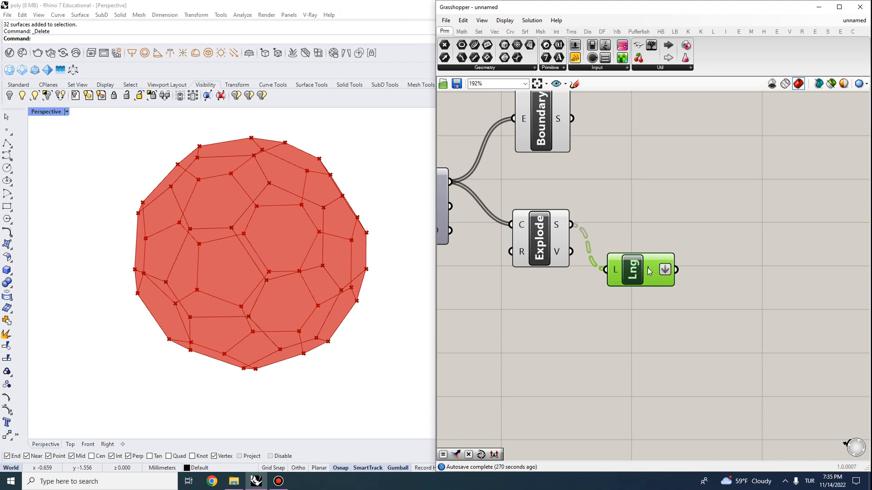
# - Add an Equality component beside List Length and connect the flattened length output to its A input
pyautogui.moveTo(722, 278); pyautogui.dragTo(688, 243, button='right')
pyautogui.doubleClick(689, 239)
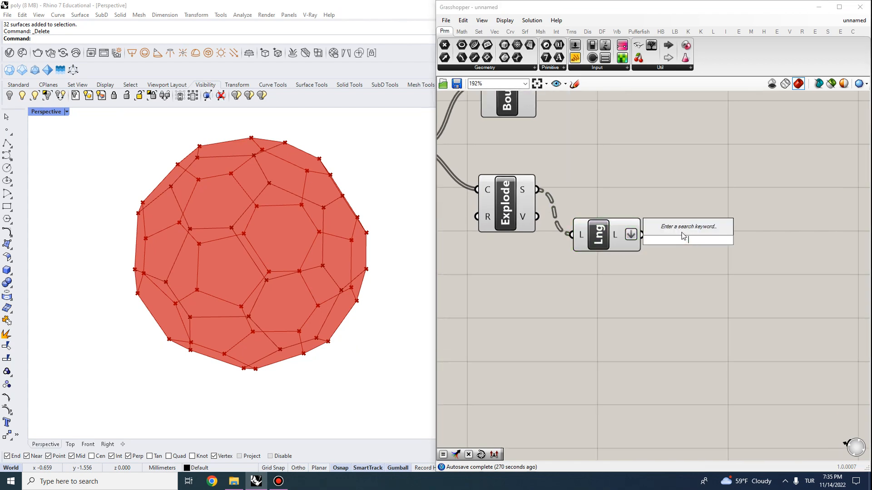
pyautogui.write('equali')
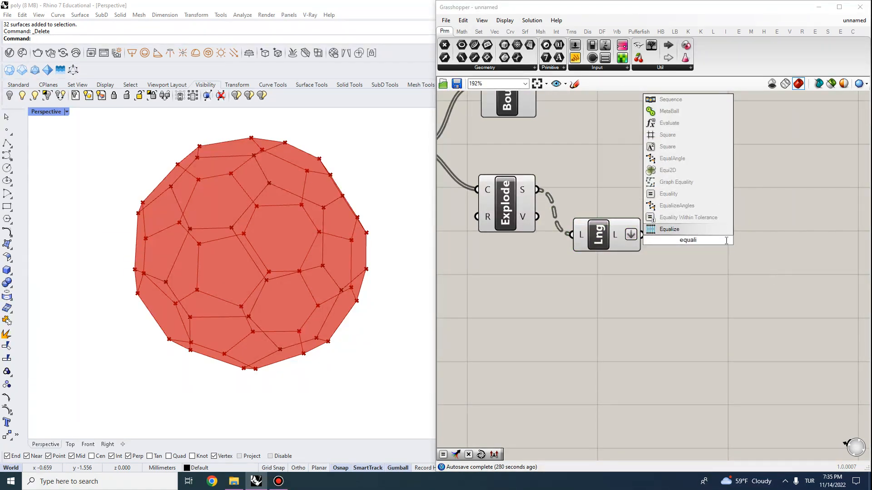
pyautogui.click(669, 193)
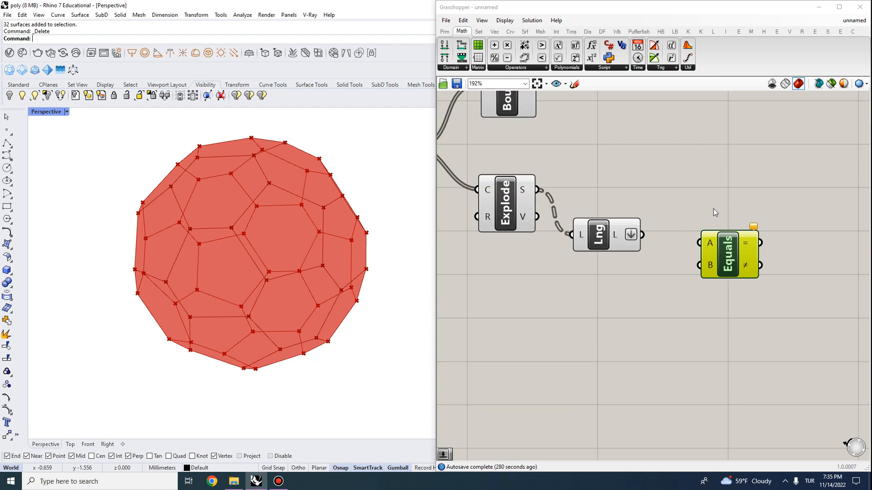
pyautogui.click(712, 194)
pyautogui.moveTo(643, 234); pyautogui.dragTo(701, 242)
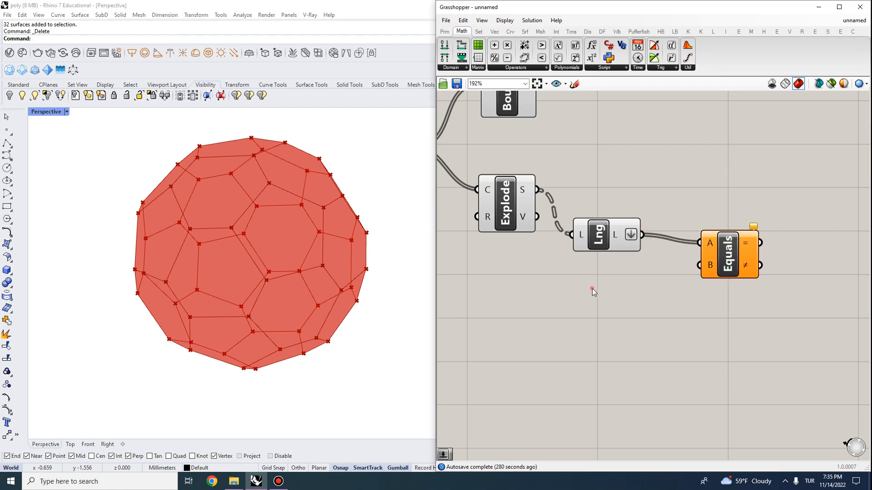
# - Add a number slider set to 6, connect it to the Equality component's B input and place it below List Length
pyautogui.doubleClick(592, 288)
pyautogui.write('6')
pyautogui.press('Return')
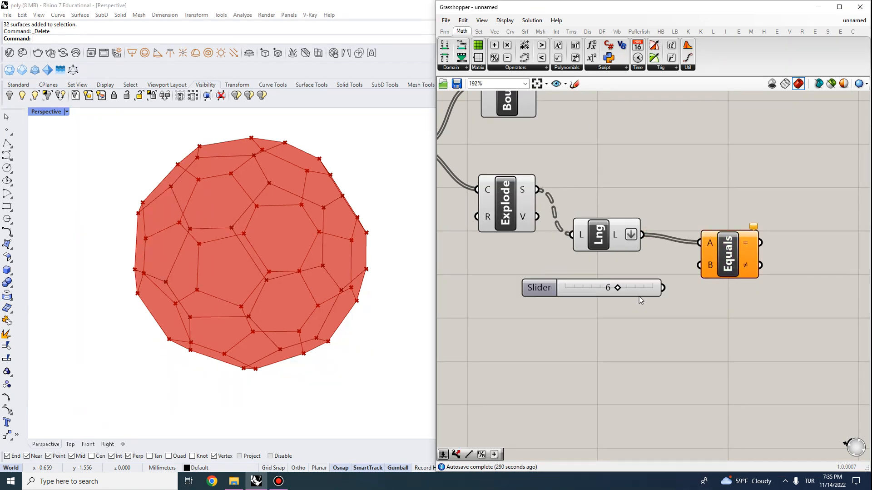
pyautogui.moveTo(664, 288); pyautogui.dragTo(700, 265)
pyautogui.moveTo(602, 280); pyautogui.dragTo(538, 282)
pyautogui.moveTo(615, 241)
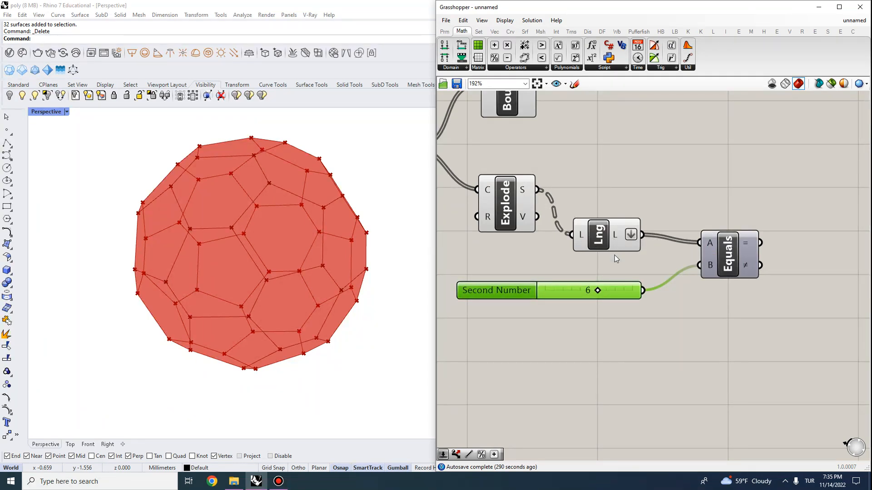
# - Add a Panel above the Equality component, connect the equals output to it and move it clear to the side
pyautogui.moveTo(577, 232); pyautogui.dragTo(630, 272, button='right')
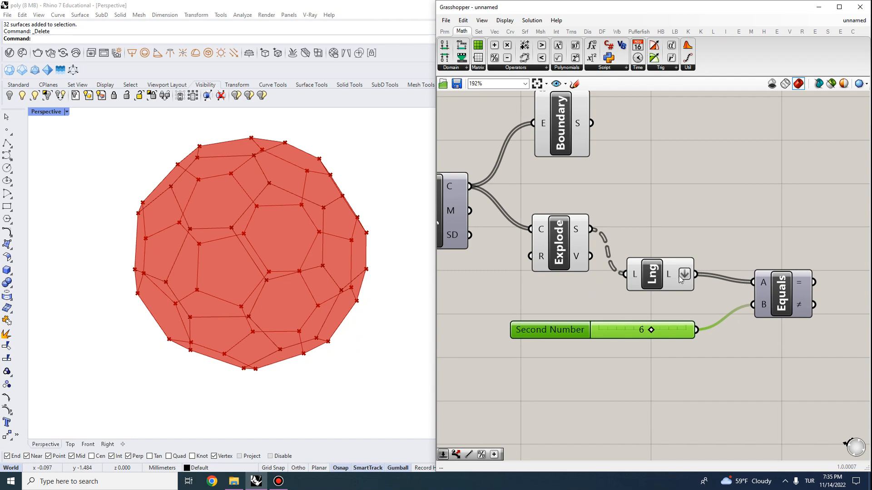
pyautogui.moveTo(765, 301); pyautogui.dragTo(635, 238, button='right')
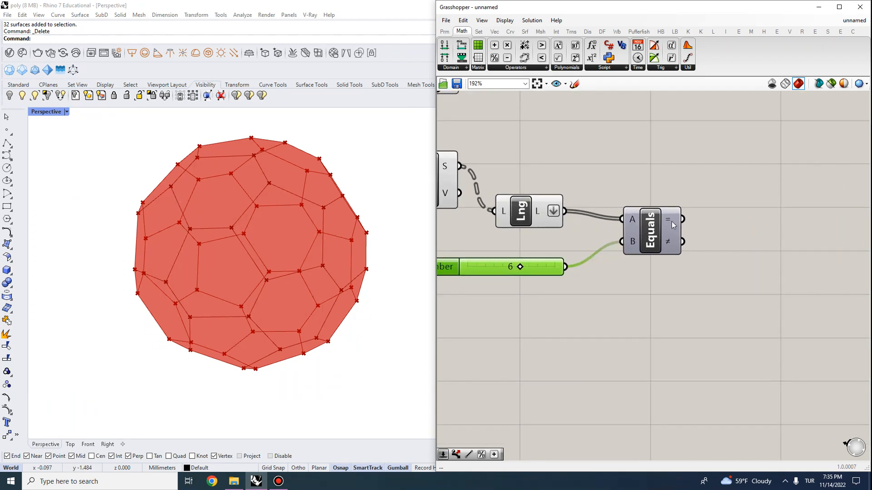
pyautogui.scroll(-2, 688, 154)
pyautogui.doubleClick(681, 148)
pyautogui.write('p')
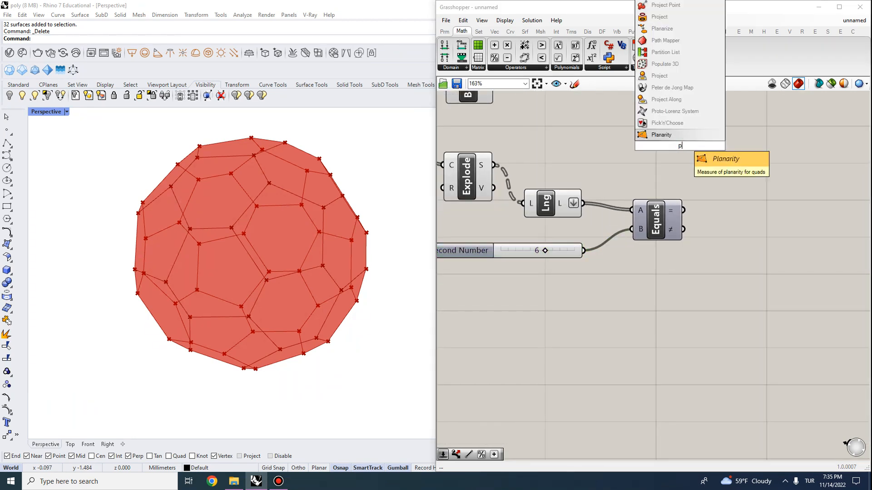
pyautogui.write('anel')
pyautogui.press('Return')
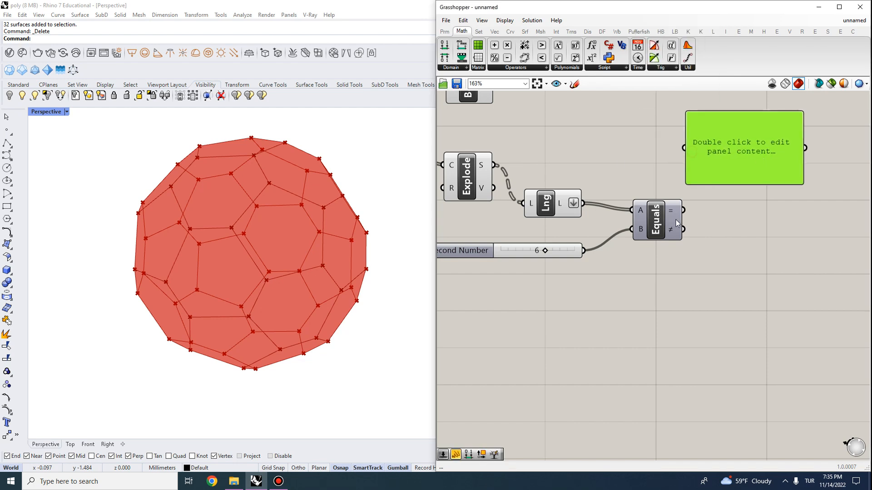
pyautogui.moveTo(684, 209); pyautogui.dragTo(688, 147)
pyautogui.moveTo(726, 165); pyautogui.dragTo(710, 178, button='right')
pyautogui.moveTo(709, 178); pyautogui.dragTo(742, 182)
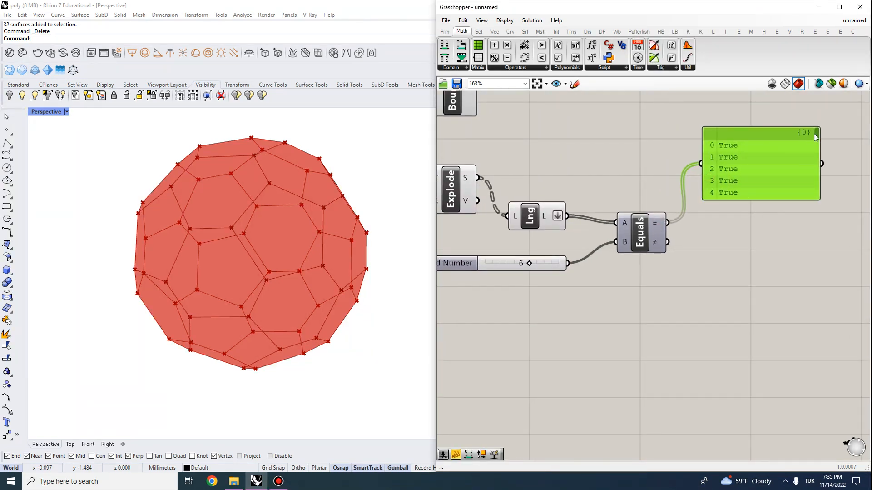
# - Enlarge the panel, read through the equality results for all faces and delete the panel
pyautogui.moveTo(815, 137); pyautogui.dragTo(816, 169)
pyautogui.moveTo(784, 196); pyautogui.dragTo(810, 321)
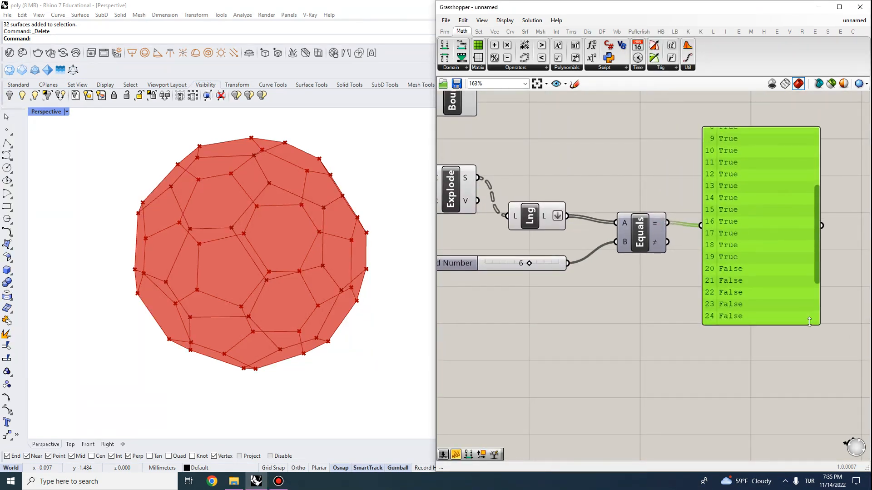
pyautogui.scroll(3, 757, 268)
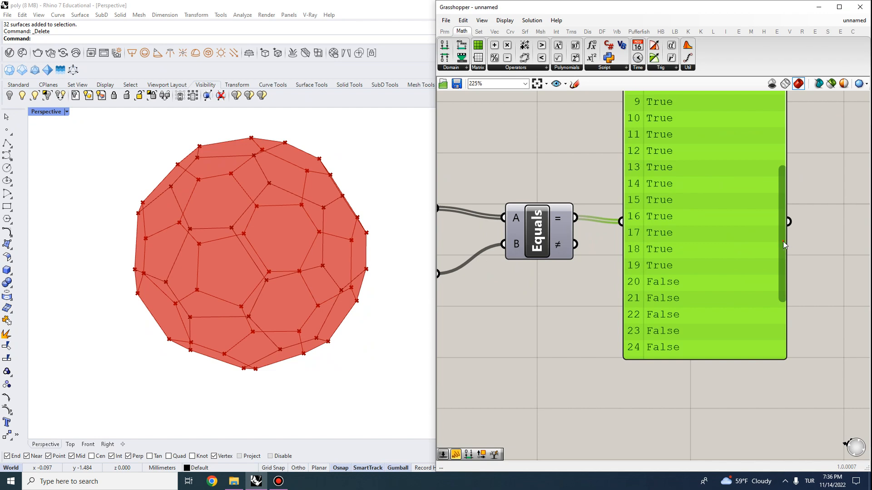
pyautogui.moveTo(785, 244); pyautogui.dragTo(797, 343)
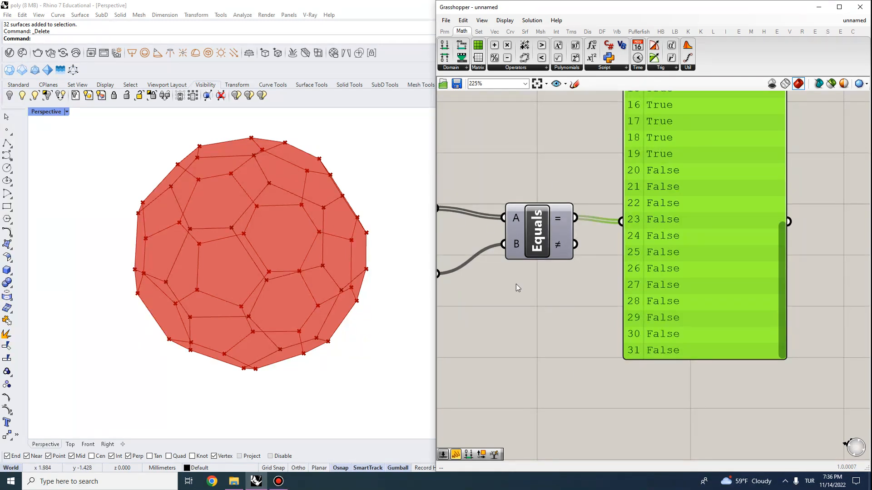
pyautogui.scroll(-3, 516, 193)
pyautogui.press('Delete')
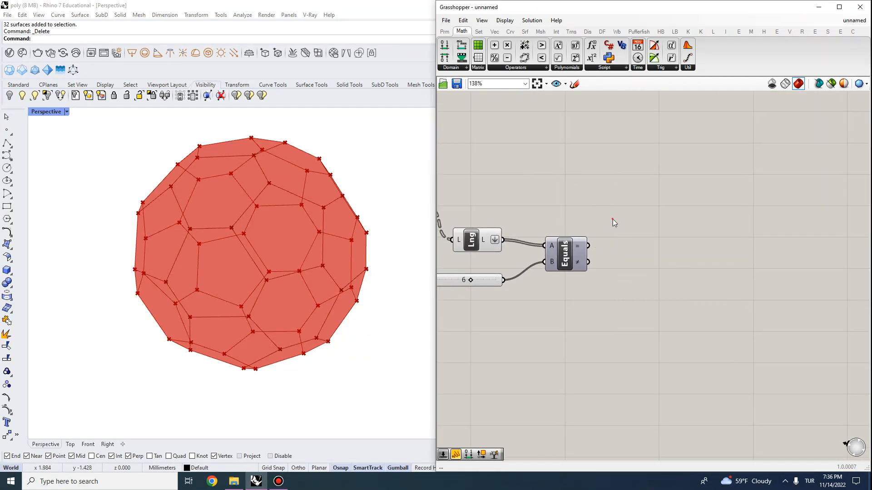
# - Add a Dispatch component with the equals output as its pattern and the Polyhedron's C output as its list
pyautogui.doubleClick(611, 220)
pyautogui.write('dispatch')
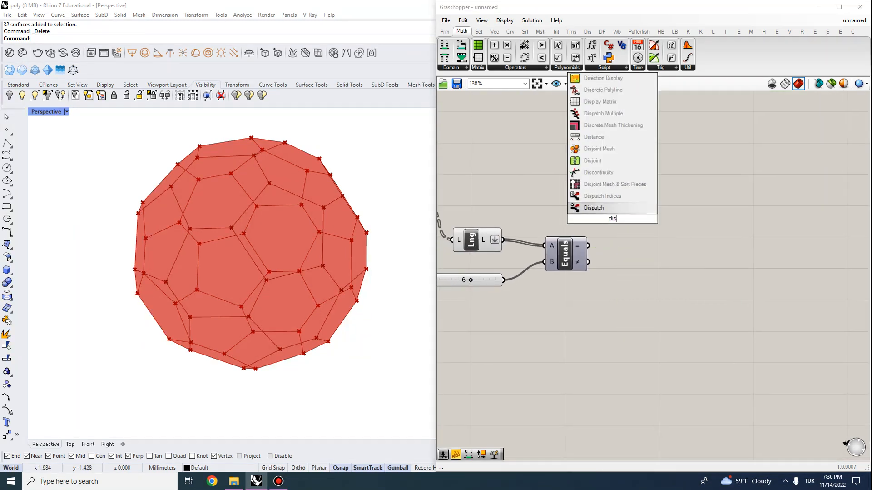
pyautogui.click(585, 207)
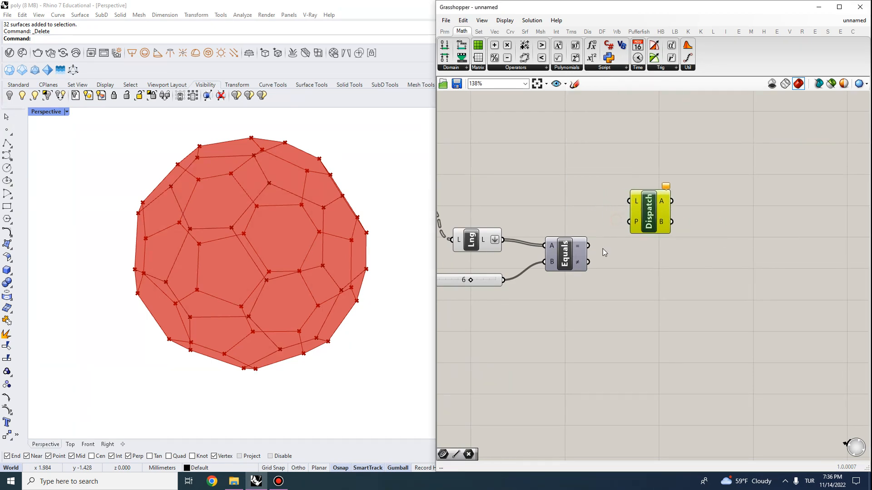
pyautogui.moveTo(607, 234); pyautogui.dragTo(629, 221)
pyautogui.moveTo(504, 195); pyautogui.dragTo(677, 242, button='right')
pyautogui.moveTo(548, 250); pyautogui.dragTo(504, 166, button='right')
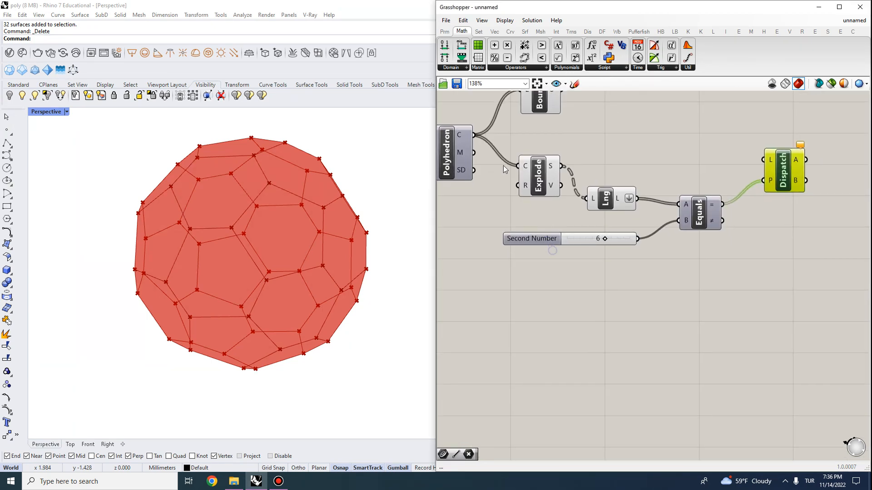
pyautogui.moveTo(474, 135); pyautogui.dragTo(763, 159)
# - Add two Curve parameters beside Dispatch, one fed by output A and the other by output B
pyautogui.moveTo(763, 159); pyautogui.dragTo(586, 170, button='right')
pyautogui.doubleClick(652, 173)
pyautogui.write('crv')
pyautogui.press('Return')
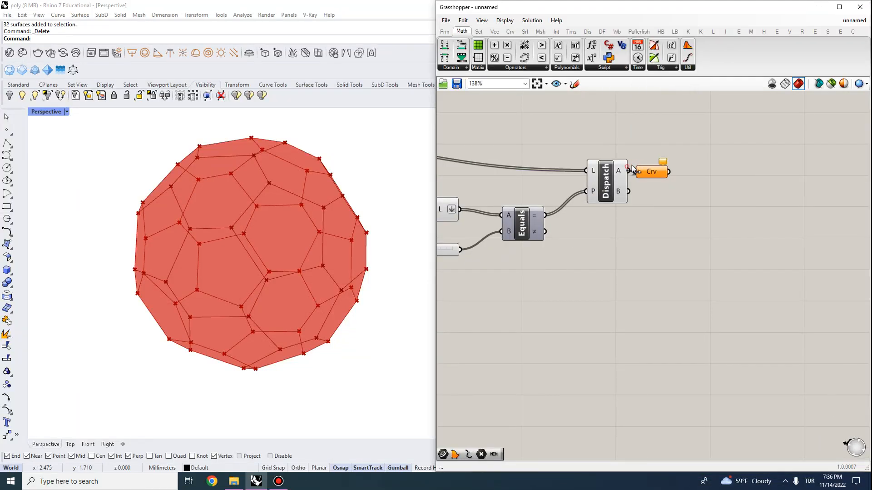
pyautogui.moveTo(629, 171); pyautogui.dragTo(691, 213)
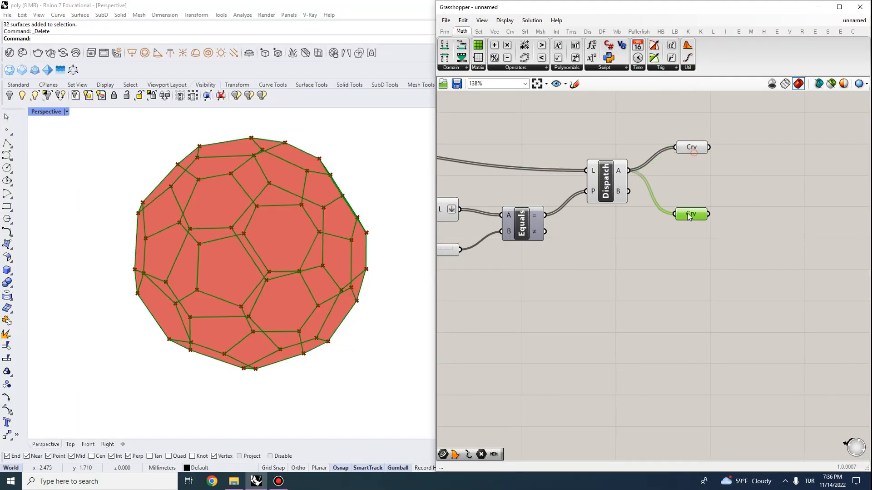
pyautogui.scroll(-2, 653, 169)
pyautogui.click(638, 181)
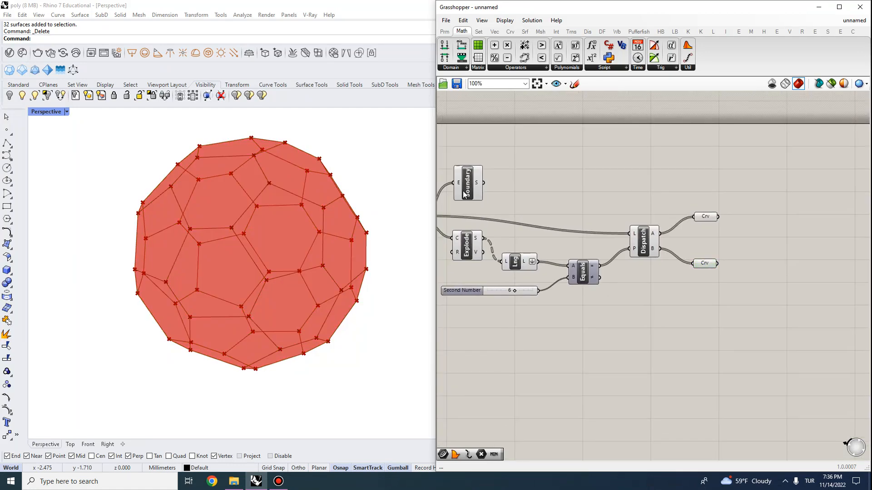
# - Move Boundary Surfaces beside the Curve parameters, feed it from the A curves and duplicate it for the B curves
pyautogui.moveTo(464, 194); pyautogui.dragTo(749, 176)
pyautogui.scroll(2, 760, 213)
pyautogui.moveTo(760, 180); pyautogui.dragTo(666, 168, button='right')
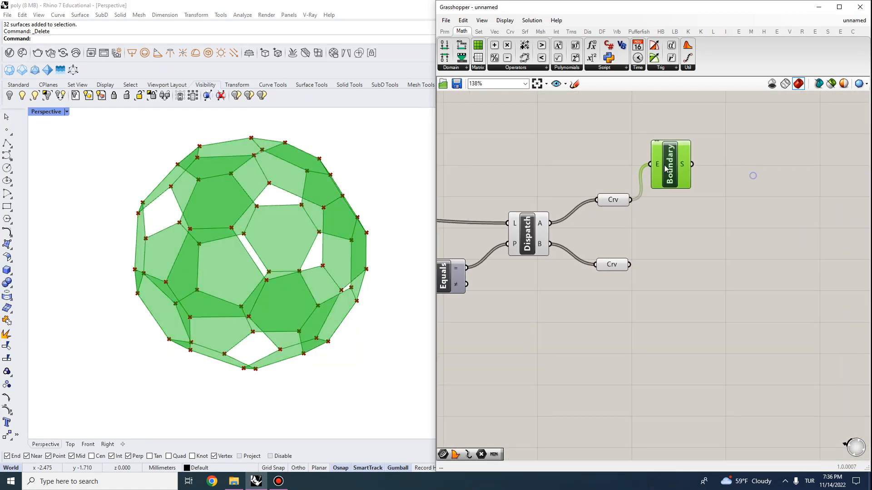
pyautogui.moveTo(666, 168); pyautogui.dragTo(671, 275)
# - Add a Custom Preview component and connect the A curves' Boundary Surfaces output to its geometry input
pyautogui.moveTo(762, 233); pyautogui.dragTo(706, 214, button='right')
pyautogui.doubleClick(674, 200)
pyautogui.write('cust')
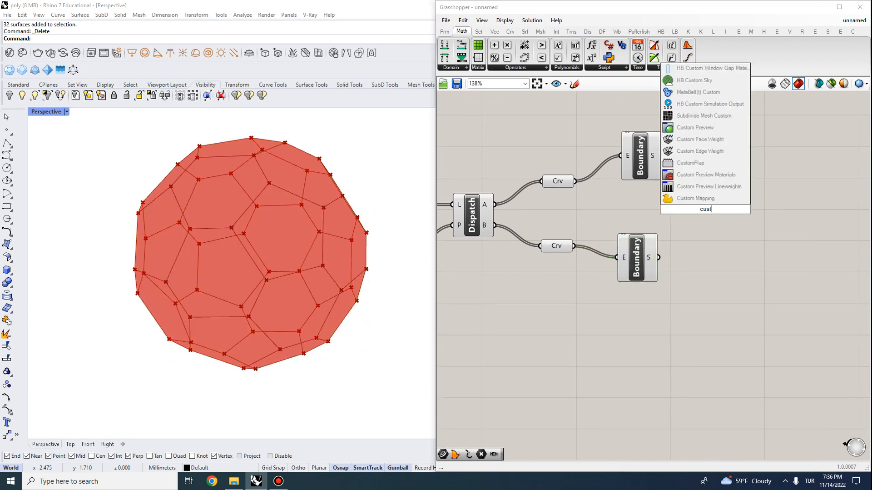
pyautogui.write('om')
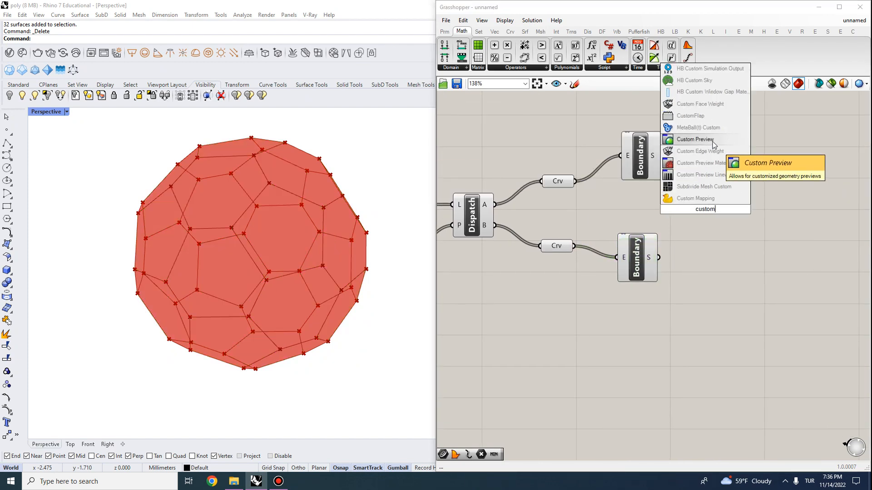
pyautogui.click(695, 139)
pyautogui.moveTo(666, 161); pyautogui.dragTo(701, 199)
pyautogui.moveTo(662, 155)
pyautogui.mouseDown()
pyautogui.moveTo(690, 199)
pyautogui.moveTo(733, 175)
pyautogui.mouseUp()
# - Add a Colour Swatch and connect it to the Custom Preview's material input
pyautogui.doubleClick(670, 206)
pyautogui.write('color swa')
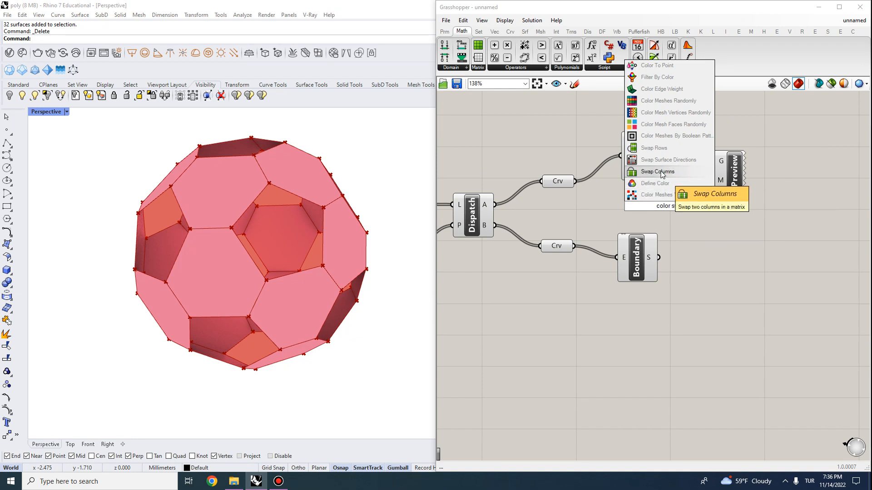
pyautogui.write('swatch')
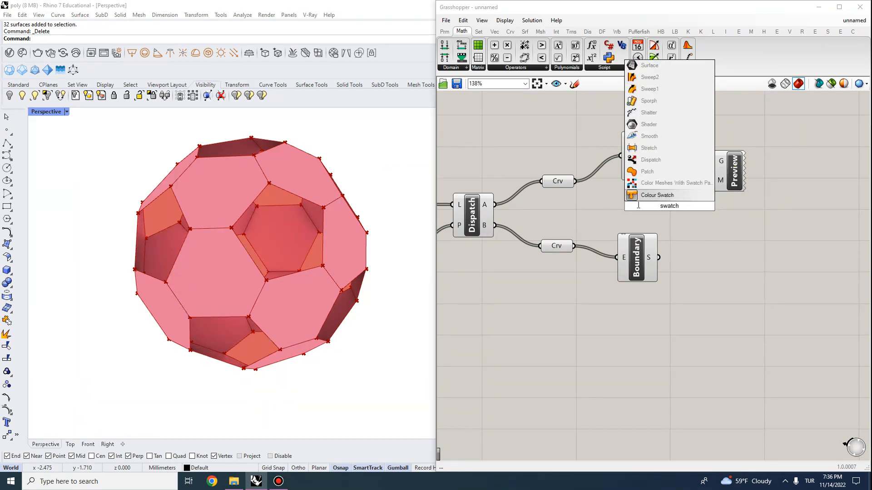
pyautogui.press('Return')
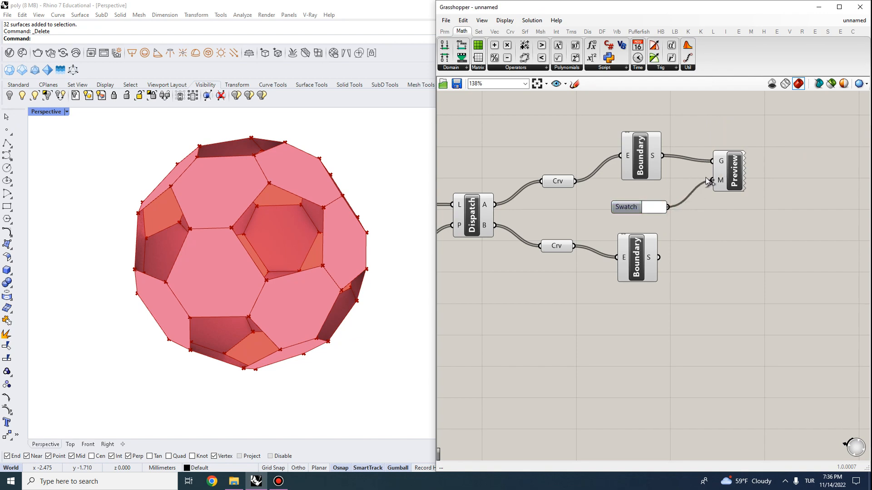
pyautogui.moveTo(707, 181); pyautogui.dragTo(712, 180)
# - Duplicate the Custom Preview with its Colour Swatch and place the copies beside the B curves' Boundary Surfaces
pyautogui.moveTo(741, 242); pyautogui.dragTo(648, 187)
pyautogui.hotkey('ctrl', 'c')
pyautogui.hotkey('ctrl', 'v')
pyautogui.moveTo(725, 217); pyautogui.dragTo(709, 333)
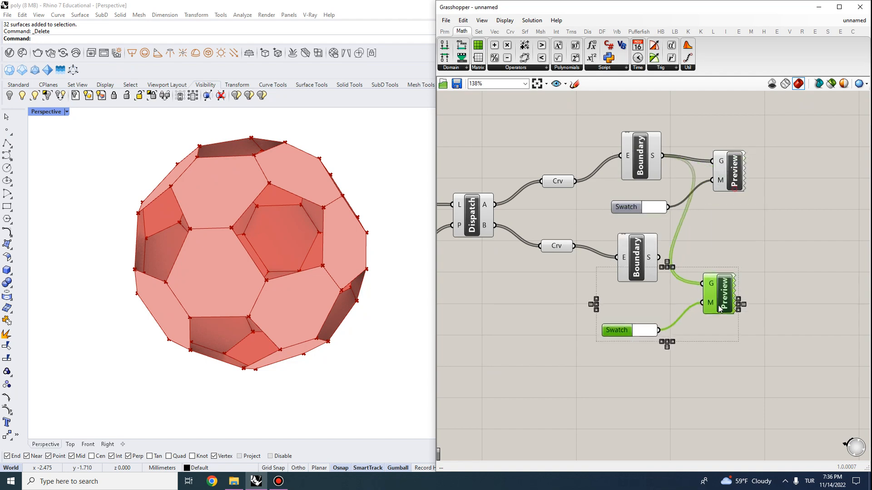
# - Connect the B curves' Boundary Surfaces to the duplicated Custom Preview's geometry input and set its swatch to black
pyautogui.click(684, 243)
pyautogui.moveTo(700, 282); pyautogui.dragTo(702, 282)
pyautogui.click(652, 327)
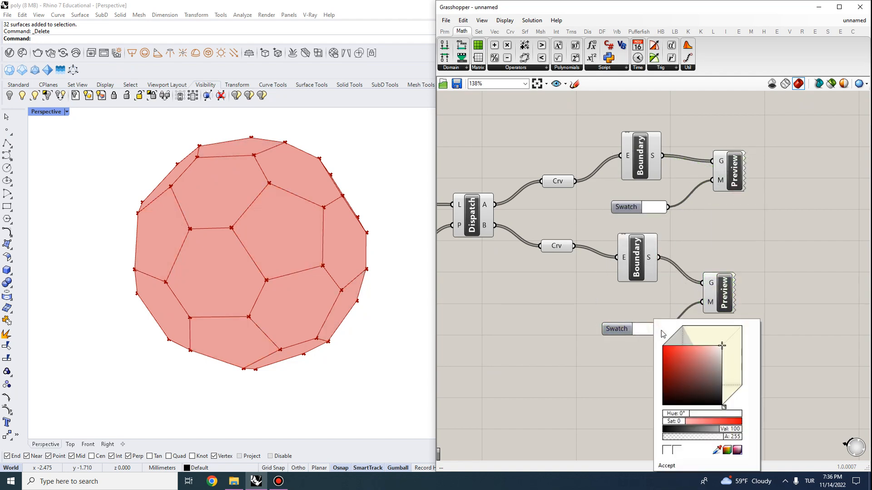
pyautogui.moveTo(669, 381); pyautogui.dragTo(653, 407)
# - Turn off the preview of all components feeding the two Custom Previews
pyautogui.scroll(-3, 681, 263)
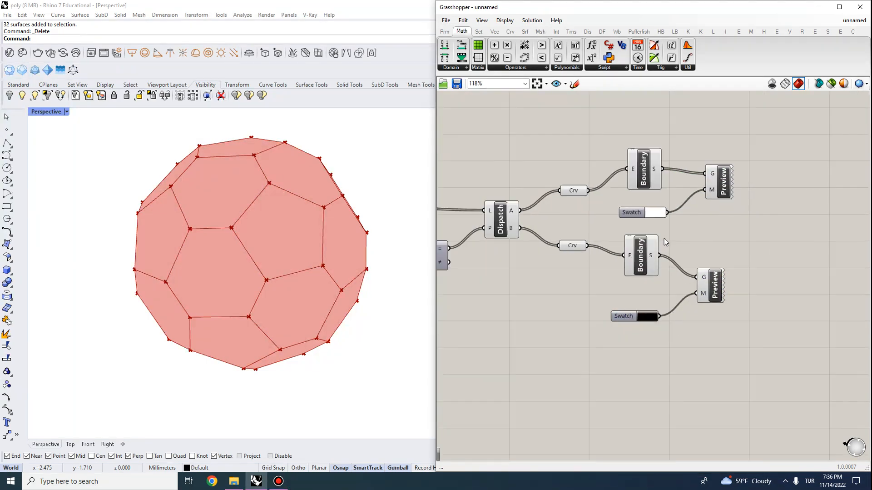
pyautogui.moveTo(704, 295); pyautogui.dragTo(470, 141)
pyautogui.click(532, 20)
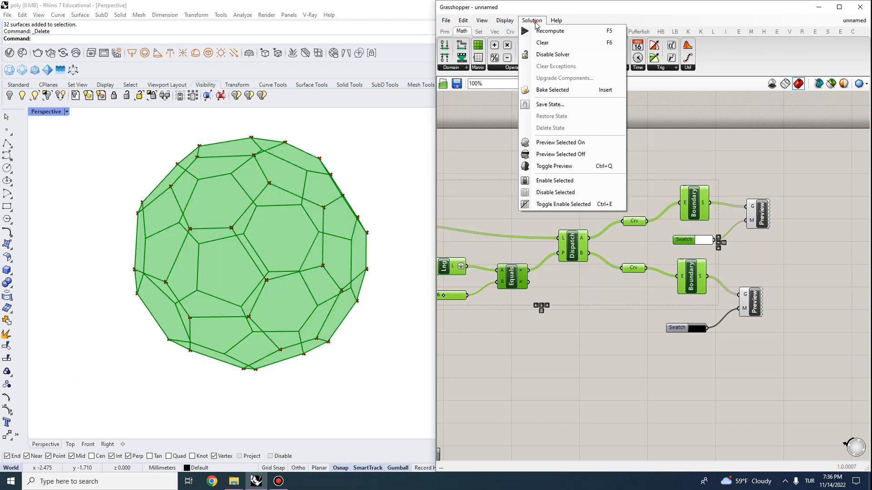
pyautogui.click(545, 156)
pyautogui.moveTo(477, 182); pyautogui.dragTo(720, 205, button='right')
pyautogui.moveTo(671, 340); pyautogui.dragTo(637, 290)
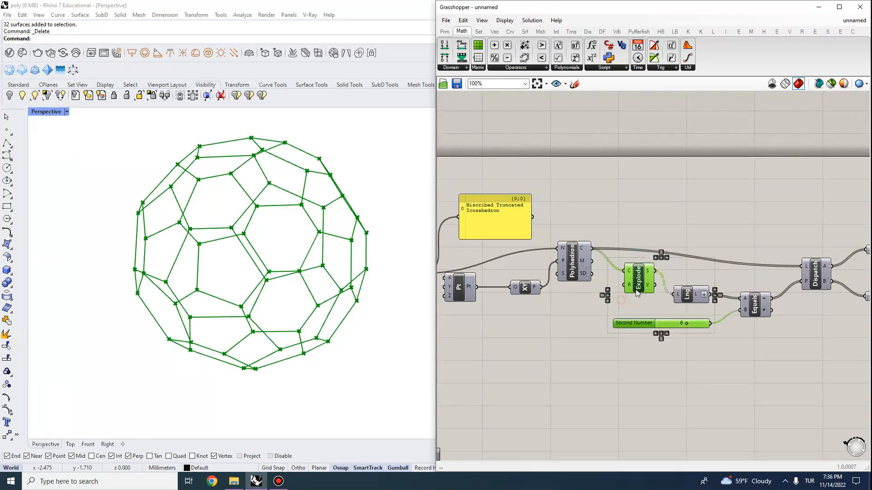
# - Move the B curves' Custom Preview slightly away from its Boundary Surfaces and Colour Swatch
pyautogui.moveTo(723, 148); pyautogui.dragTo(475, 114, button='right')
pyautogui.click(609, 131)
pyautogui.scroll(2, 816, 226)
pyautogui.click(734, 186)
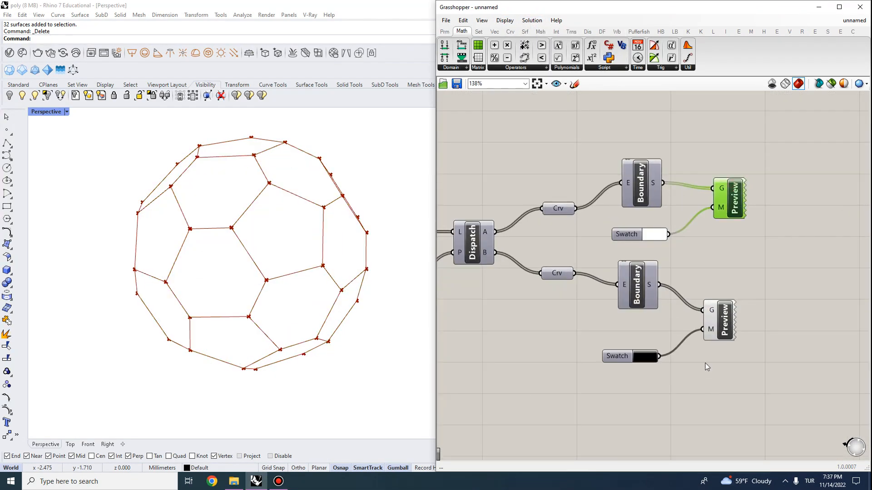
pyautogui.moveTo(715, 335); pyautogui.dragTo(738, 327)
pyautogui.scroll(2, 662, 229)
# - Turn the A curves' Boundary Surfaces preview on to see the hexagonal faces, and turn it off again
pyautogui.click(640, 175)
pyautogui.rightClick(640, 175)
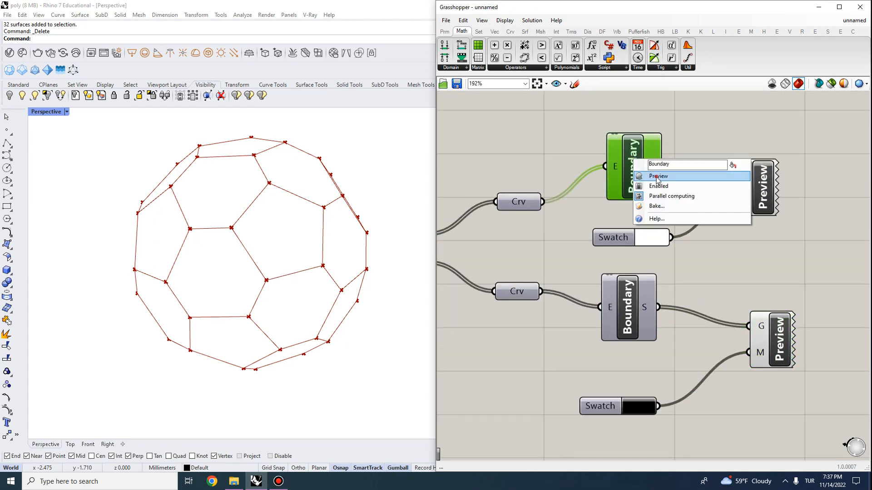
pyautogui.click(648, 192)
pyautogui.click(773, 182)
pyautogui.click(632, 159)
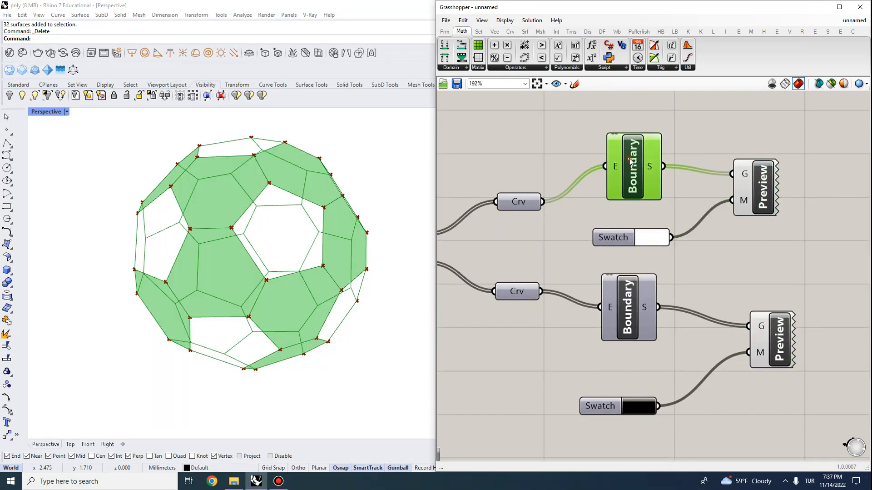
pyautogui.rightClick(632, 159)
pyautogui.click(645, 174)
# - Set the Colour Swatch feeding the A curves' Custom Preview to red
pyautogui.click(657, 241)
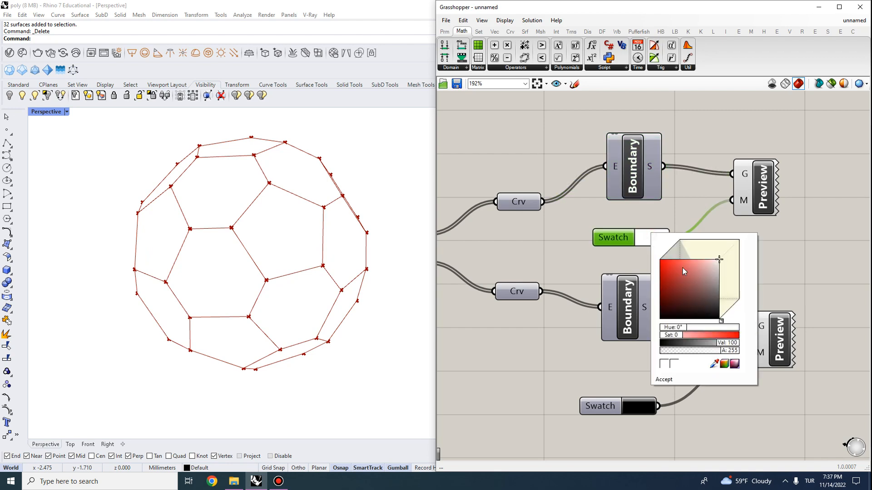
pyautogui.moveTo(689, 275); pyautogui.dragTo(665, 256)
pyautogui.click(559, 308)
# - Check the Dispatch's A and B outputs and set the B curves' Colour Swatch to blue
pyautogui.moveTo(561, 313); pyautogui.dragTo(697, 273, button='right')
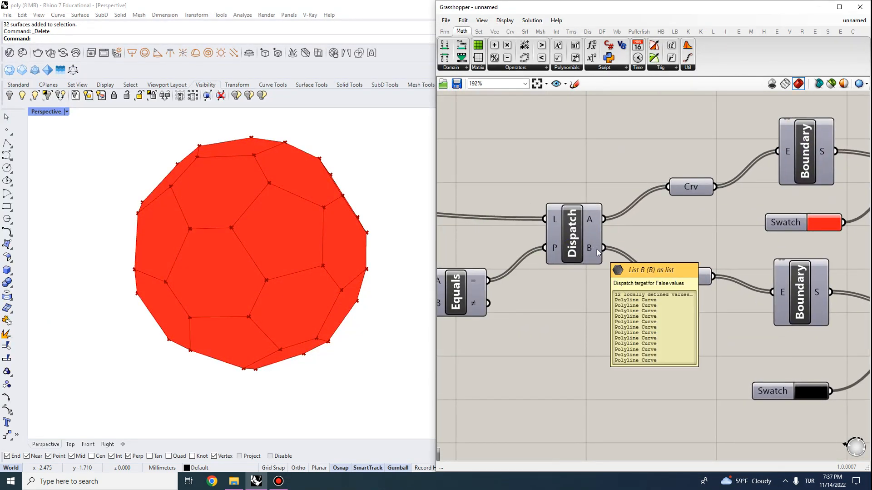
pyautogui.moveTo(589, 219)
pyautogui.scroll(-2, 644, 219)
pyautogui.moveTo(683, 232); pyautogui.dragTo(558, 212, button='right')
pyautogui.click(732, 269)
pyautogui.scroll(2, 708, 281)
pyautogui.click(626, 344)
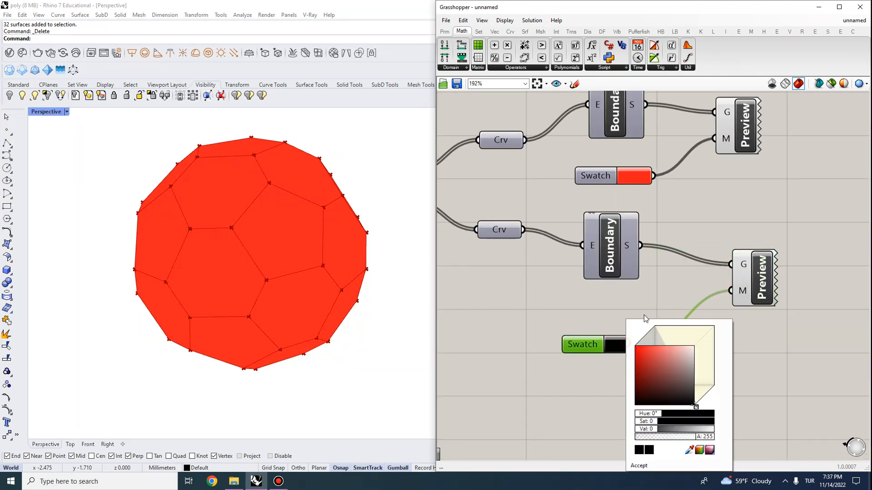
pyautogui.click(678, 358)
pyautogui.click(692, 411)
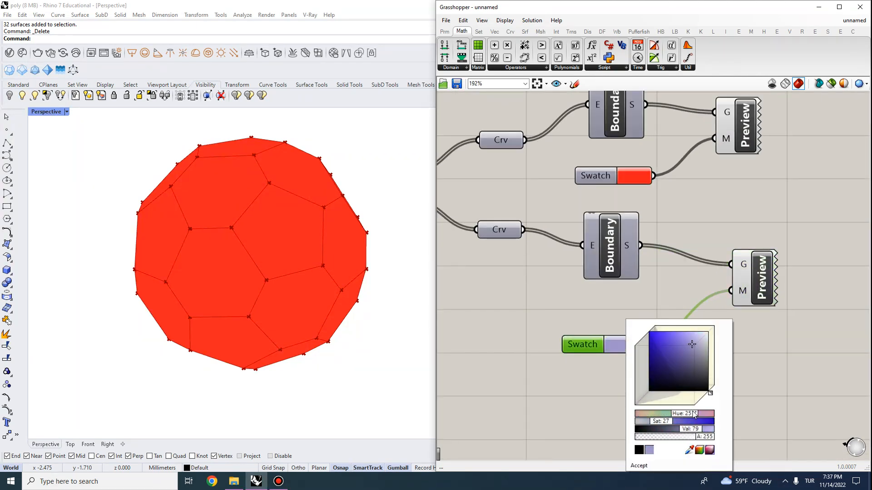
pyautogui.moveTo(658, 350); pyautogui.dragTo(641, 318)
pyautogui.click(551, 312)
# - Turn the B curves' Boundary Surfaces preview on to see the pentagonal faces, and turn it off again
pyautogui.click(624, 234)
pyautogui.rightClick(623, 233)
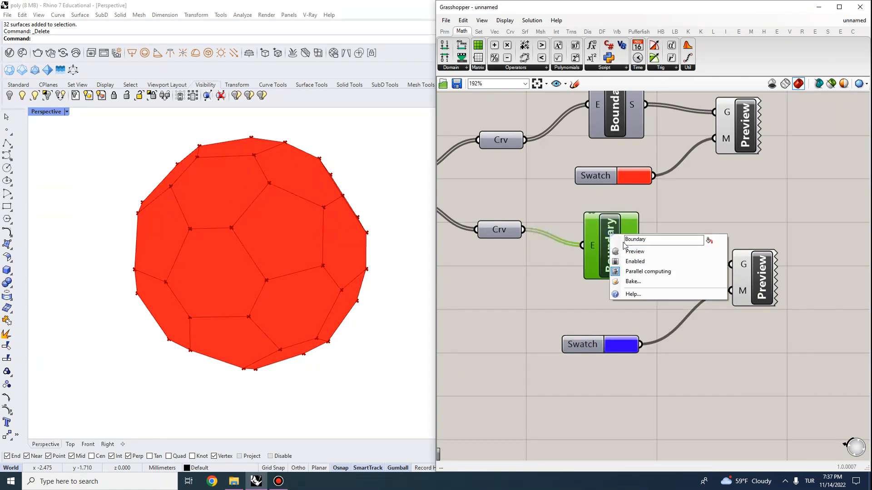
pyautogui.click(637, 255)
pyautogui.moveTo(363, 300); pyautogui.dragTo(265, 275, button='right')
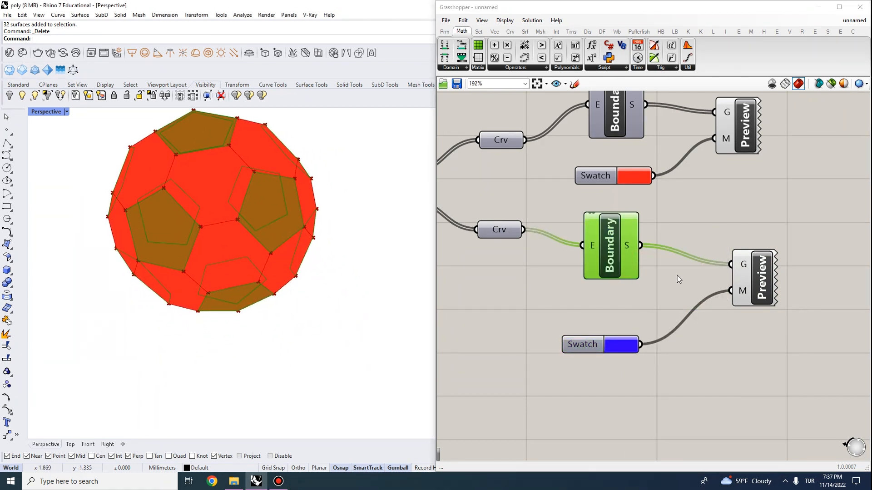
pyautogui.click(686, 266)
pyautogui.click(748, 271)
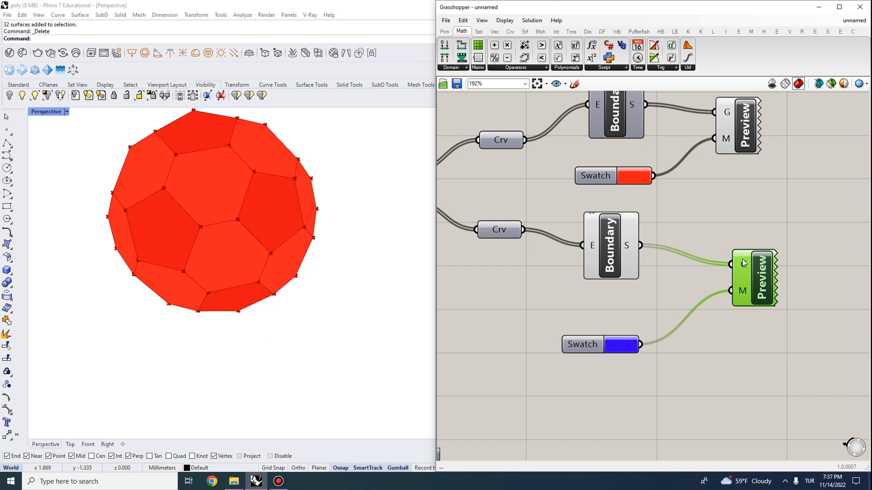
pyautogui.click(606, 239)
pyautogui.rightClick(608, 238)
pyautogui.click(631, 255)
pyautogui.click(671, 217)
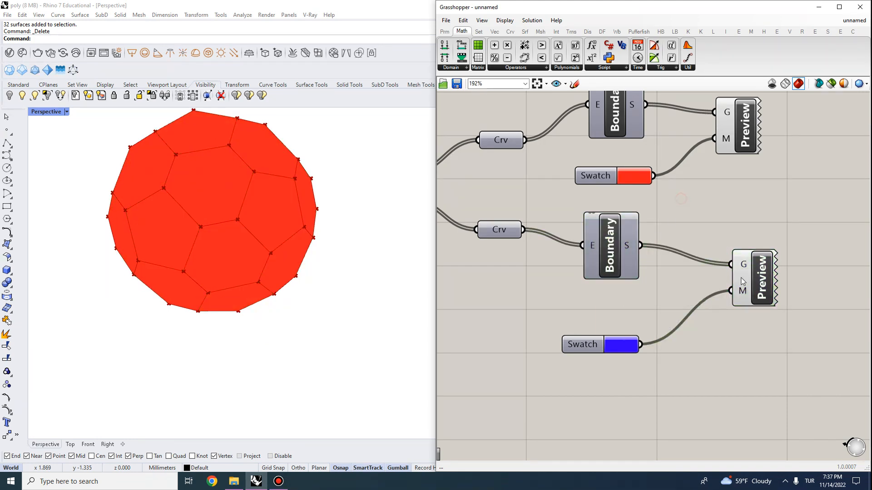
# - Delete the Custom Preview of the B curves' Boundary Surfaces and inspect the pentagonal openings in the model
pyautogui.click(738, 255)
pyautogui.press('Delete')
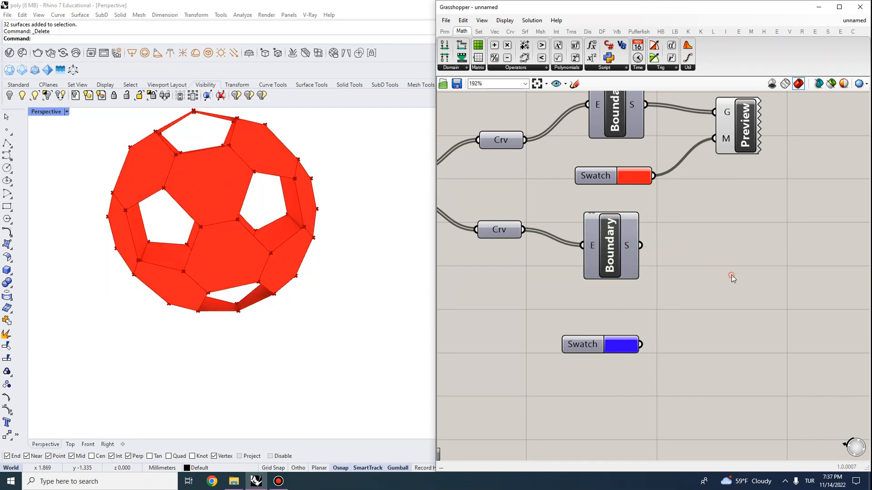
pyautogui.moveTo(272, 192); pyautogui.dragTo(296, 264, button='right')
pyautogui.scroll(-5, 294, 266)
pyautogui.scroll(5, 292, 265)
pyautogui.moveTo(595, 265)
pyautogui.mouseDown()
pyautogui.moveTo(611, 238)
pyautogui.moveTo(599, 265)
pyautogui.mouseUp()
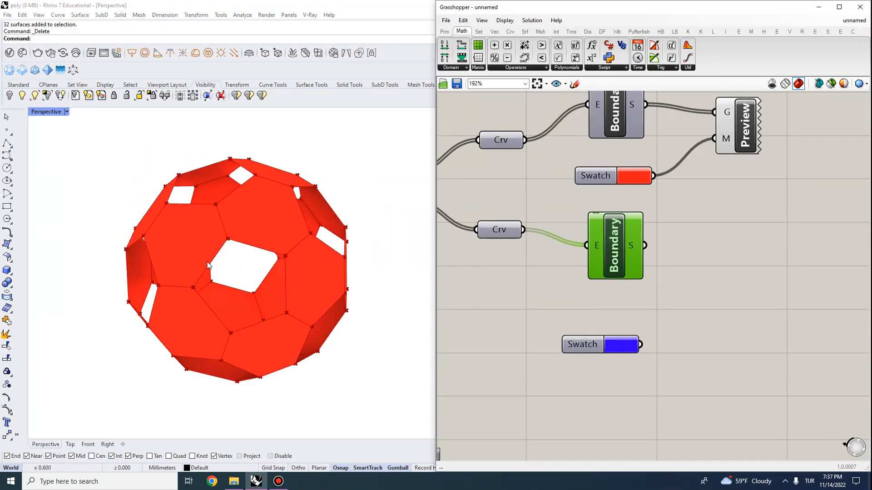
pyautogui.moveTo(291, 254); pyautogui.dragTo(211, 186, button='right')
pyautogui.scroll(-5, 212, 182)
pyautogui.scroll(4, 214, 140)
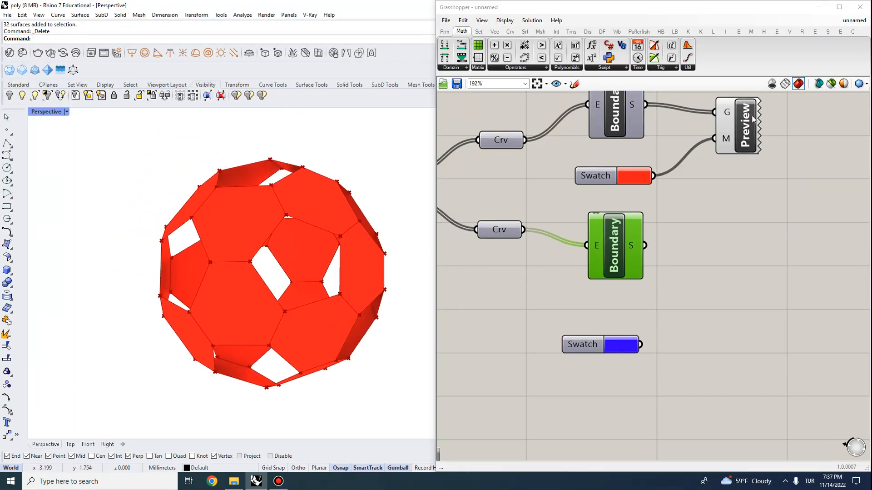
# - Delete the A curves' Custom Preview together with its red Colour Swatch
pyautogui.click(717, 136)
pyautogui.scroll(-2, 613, 132)
pyautogui.moveTo(708, 261); pyautogui.dragTo(559, 174)
pyautogui.press('Delete')
# - Turn on the preview of both Boundary Surfaces components and inspect the hexagonal and pentagonal faces
pyautogui.click(600, 192)
pyautogui.rightClick(581, 175)
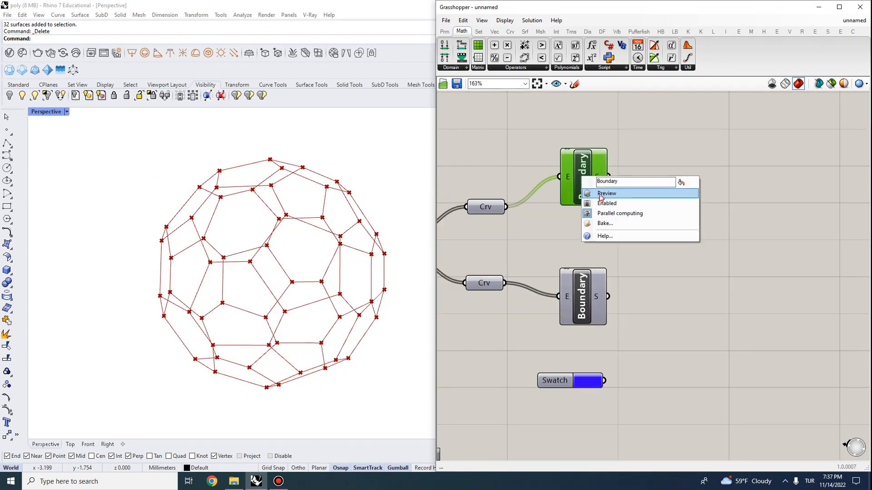
pyautogui.click(591, 195)
pyautogui.click(580, 320)
pyautogui.rightClick(579, 321)
pyautogui.click(590, 316)
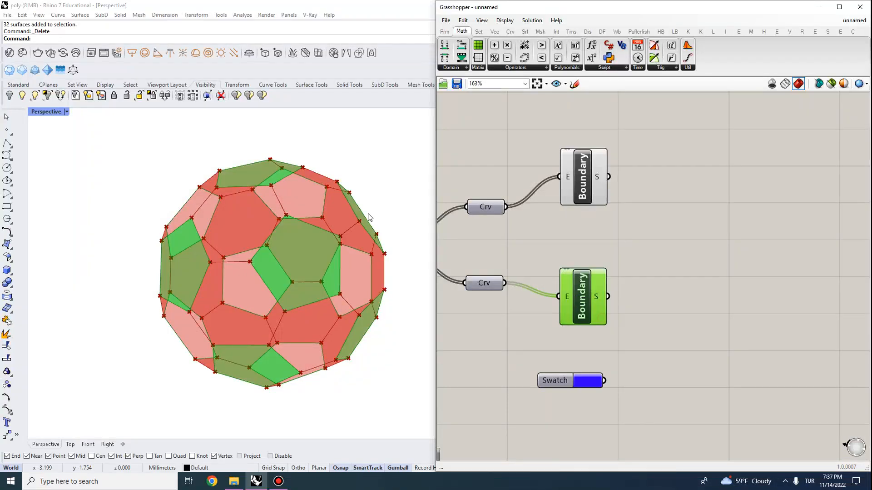
pyautogui.scroll(-3, 296, 314)
pyautogui.scroll(3, 245, 287)
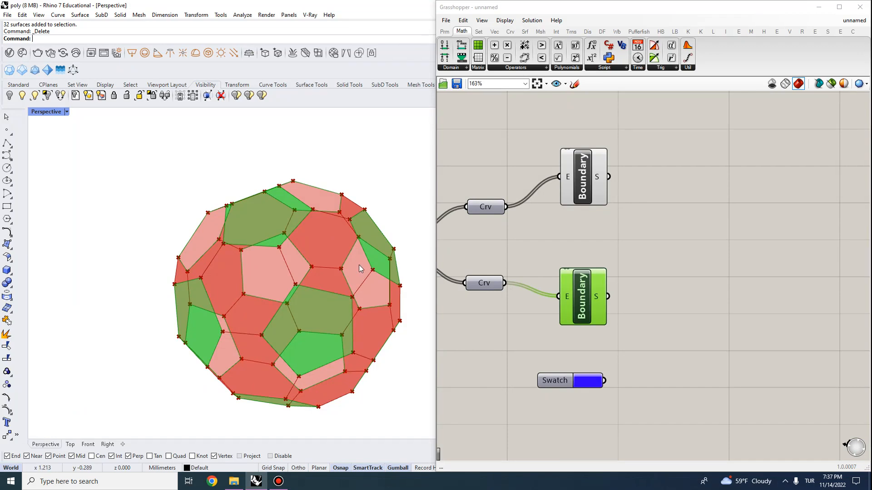
pyautogui.scroll(-2, 233, 162)
pyautogui.moveTo(233, 162); pyautogui.dragTo(273, 225, button='right')
pyautogui.scroll(2, 251, 218)
pyautogui.scroll(2, 272, 225)
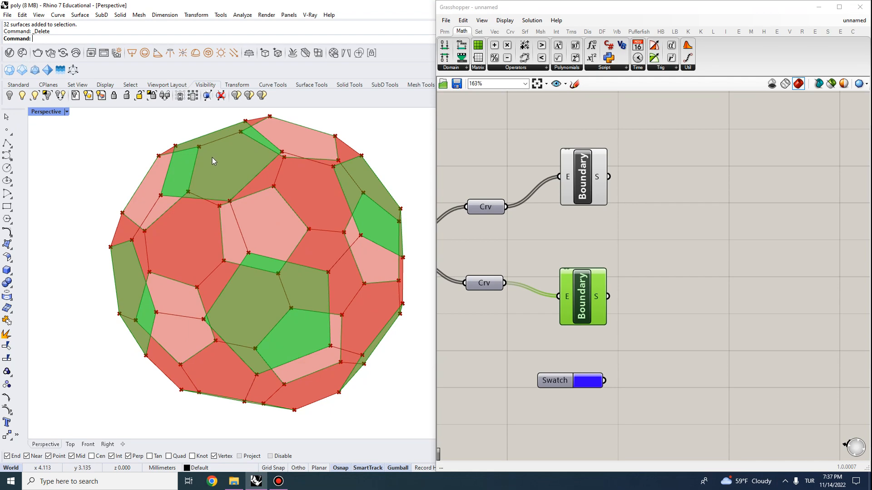
# - Delete both Boundary Surfaces and the blue Colour Swatch, and turn on the A curves parameter's preview
pyautogui.moveTo(658, 316); pyautogui.dragTo(548, 133)
pyautogui.moveTo(615, 416); pyautogui.dragTo(556, 155)
pyautogui.press('Delete')
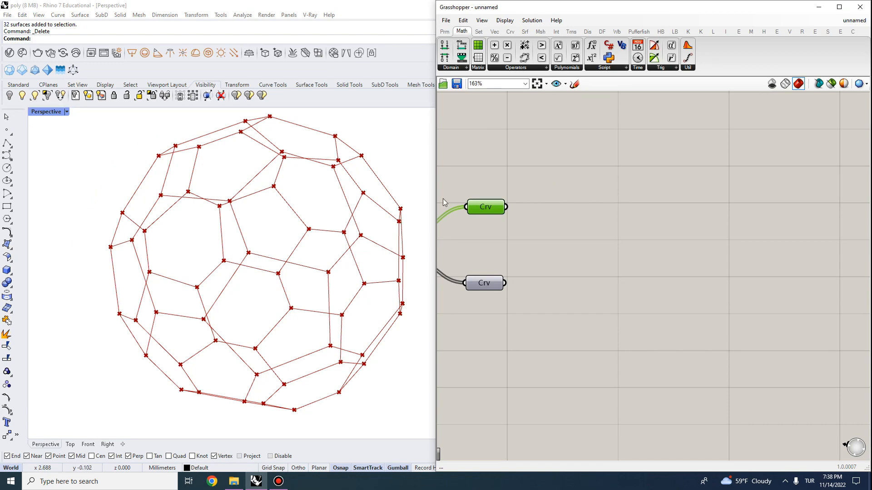
pyautogui.rightClick(487, 206)
pyautogui.click(517, 219)
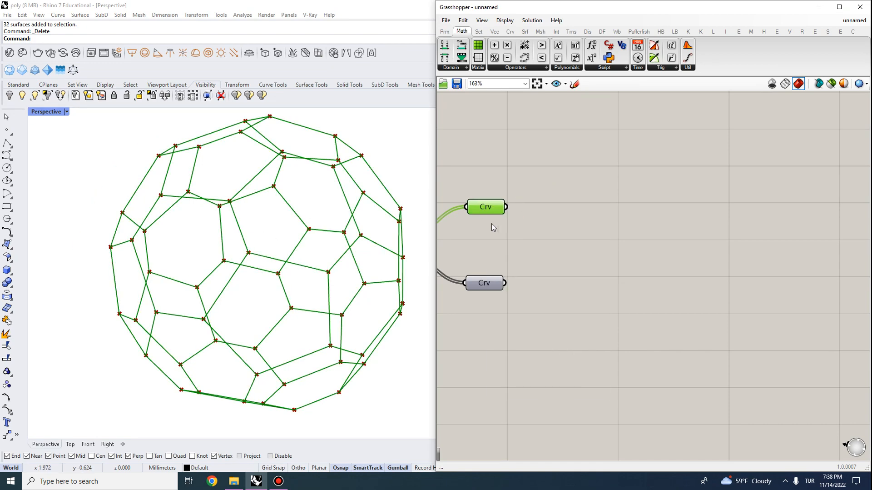
# - Examine the truncated icosahedron's edge curves from several angles and distances
pyautogui.moveTo(284, 261); pyautogui.dragTo(295, 253, button='right')
pyautogui.scroll(-5, 304, 195)
pyautogui.scroll(2, 300, 186)
pyautogui.scroll(2, 298, 244)
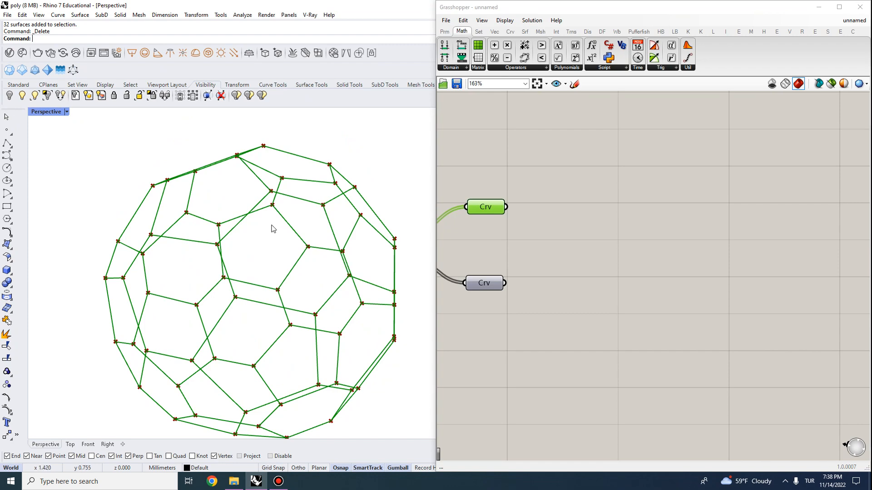
pyautogui.moveTo(300, 266); pyautogui.dragTo(214, 157, button='right')
pyautogui.moveTo(235, 203); pyautogui.dragTo(339, 203, button='right')
pyautogui.scroll(2, 299, 213)
pyautogui.scroll(-3, 305, 191)
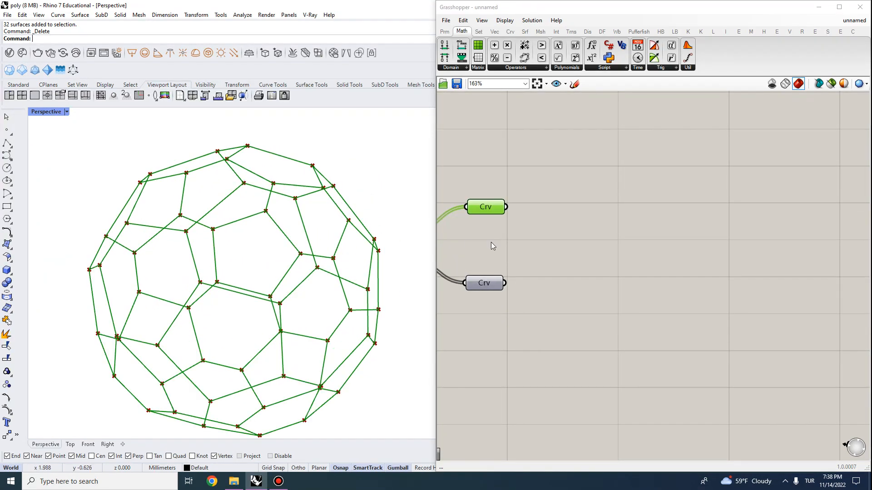
# - Add a Scale component and place it beyond the two Curve parameters
pyautogui.doubleClick(562, 234)
pyautogui.write('scale')
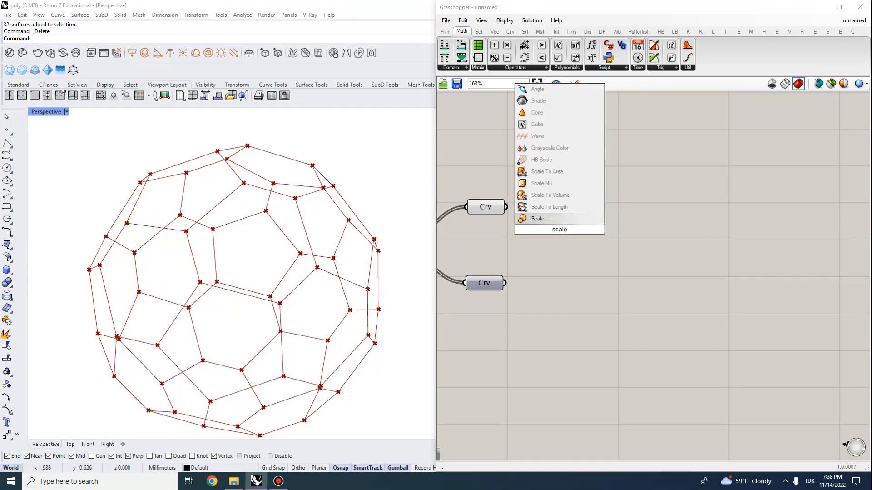
pyautogui.click(544, 220)
pyautogui.moveTo(564, 233); pyautogui.dragTo(645, 199)
# - Move the Construct Point component slightly away from the List Item and turn on its preview to see the centre point
pyautogui.scroll(-4, 528, 271)
pyautogui.moveTo(506, 232); pyautogui.dragTo(734, 185, button='right')
pyautogui.moveTo(474, 220); pyautogui.dragTo(616, 235, button='right')
pyautogui.scroll(2, 619, 172)
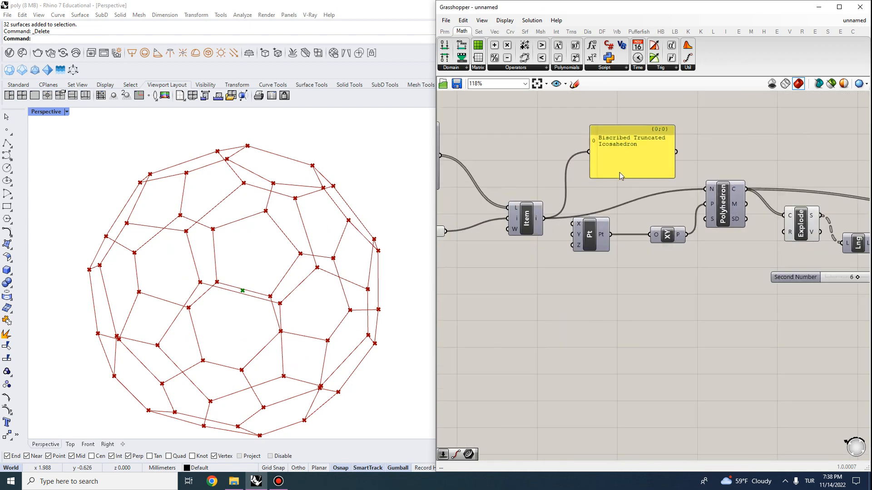
pyautogui.moveTo(590, 234); pyautogui.dragTo(584, 251)
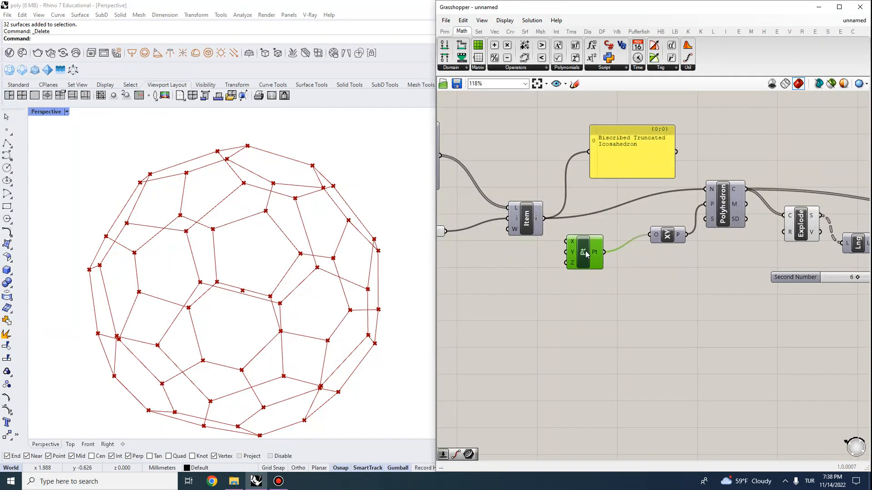
pyautogui.rightClick(584, 251)
pyautogui.click(598, 268)
pyautogui.moveTo(184, 255); pyautogui.dragTo(209, 285, button='right')
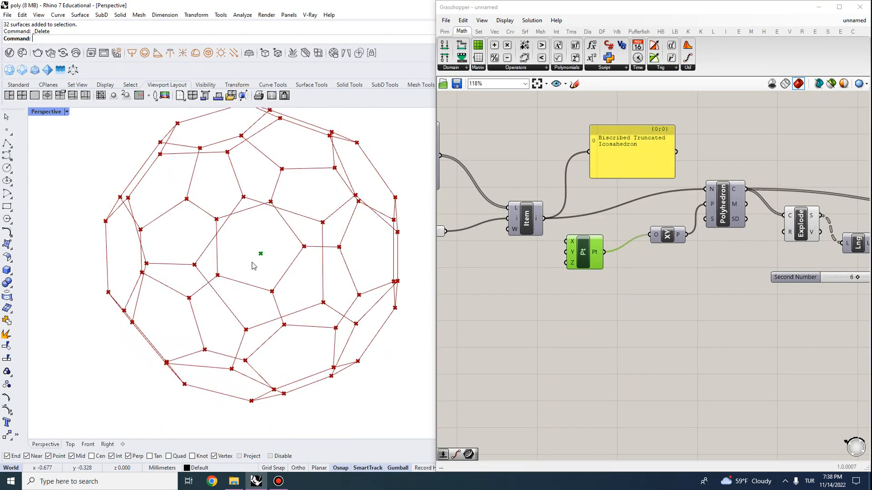
# - Add a Point parameter fed by Construct Point, place it near the Curve parameters and connect it to Scale's centre input
pyautogui.moveTo(664, 284); pyautogui.dragTo(563, 290, button='right')
pyautogui.doubleClick(563, 285)
pyautogui.write('point')
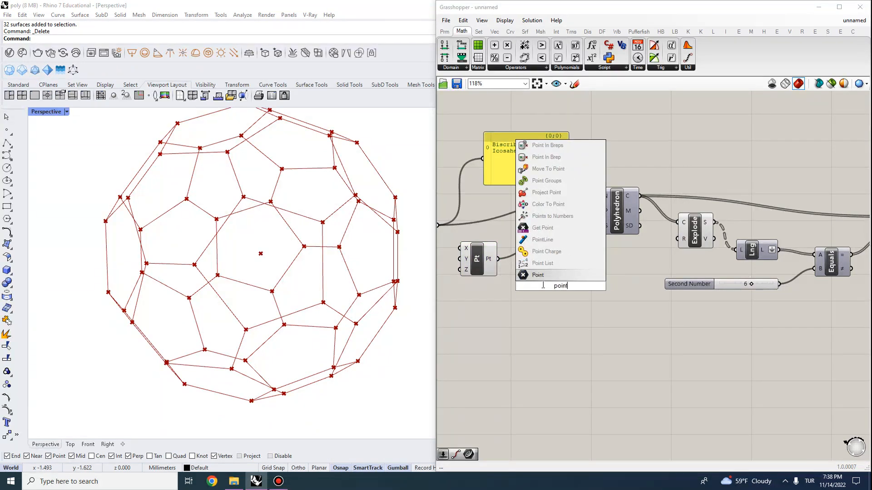
pyautogui.press('Return')
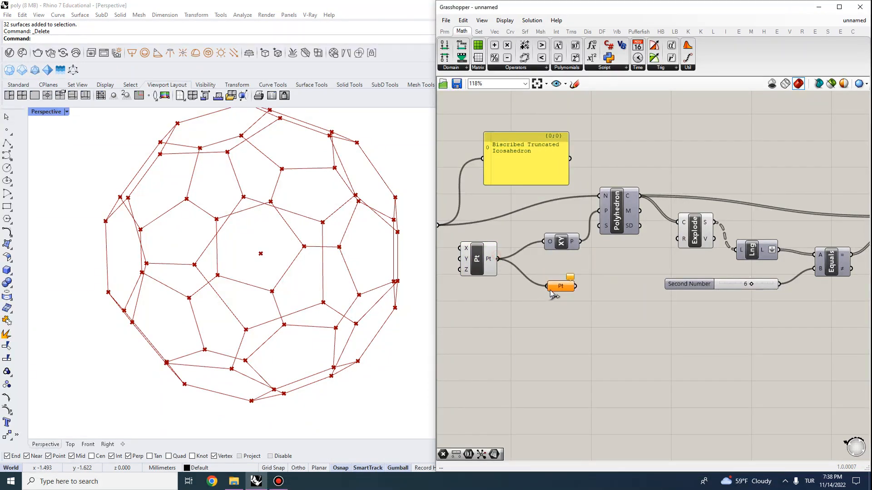
pyautogui.moveTo(566, 284); pyautogui.dragTo(707, 253)
pyautogui.scroll(2, 594, 236)
# - Move the A curves parameter above the Point parameter and connect it to the list input of a new List Item
pyautogui.moveTo(580, 266); pyautogui.dragTo(644, 281)
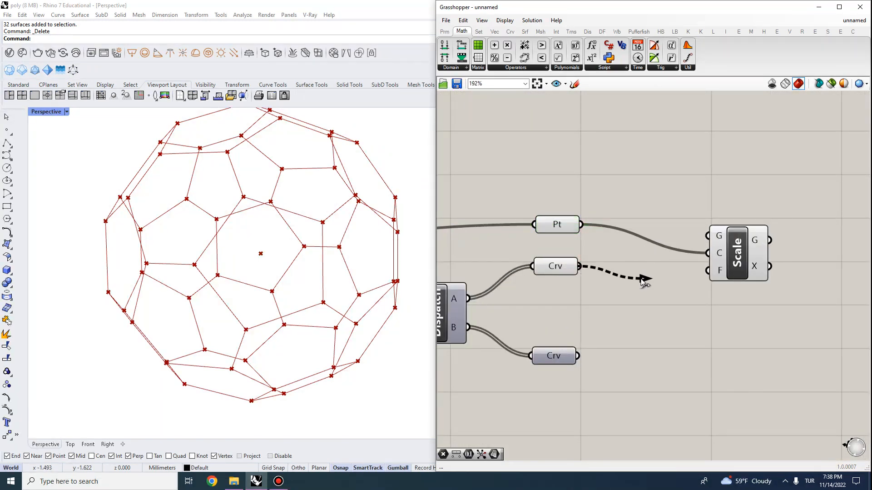
pyautogui.moveTo(565, 274); pyautogui.dragTo(570, 193)
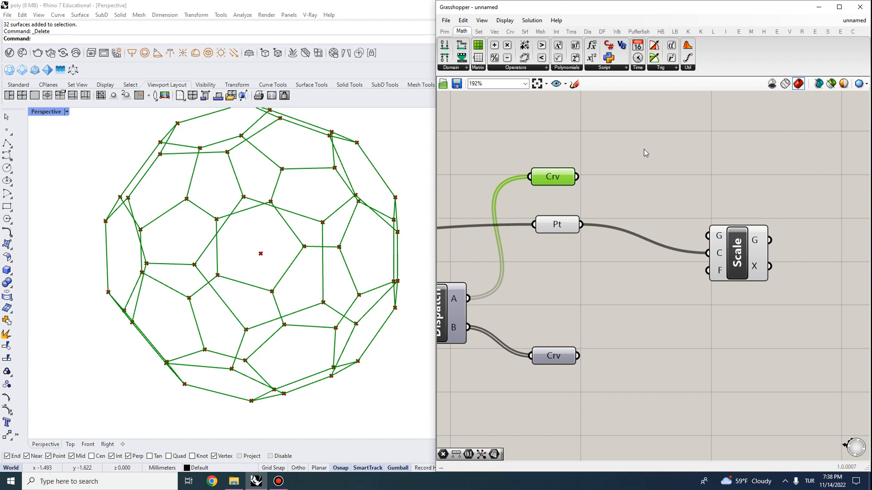
pyautogui.scroll(1, 590, 197)
pyautogui.doubleClick(589, 204)
pyautogui.write('li')
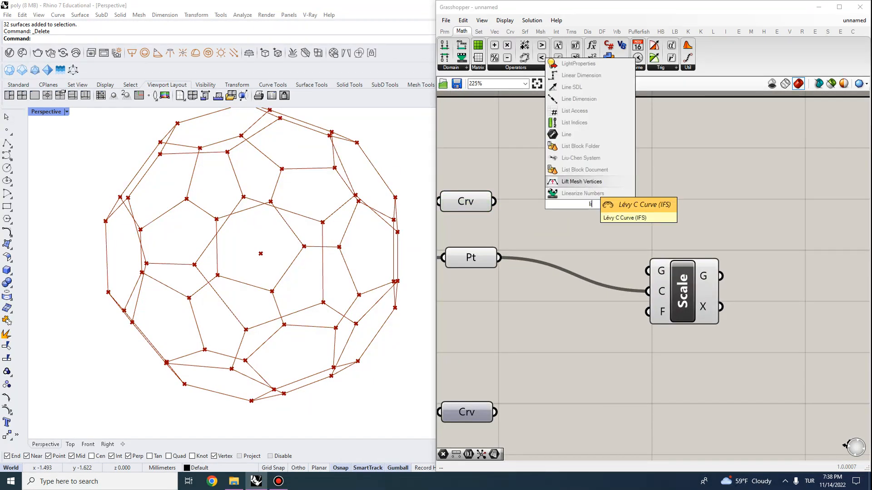
pyautogui.write('st item')
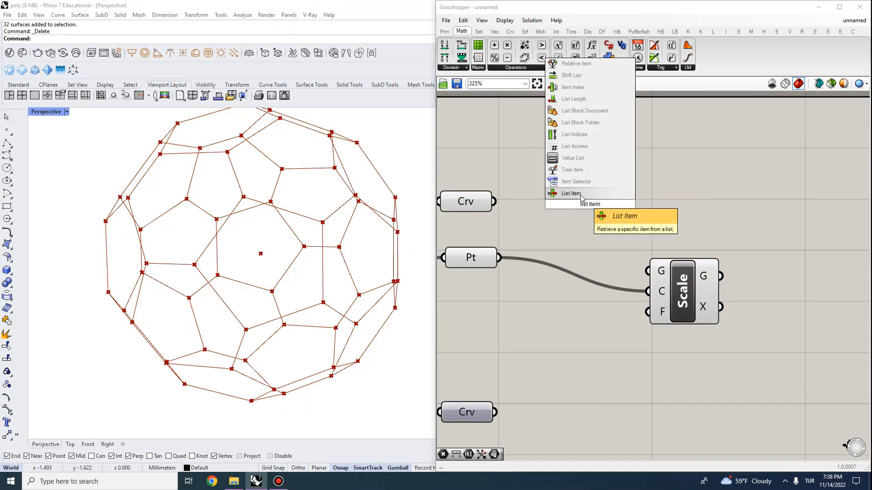
pyautogui.click(581, 196)
pyautogui.moveTo(571, 173); pyautogui.dragTo(555, 191)
pyautogui.scroll(-1, 554, 187)
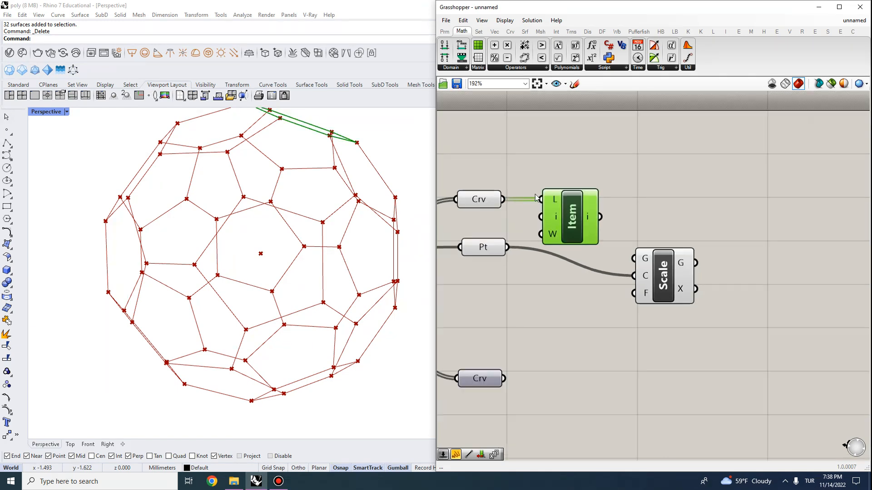
# - Turn off the preview of the Dispatch component, both Curve parameters and the Point parameter
pyautogui.scroll(-4, 268, 287)
pyautogui.moveTo(268, 287); pyautogui.dragTo(277, 266, button='right')
pyautogui.scroll(-4, 658, 318)
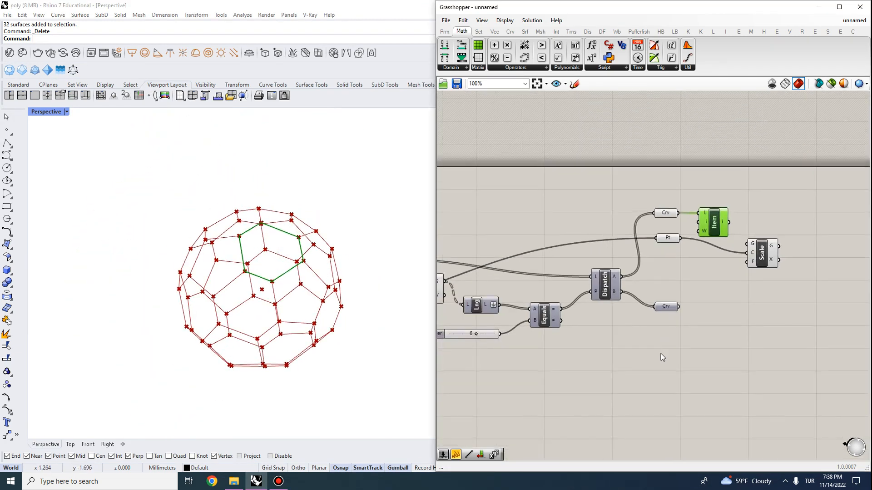
pyautogui.moveTo(661, 353); pyautogui.dragTo(576, 157)
pyautogui.click(532, 21)
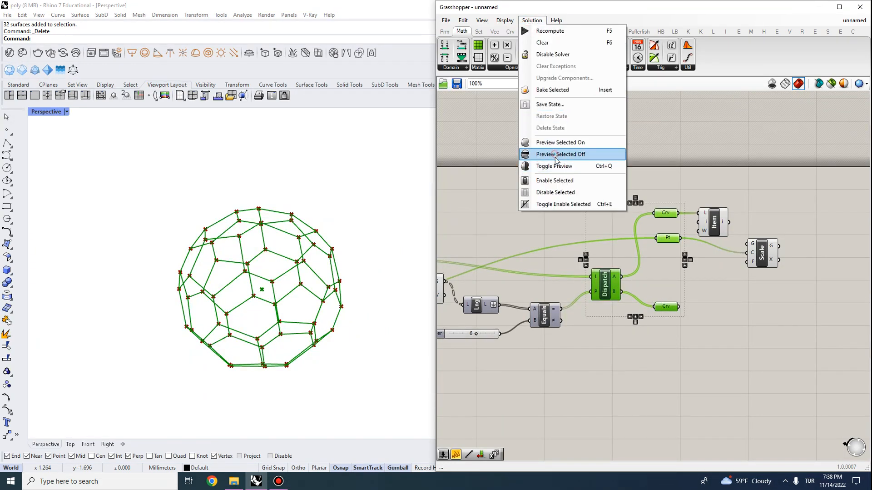
pyautogui.click(559, 152)
# - Turn off the preview of the Polyhedron, Explode and List Length components so they no longer display the solid's edges
pyautogui.moveTo(567, 200); pyautogui.dragTo(746, 189, button='right')
pyautogui.moveTo(686, 338); pyautogui.dragTo(518, 232)
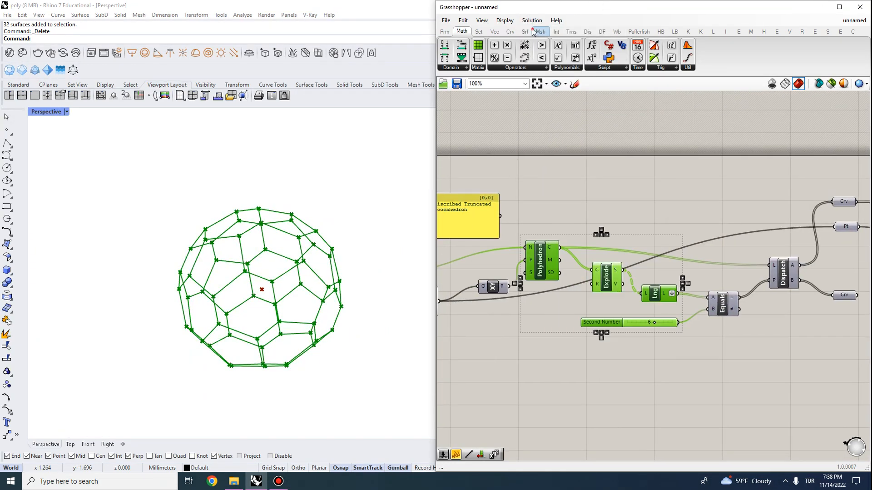
pyautogui.click(525, 32)
pyautogui.click(533, 20)
pyautogui.click(545, 153)
pyautogui.click(320, 276)
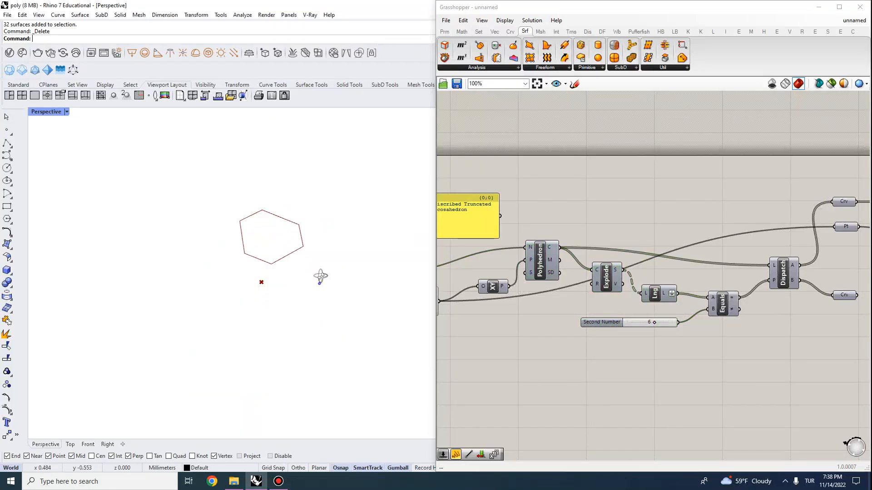
pyautogui.moveTo(320, 276); pyautogui.dragTo(310, 212, button='right')
pyautogui.moveTo(339, 177); pyautogui.dragTo(236, 338, button='right')
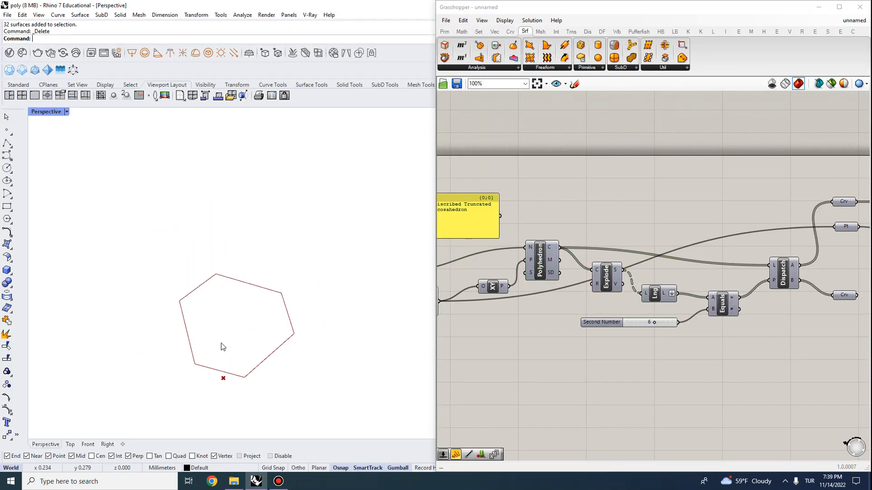
pyautogui.scroll(3, 833, 189)
# - Raise the List Item slightly, move Scale further from it, and connect the List Item's output to Scale's geometry input
pyautogui.moveTo(832, 207); pyautogui.dragTo(553, 188, button='right')
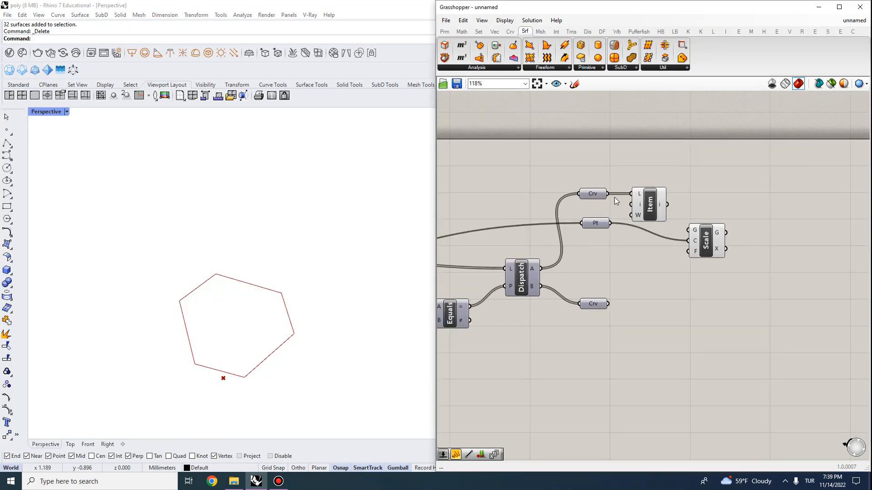
pyautogui.click(576, 192)
pyautogui.moveTo(576, 193); pyautogui.dragTo(581, 192)
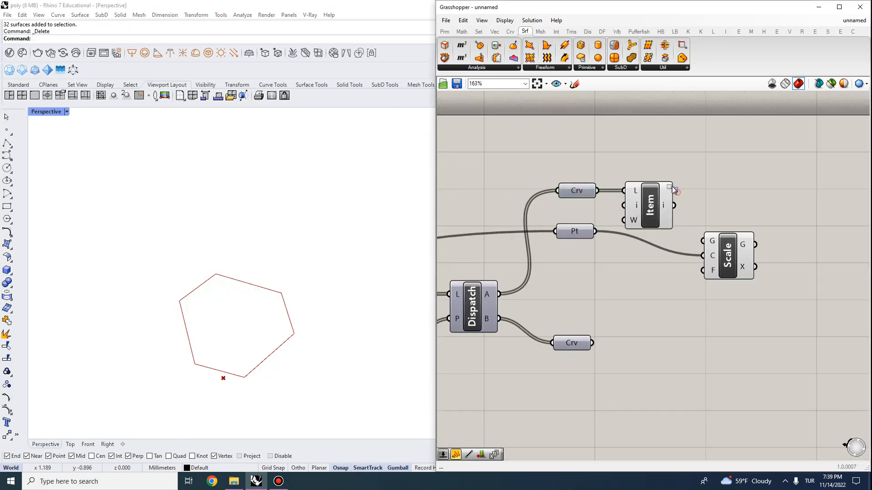
pyautogui.moveTo(657, 209); pyautogui.dragTo(676, 182)
pyautogui.moveTo(715, 198); pyautogui.dragTo(671, 201, button='right')
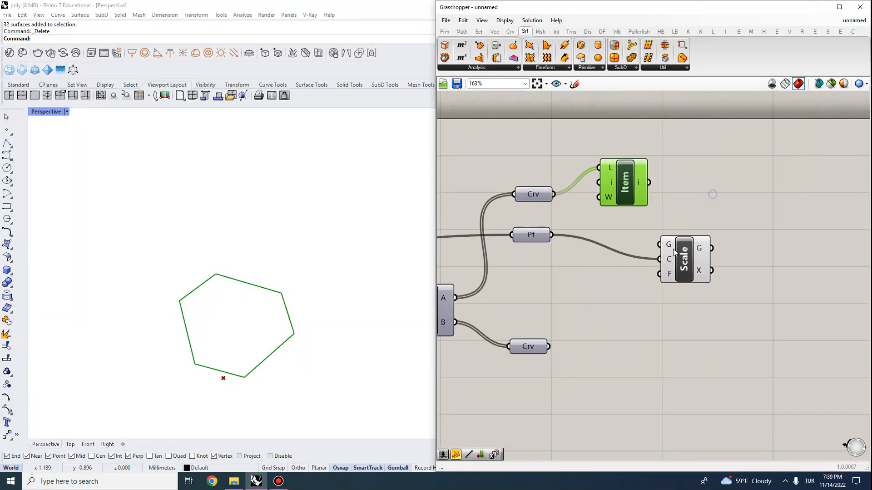
pyautogui.moveTo(690, 262); pyautogui.dragTo(780, 256)
pyautogui.moveTo(636, 184); pyautogui.dragTo(749, 238)
# - Add a number slider below the Point parameter and connect it to Scale's factor input
pyautogui.doubleClick(671, 289)
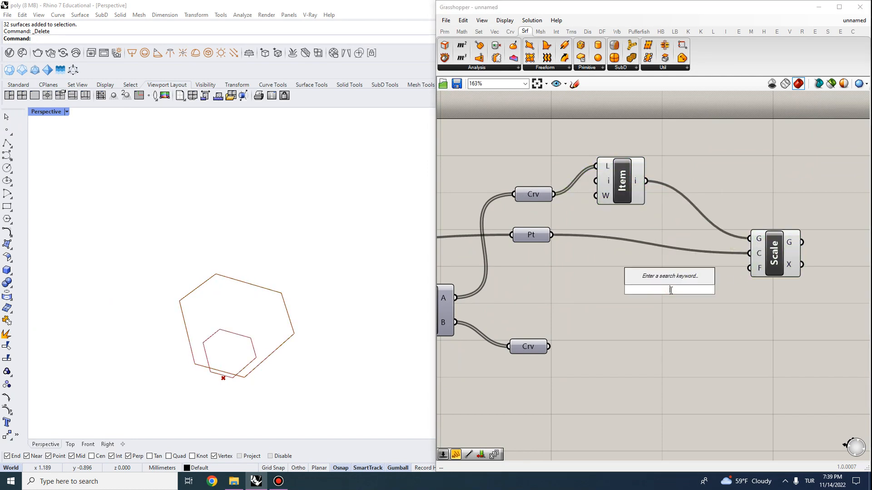
pyautogui.write('slider')
pyautogui.click(662, 253)
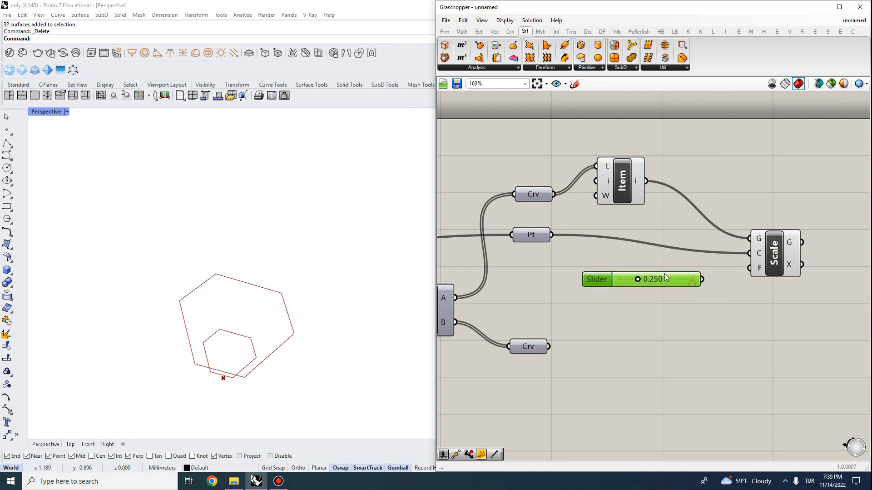
pyautogui.moveTo(705, 284); pyautogui.dragTo(749, 267)
# - Set the Scale component's Factor slider to 0.9
pyautogui.scroll(3, 631, 264)
pyautogui.moveTo(645, 278); pyautogui.dragTo(725, 274)
pyautogui.moveTo(280, 330); pyautogui.dragTo(263, 195, button='right')
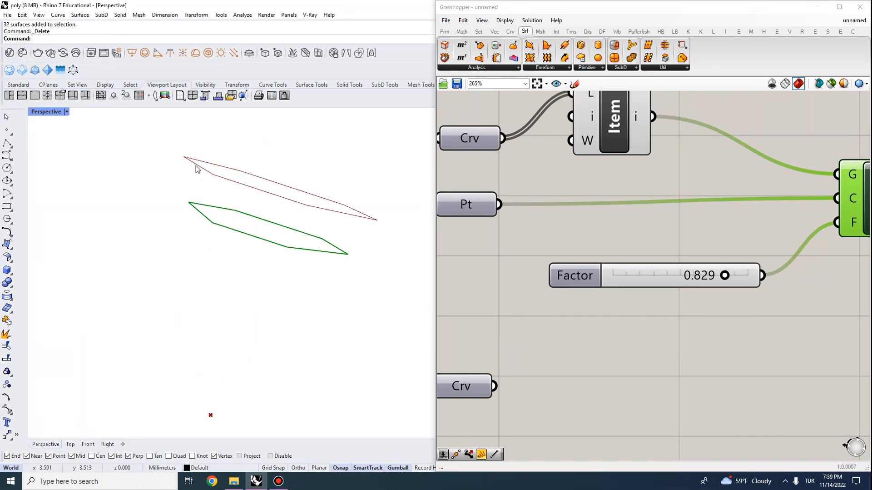
pyautogui.moveTo(779, 298); pyautogui.dragTo(690, 282, button='right')
pyautogui.scroll(2, 632, 260)
pyautogui.moveTo(632, 260); pyautogui.dragTo(653, 261)
pyautogui.doubleClick(618, 265)
pyautogui.press('BackSpace')
pyautogui.write('0.9')
pyautogui.press('Return')
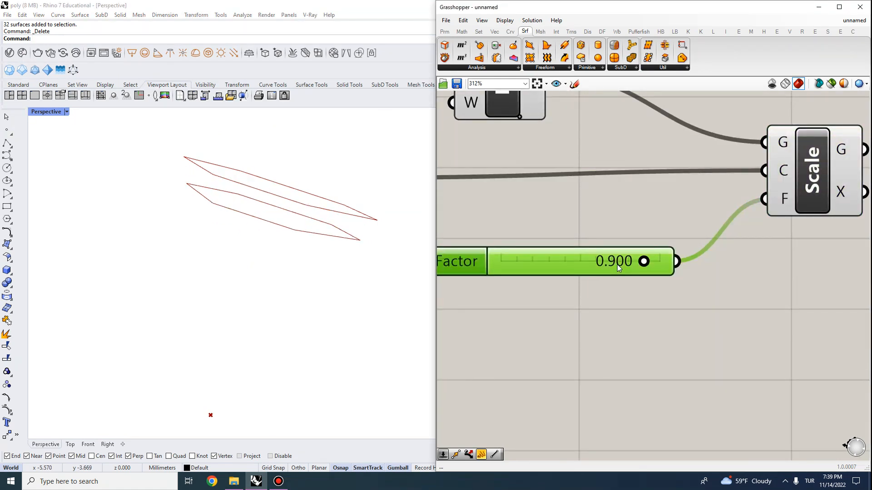
pyautogui.click(622, 214)
# - Duplicate the Scale component with its Factor slider, keeping the input connections, and place the copies below the originals
pyautogui.scroll(-3, 672, 236)
pyautogui.moveTo(816, 305); pyautogui.dragTo(636, 213)
pyautogui.moveTo(637, 213); pyautogui.dragTo(576, 256, button='right')
pyautogui.moveTo(718, 251); pyautogui.dragTo(738, 316)
pyautogui.click(694, 371)
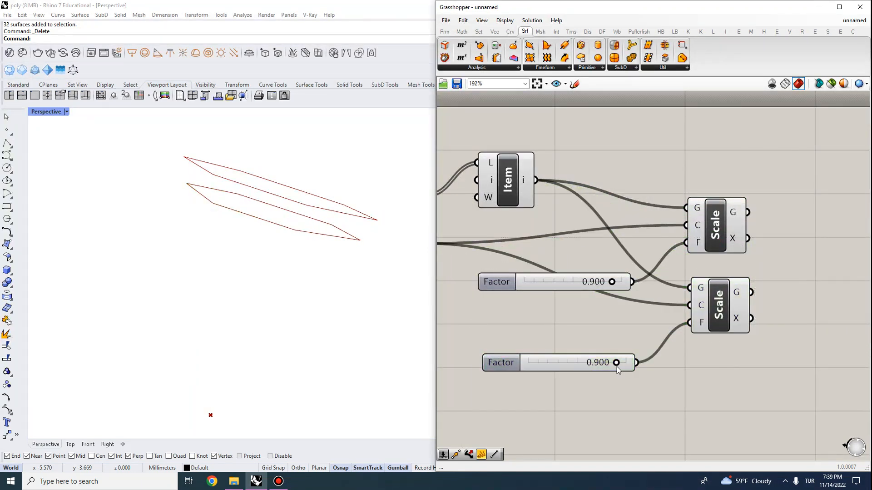
# - Set the duplicated Factor slider to 0.8 and limit its accuracy to one decimal digit
pyautogui.moveTo(617, 367); pyautogui.dragTo(604, 365)
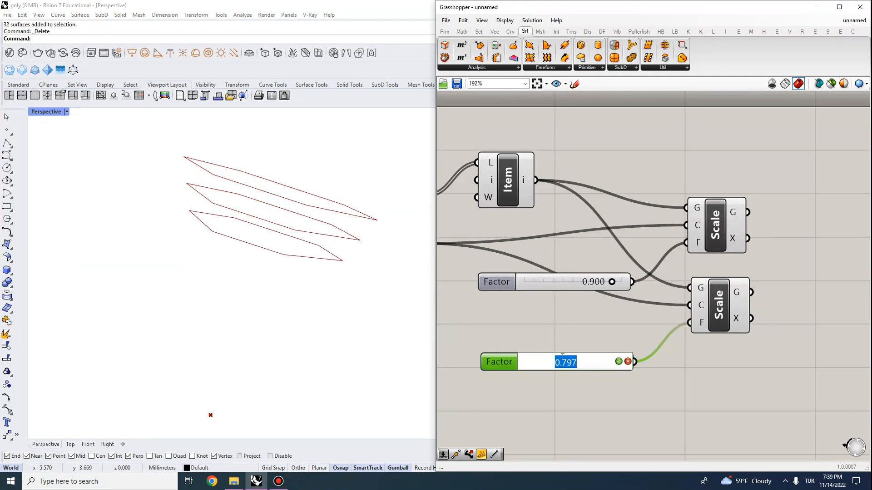
pyautogui.doubleClick(495, 369)
pyautogui.moveTo(515, 355); pyautogui.dragTo(499, 355)
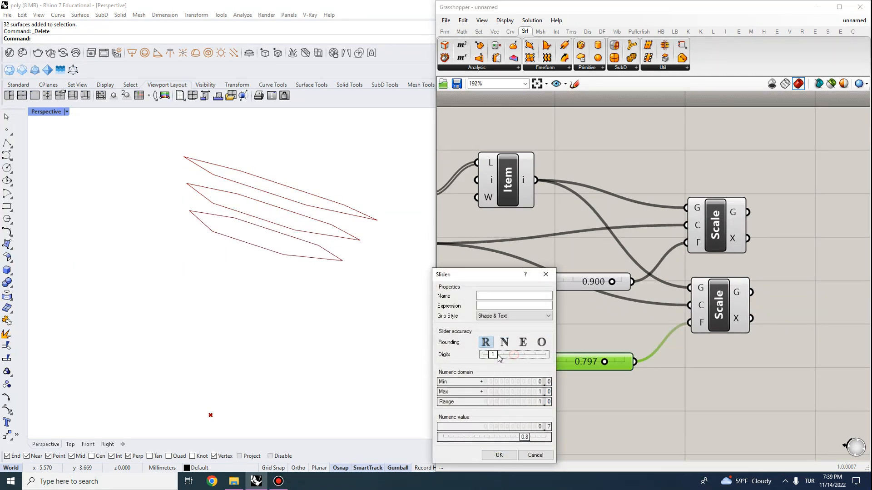
pyautogui.click(506, 452)
pyautogui.click(614, 383)
# - Move the upper Scale component together with its 0.900 Factor slider well beyond the lower Scale component
pyautogui.scroll(-3, 199, 216)
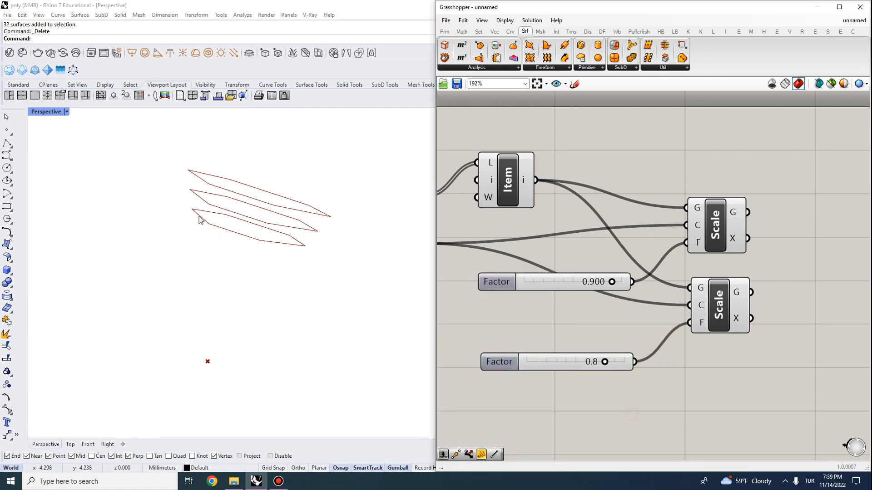
pyautogui.moveTo(262, 287); pyautogui.dragTo(393, 258, button='right')
pyautogui.moveTo(329, 327); pyautogui.dragTo(307, 292, button='right')
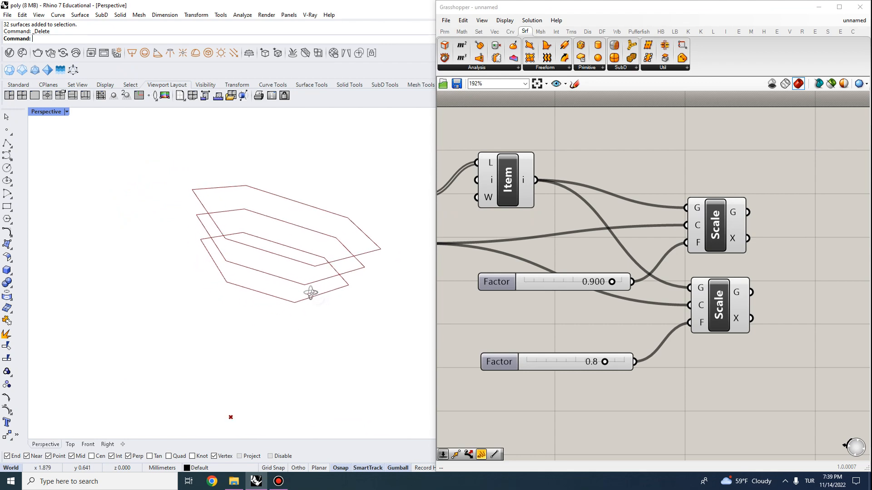
pyautogui.scroll(-2, 750, 243)
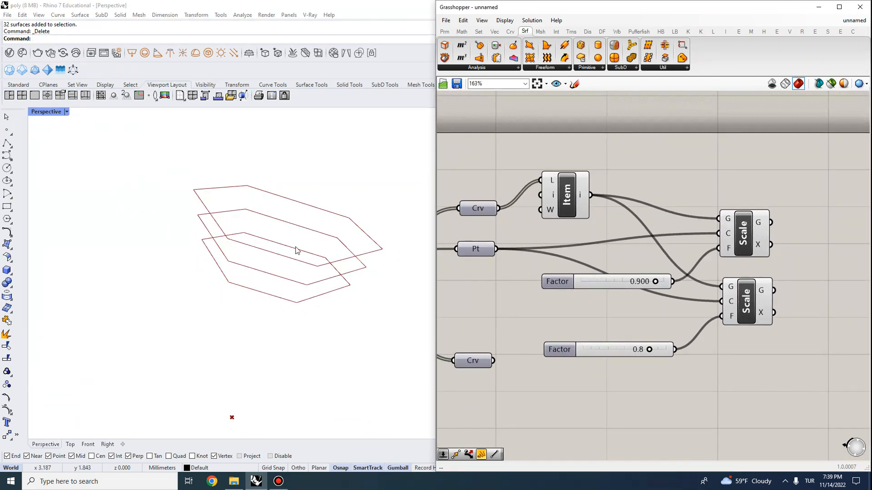
pyautogui.moveTo(619, 191); pyautogui.dragTo(546, 158, button='right')
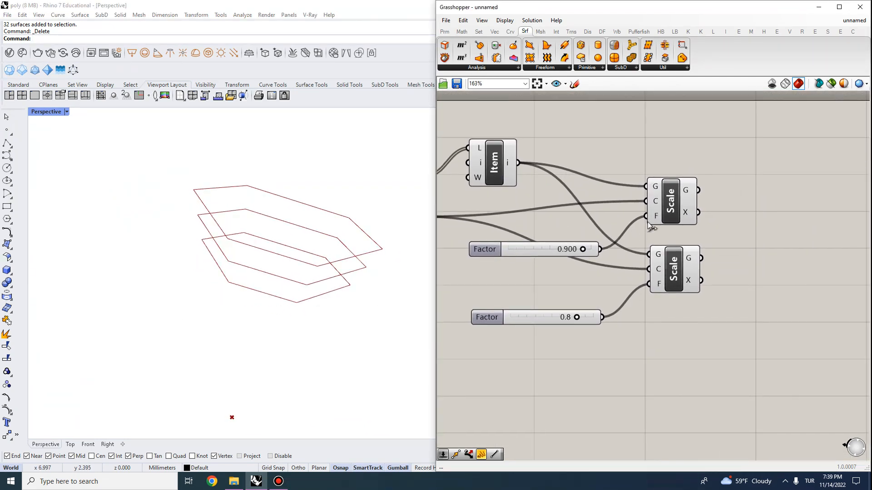
pyautogui.click(672, 211)
pyautogui.moveTo(557, 252); pyautogui.dragTo(570, 220)
pyautogui.keyDown('shift'); pyautogui.moveTo(676, 227); pyautogui.dragTo(607, 173); pyautogui.keyUp('shift')
pyautogui.moveTo(636, 205); pyautogui.dragTo(484, 212, button='right')
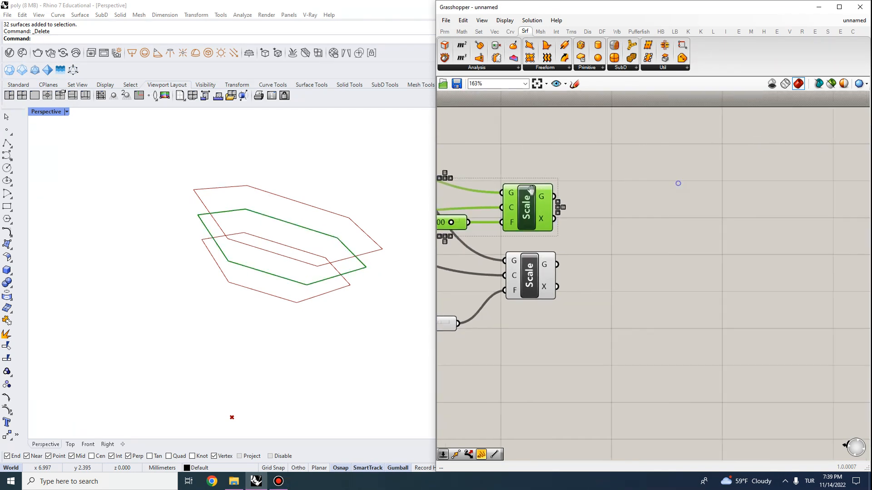
pyautogui.moveTo(527, 210); pyautogui.dragTo(711, 199)
pyautogui.click(704, 230)
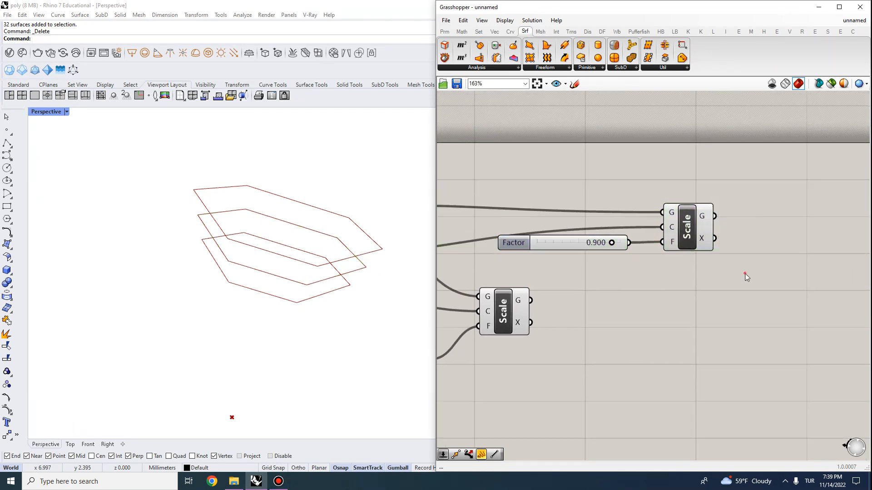
# - Add an Area component fed by the upper Scale's geometry output and place it just beyond that Scale
pyautogui.scroll(-2, 652, 229)
pyautogui.scroll(2, 647, 216)
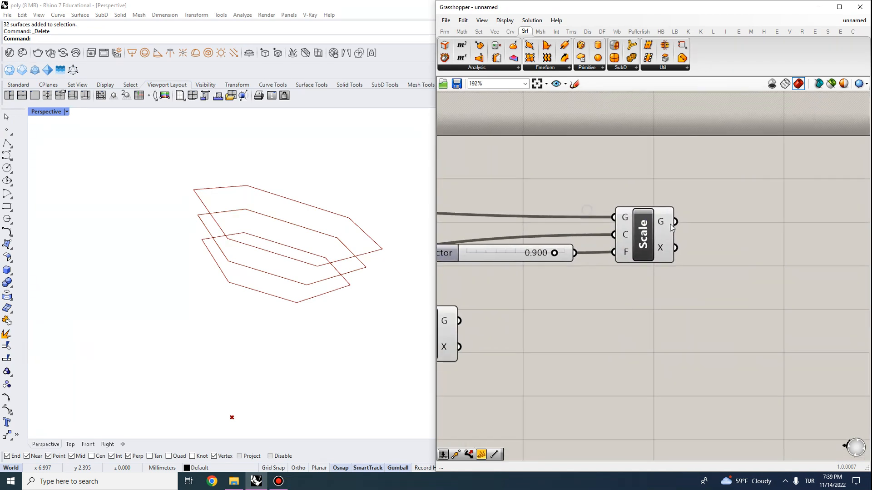
pyautogui.moveTo(655, 233); pyautogui.dragTo(642, 230)
pyautogui.click(657, 247)
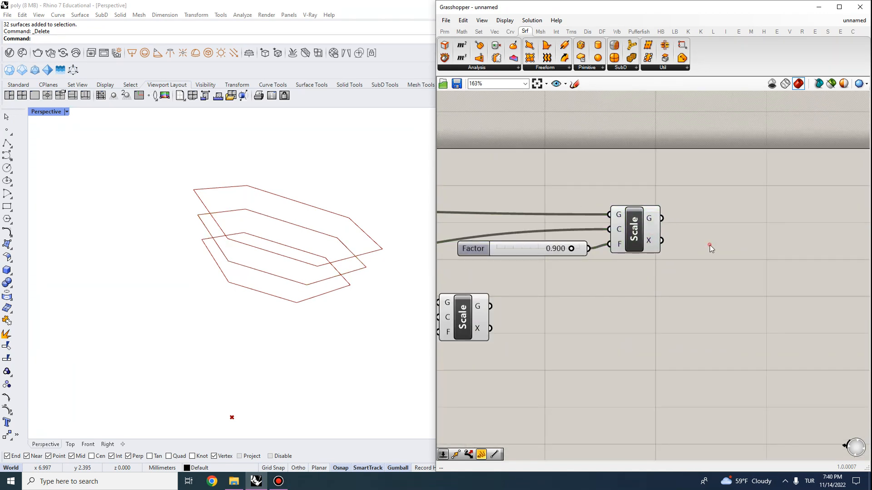
pyautogui.doubleClick(709, 244)
pyautogui.write('area')
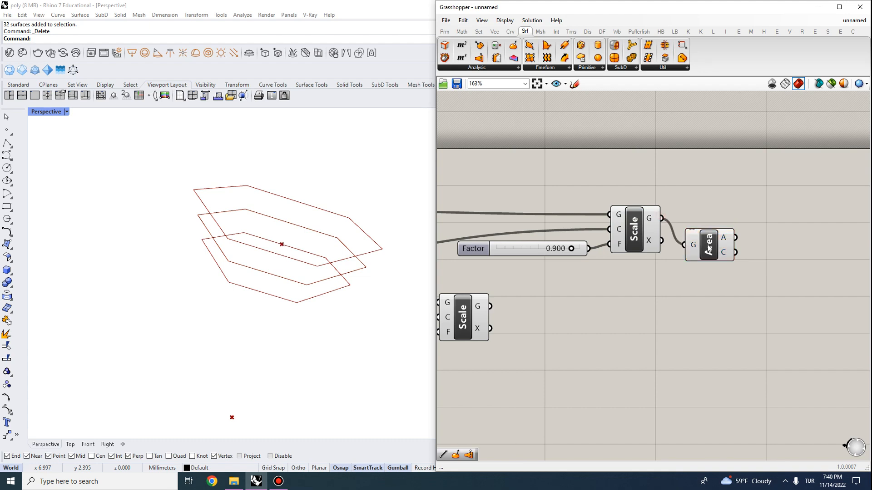
pyautogui.moveTo(709, 248); pyautogui.dragTo(718, 214)
pyautogui.scroll(5, 302, 234)
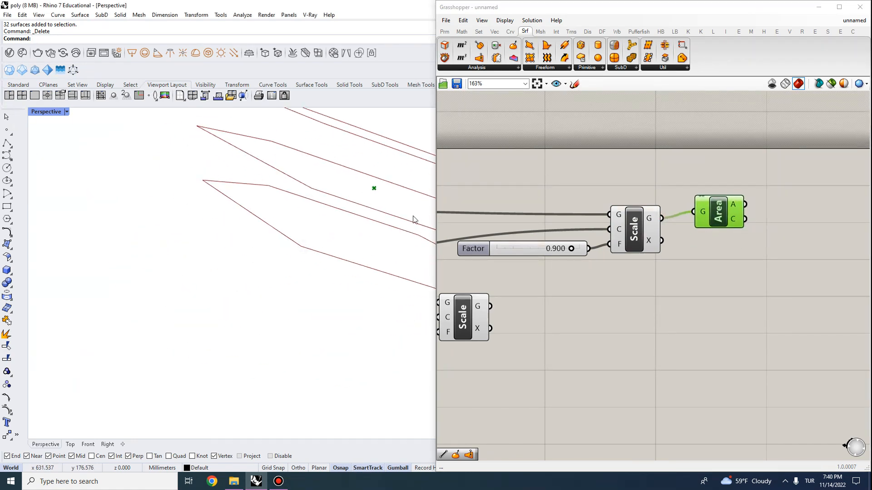
pyautogui.scroll(-5, 414, 219)
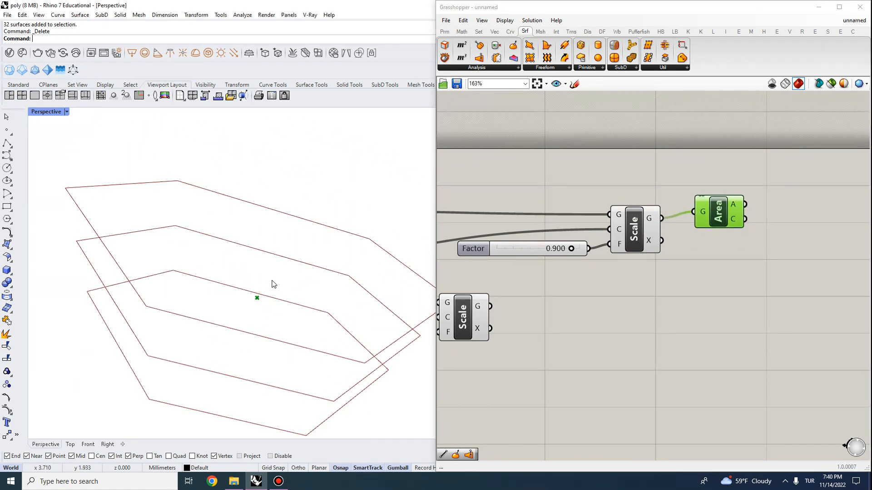
# - Copy the upper Scale component and its Factor slider, and place the copies beyond the Area component
pyautogui.moveTo(582, 272); pyautogui.dragTo(575, 244, button='right')
pyautogui.moveTo(642, 241); pyautogui.dragTo(529, 158)
pyautogui.scroll(-2, 524, 153)
pyautogui.hotkey('ctrl', 'c')
pyautogui.hotkey('ctrl', 'v')
pyautogui.moveTo(602, 203); pyautogui.dragTo(749, 227)
pyautogui.click(701, 189)
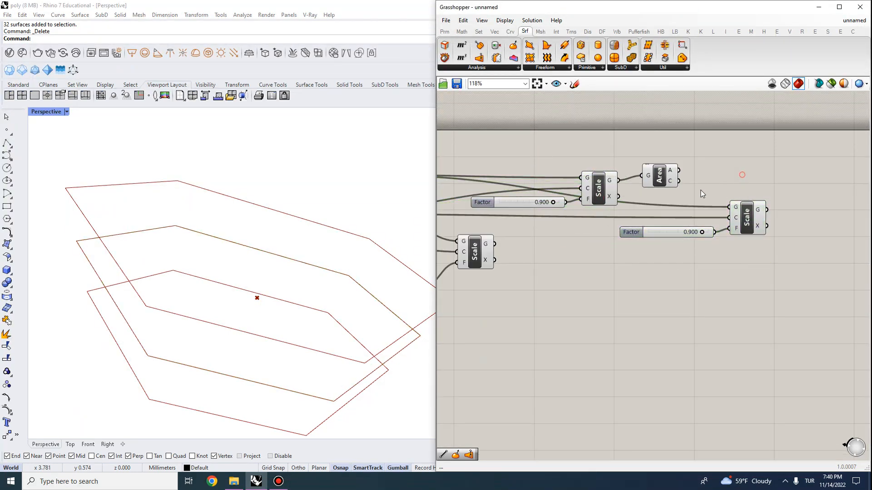
# - Connect the upper Scale's geometry output and the Area centroid to the new Scale's geometry and centre inputs
pyautogui.scroll(2, 717, 239)
pyautogui.scroll(-1, 658, 195)
pyautogui.scroll(1, 625, 163)
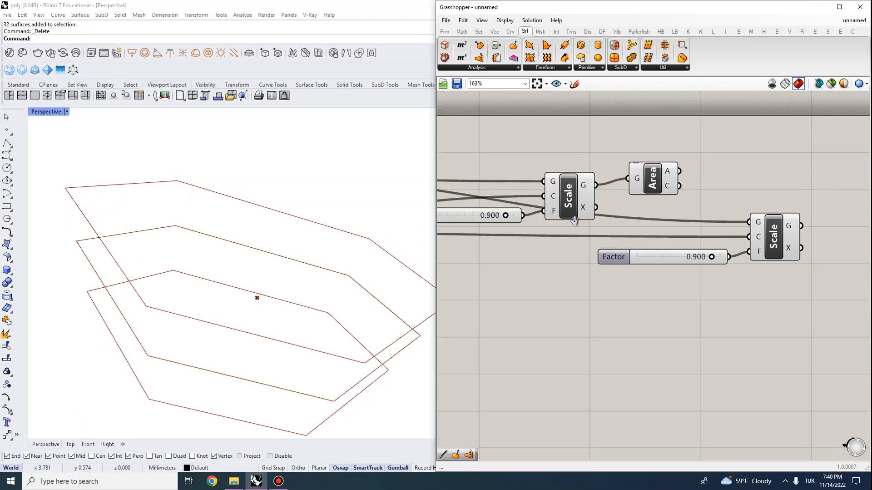
pyautogui.moveTo(573, 220); pyautogui.dragTo(618, 221, button='right')
pyautogui.click(607, 200)
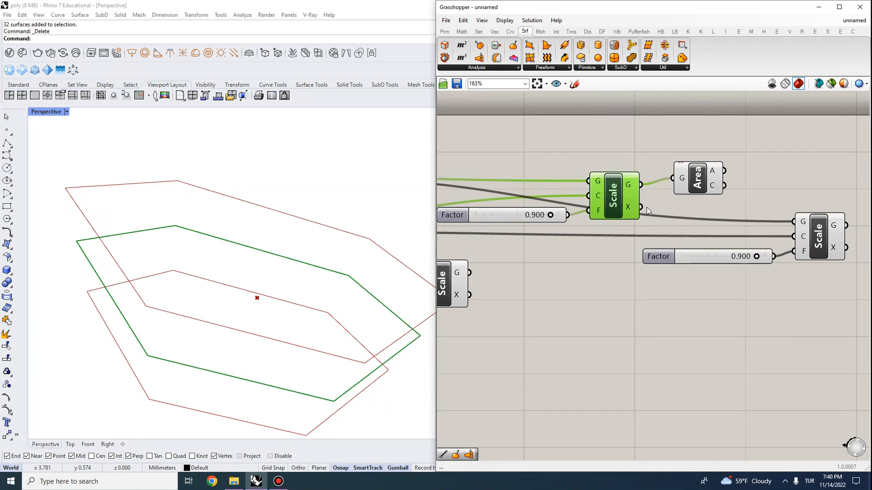
pyautogui.moveTo(797, 226); pyautogui.dragTo(794, 236)
pyautogui.scroll(-1, 689, 289)
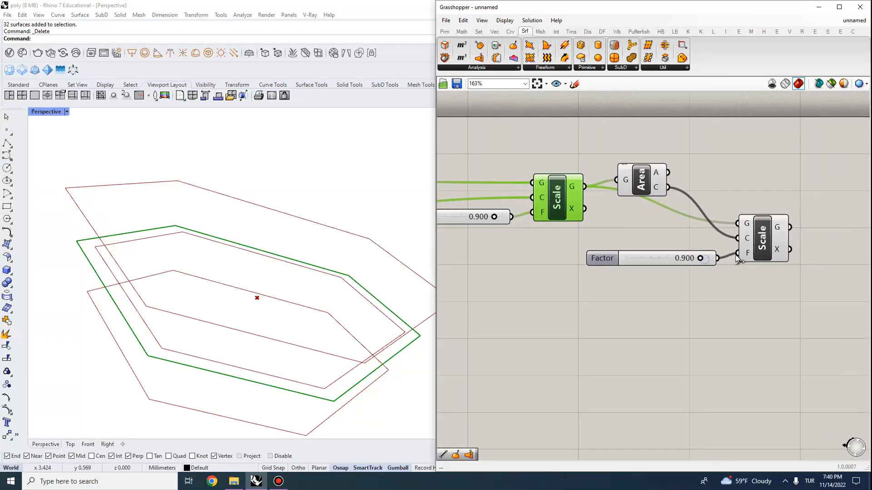
# - Set the new Scale component's Factor slider to 0.5
pyautogui.scroll(2, 683, 250)
pyautogui.moveTo(689, 260); pyautogui.dragTo(659, 285)
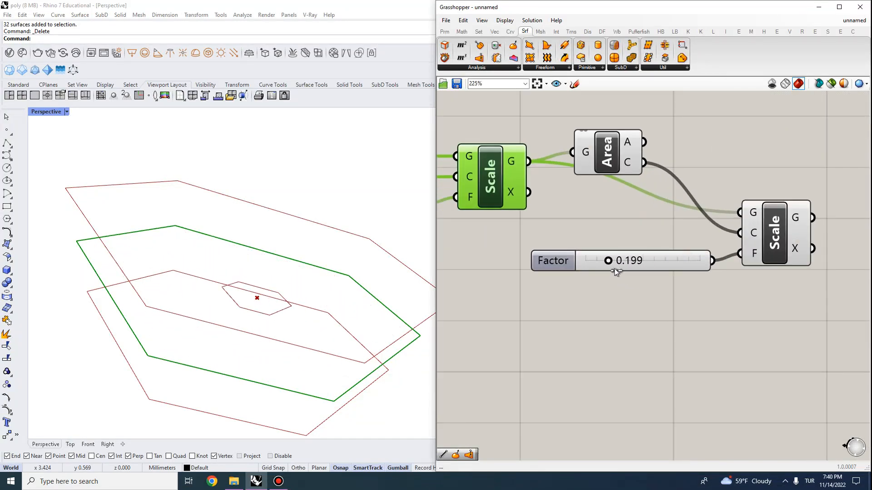
pyautogui.doubleClick(627, 260)
pyautogui.write('.')
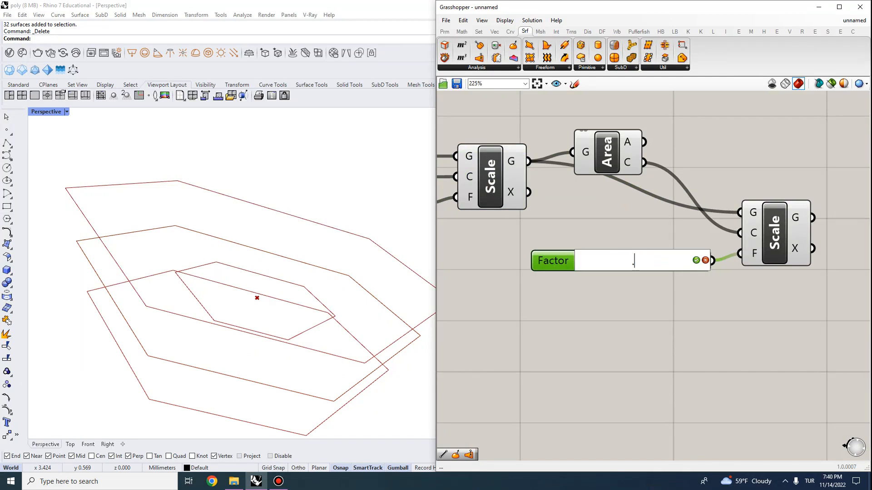
pyautogui.write('5')
pyautogui.press('Return')
pyautogui.scroll(-3, 607, 172)
# - Turn off the preview of the Scale component with the 0.900 factor
pyautogui.moveTo(592, 181); pyautogui.dragTo(759, 212, button='right')
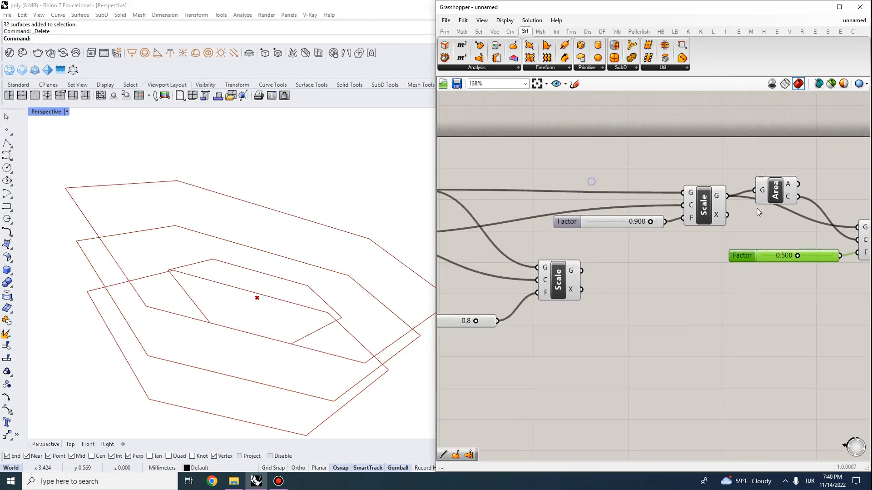
pyautogui.click(703, 209)
pyautogui.rightClick(700, 209)
pyautogui.click(720, 230)
pyautogui.click(705, 290)
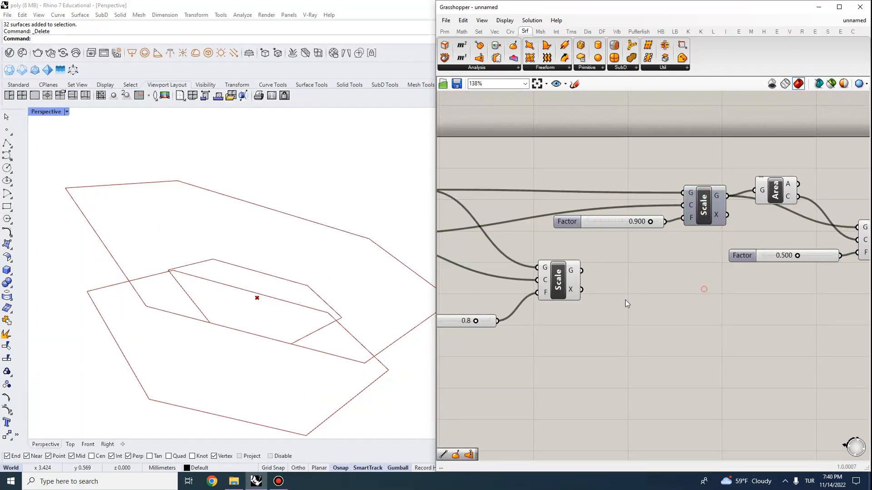
pyautogui.scroll(-6, 93, 299)
pyautogui.moveTo(232, 369); pyautogui.dragTo(266, 349, button='right')
pyautogui.scroll(-5, 348, 263)
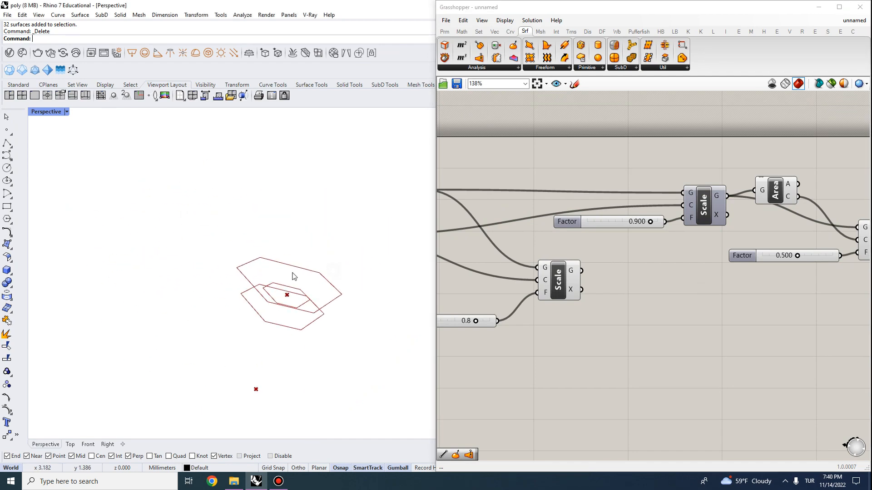
# - Move the lower Scale component and its 0.8 Factor slider directly beneath the Scale component with the 0.500 factor
pyautogui.moveTo(293, 276); pyautogui.dragTo(270, 340, button='right')
pyautogui.scroll(-3, 750, 227)
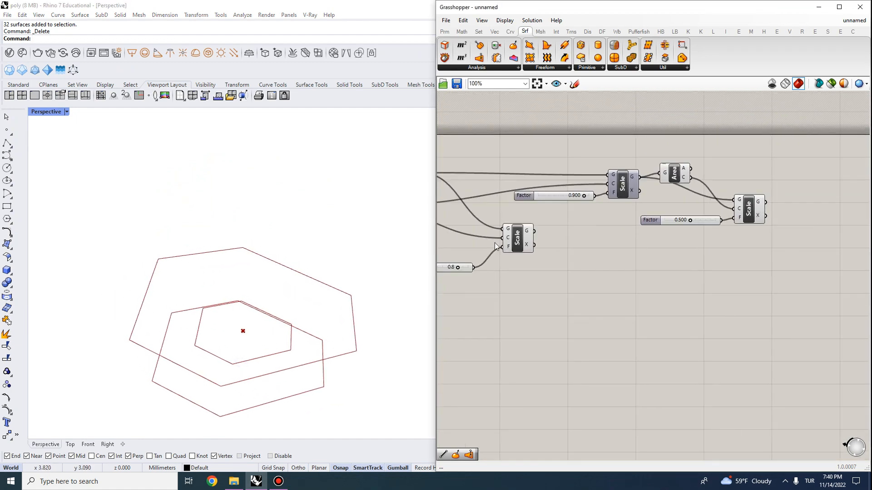
pyautogui.scroll(-1, 496, 245)
pyautogui.moveTo(566, 303); pyautogui.dragTo(505, 247)
pyautogui.moveTo(566, 263); pyautogui.dragTo(762, 278)
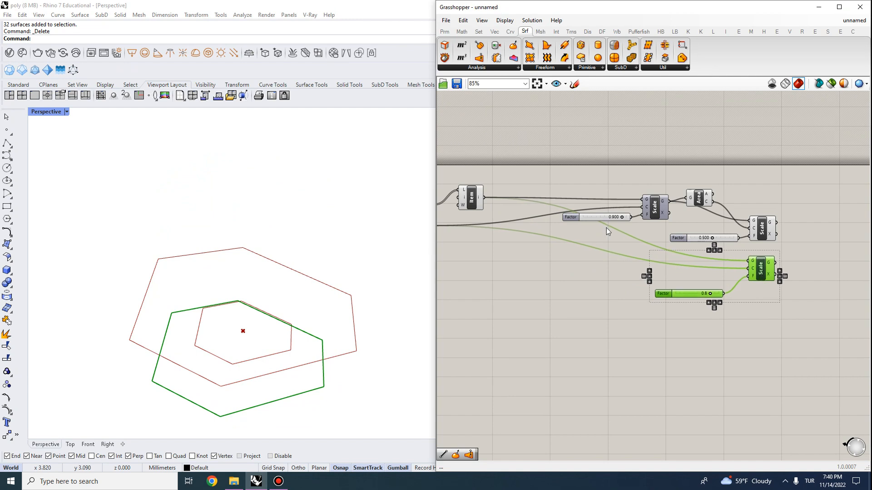
# - Add a Curve parameter, connect the List Item output to it, and place it above the 0.500 Scale component
pyautogui.click(503, 185)
pyautogui.doubleClick(504, 183)
pyautogui.write('c')
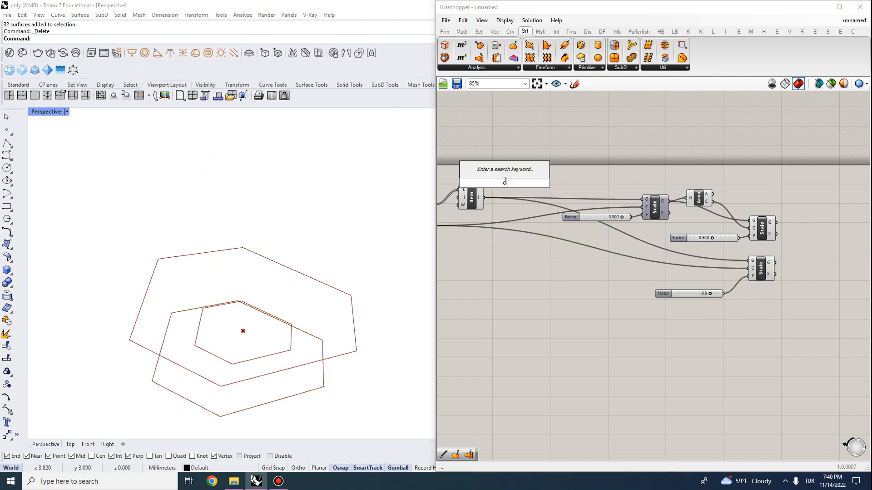
pyautogui.write('urve')
pyautogui.click(485, 169)
pyautogui.click(483, 189)
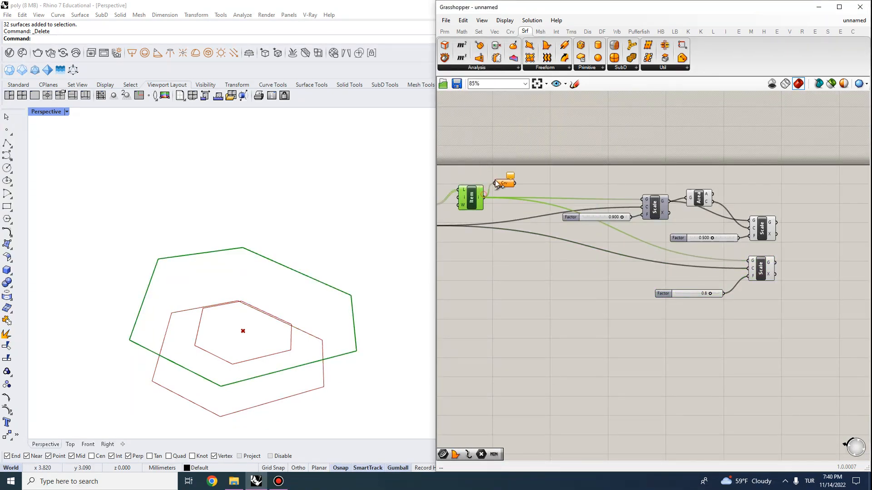
pyautogui.moveTo(520, 196); pyautogui.dragTo(768, 201)
pyautogui.scroll(5, 772, 201)
pyautogui.moveTo(623, 213); pyautogui.dragTo(630, 157)
pyautogui.scroll(-4, 554, 180)
pyautogui.moveTo(560, 181); pyautogui.dragTo(783, 194, button='right')
pyautogui.moveTo(535, 191); pyautogui.dragTo(611, 182, button='right')
# - Examine the original hexagon and the curve scaled by 0.500 by highlighting their components and viewing them from the side
pyautogui.click(503, 200)
pyautogui.moveTo(288, 319); pyautogui.dragTo(287, 270, button='right')
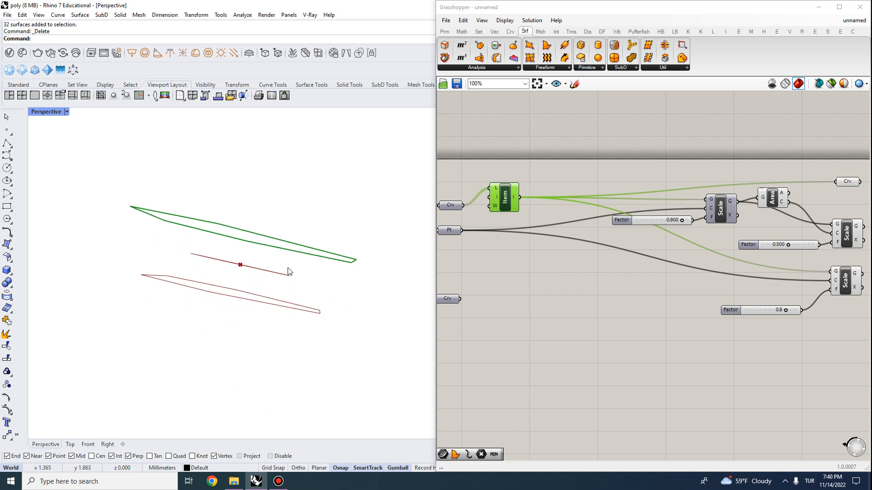
pyautogui.scroll(3, 208, 226)
pyautogui.moveTo(130, 220); pyautogui.dragTo(295, 321, button='right')
pyautogui.scroll(4, 699, 229)
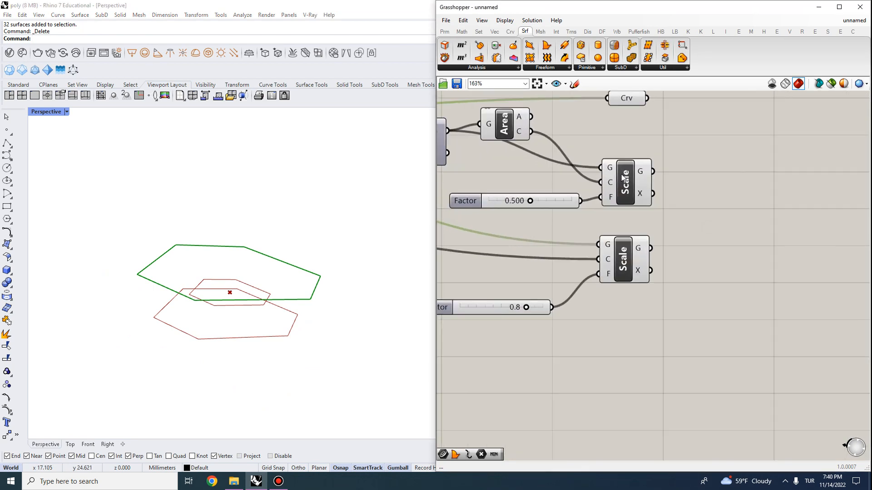
pyautogui.click(773, 238)
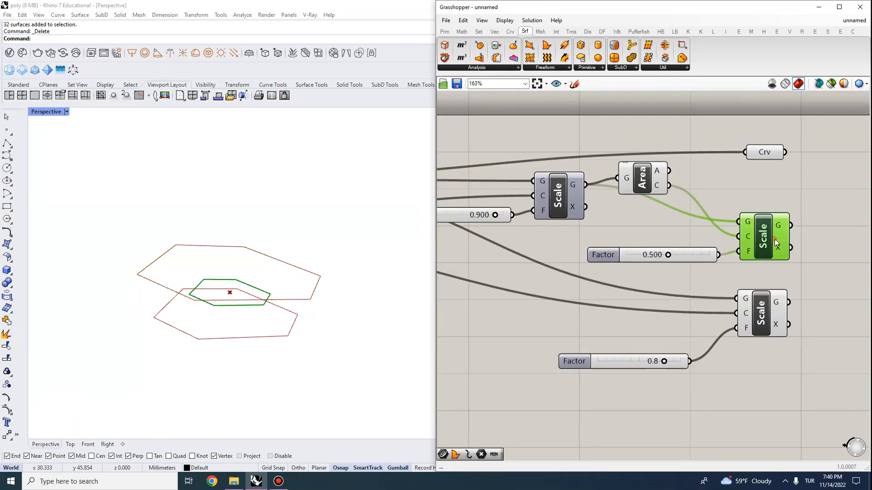
pyautogui.moveTo(271, 287); pyautogui.dragTo(275, 259, button='right')
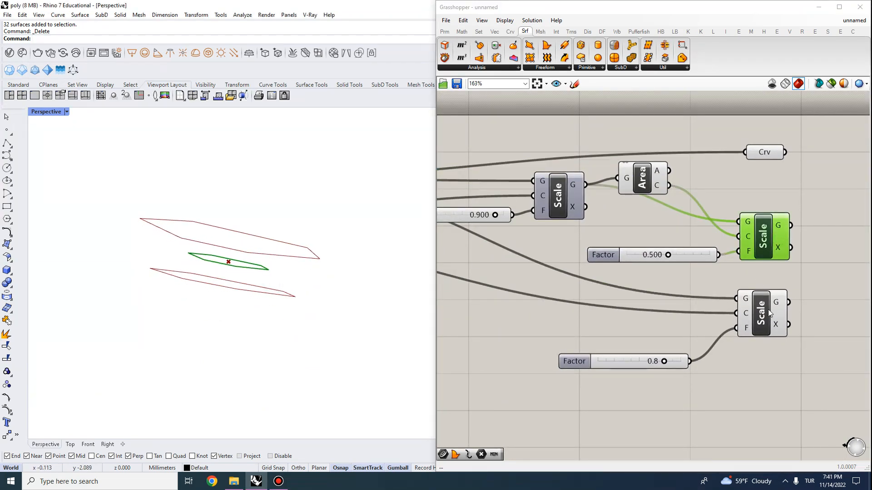
# - Move the 0.8 Factor slider closer to its Scale component and highlight both to inspect their curve
pyautogui.moveTo(622, 360); pyautogui.dragTo(640, 331)
pyautogui.moveTo(808, 364); pyautogui.dragTo(568, 280)
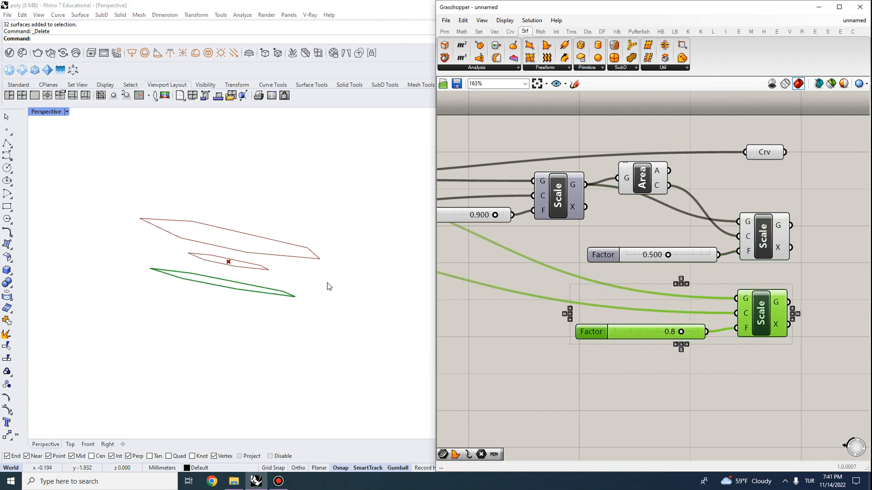
pyautogui.moveTo(262, 256)
pyautogui.mouseDown(button='right')
pyautogui.moveTo(237, 326)
pyautogui.moveTo(253, 286)
pyautogui.moveTo(251, 247)
pyautogui.moveTo(266, 259)
pyautogui.moveTo(200, 194)
pyautogui.moveTo(254, 271)
pyautogui.moveTo(243, 322)
pyautogui.moveTo(235, 290)
pyautogui.moveTo(246, 256)
pyautogui.mouseUp(button='right')
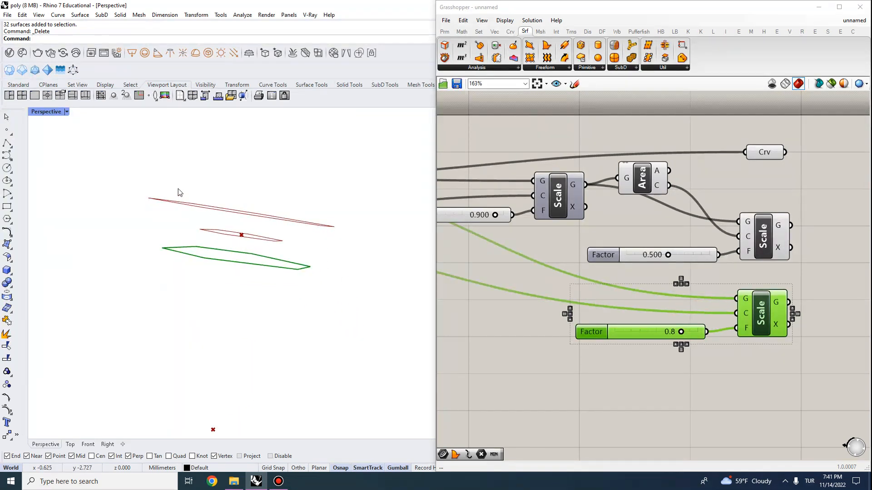
pyautogui.moveTo(178, 192); pyautogui.dragTo(197, 225, button='right')
# - Add a Merge component beyond the two Scale components and give it a third data input
pyautogui.moveTo(863, 236); pyautogui.dragTo(670, 219, button='right')
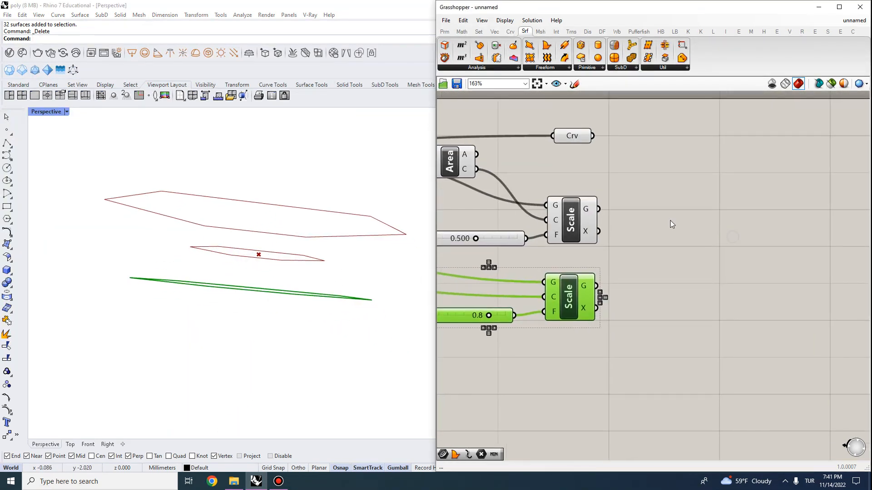
pyautogui.click(670, 220)
pyautogui.doubleClick(668, 218)
pyautogui.write('mret')
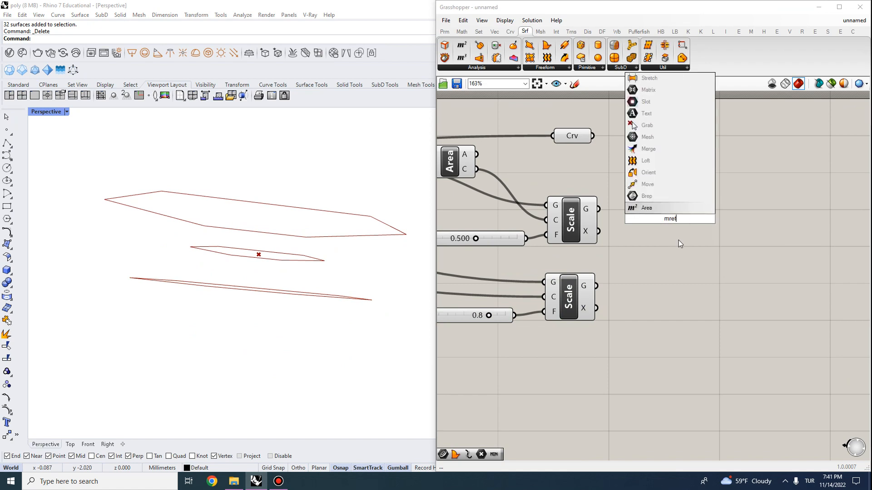
pyautogui.write('erge')
pyautogui.click(662, 208)
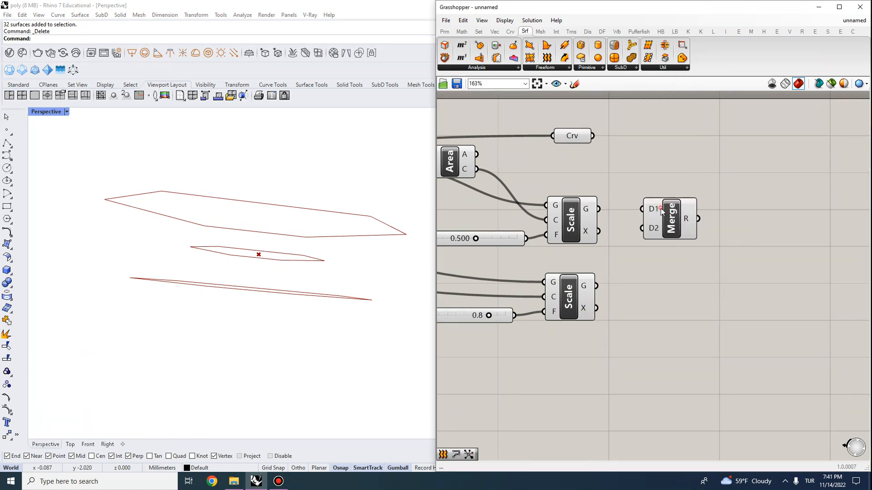
pyautogui.scroll(6, 656, 222)
pyautogui.click(680, 266)
pyautogui.scroll(-3, 683, 233)
pyautogui.moveTo(697, 218); pyautogui.dragTo(711, 209)
pyautogui.scroll(-3, 700, 193)
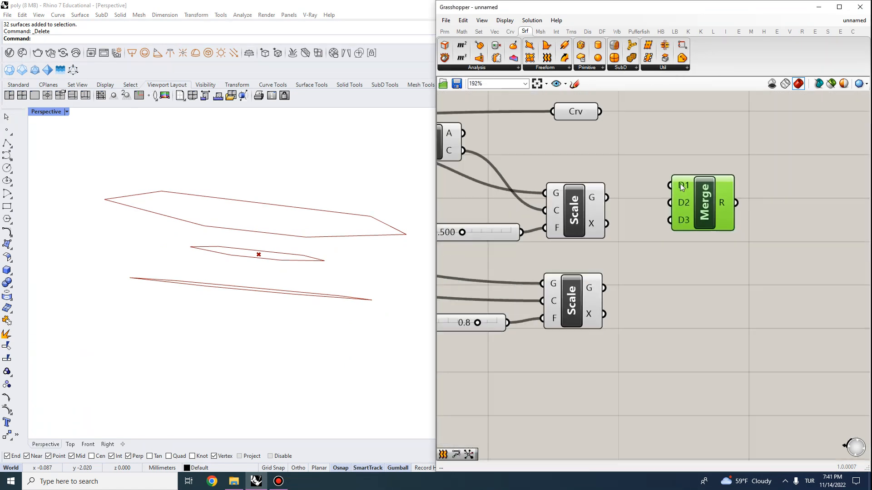
# - Connect the Curve parameter, the 0.500 Scale geometry and the 0.8 Scale geometry to Merge inputs D1, D2 and D3
pyautogui.scroll(1, 632, 123)
pyautogui.click(597, 120)
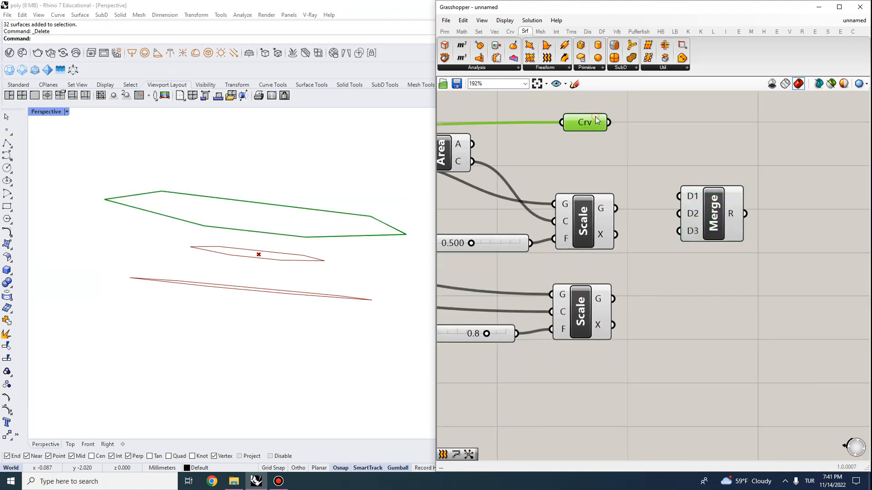
pyautogui.click(609, 226)
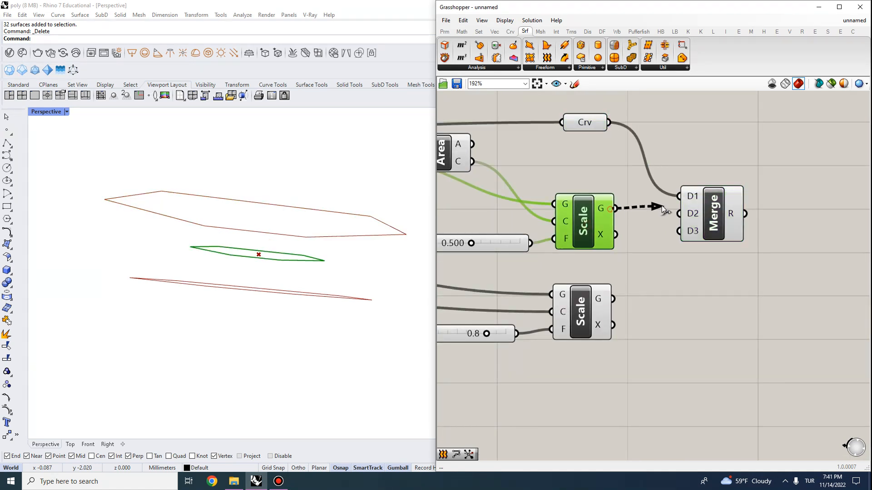
pyautogui.moveTo(617, 294); pyautogui.dragTo(616, 294)
pyautogui.moveTo(660, 280); pyautogui.dragTo(474, 304, button='right')
pyautogui.moveTo(514, 235); pyautogui.dragTo(579, 227)
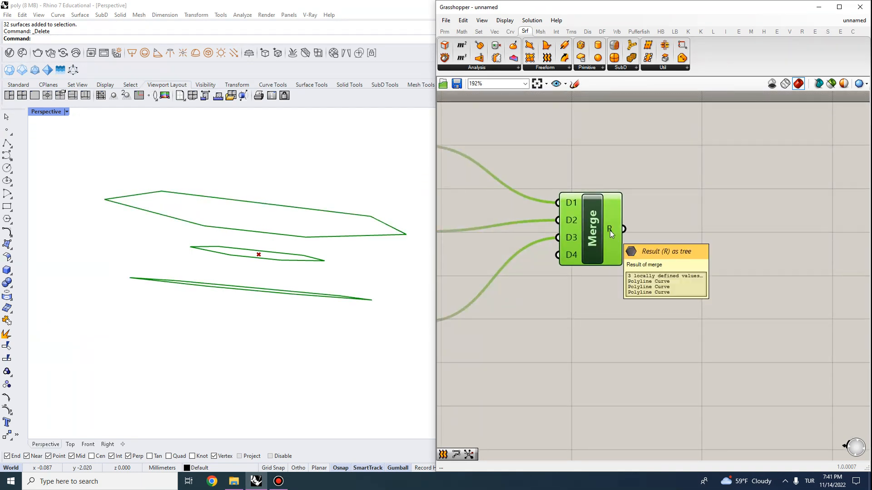
# - Add a Loft component and connect the Merge result to its curves input
pyautogui.click(698, 245)
pyautogui.doubleClick(699, 243)
pyautogui.write('loft')
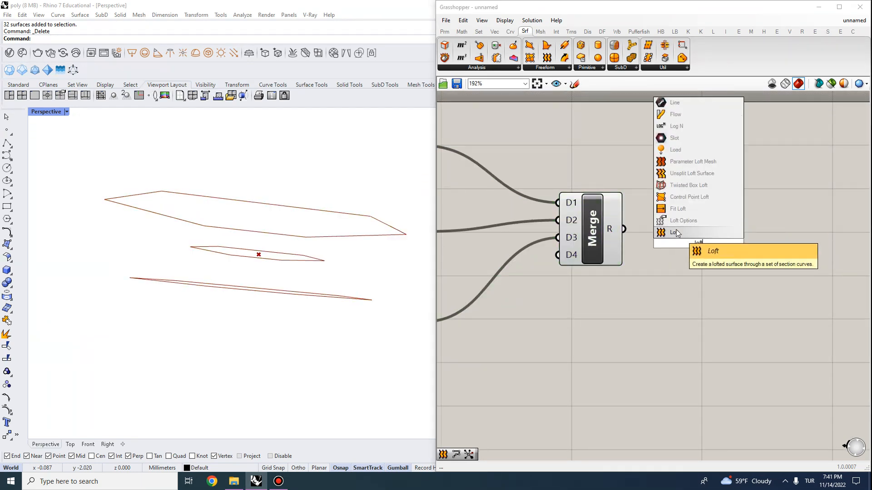
pyautogui.click(675, 232)
pyautogui.moveTo(624, 229); pyautogui.dragTo(706, 243)
pyautogui.moveTo(217, 256); pyautogui.dragTo(250, 370, button='right')
# - Add a Loft Options component and place it below the Loft component
pyautogui.rightClick(697, 245)
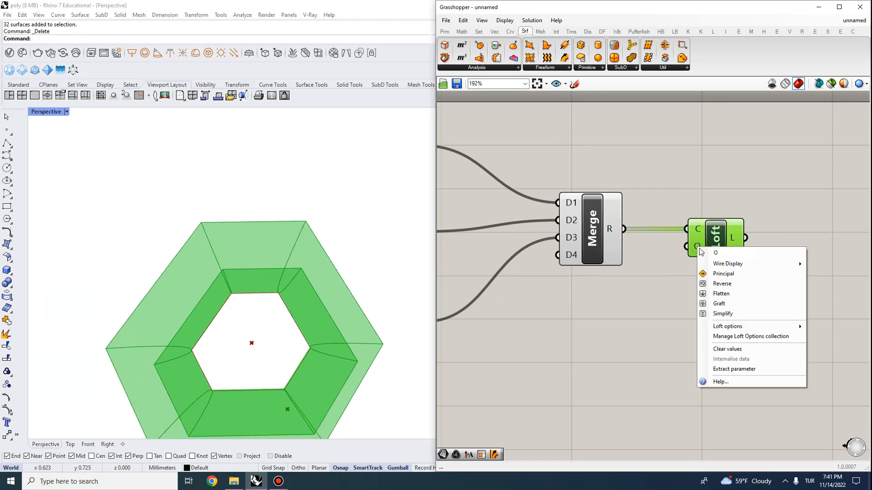
pyautogui.click(616, 334)
pyautogui.doubleClick(617, 333)
pyautogui.write('loft')
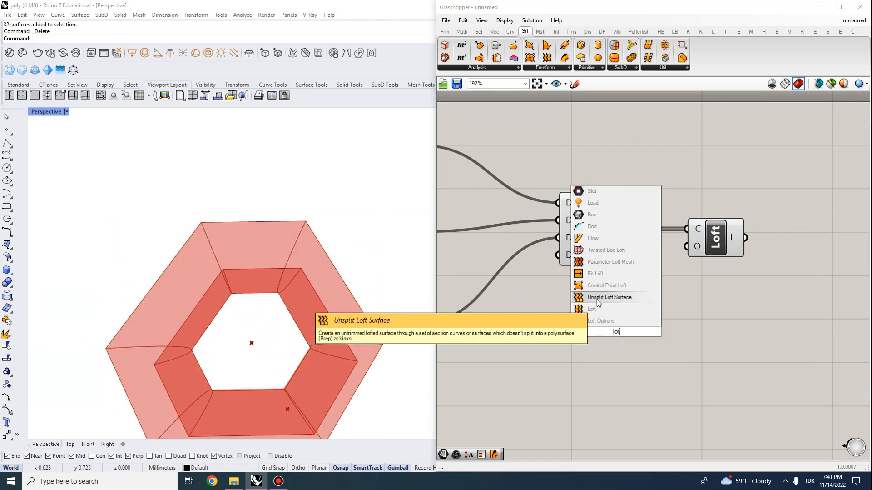
pyautogui.click(613, 313)
pyautogui.moveTo(613, 314); pyautogui.dragTo(669, 320)
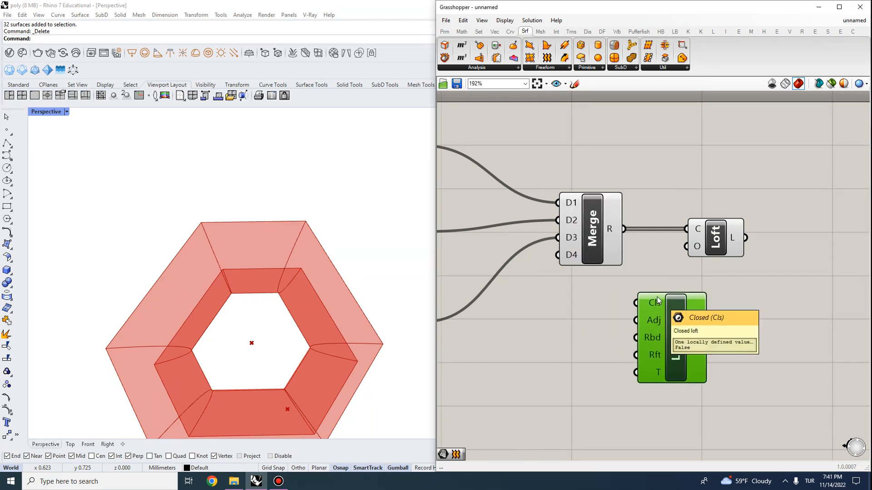
# - Add a number slider set to 3 and connect it to the Type input of Loft Options
pyautogui.moveTo(653, 322)
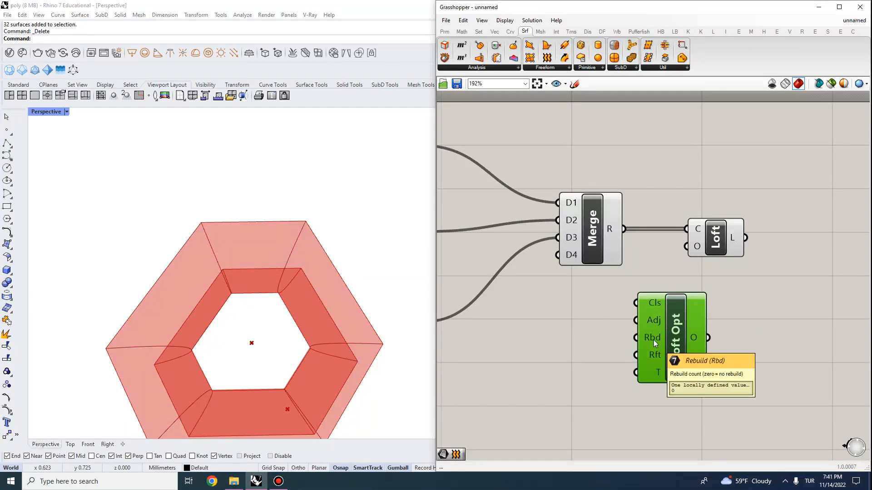
pyautogui.moveTo(650, 359)
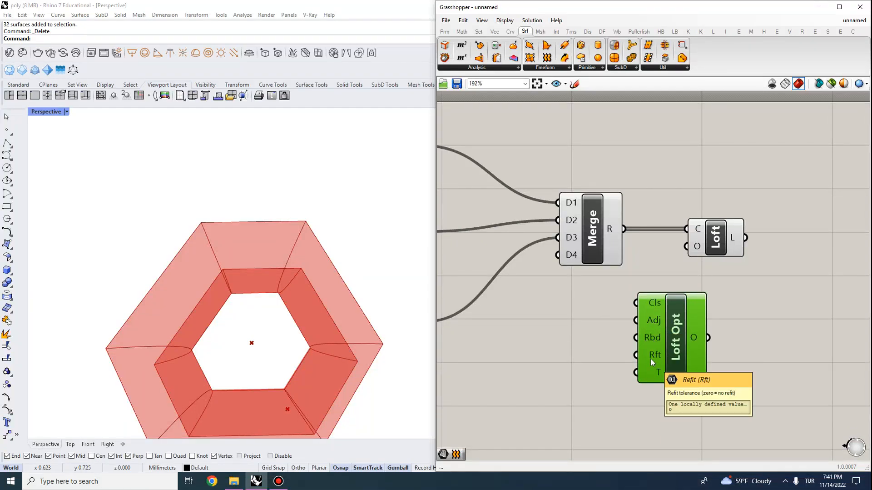
pyautogui.moveTo(653, 378)
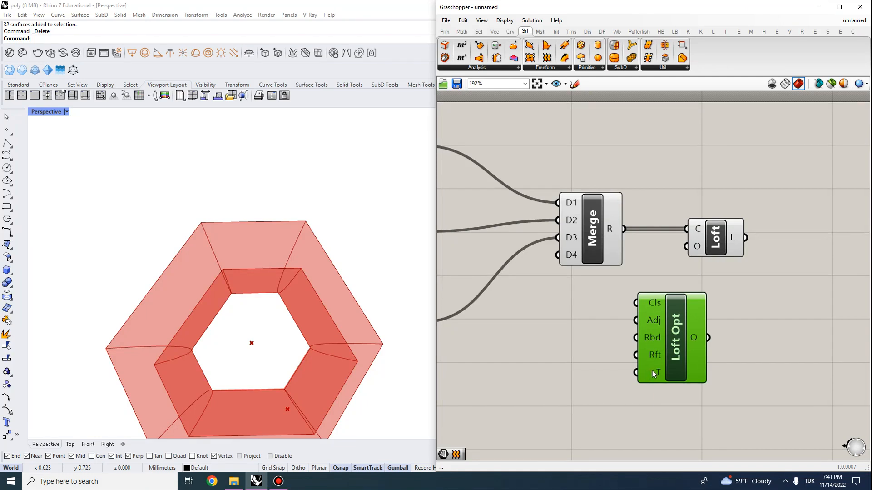
pyautogui.moveTo(327, 236); pyautogui.dragTo(345, 295, button='right')
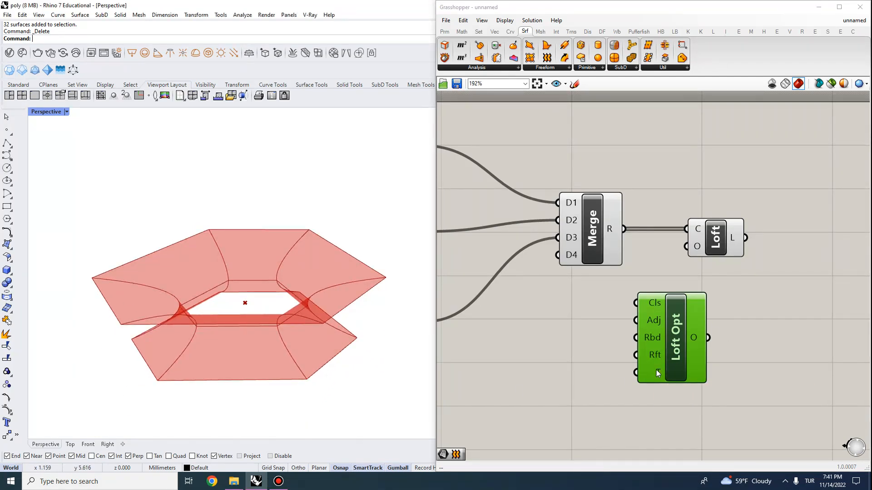
pyautogui.moveTo(652, 371)
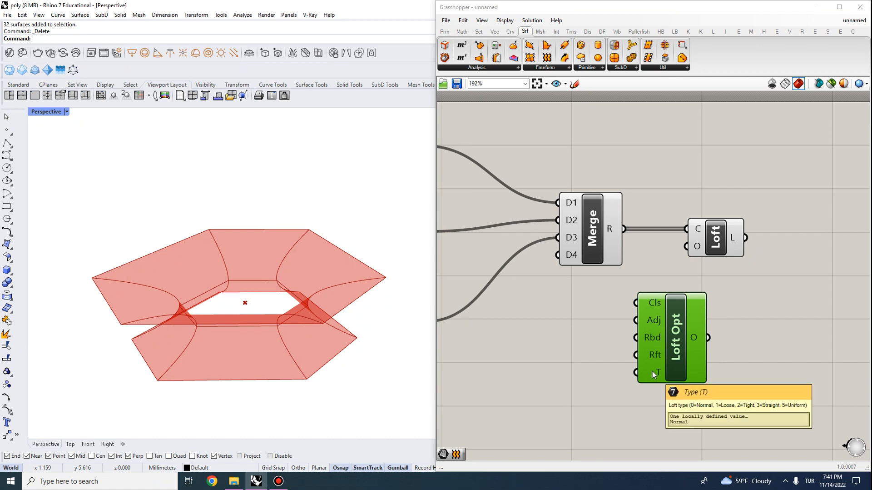
pyautogui.moveTo(653, 370); pyautogui.dragTo(570, 368)
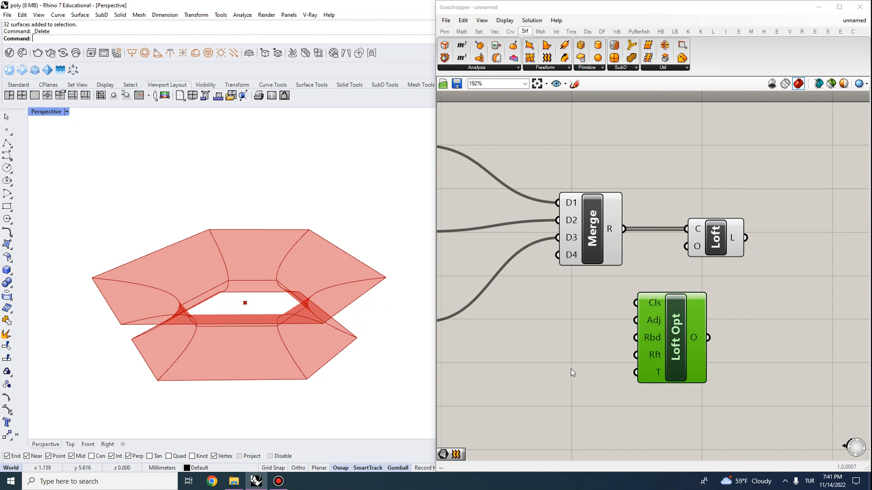
pyautogui.write('3')
pyautogui.press('Return')
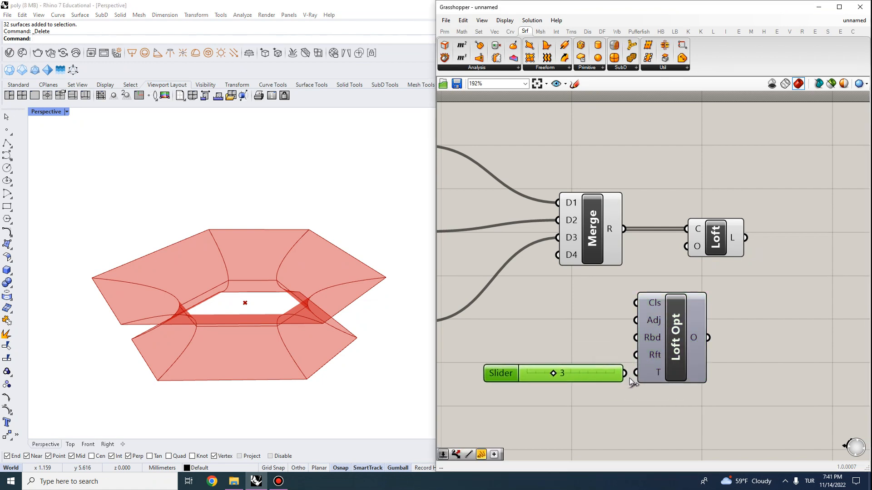
pyautogui.moveTo(654, 372)
# - Move the Loft component farther from Merge and connect the Loft Options output to its options input
pyautogui.moveTo(700, 251); pyautogui.dragTo(771, 245)
pyautogui.moveTo(291, 282); pyautogui.dragTo(245, 308, button='right')
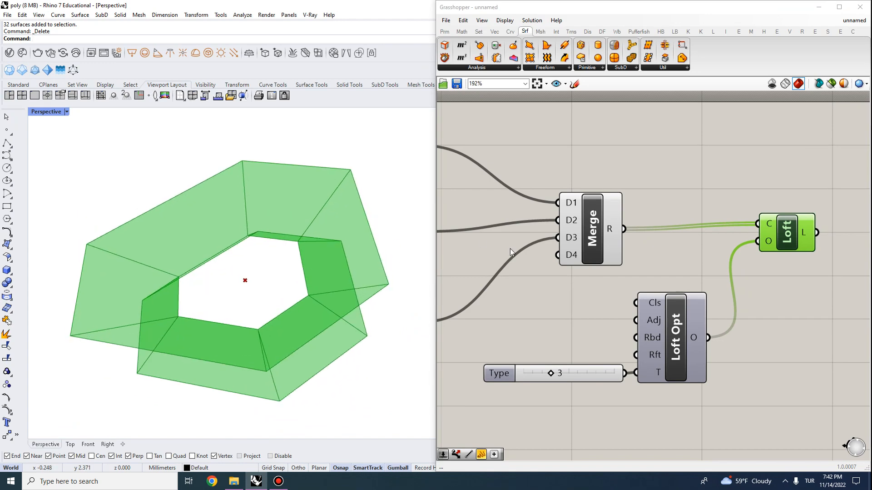
pyautogui.moveTo(746, 279); pyautogui.dragTo(770, 238, button='right')
pyautogui.click(625, 334)
pyautogui.click(803, 205)
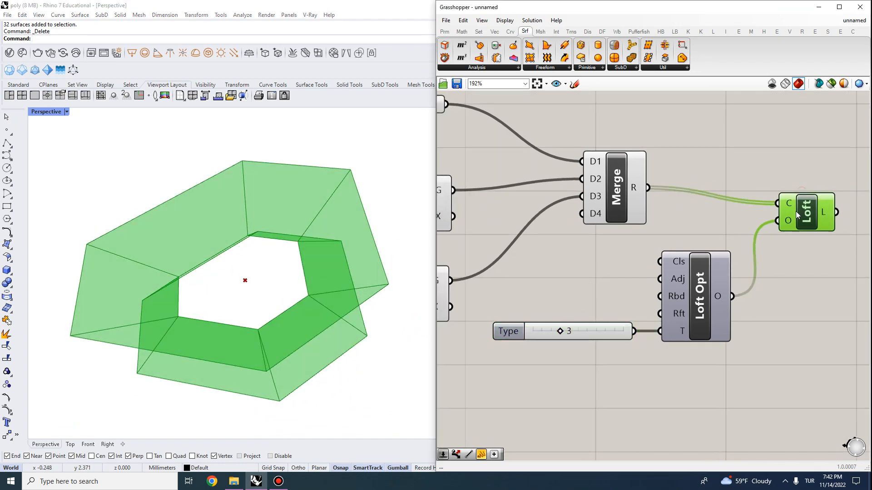
# - Raise the upper Curve parameter after Dispatch and move the List Item component above the main wiring
pyautogui.scroll(-5, 804, 209)
pyautogui.scroll(-3, 705, 253)
pyautogui.scroll(4, 686, 249)
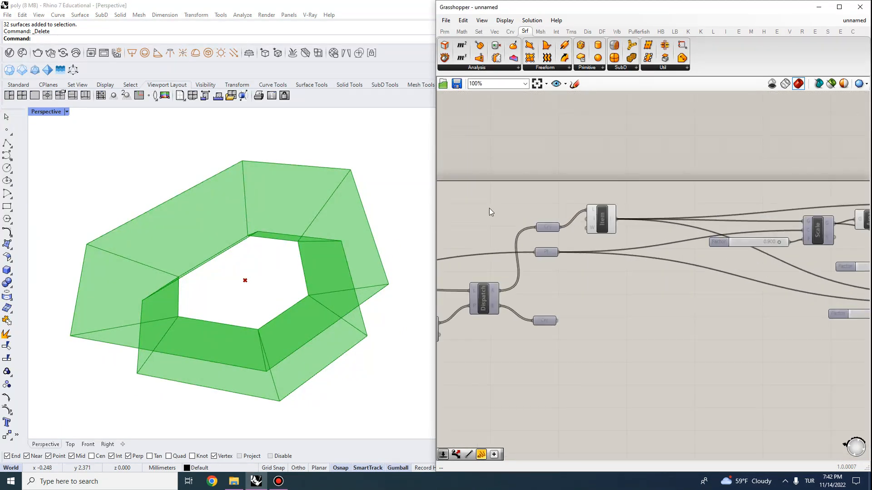
pyautogui.scroll(-3, 671, 248)
pyautogui.scroll(3, 741, 220)
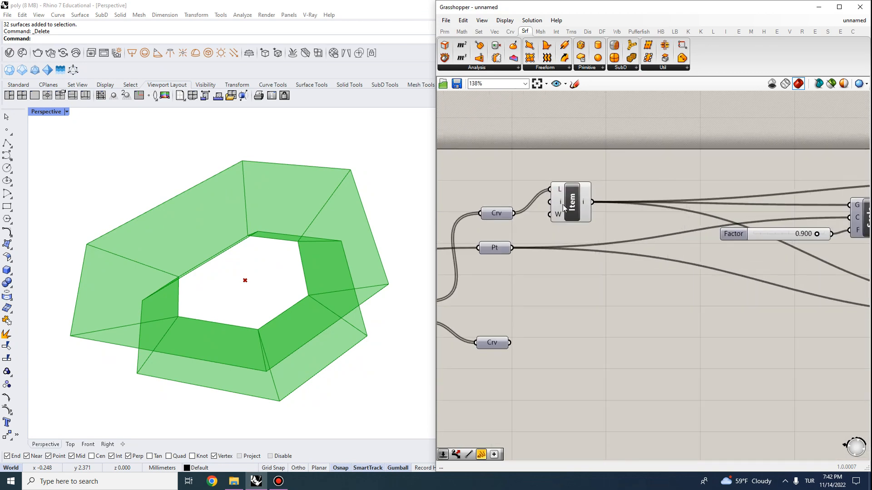
pyautogui.click(507, 211)
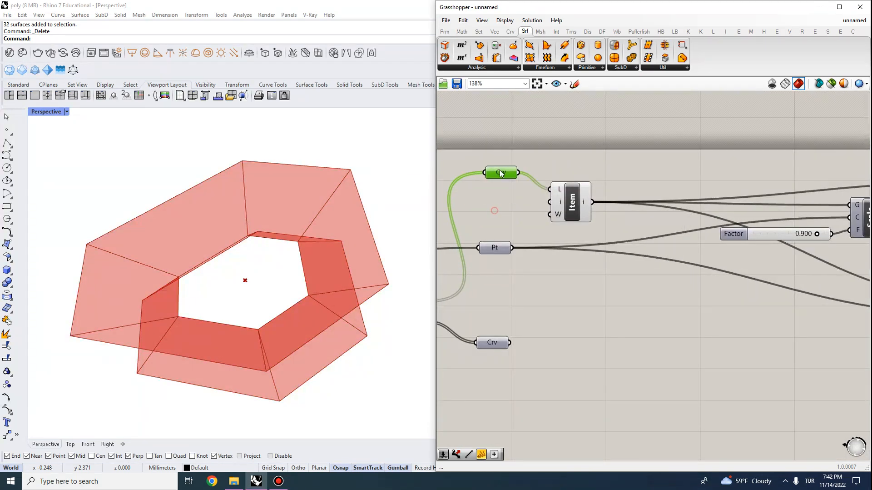
pyautogui.scroll(-2, 506, 259)
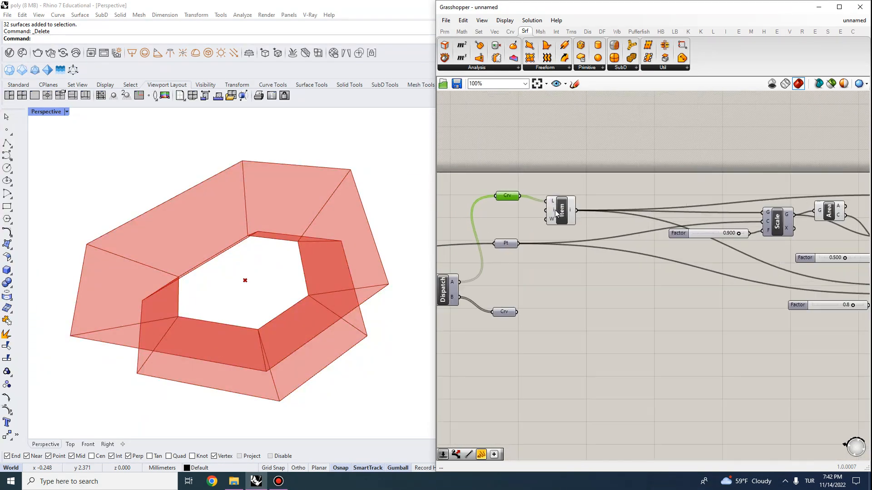
pyautogui.moveTo(571, 204); pyautogui.dragTo(585, 142)
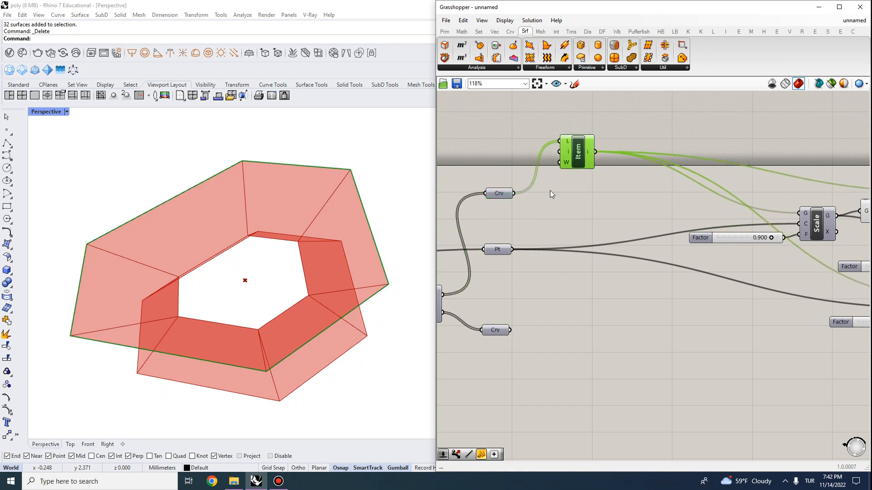
# - Graft the upper Curve parameter fed by Dispatch's A output
pyautogui.scroll(-4, 509, 345)
pyautogui.moveTo(436, 220); pyautogui.dragTo(417, 219)
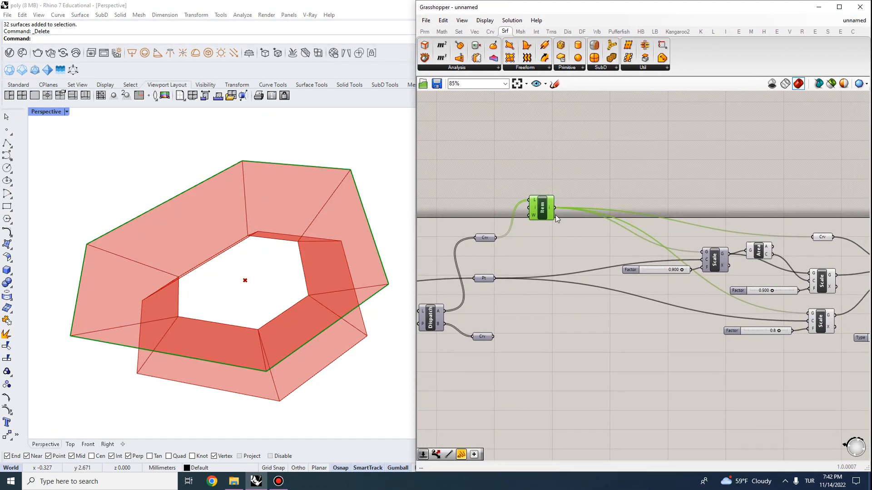
pyautogui.scroll(1, 557, 166)
pyautogui.moveTo(528, 153)
pyautogui.mouseDown()
pyautogui.moveTo(523, 177)
pyautogui.moveTo(520, 142)
pyautogui.mouseUp()
pyautogui.scroll(-1, 500, 181)
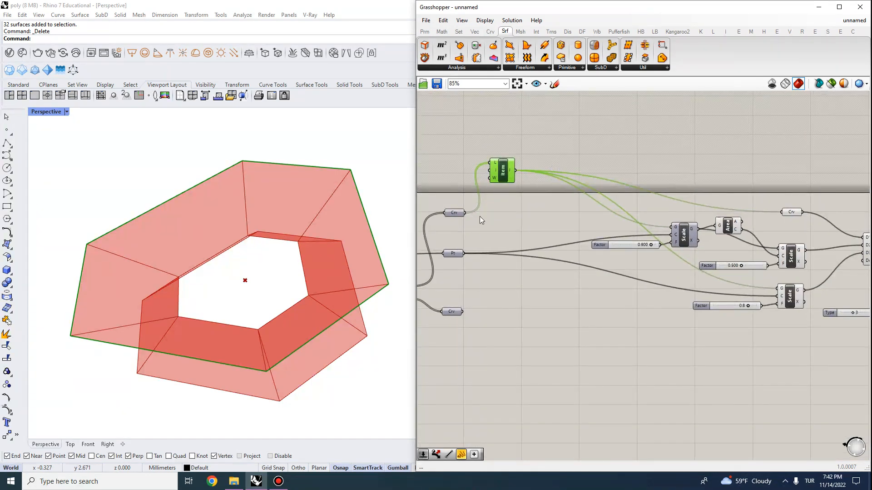
pyautogui.moveTo(453, 216); pyautogui.dragTo(481, 218, button='right')
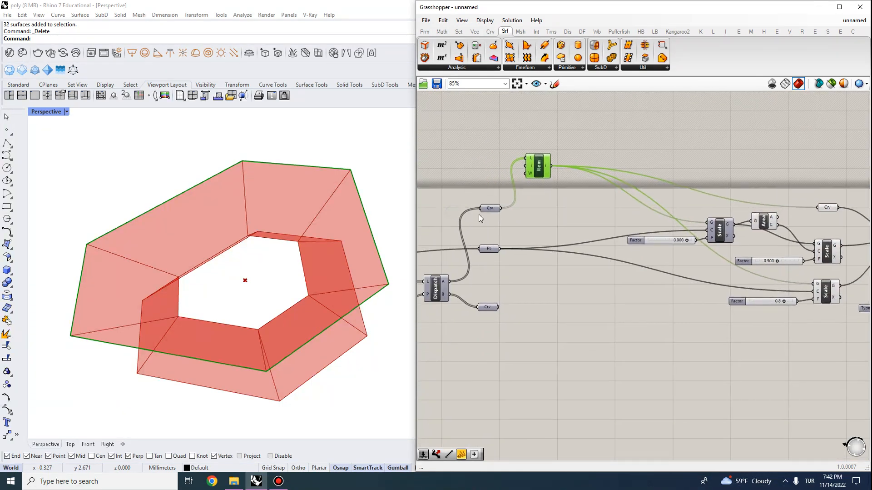
pyautogui.rightClick(486, 210)
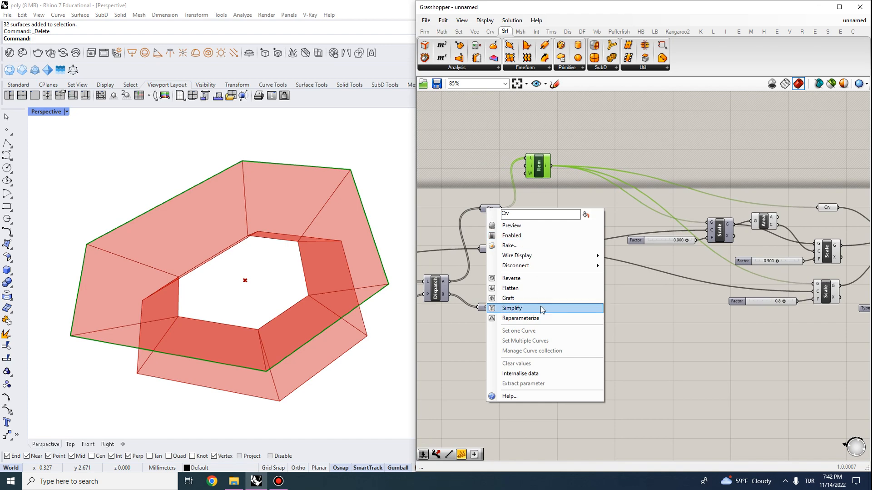
pyautogui.click(509, 298)
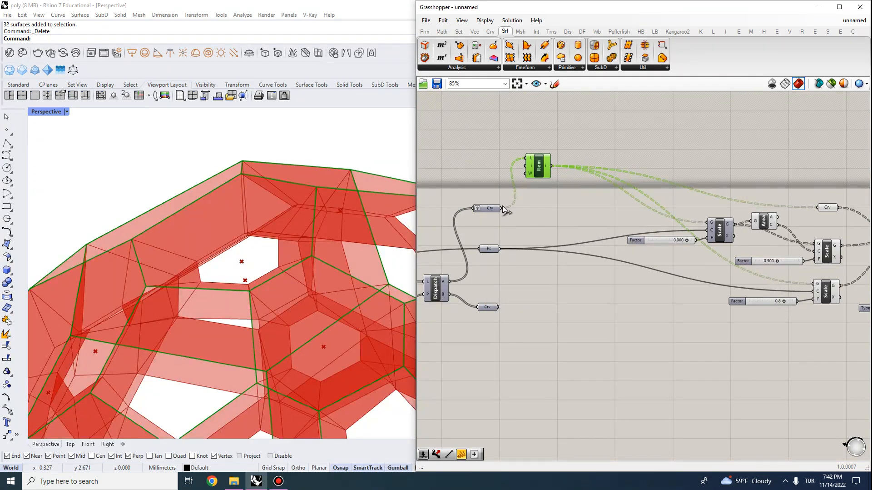
# - Transfer the List Item's output wires to the grafted Curve parameter so it feeds the Scale and Curve components directly
pyautogui.scroll(-3, 410, 168)
pyautogui.scroll(5, 284, 210)
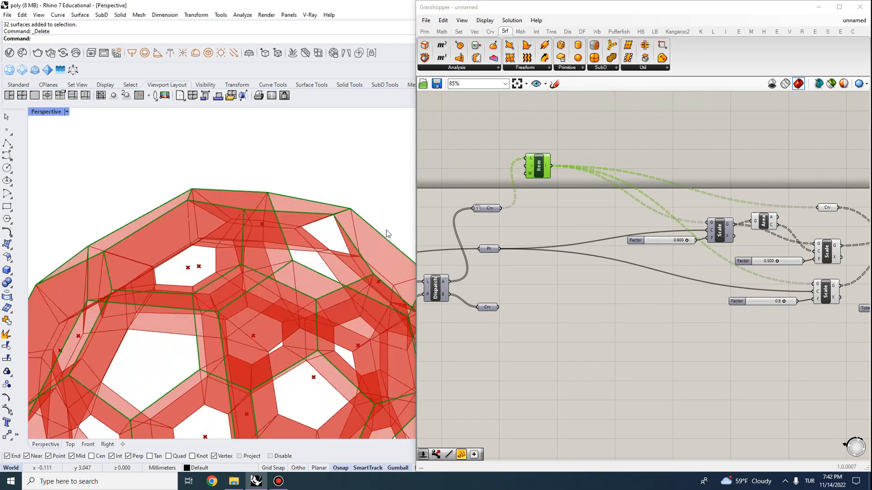
pyautogui.moveTo(562, 188); pyautogui.dragTo(549, 176, button='right')
pyautogui.moveTo(527, 154)
pyautogui.mouseDown()
pyautogui.moveTo(561, 142)
pyautogui.moveTo(539, 158)
pyautogui.mouseUp()
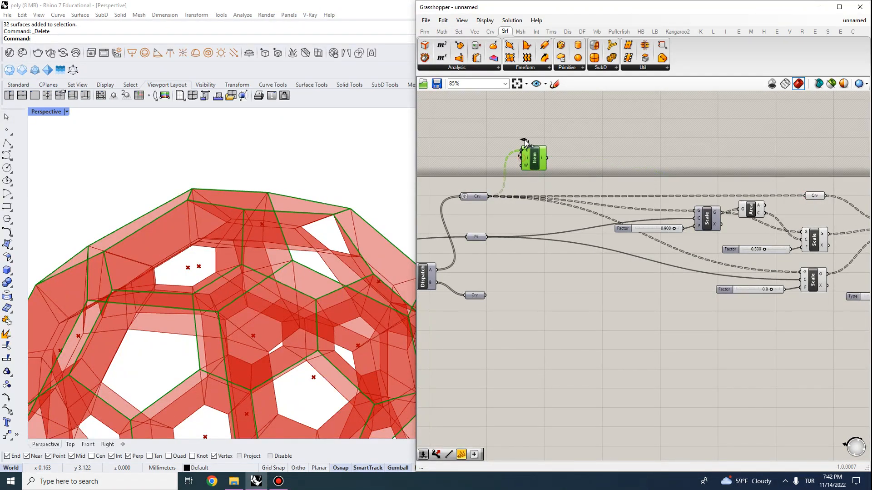
# - Bake the Loft component's output on the Default layer with the default attributes
pyautogui.scroll(-4, 262, 205)
pyautogui.moveTo(263, 204); pyautogui.dragTo(261, 344, button='right')
pyautogui.scroll(4, 272, 341)
pyautogui.moveTo(681, 318); pyautogui.dragTo(454, 273, button='right')
pyautogui.scroll(3, 767, 181)
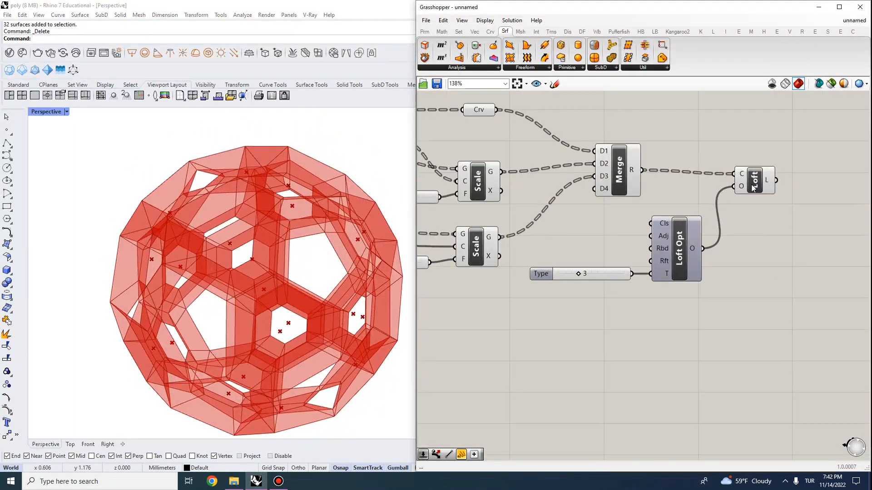
pyautogui.click(754, 179)
pyautogui.rightClick(754, 180)
pyautogui.click(774, 216)
pyautogui.click(784, 303)
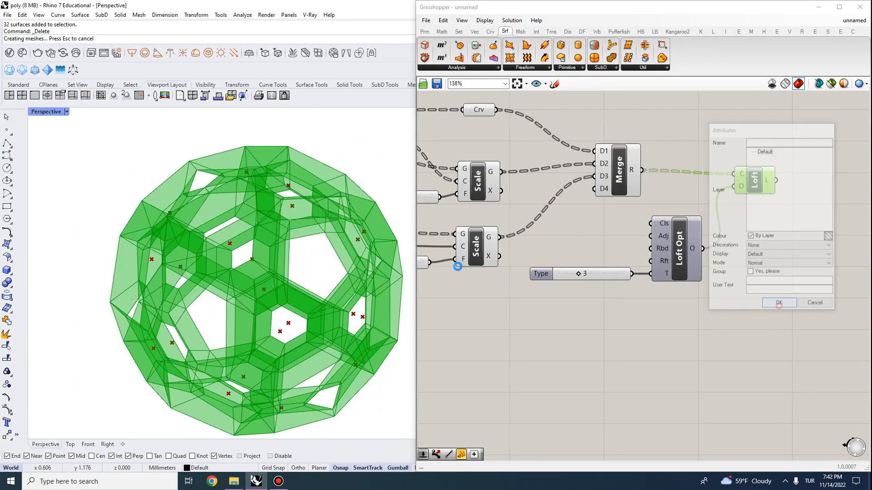
# - Move the baked polysurfaces clear of the Grasshopper preview and select them
pyautogui.scroll(-5, 296, 265)
pyautogui.moveTo(313, 314); pyautogui.dragTo(139, 166)
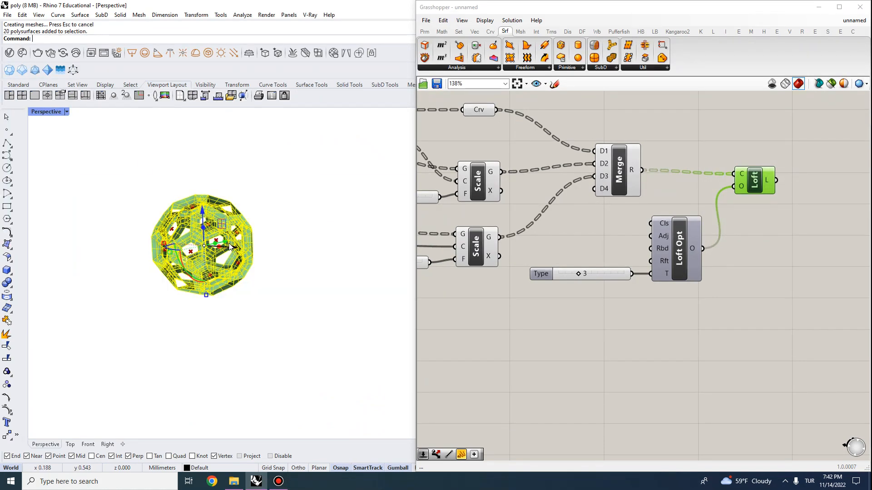
pyautogui.scroll(5, 365, 251)
pyautogui.moveTo(365, 251); pyautogui.dragTo(236, 316, button='right')
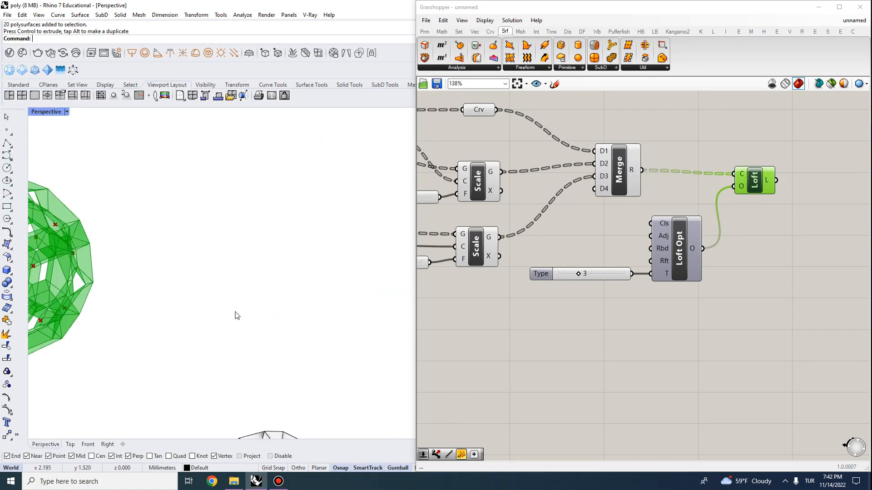
pyautogui.scroll(-8, 235, 316)
pyautogui.moveTo(189, 346); pyautogui.dragTo(341, 429)
pyautogui.write('S')
pyautogui.press('Return')
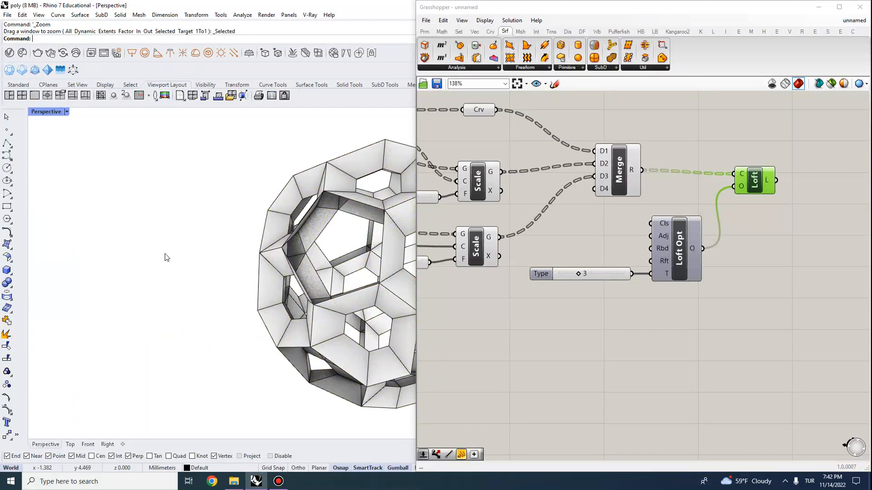
# - Examine the baked loft's layered hexagonal frames and pentagonal openings from several sides
pyautogui.scroll(6, 193, 277)
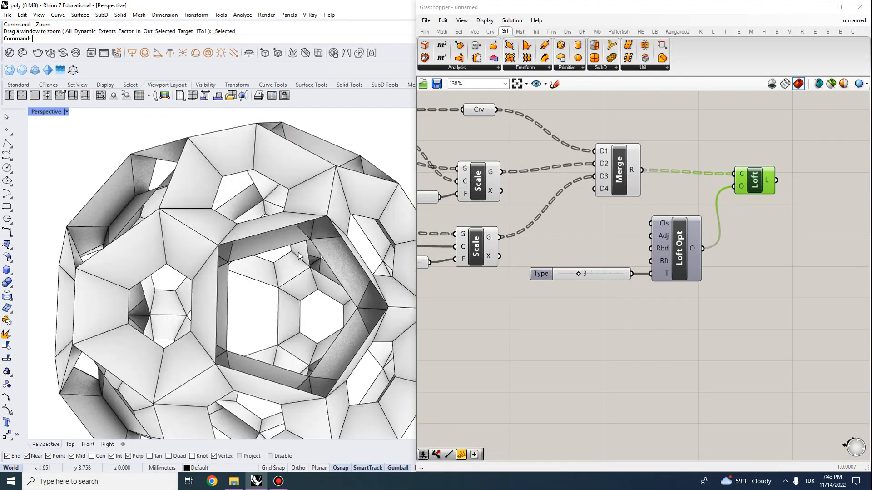
pyautogui.moveTo(237, 325); pyautogui.dragTo(152, 305, button='right')
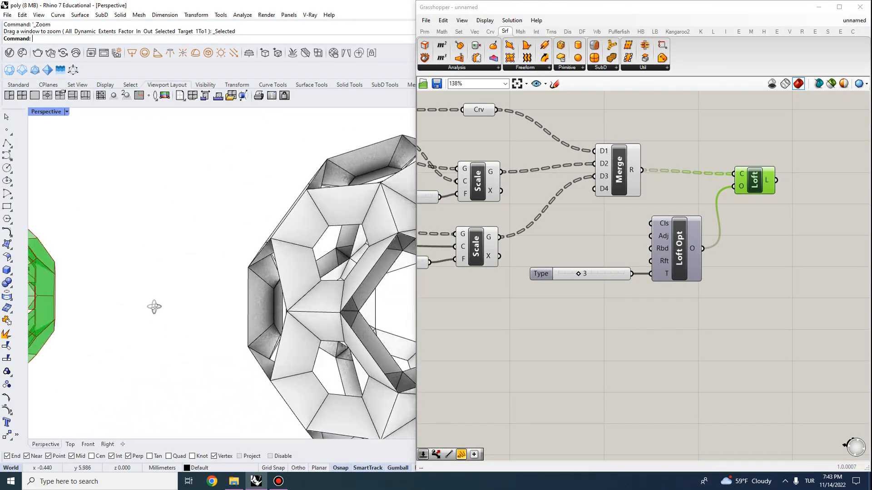
pyautogui.scroll(-8, 152, 305)
pyautogui.scroll(2, 325, 309)
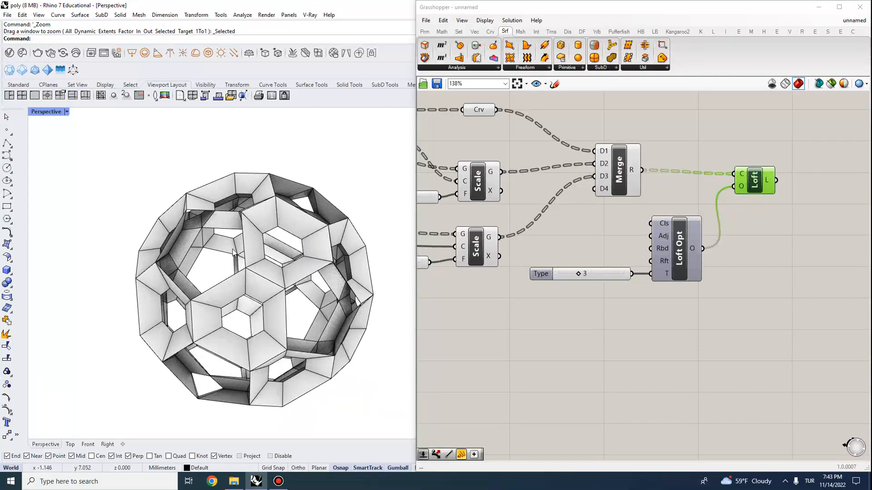
pyautogui.scroll(2, 325, 308)
pyautogui.moveTo(325, 309); pyautogui.dragTo(266, 340, button='right')
pyautogui.scroll(-3, 216, 226)
pyautogui.scroll(4, 331, 220)
pyautogui.scroll(-4, 266, 340)
pyautogui.scroll(4, 271, 274)
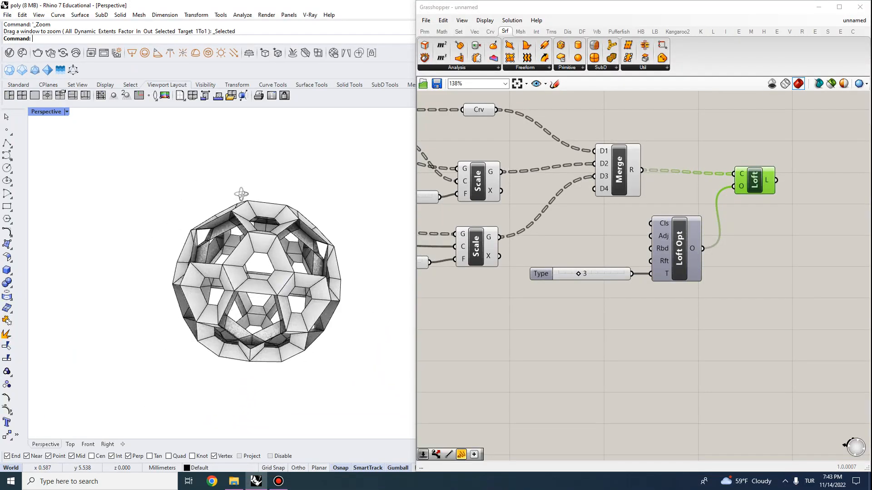
# - Delete the baked polysurfaces
pyautogui.moveTo(369, 362); pyautogui.dragTo(182, 191)
pyautogui.press('Delete')
pyautogui.scroll(3, 205, 208)
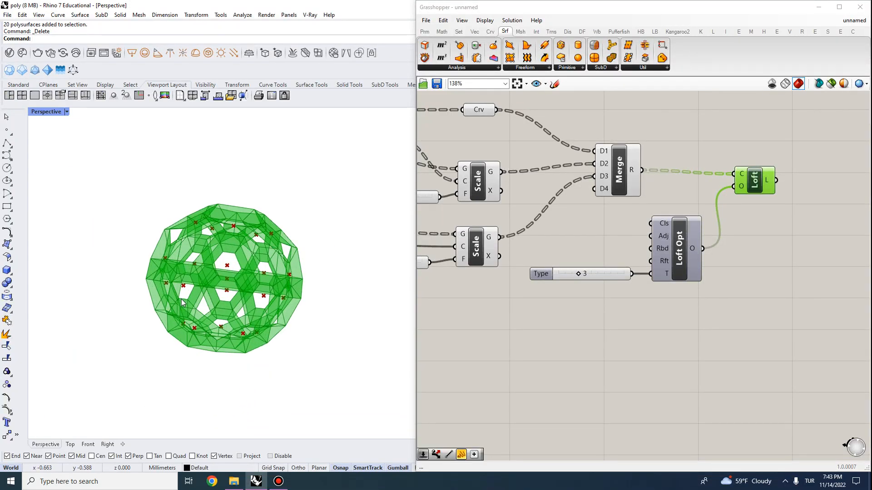
# - Set the factor of the Scale centred on the Area centroid to 0.437, keeping the lower Scale's factor at 0.8
pyautogui.click(510, 288)
pyautogui.moveTo(510, 288); pyautogui.dragTo(706, 313, button='right')
pyautogui.scroll(3, 675, 222)
pyautogui.moveTo(674, 223); pyautogui.dragTo(628, 201, button='right')
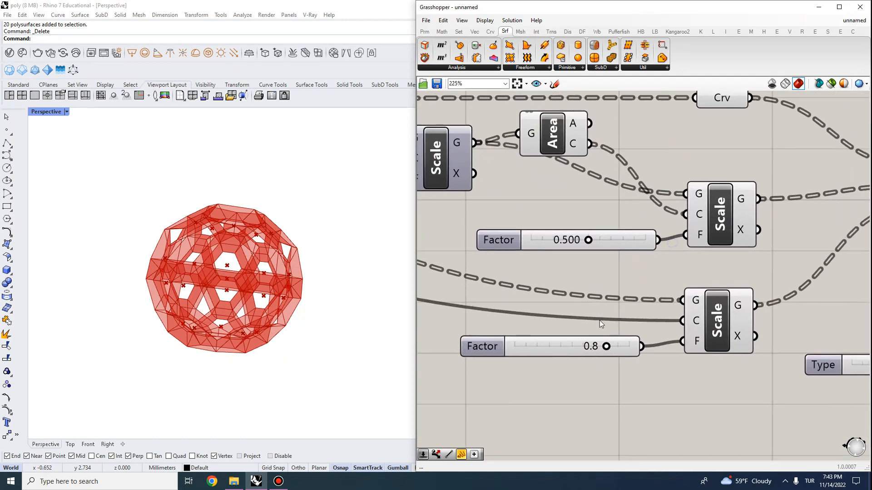
pyautogui.scroll(3, 231, 226)
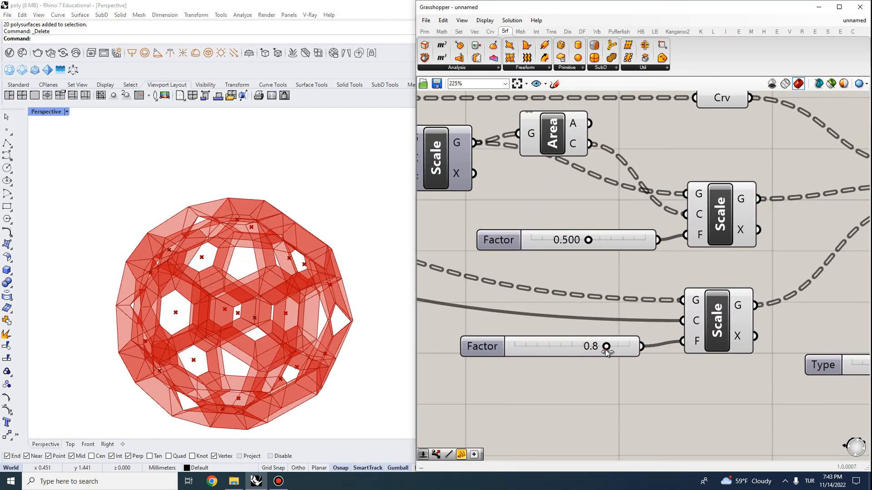
pyautogui.moveTo(588, 347); pyautogui.dragTo(611, 348)
pyautogui.moveTo(599, 240); pyautogui.dragTo(580, 250)
pyautogui.moveTo(611, 258); pyautogui.dragTo(579, 257)
pyautogui.moveTo(191, 281); pyautogui.dragTo(268, 254, button='right')
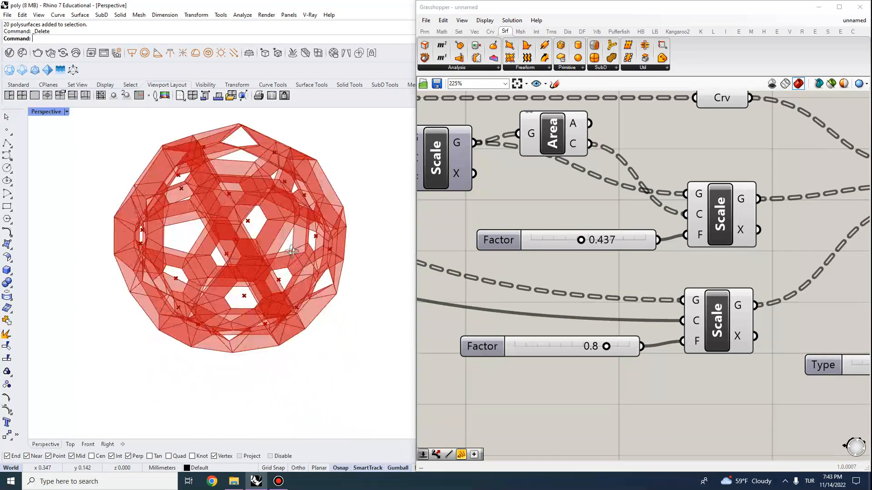
# - Try a factor of 0.908 on the first Scale component
pyautogui.moveTo(640, 193); pyautogui.dragTo(655, 301, button='right')
pyautogui.scroll(-3, 655, 301)
pyautogui.moveTo(517, 287); pyautogui.dragTo(702, 233, button='right')
pyautogui.scroll(3, 702, 233)
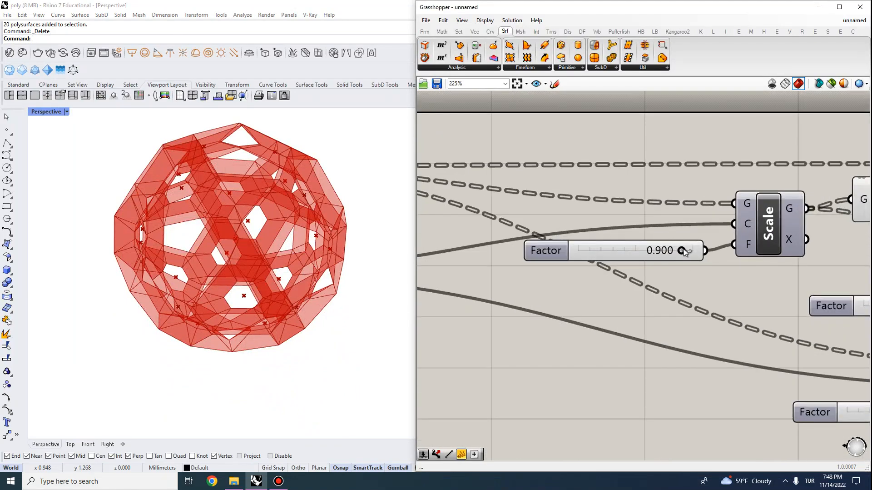
pyautogui.moveTo(680, 250)
pyautogui.mouseDown()
pyautogui.moveTo(656, 250)
pyautogui.moveTo(699, 251)
pyautogui.moveTo(666, 249)
pyautogui.moveTo(685, 250)
pyautogui.mouseUp()
# - Limit the first Scale's factor slider to one decimal digit so it reads 0.9
pyautogui.scroll(-4, 663, 193)
pyautogui.scroll(2, 660, 202)
pyautogui.click(581, 226)
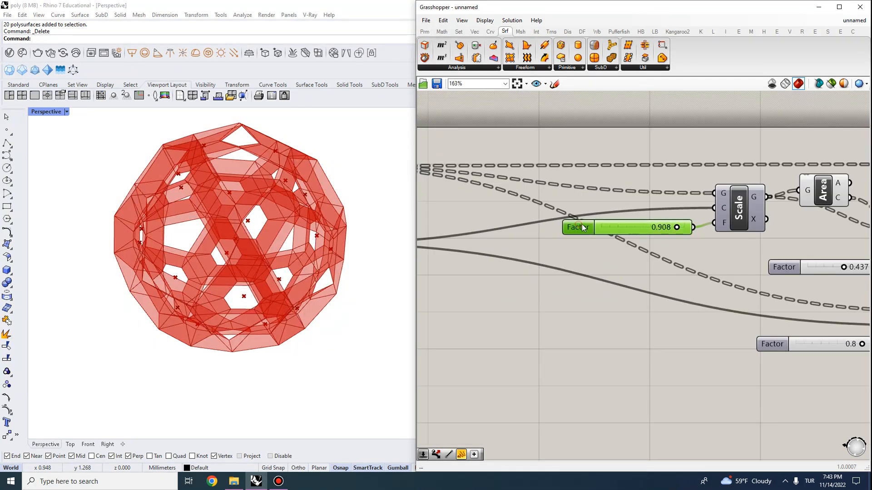
pyautogui.moveTo(606, 236); pyautogui.dragTo(534, 228, button='right')
pyautogui.doubleClick(522, 227)
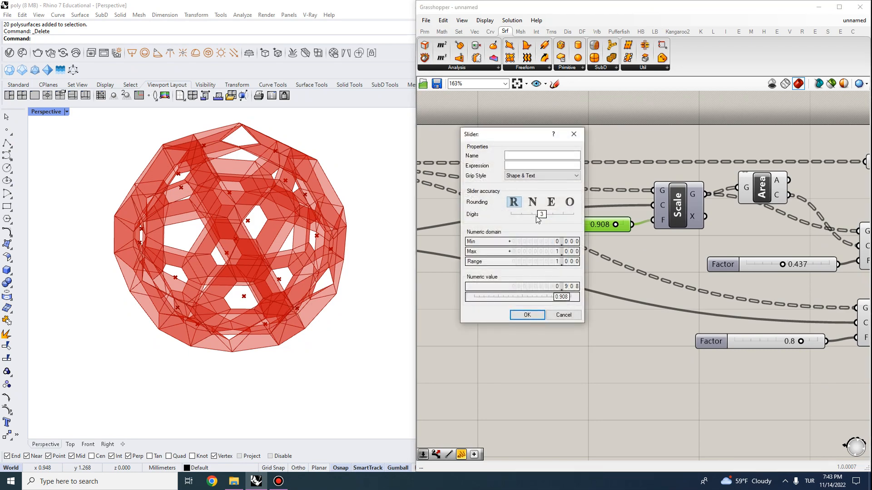
pyautogui.moveTo(545, 217)
pyautogui.mouseDown()
pyautogui.moveTo(521, 216)
pyautogui.moveTo(570, 239)
pyautogui.moveTo(628, 239)
pyautogui.mouseUp()
pyautogui.click(525, 315)
# - Examine the lofted sphere preview from several angles and distances
pyautogui.scroll(3, 596, 202)
pyautogui.moveTo(338, 290); pyautogui.dragTo(318, 159, button='right')
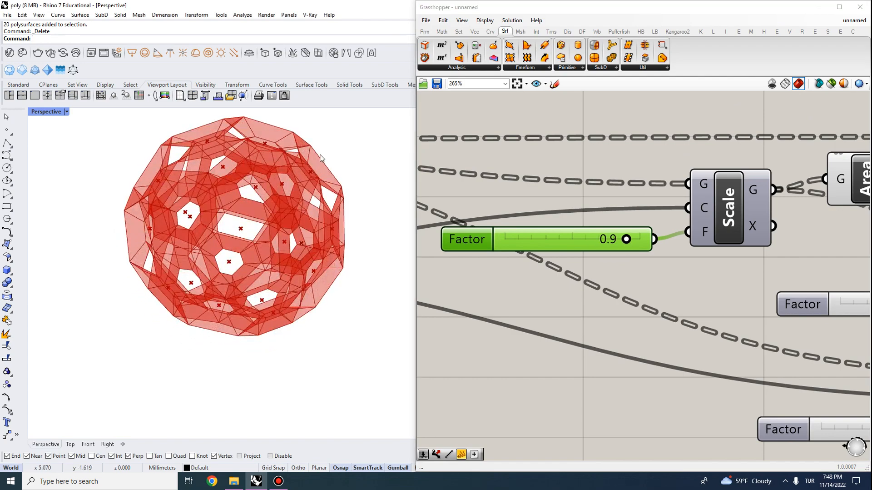
pyautogui.scroll(4, 308, 181)
pyautogui.scroll(-4, 309, 181)
pyautogui.moveTo(307, 195); pyautogui.dragTo(299, 273, button='right')
pyautogui.scroll(4, 266, 218)
pyautogui.scroll(-5, 261, 227)
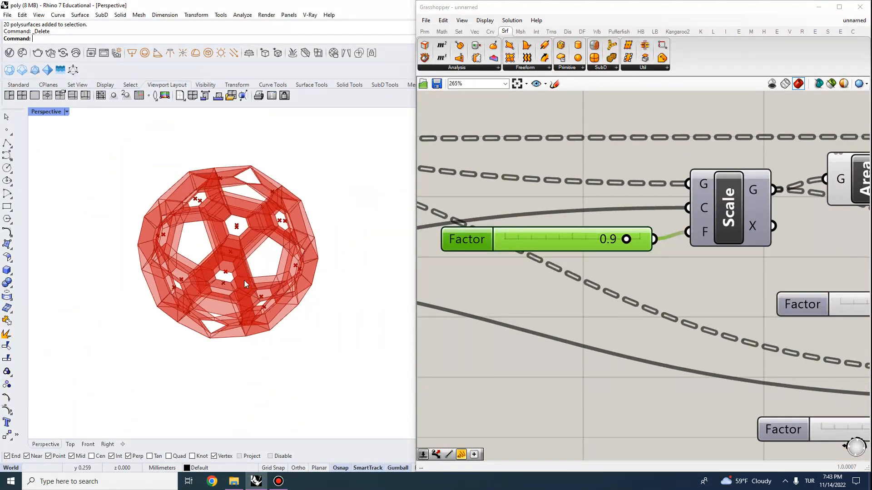
pyautogui.moveTo(262, 227); pyautogui.dragTo(243, 213, button='right')
pyautogui.scroll(4, 240, 208)
pyautogui.moveTo(245, 250); pyautogui.dragTo(273, 307, button='right')
pyautogui.scroll(2, 247, 170)
pyautogui.scroll(-4, 251, 189)
# - Move the Curve parameter on Dispatch's B output farther below Dispatch
pyautogui.click(526, 271)
pyautogui.scroll(-4, 529, 259)
pyautogui.scroll(-1, 840, 284)
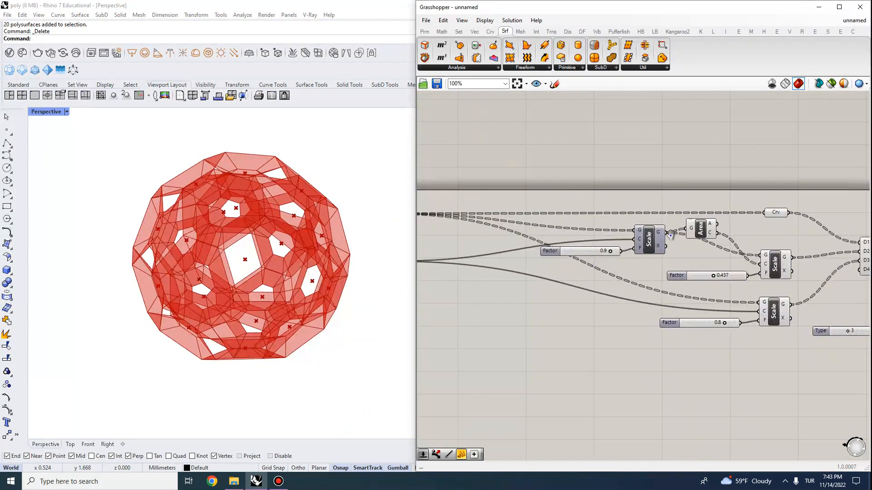
pyautogui.moveTo(860, 280); pyautogui.dragTo(585, 211, button='right')
pyautogui.moveTo(468, 230); pyautogui.dragTo(744, 274, button='right')
pyautogui.scroll(-3, 744, 273)
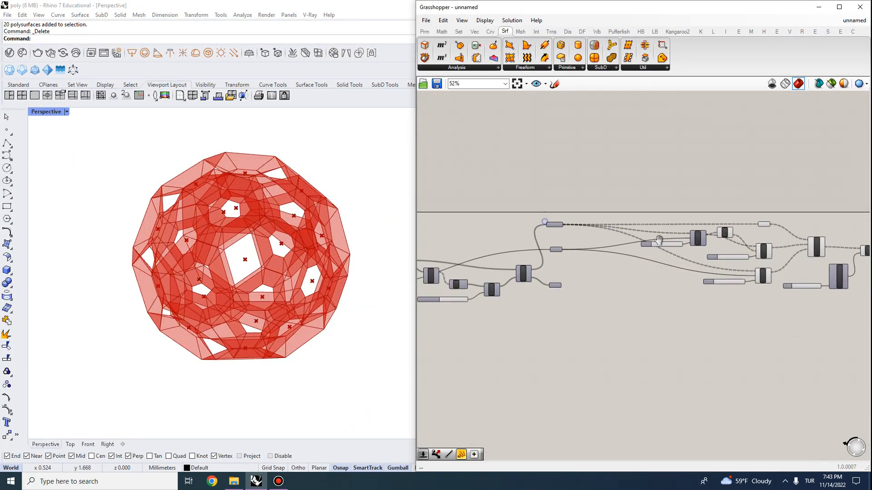
pyautogui.scroll(2, 489, 259)
pyautogui.moveTo(585, 316); pyautogui.dragTo(510, 265, button='right')
pyautogui.scroll(2, 508, 265)
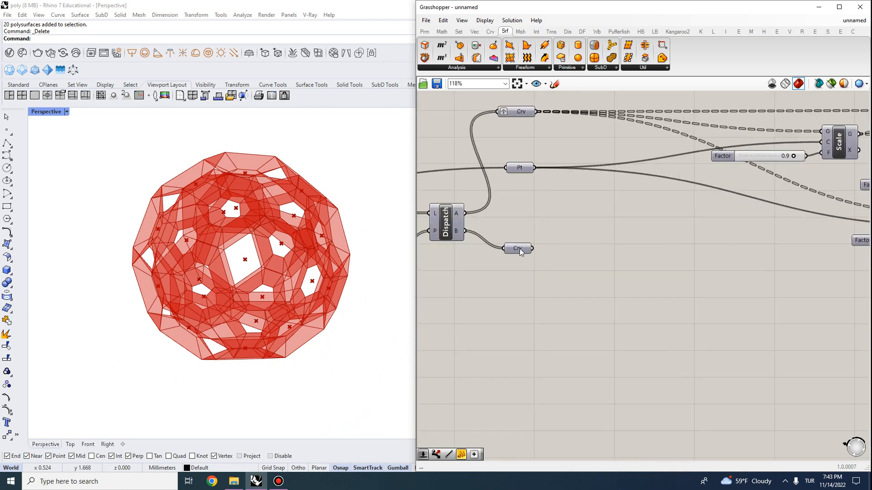
pyautogui.moveTo(521, 250); pyautogui.dragTo(517, 310)
# - Disable the upper Curve parameter and turn on the preview of the lower one
pyautogui.scroll(-1, 520, 200)
pyautogui.moveTo(519, 193); pyautogui.dragTo(539, 208, button='right')
pyautogui.scroll(2, 542, 179)
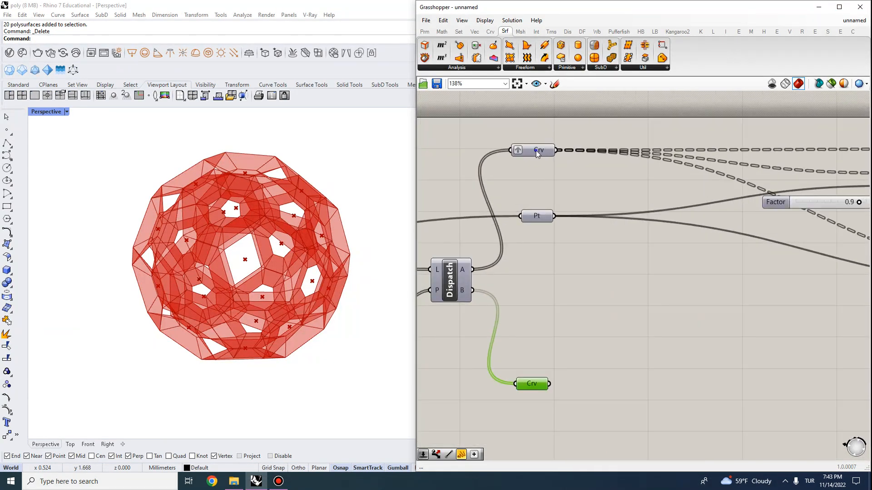
pyautogui.rightClick(537, 153)
pyautogui.click(563, 178)
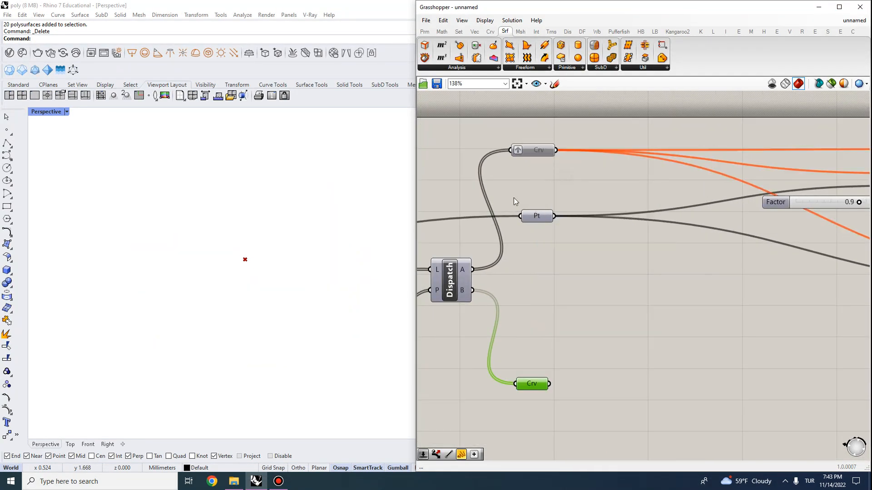
pyautogui.rightClick(529, 383)
pyautogui.click(552, 296)
pyautogui.click(712, 276)
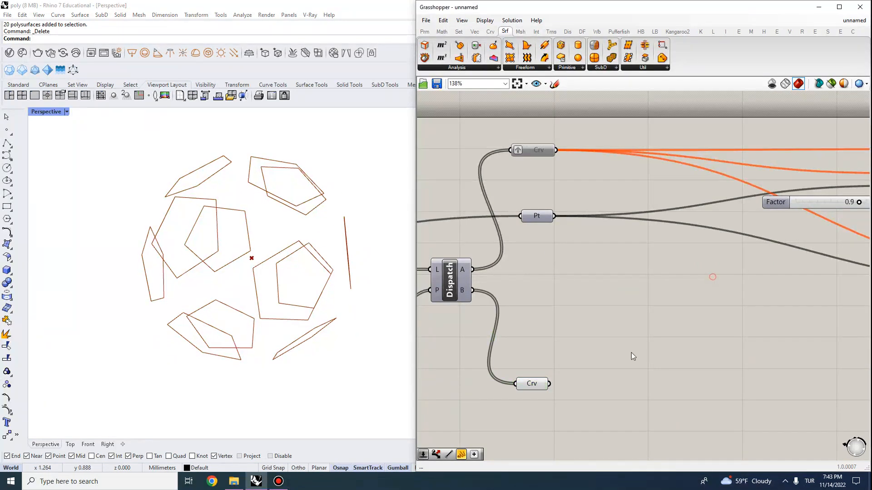
# - Add a List Item component beside the lower Curve parameter and connect the curves to its list input
pyautogui.moveTo(633, 356); pyautogui.dragTo(570, 191, button='right')
pyautogui.scroll(2, 538, 234)
pyautogui.doubleClick(538, 232)
pyautogui.write('lis')
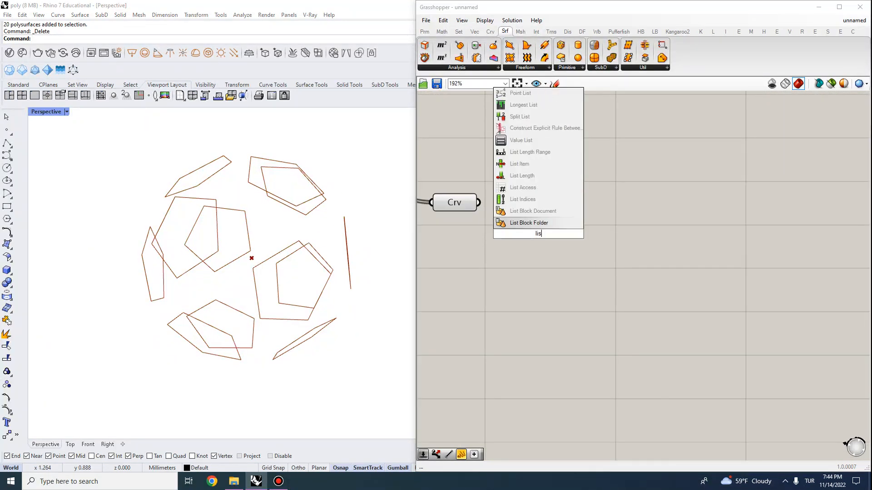
pyautogui.write('t item')
pyautogui.click(527, 227)
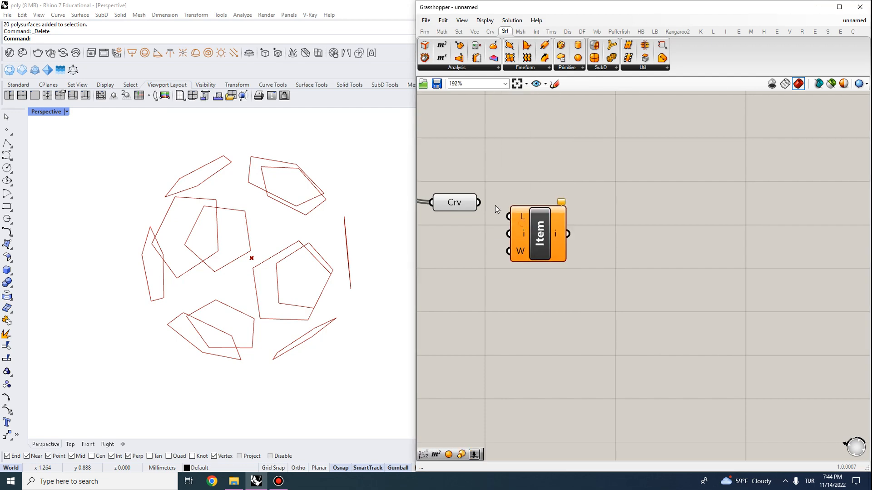
pyautogui.moveTo(479, 202); pyautogui.dragTo(510, 218)
pyautogui.moveTo(538, 229); pyautogui.dragTo(570, 250)
# - Examine the pentagon picked by List Item among the other face curves and its wiring from Dispatch
pyautogui.moveTo(207, 309); pyautogui.dragTo(188, 224, button='right')
pyautogui.moveTo(249, 393); pyautogui.dragTo(192, 185, button='right')
pyautogui.keyDown('shift'); pyautogui.moveTo(278, 132); pyautogui.dragTo(282, 268, button='right'); pyautogui.keyUp('shift')
pyautogui.moveTo(284, 353); pyautogui.dragTo(331, 229, button='right')
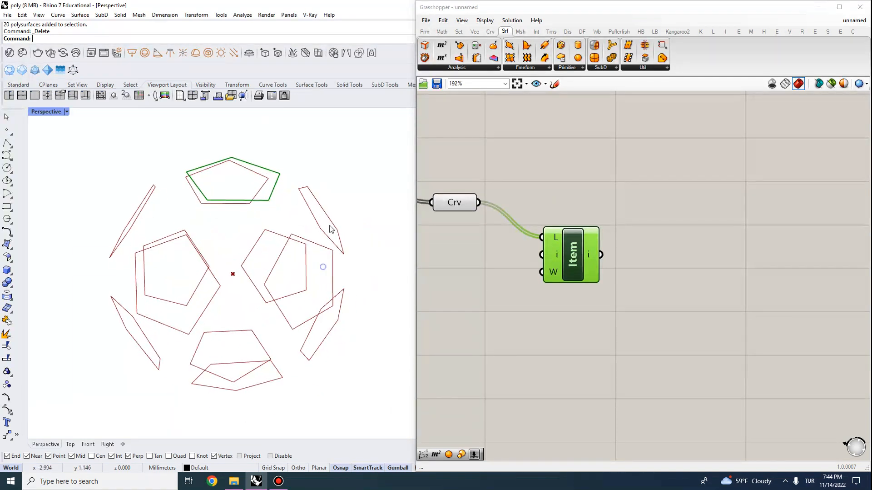
pyautogui.moveTo(426, 195); pyautogui.dragTo(576, 303, button='right')
pyautogui.scroll(-4, 580, 211)
pyautogui.scroll(2, 573, 232)
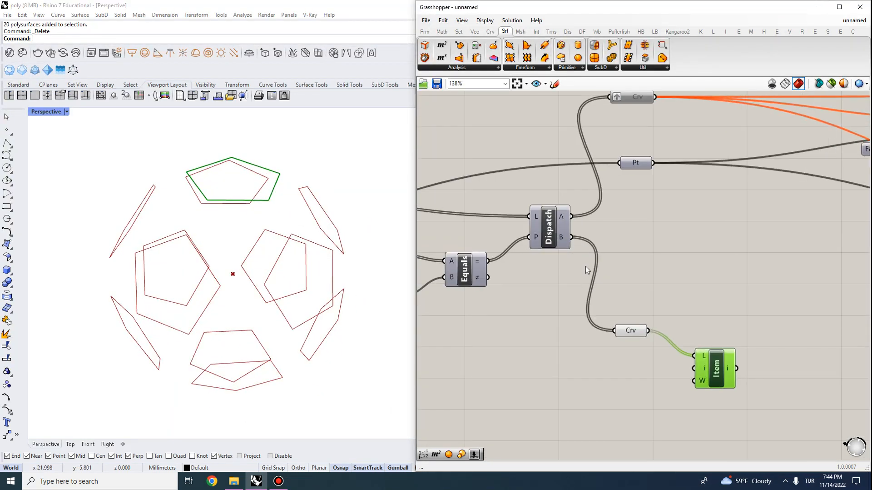
pyautogui.moveTo(624, 320); pyautogui.dragTo(495, 214, button='right')
pyautogui.scroll(1, 652, 262)
pyautogui.moveTo(222, 178); pyautogui.dragTo(249, 239, button='right')
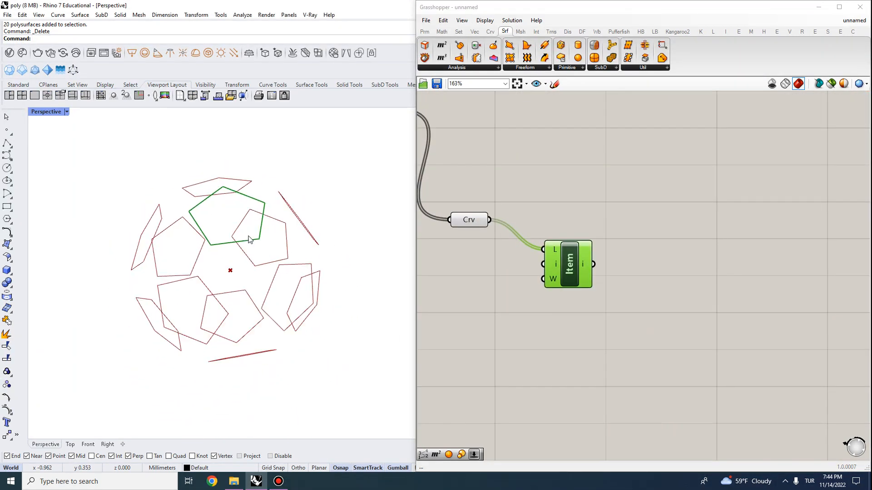
pyautogui.moveTo(625, 271); pyautogui.dragTo(562, 244, button='right')
pyautogui.doubleClick(586, 260)
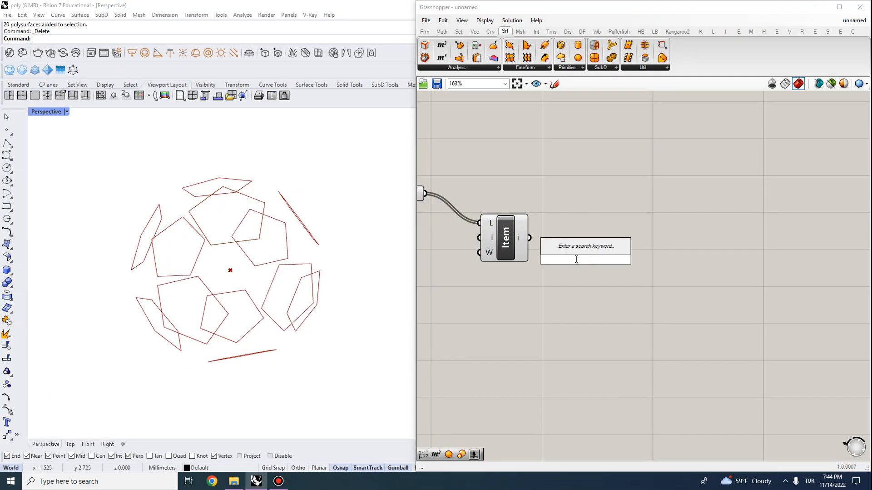
pyautogui.write('move')
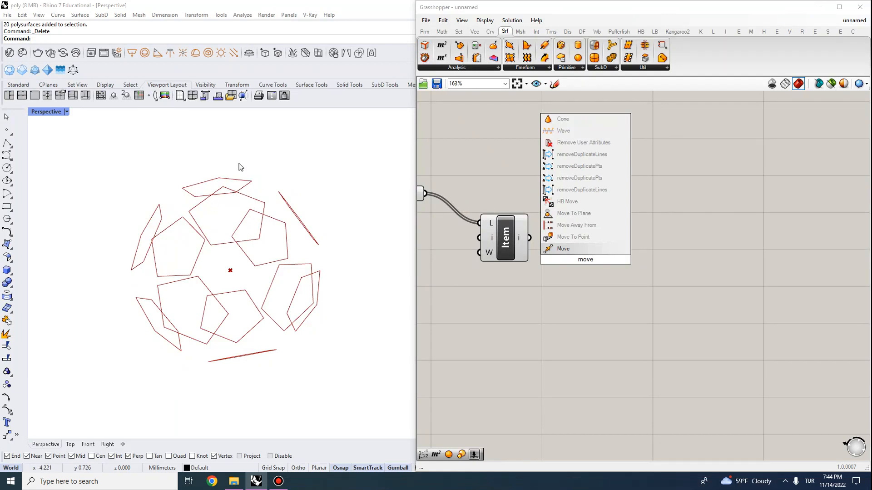
pyautogui.click(488, 285)
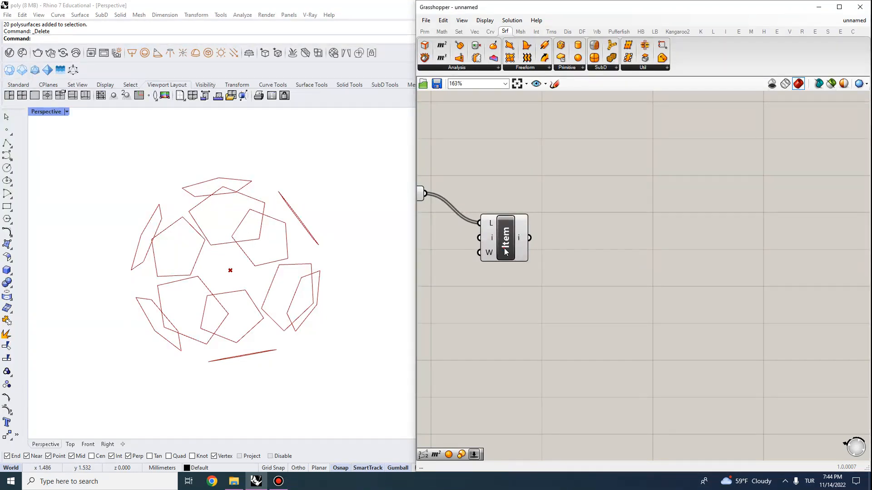
pyautogui.click(495, 245)
pyautogui.click(587, 260)
# - Search for the Scale component to place beside the new List Item
pyautogui.doubleClick(608, 260)
pyautogui.write('sca')
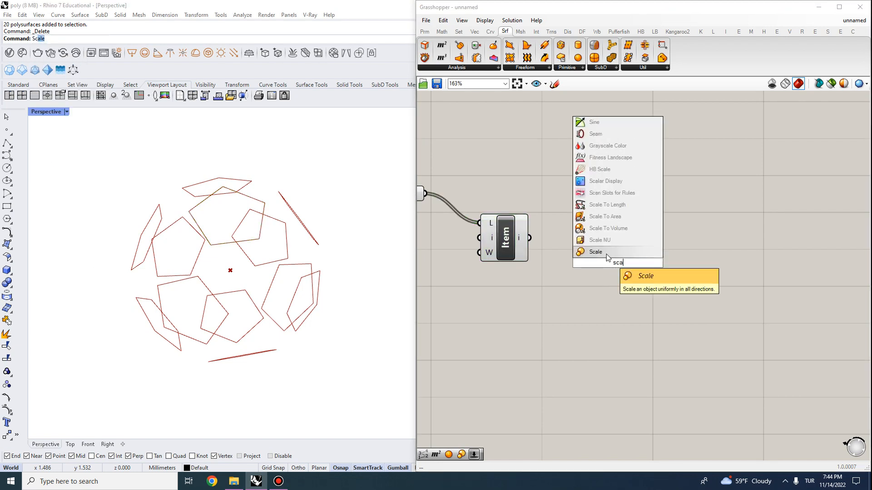
# - Add a Scale component and connect the List Item output to its geometry input
pyautogui.click(607, 255)
pyautogui.moveTo(608, 258); pyautogui.dragTo(660, 266)
pyautogui.click(487, 242)
pyautogui.scroll(-1, 535, 198)
pyautogui.moveTo(535, 196); pyautogui.dragTo(578, 221, button='right')
pyautogui.scroll(2, 579, 255)
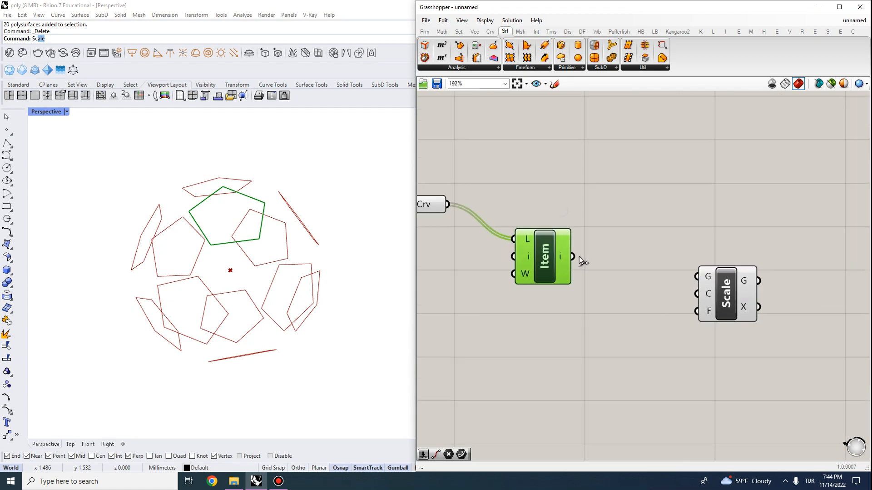
pyautogui.moveTo(573, 255); pyautogui.dragTo(697, 275)
# - Connect the Pt parameter to the center input of the new Scale component
pyautogui.scroll(-1, 588, 259)
pyautogui.moveTo(560, 204); pyautogui.dragTo(739, 280, button='right')
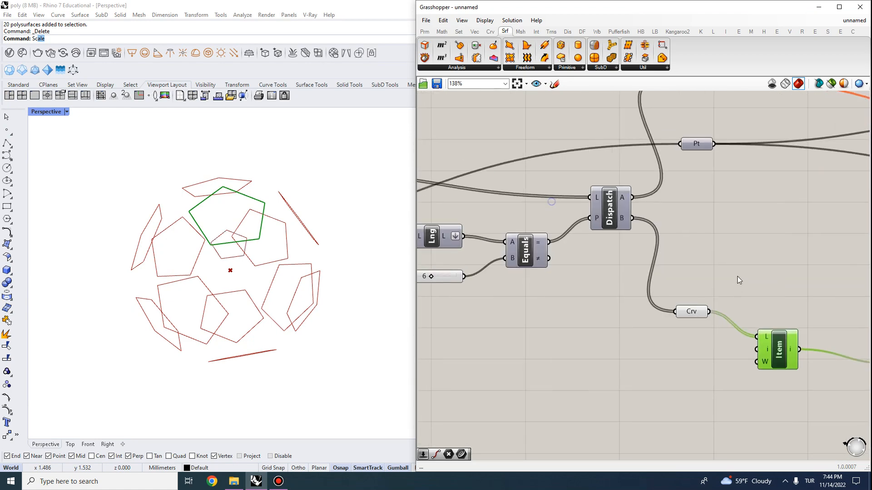
pyautogui.scroll(-1, 739, 280)
pyautogui.moveTo(749, 179); pyautogui.dragTo(485, 136, button='right')
pyautogui.click(490, 189)
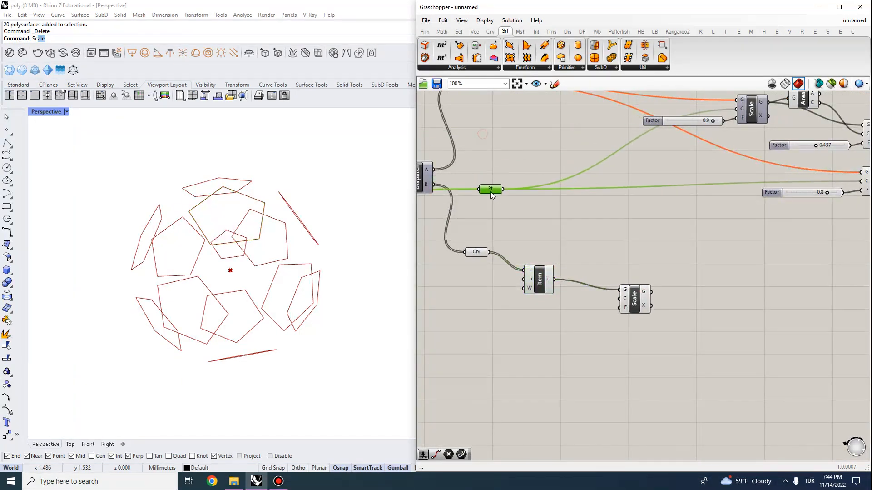
pyautogui.scroll(1, 529, 197)
pyautogui.moveTo(491, 188); pyautogui.dragTo(635, 319)
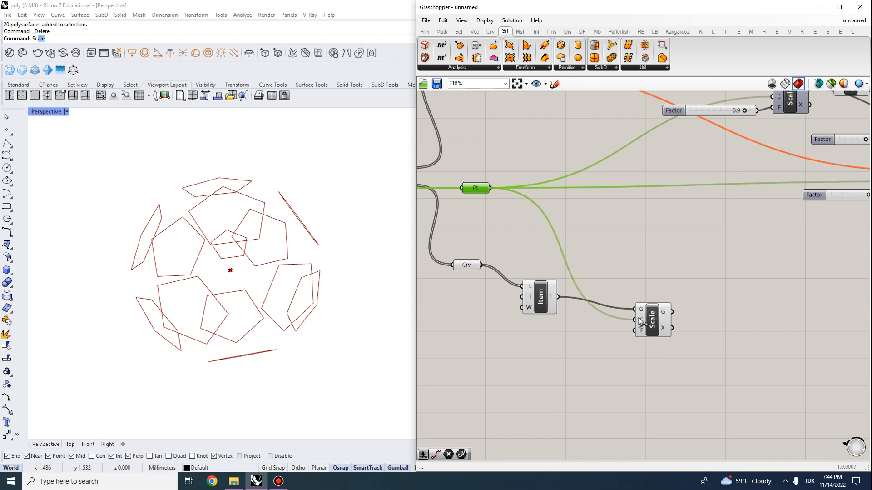
# - Add a number slider with value 2 and connect it to the Scale component's factor input
pyautogui.click(550, 344)
pyautogui.doubleClick(550, 344)
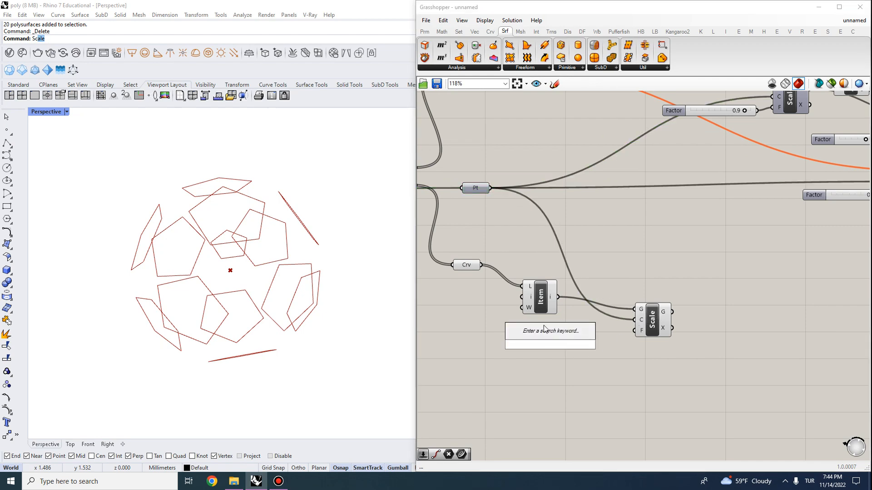
pyautogui.write('2')
pyautogui.press('Return')
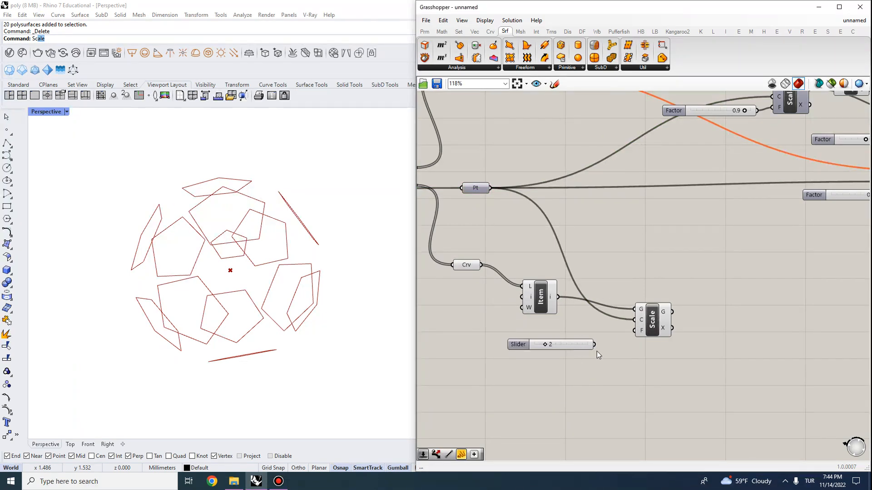
pyautogui.moveTo(594, 344); pyautogui.dragTo(635, 330)
pyautogui.click(654, 310)
pyautogui.moveTo(220, 301); pyautogui.dragTo(225, 226, button='right')
pyautogui.scroll(-5, 211, 218)
pyautogui.scroll(8, 216, 206)
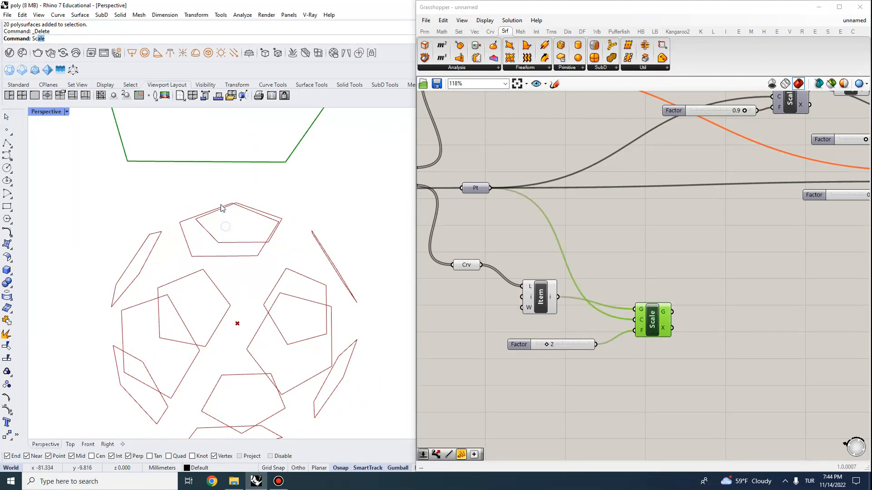
pyautogui.scroll(-2, 222, 207)
pyautogui.scroll(3, 536, 332)
# - Set the Factor slider to floating-point rounding with one decimal digit
pyautogui.doubleClick(525, 358)
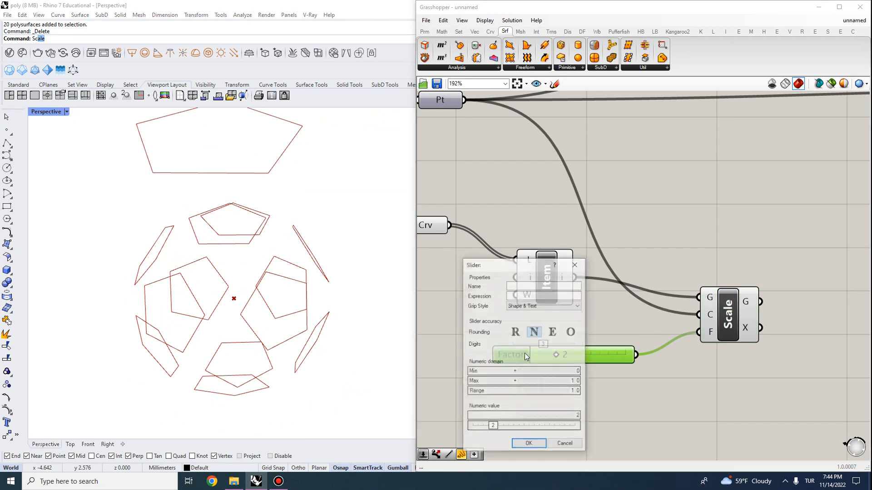
pyautogui.click(516, 331)
pyautogui.moveTo(534, 344); pyautogui.dragTo(524, 343)
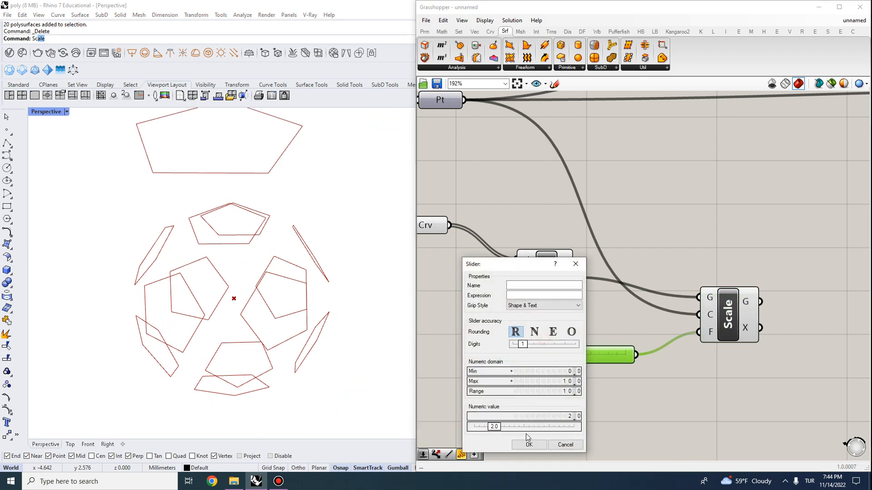
pyautogui.click(529, 443)
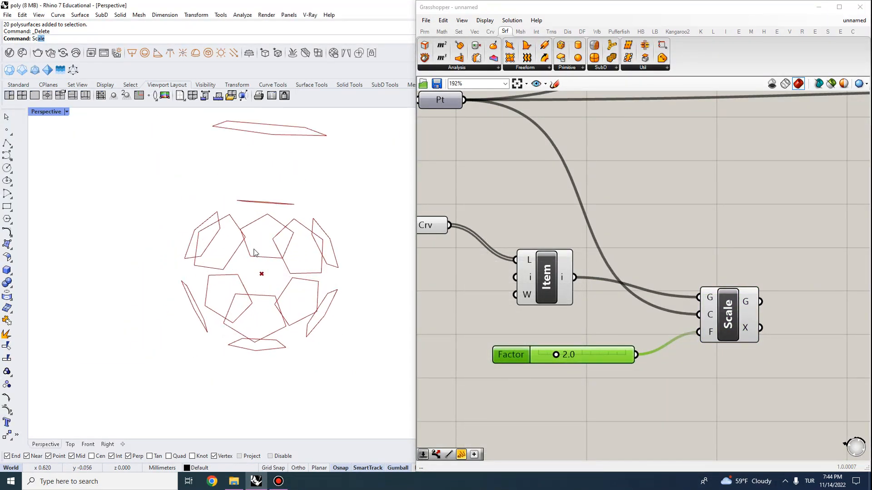
# - Try a scale factor of 2.2 for the single pentagon and set the slider back to 2.0
pyautogui.moveTo(556, 358)
pyautogui.mouseDown()
pyautogui.moveTo(548, 357)
pyautogui.moveTo(557, 356)
pyautogui.mouseUp()
pyautogui.scroll(-4, 324, 236)
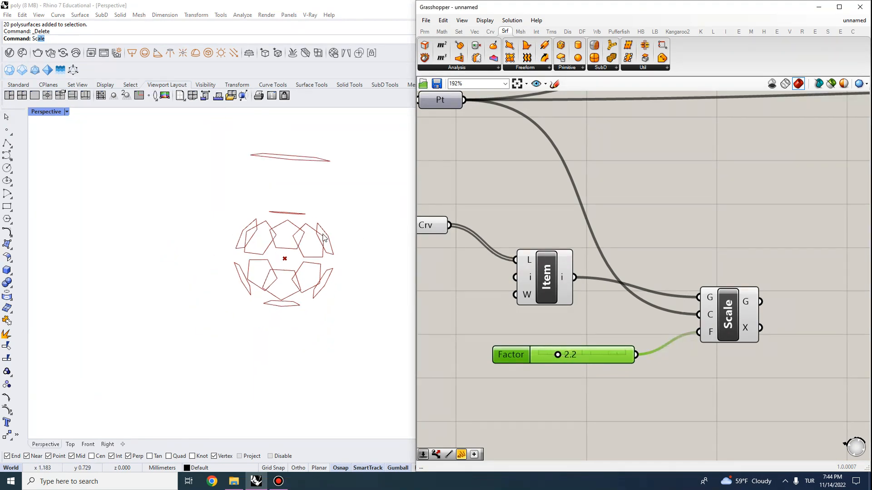
pyautogui.scroll(2, 309, 151)
pyautogui.moveTo(308, 195); pyautogui.dragTo(287, 260, button='right')
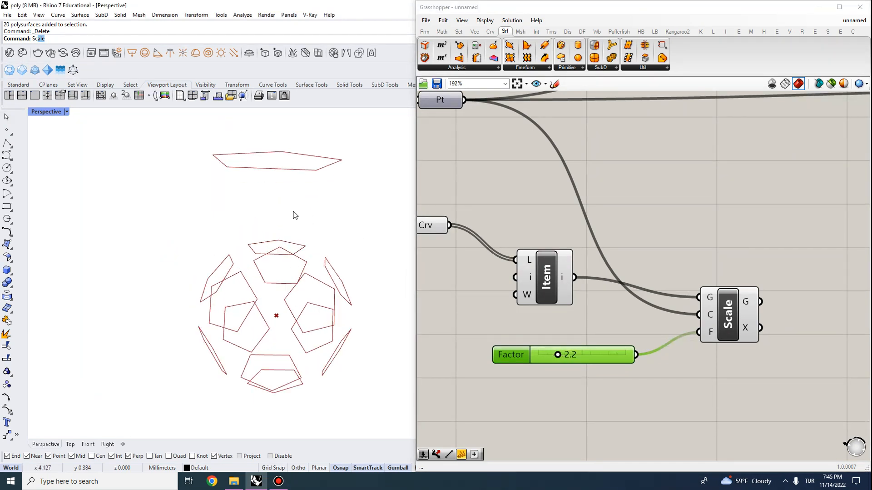
pyautogui.click(561, 360)
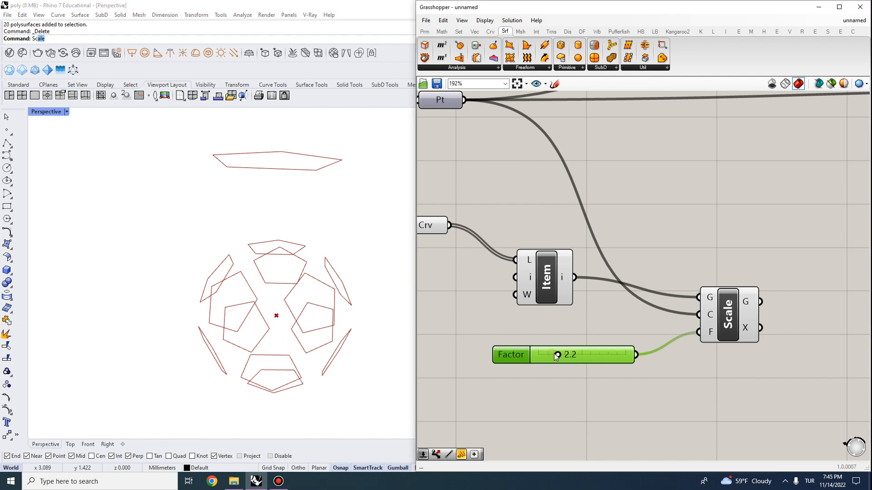
pyautogui.moveTo(558, 359); pyautogui.dragTo(556, 359)
# - Examine the scaled pentagon's position relative to the original pentagons and the center point from several angles
pyautogui.moveTo(242, 247); pyautogui.dragTo(140, 336, button='right')
pyautogui.moveTo(262, 269); pyautogui.dragTo(274, 189, button='right')
pyautogui.scroll(2, 266, 126)
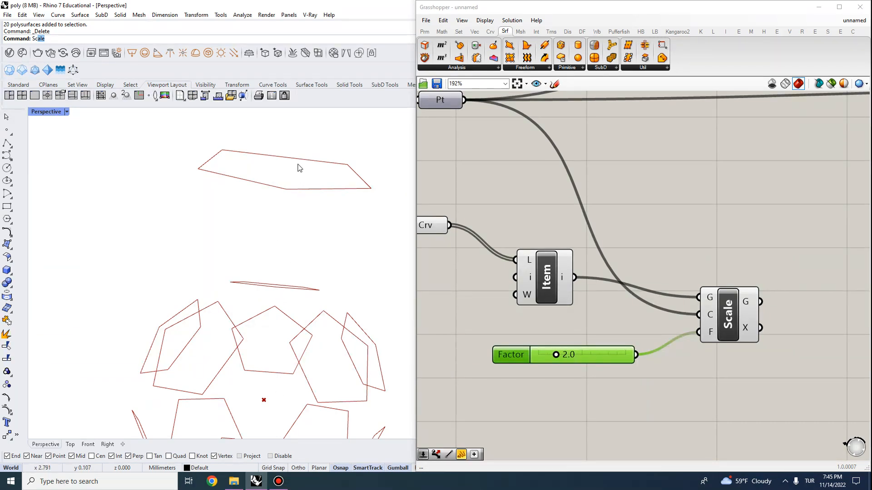
pyautogui.moveTo(297, 219); pyautogui.dragTo(302, 277, button='right')
pyautogui.click(570, 322)
pyautogui.scroll(-3, 693, 239)
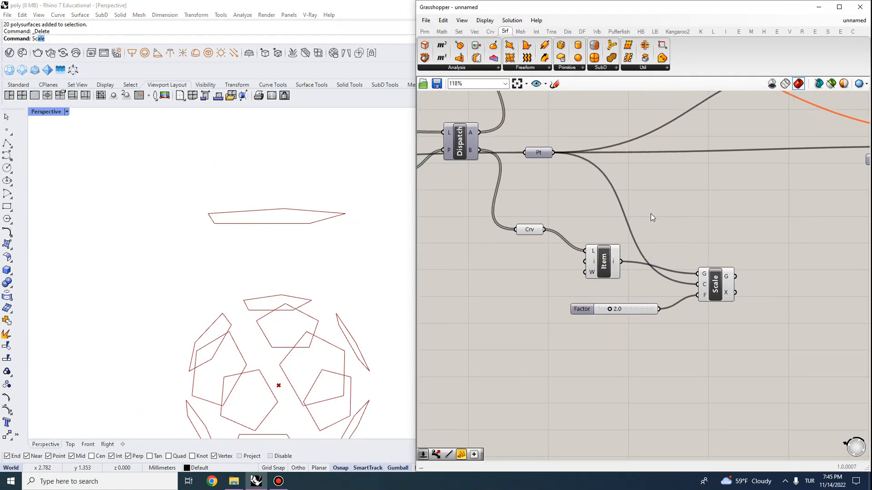
pyautogui.moveTo(713, 236); pyautogui.dragTo(676, 241, button='right')
pyautogui.moveTo(253, 316); pyautogui.dragTo(294, 331, button='right')
pyautogui.scroll(1, 682, 248)
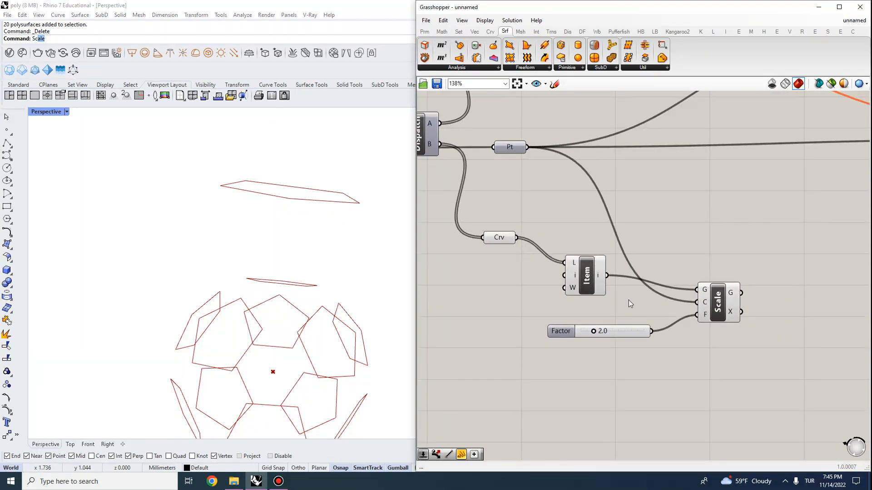
# - Add an Area component and connect the List Item output to its geometry input
pyautogui.click(566, 272)
pyautogui.moveTo(669, 243); pyautogui.dragTo(635, 218, button='right')
pyautogui.doubleClick(633, 214)
pyautogui.write('area')
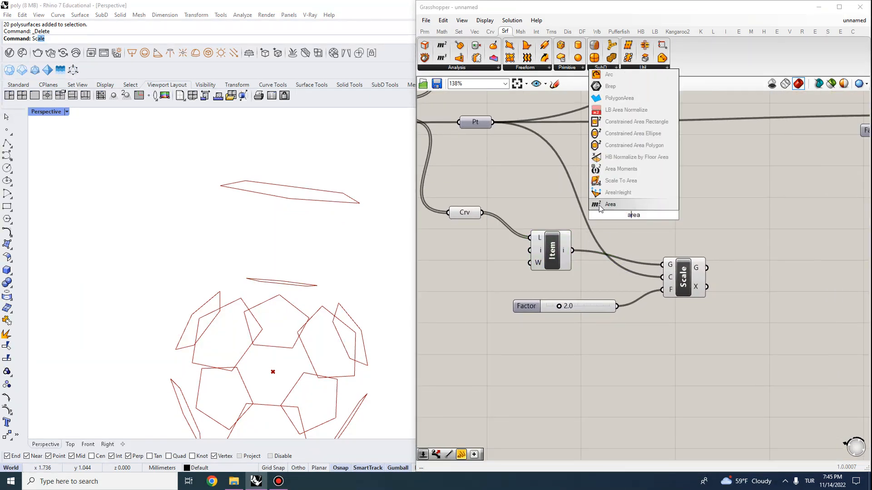
pyautogui.click(600, 204)
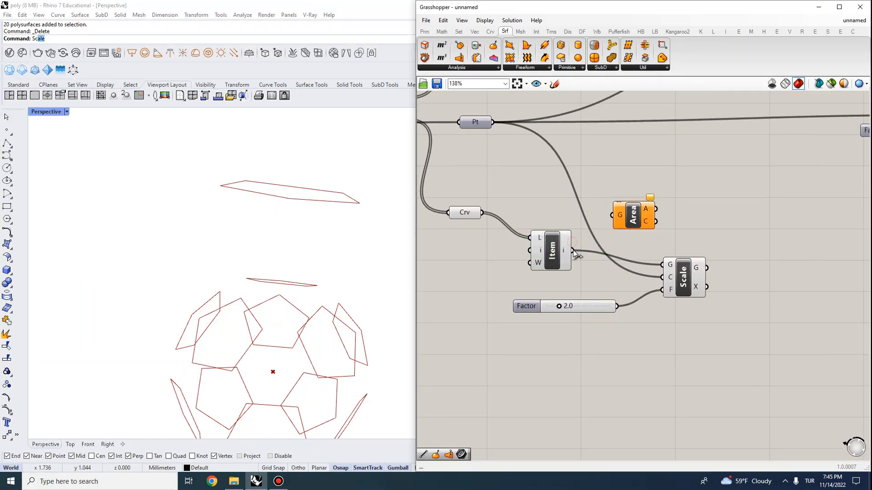
pyautogui.moveTo(573, 250); pyautogui.dragTo(612, 215)
pyautogui.moveTo(295, 318)
pyautogui.mouseDown(button='right')
pyautogui.moveTo(280, 351)
pyautogui.moveTo(244, 267)
pyautogui.mouseUp(button='right')
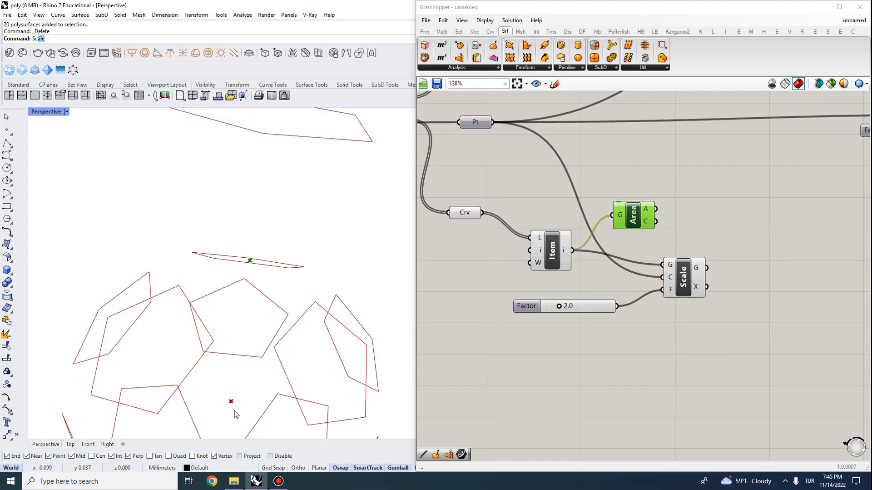
# - Turn off the preview of the Crv parameter that holds the pentagon curves
pyautogui.moveTo(531, 219); pyautogui.dragTo(584, 277, button='right')
pyautogui.click(522, 167)
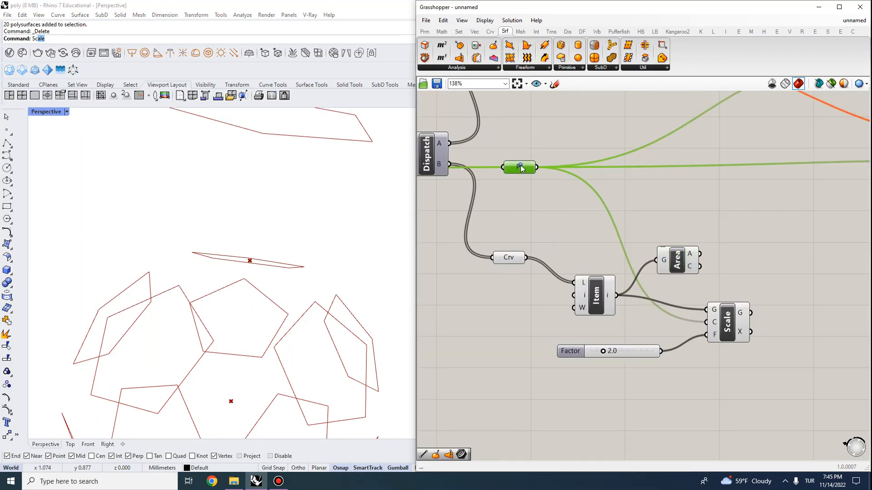
pyautogui.click(527, 129)
pyautogui.click(668, 271)
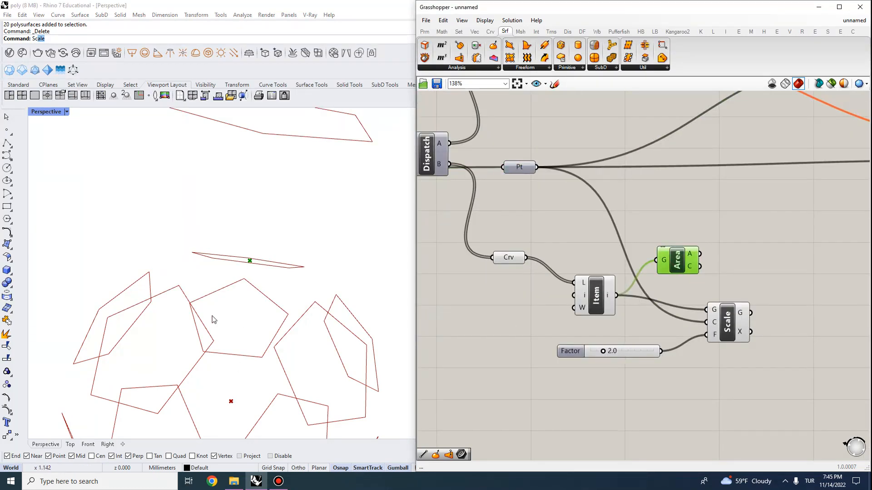
pyautogui.moveTo(239, 287); pyautogui.dragTo(263, 207, button='right')
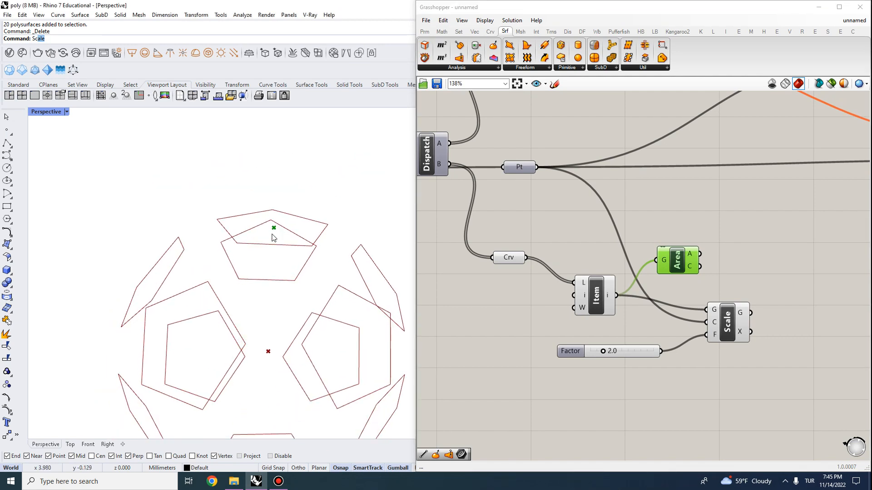
pyautogui.click(505, 266)
pyautogui.rightClick(502, 257)
pyautogui.click(526, 273)
pyautogui.moveTo(281, 386); pyautogui.dragTo(283, 302, button='right')
# - Shift the Scale component slightly lower on the canvas and add a Move component beyond the Area component
pyautogui.moveTo(757, 247); pyautogui.dragTo(668, 236, button='right')
pyautogui.click(616, 249)
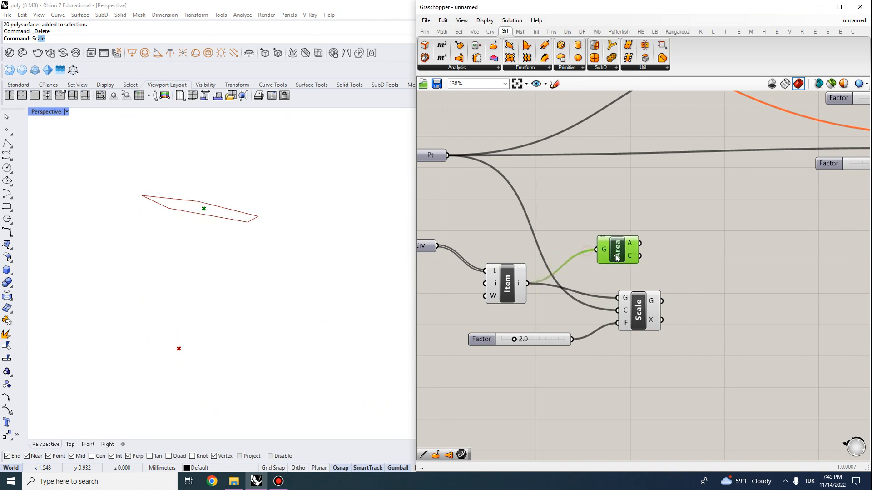
pyautogui.click(639, 328)
pyautogui.moveTo(577, 292); pyautogui.dragTo(625, 305, button='right')
pyautogui.click(747, 222)
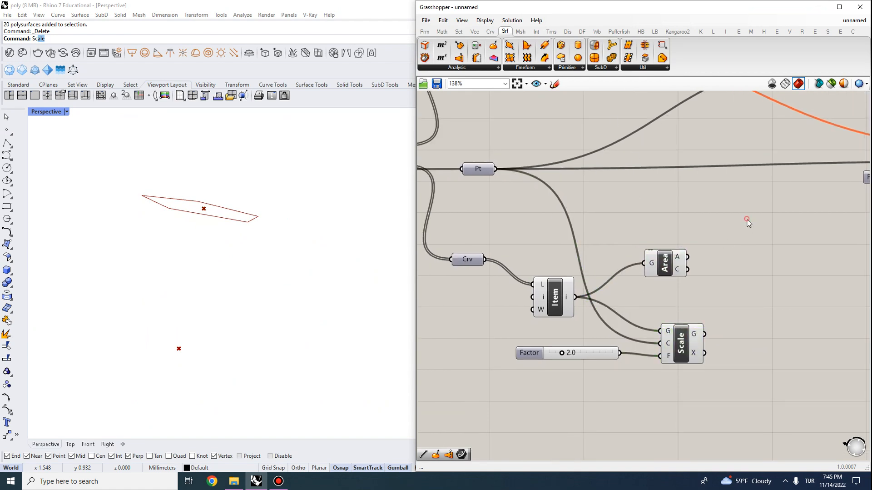
pyautogui.doubleClick(745, 228)
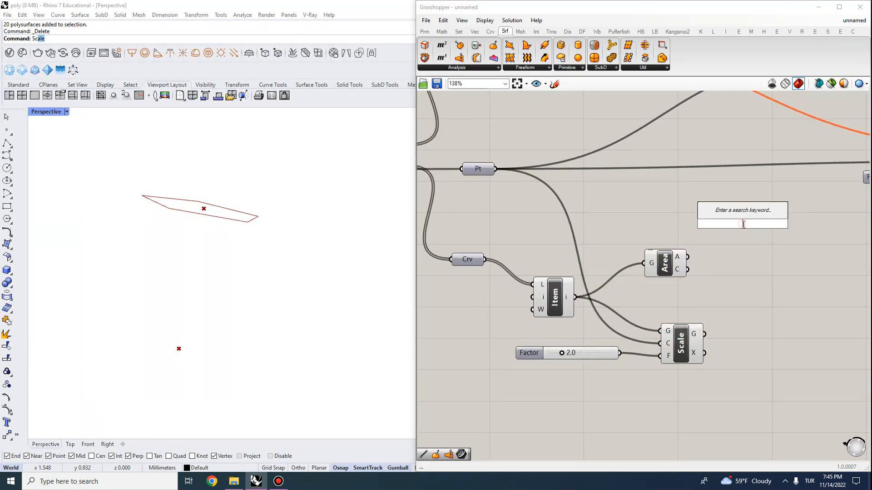
pyautogui.write('move')
pyautogui.press('Return')
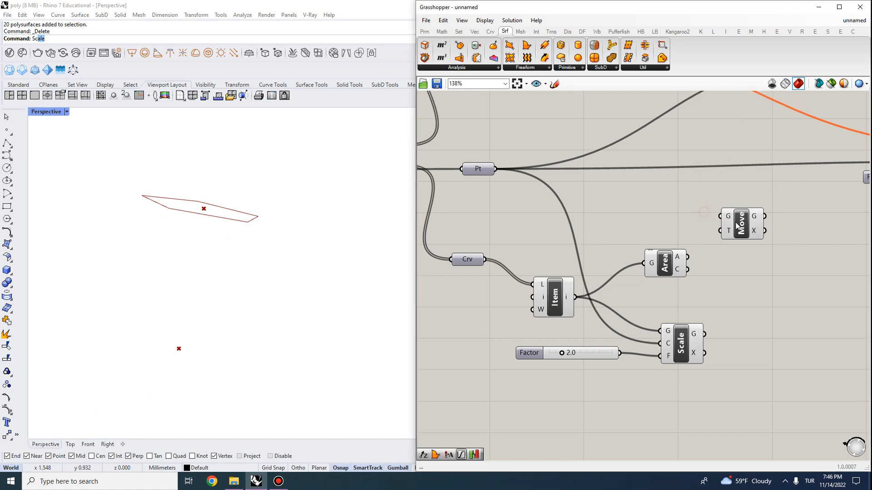
pyautogui.click(752, 227)
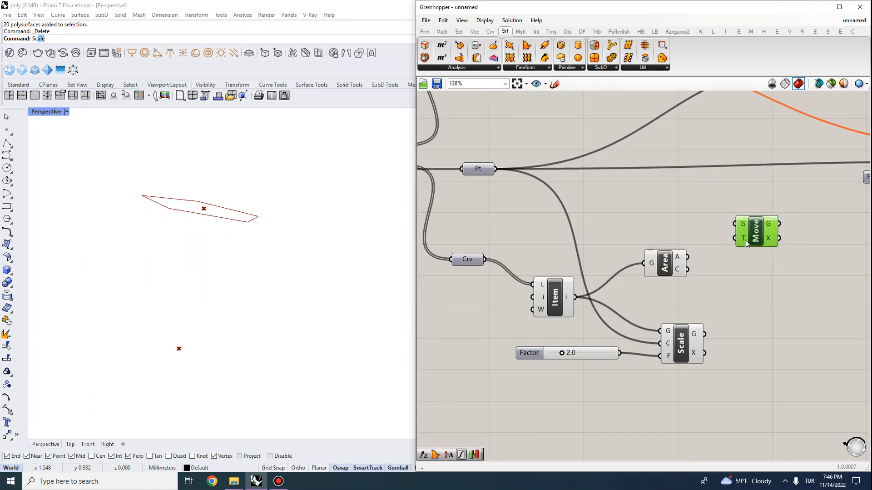
pyautogui.moveTo(741, 243)
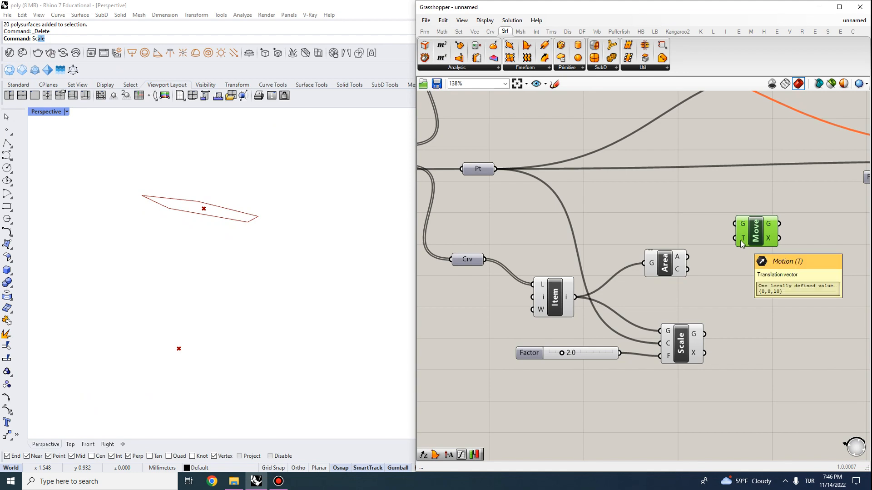
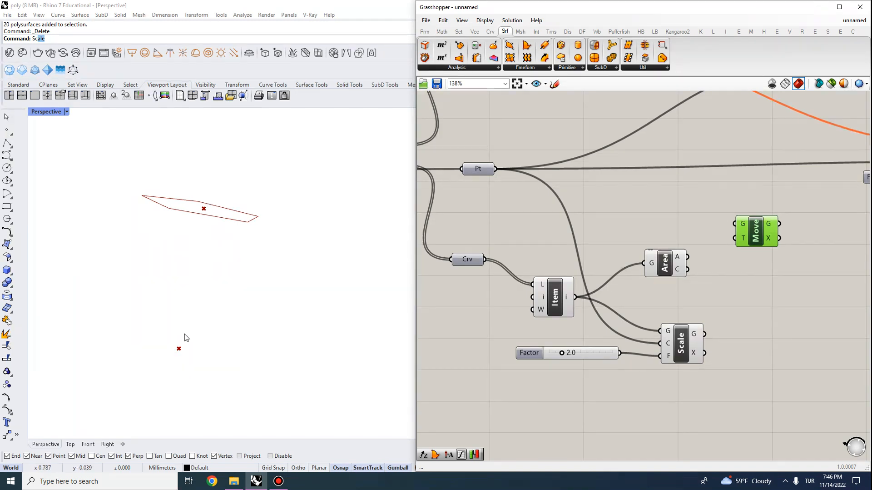
# - Move the Move component farther from Area and place a Vector 2Pt component between them
pyautogui.moveTo(724, 278); pyautogui.dragTo(662, 281, button='right')
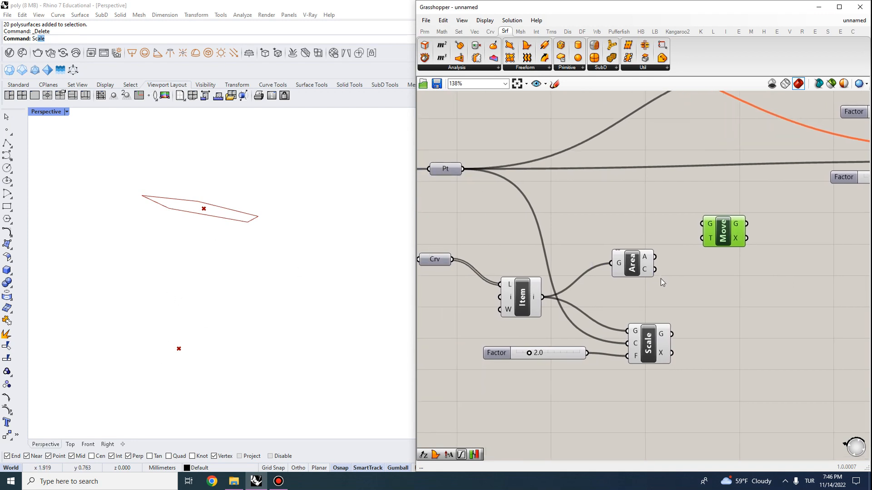
pyautogui.moveTo(725, 236); pyautogui.dragTo(782, 247)
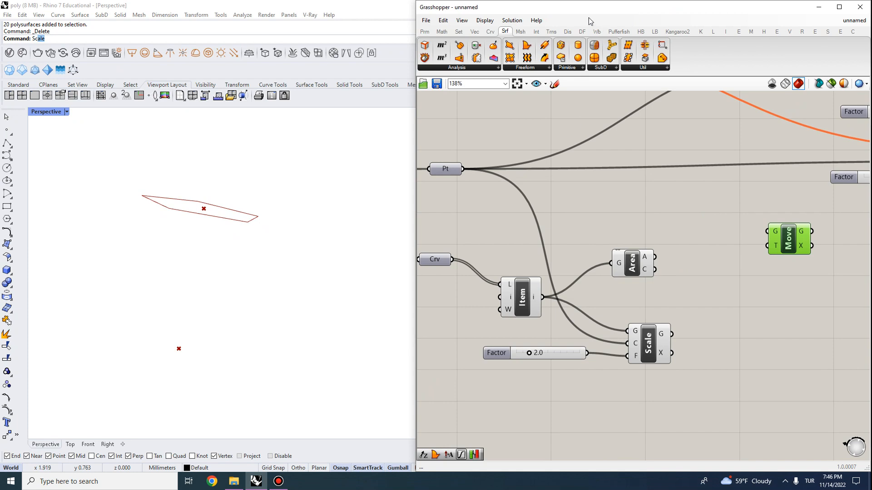
pyautogui.click(475, 31)
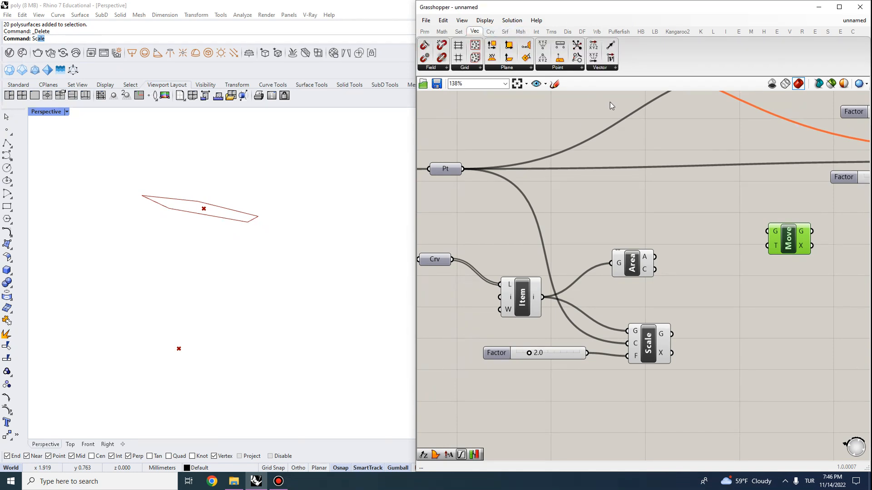
pyautogui.click(605, 68)
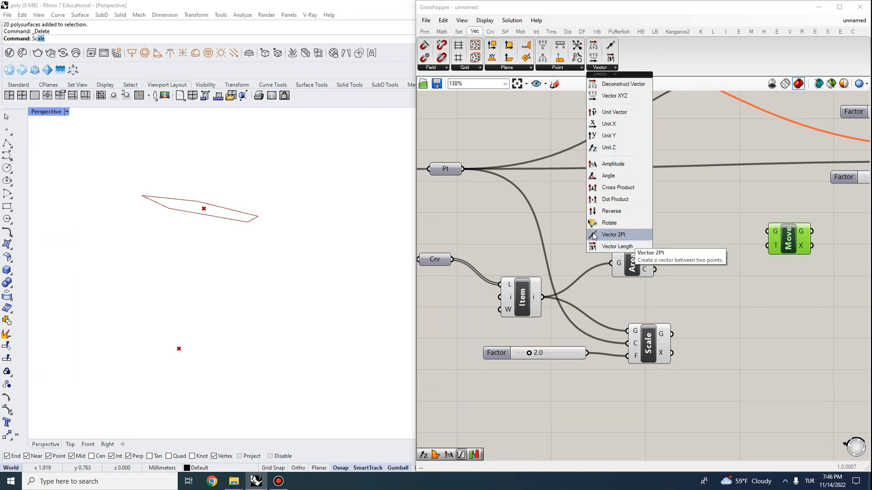
pyautogui.click(614, 234)
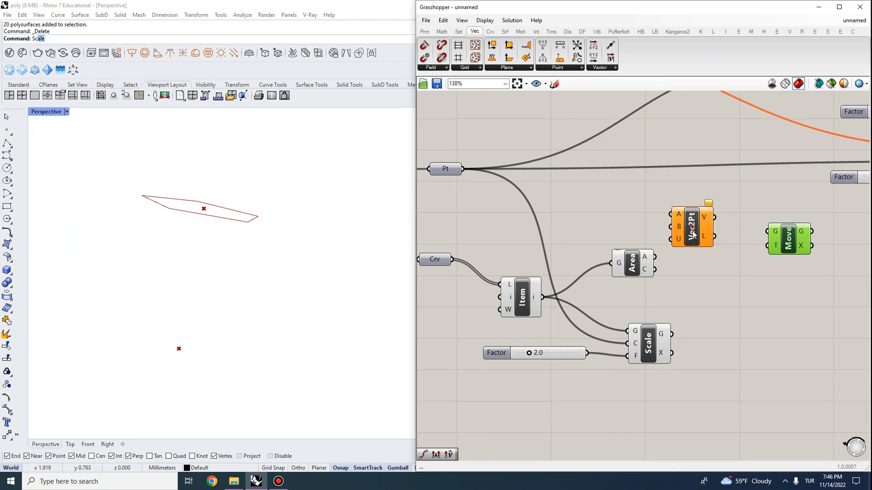
pyautogui.click(702, 241)
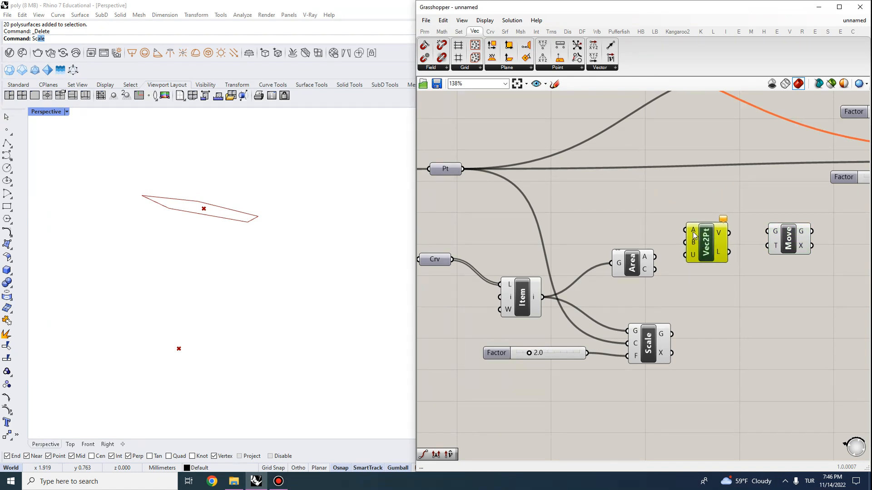
# - Connect the center Pt parameter to Vector 2Pt input A and the Area centroid to input B, then shift Vector 2Pt lower
pyautogui.moveTo(582, 209); pyautogui.dragTo(612, 229, button='right')
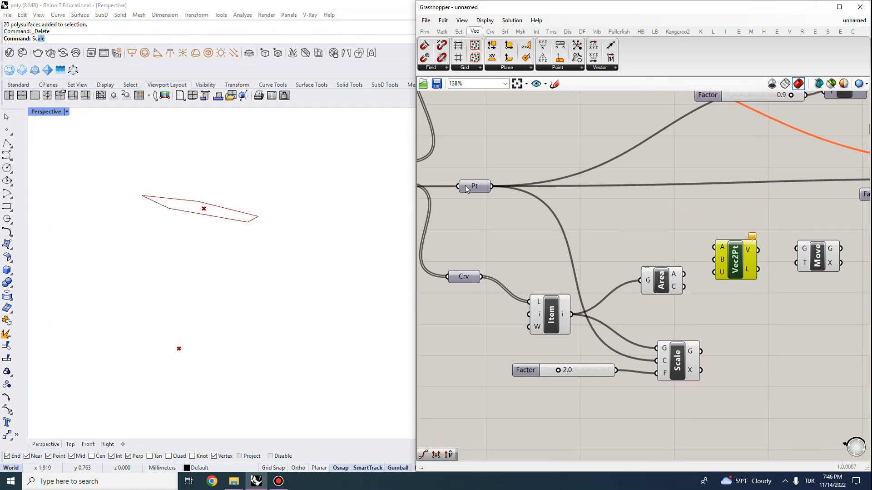
pyautogui.moveTo(474, 187); pyautogui.dragTo(466, 167)
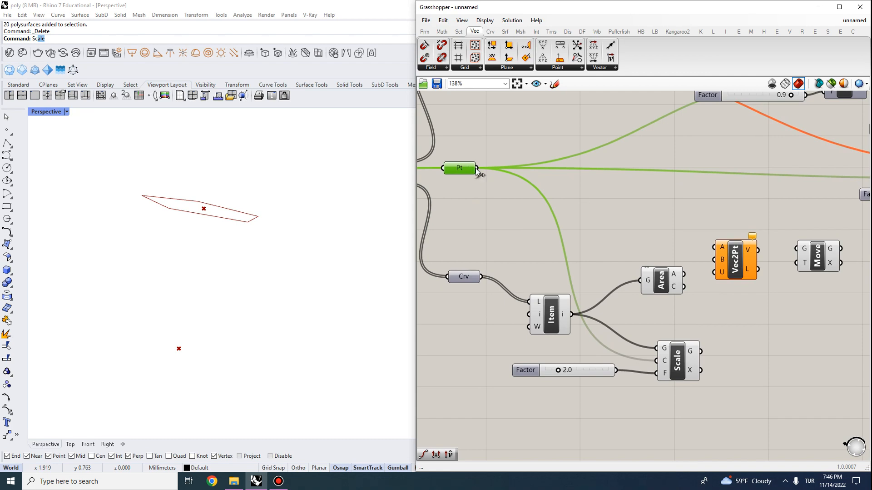
pyautogui.moveTo(477, 169); pyautogui.dragTo(739, 291)
pyautogui.moveTo(841, 318); pyautogui.dragTo(759, 287, button='right')
pyautogui.scroll(1, 657, 263)
pyautogui.moveTo(658, 266); pyautogui.dragTo(658, 284)
# - Add a Vector Display component, anchored at the center Pt and fed by the Vector 2Pt vector output
pyautogui.doubleClick(707, 279)
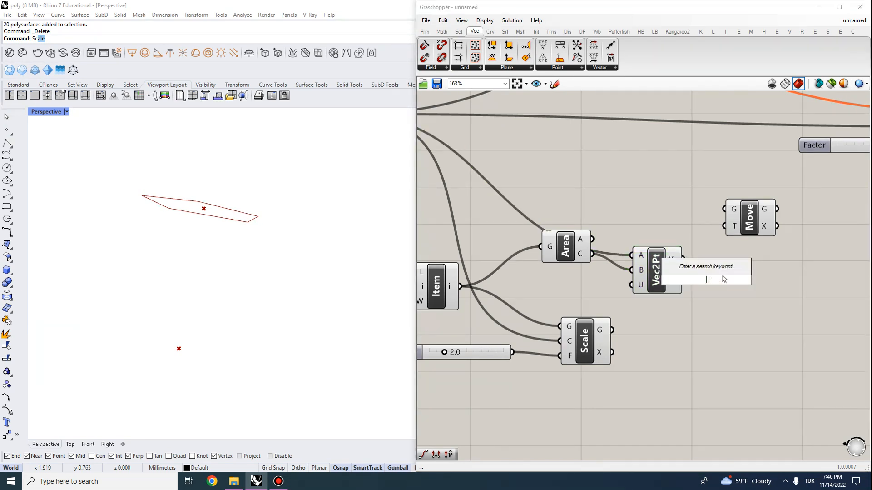
pyautogui.write('vector disp')
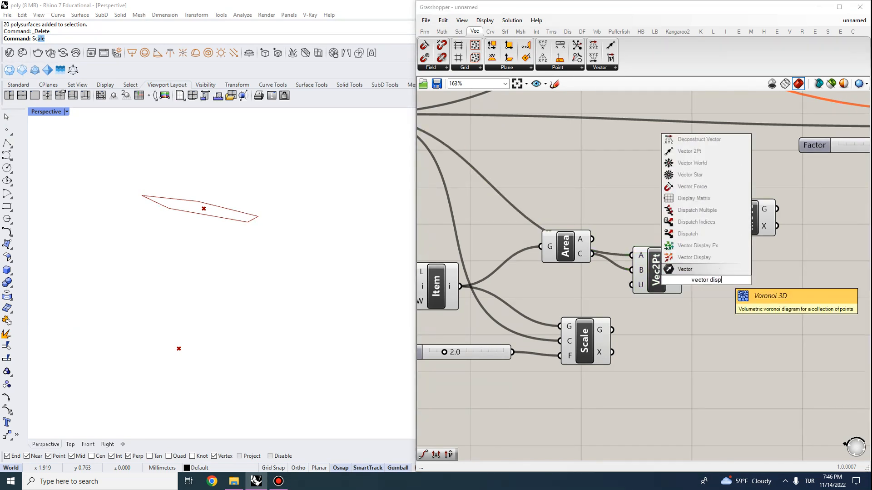
pyautogui.click(703, 258)
pyautogui.moveTo(663, 271); pyautogui.dragTo(652, 314)
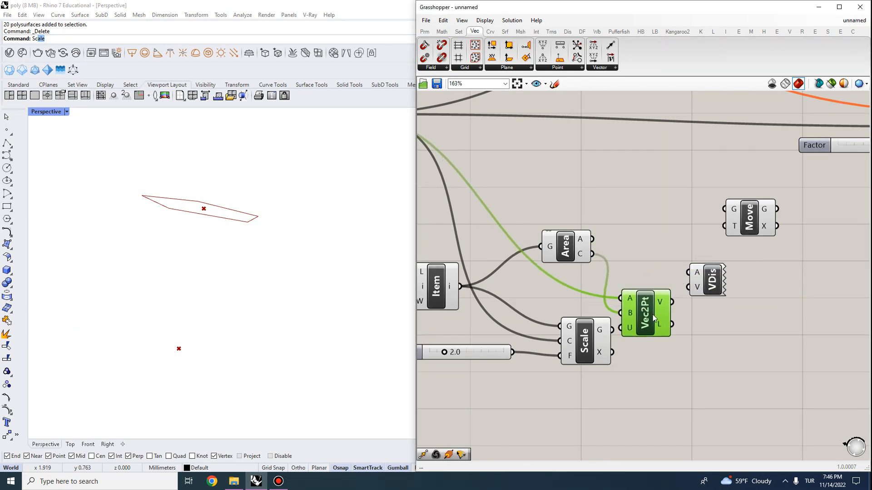
pyautogui.scroll(-2, 522, 175)
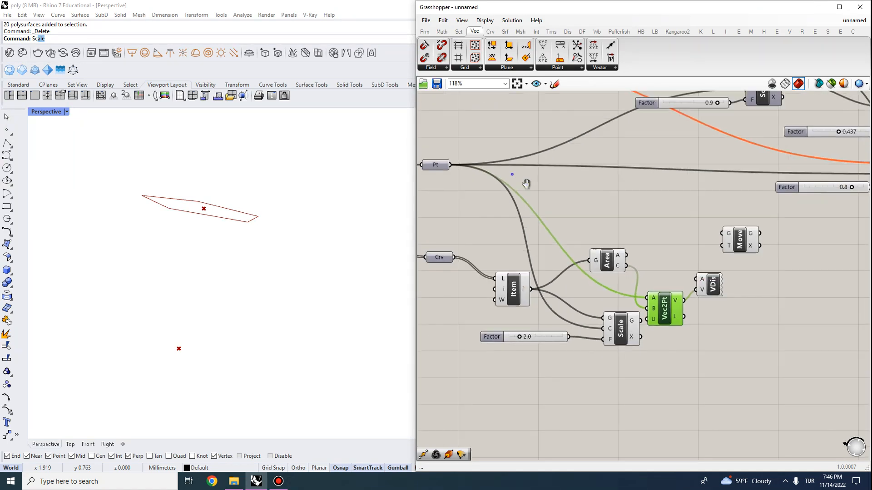
pyautogui.moveTo(762, 290)
pyautogui.mouseDown()
pyautogui.moveTo(759, 308)
pyautogui.moveTo(776, 299)
pyautogui.mouseUp()
pyautogui.moveTo(708, 336); pyautogui.dragTo(710, 313)
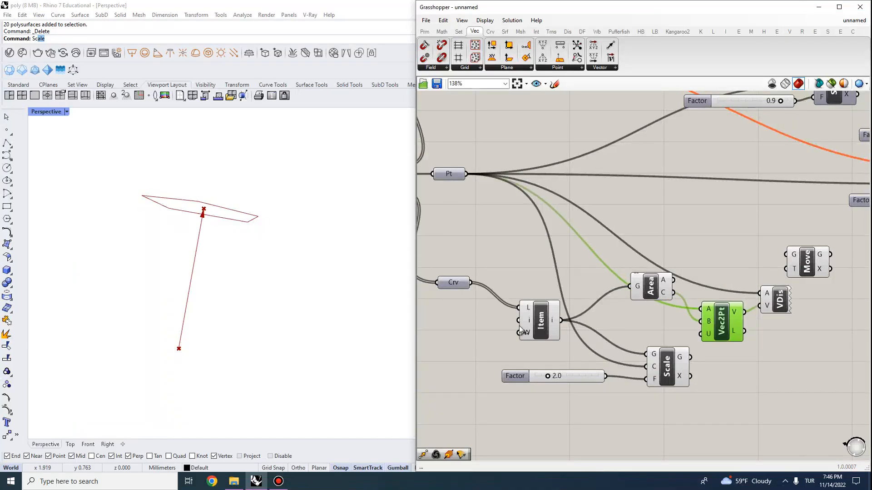
# - Spread out the components by raising Area, shifting Move farther along, and nudging Vector 2Pt and Vector Display upward together
pyautogui.scroll(3, 200, 259)
pyautogui.moveTo(677, 250); pyautogui.dragTo(754, 228, button='right')
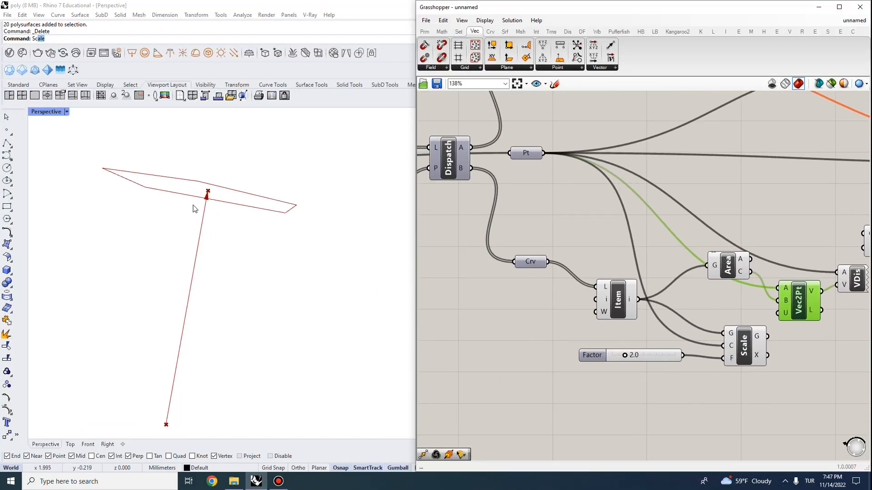
pyautogui.moveTo(672, 222); pyautogui.dragTo(423, 178, button='right')
pyautogui.scroll(1, 508, 234)
pyautogui.moveTo(506, 236); pyautogui.dragTo(569, 232, button='right')
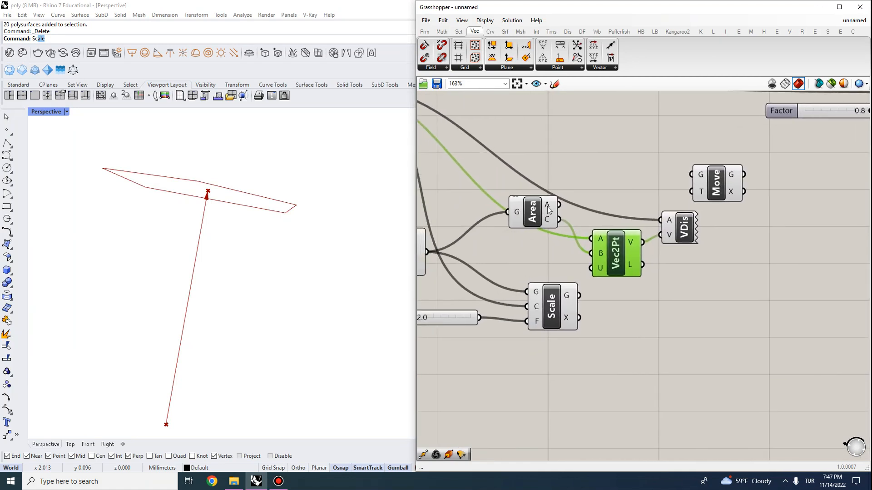
pyautogui.moveTo(540, 210); pyautogui.dragTo(530, 173)
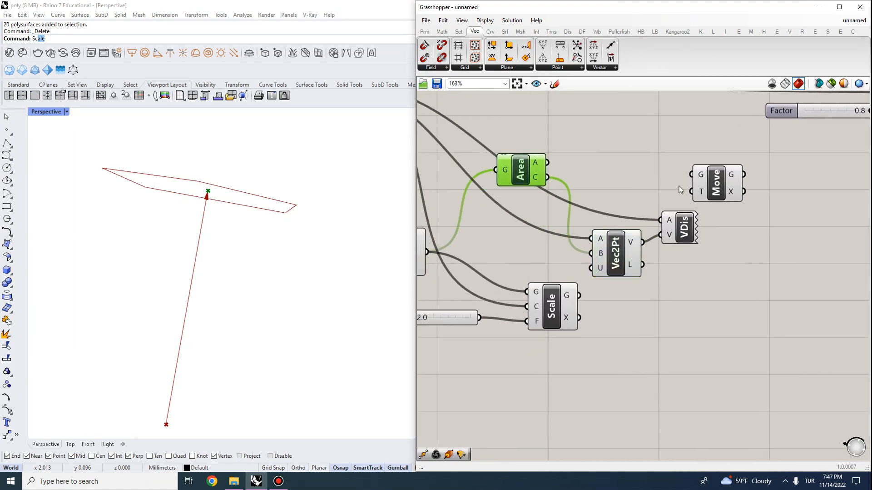
pyautogui.scroll(-1, 703, 186)
pyautogui.moveTo(703, 185); pyautogui.dragTo(732, 182)
pyautogui.moveTo(679, 269); pyautogui.dragTo(637, 207)
pyautogui.moveTo(629, 242); pyautogui.dragTo(630, 221)
pyautogui.click(650, 276)
# - Highlight the Scale and List Item outputs in turn to compare the scaled and original pentagons in the viewport
pyautogui.moveTo(589, 223); pyautogui.dragTo(677, 275, button='right')
pyautogui.click(663, 344)
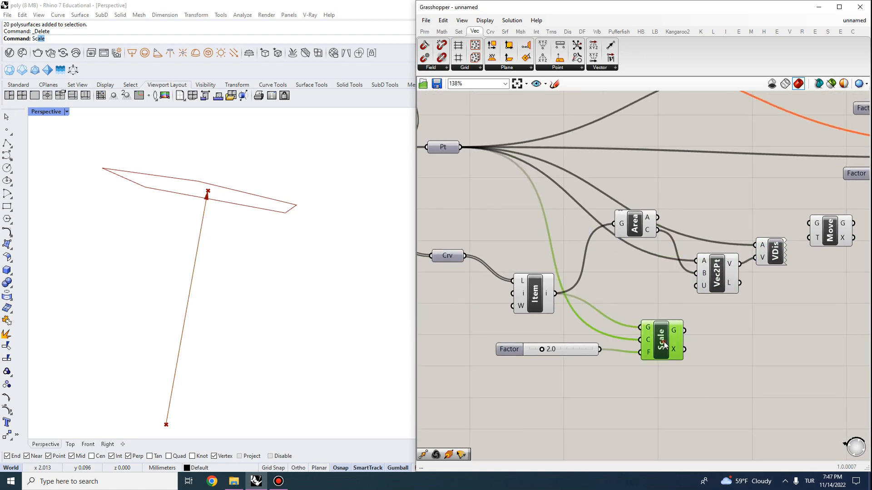
pyautogui.scroll(-2, 589, 265)
pyautogui.moveTo(622, 265); pyautogui.dragTo(674, 309, button='right')
pyautogui.scroll(2, 617, 315)
pyautogui.click(608, 323)
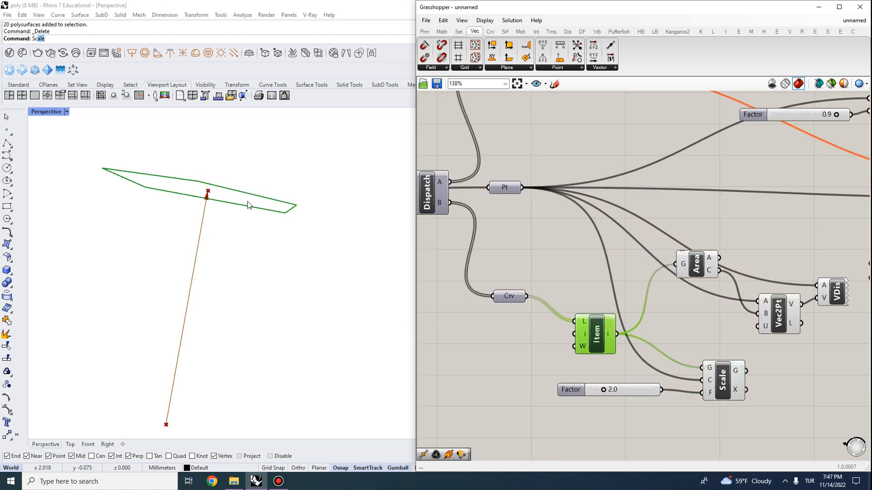
pyautogui.moveTo(253, 217); pyautogui.dragTo(257, 267, button='right')
# - Connect the List Item output to Move's geometry input and the Vector 2Pt vector to its motion input
pyautogui.moveTo(585, 336); pyautogui.dragTo(492, 293, button='right')
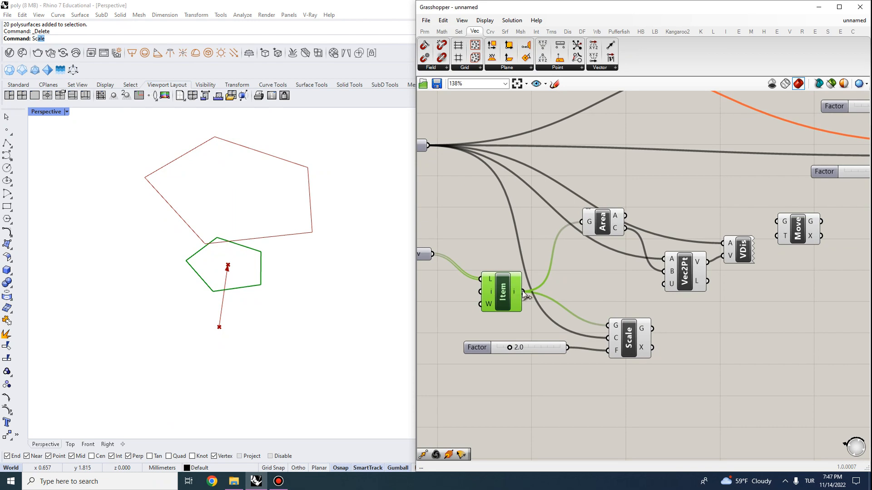
pyautogui.moveTo(671, 201); pyautogui.dragTo(777, 240)
pyautogui.click(798, 228)
# - Examine the moved pentagon against the scaled pentagon from several angles, highlighting the Move and Scale outputs in turn
pyautogui.scroll(-3, 363, 295)
pyautogui.moveTo(353, 299); pyautogui.dragTo(344, 189, button='right')
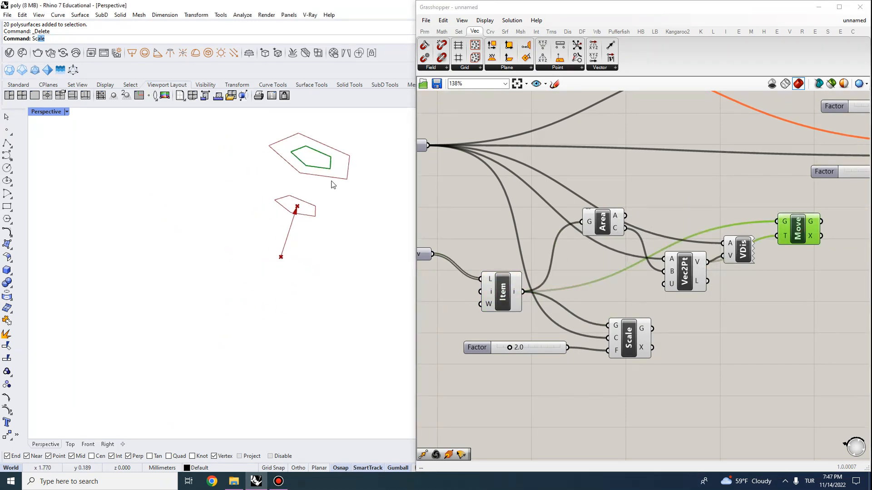
pyautogui.scroll(5, 310, 211)
pyautogui.moveTo(308, 213); pyautogui.dragTo(282, 332, button='right')
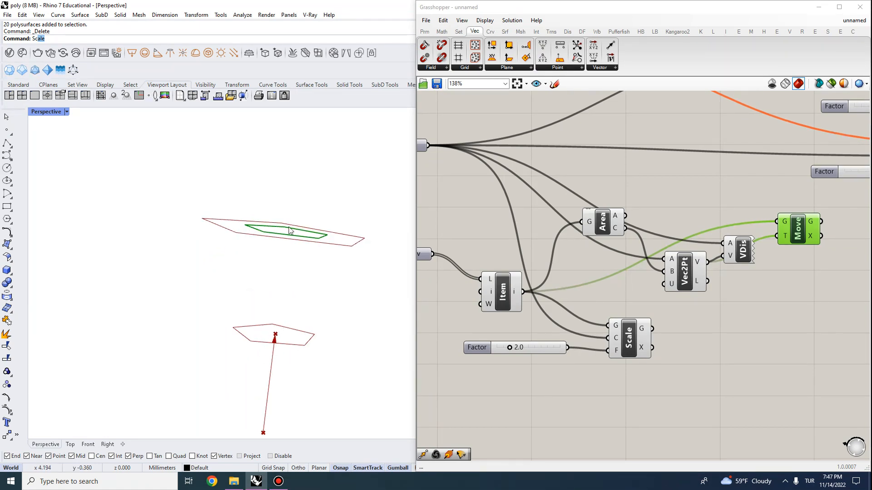
pyautogui.moveTo(286, 241); pyautogui.dragTo(286, 356, button='right')
pyautogui.moveTo(289, 301); pyautogui.dragTo(348, 239, button='right')
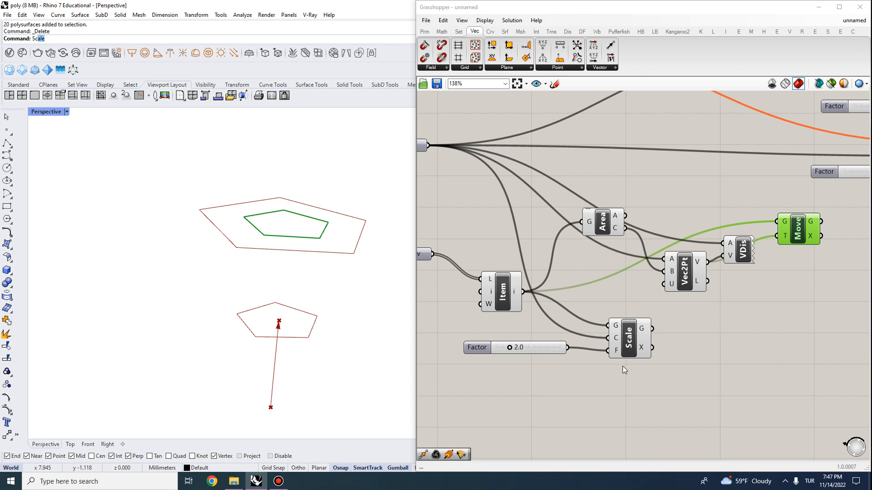
pyautogui.click(634, 344)
pyautogui.moveTo(285, 324); pyautogui.dragTo(334, 224, button='right')
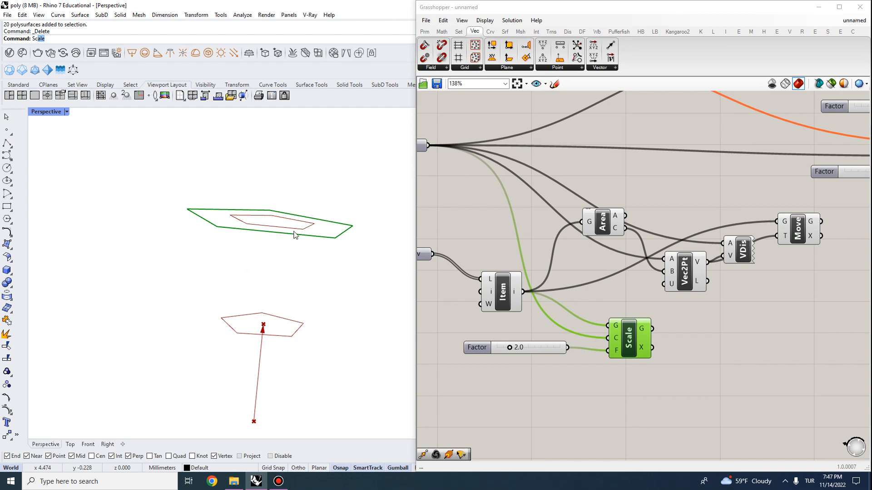
# - Relocate the Scale component together with its Factor slider to the free canvas area past Move
pyautogui.moveTo(762, 255); pyautogui.dragTo(741, 242, button='right')
pyautogui.moveTo(808, 270); pyautogui.dragTo(541, 180)
pyautogui.click(727, 369)
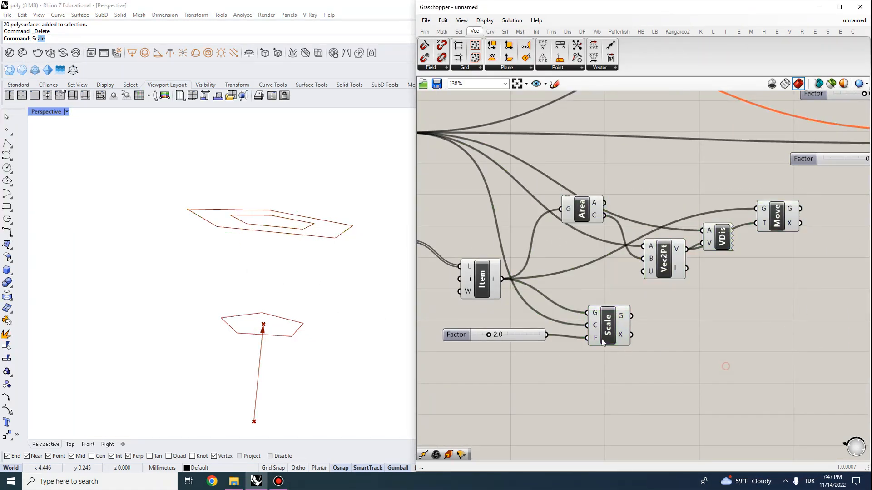
pyautogui.moveTo(624, 356); pyautogui.dragTo(685, 360, button='right')
pyautogui.moveTo(694, 366); pyautogui.dragTo(568, 300)
pyautogui.scroll(-2, 568, 298)
pyautogui.moveTo(613, 303); pyautogui.dragTo(517, 280, button='right')
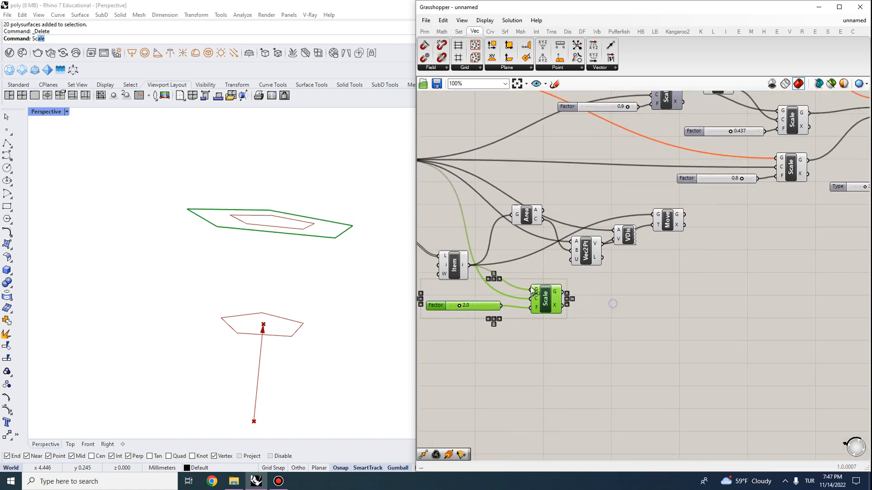
pyautogui.scroll(2, 536, 289)
pyautogui.moveTo(553, 304); pyautogui.dragTo(798, 342)
# - Lower the Move component beneath Vector Display and bring the Scale component and its slider slightly higher
pyautogui.moveTo(755, 234); pyautogui.dragTo(721, 235, button='right')
pyautogui.moveTo(681, 193); pyautogui.dragTo(665, 266)
pyautogui.scroll(-2, 676, 270)
pyautogui.moveTo(688, 275); pyautogui.dragTo(744, 283, button='right')
pyautogui.scroll(2, 808, 332)
pyautogui.moveTo(796, 347); pyautogui.dragTo(804, 318)
pyautogui.click(703, 229)
pyautogui.moveTo(710, 233); pyautogui.dragTo(625, 217, button='right')
# - Add a second Area component between Move and Scale and feed it with Move's geometry output
pyautogui.click(669, 231)
pyautogui.doubleClick(669, 232)
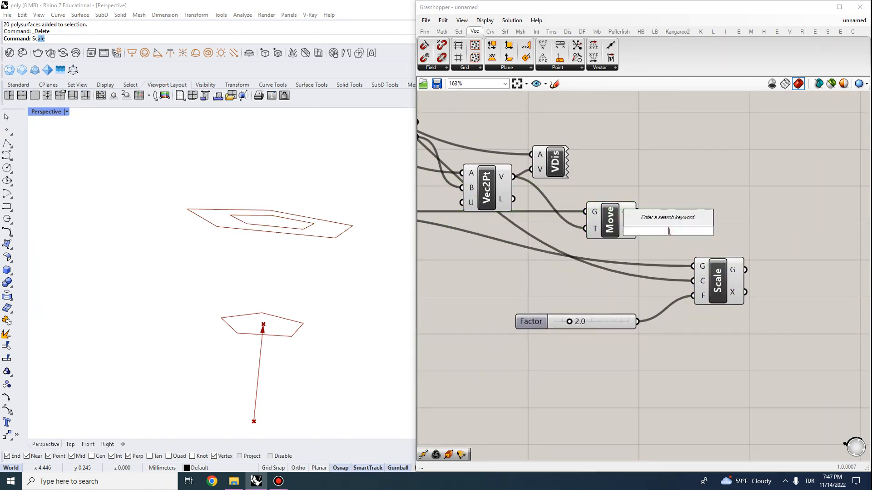
pyautogui.write('area')
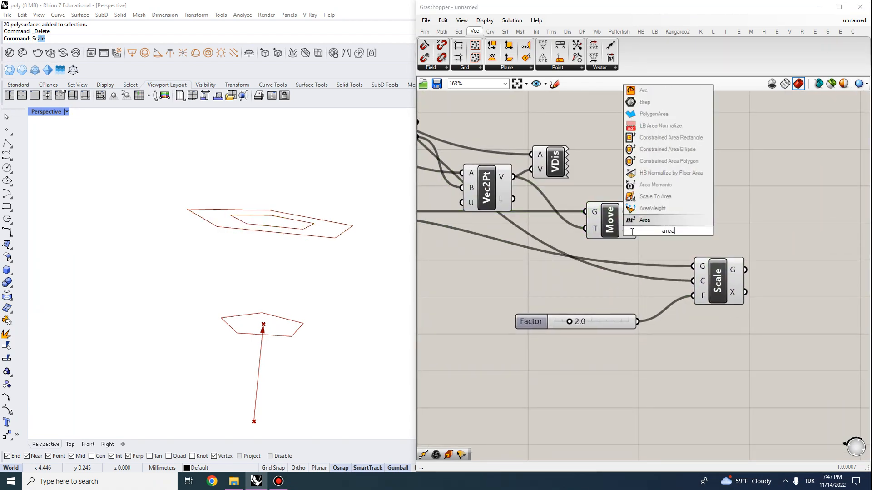
pyautogui.click(664, 223)
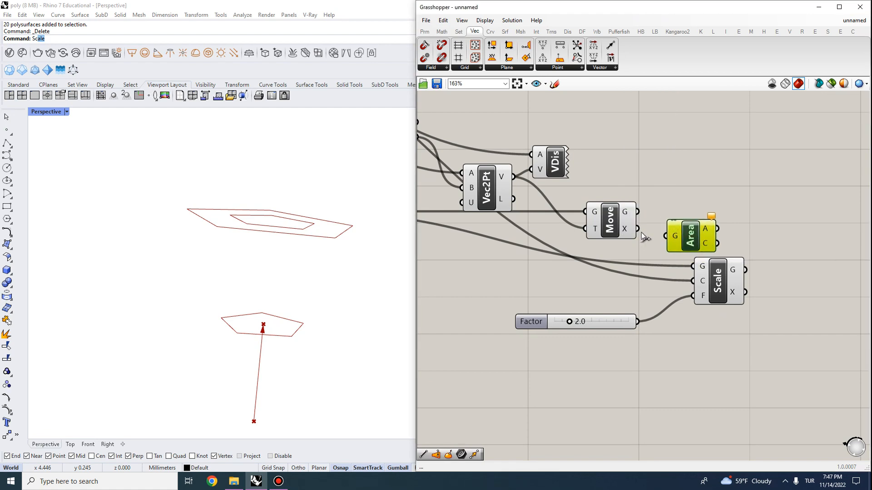
pyautogui.moveTo(729, 293); pyautogui.dragTo(771, 279)
pyautogui.moveTo(671, 228); pyautogui.dragTo(672, 230)
pyautogui.moveTo(677, 237); pyautogui.dragTo(675, 220)
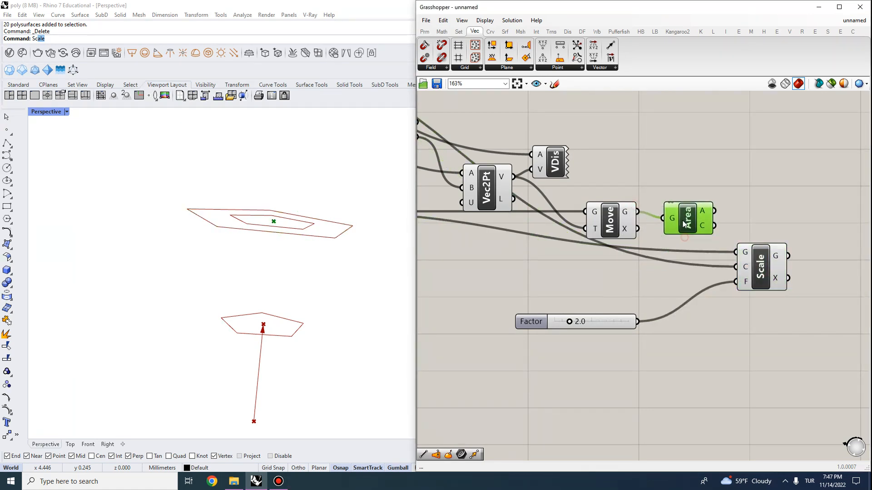
# - Rewire Scale to use the second Area's centroid as its center and the Move output as its geometry
pyautogui.moveTo(271, 220); pyautogui.dragTo(276, 247, button='right')
pyautogui.scroll(2, 296, 217)
pyautogui.moveTo(666, 221); pyautogui.dragTo(661, 203, button='right')
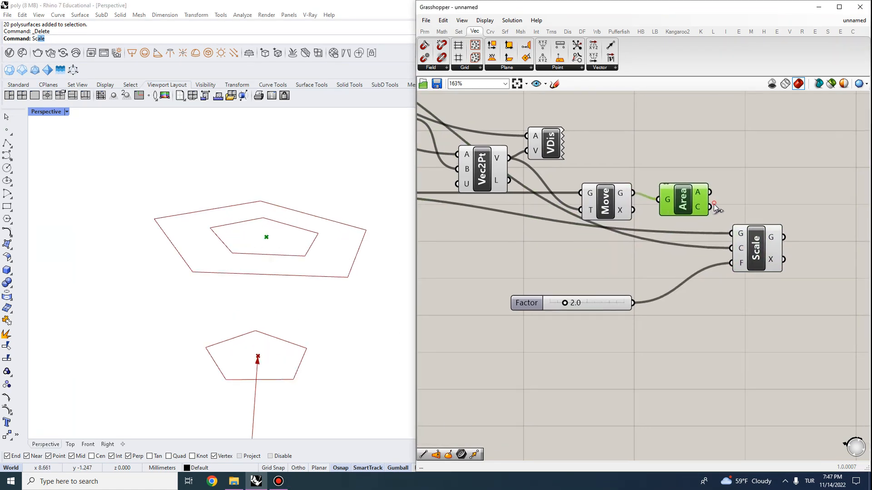
pyautogui.moveTo(729, 234); pyautogui.dragTo(799, 252)
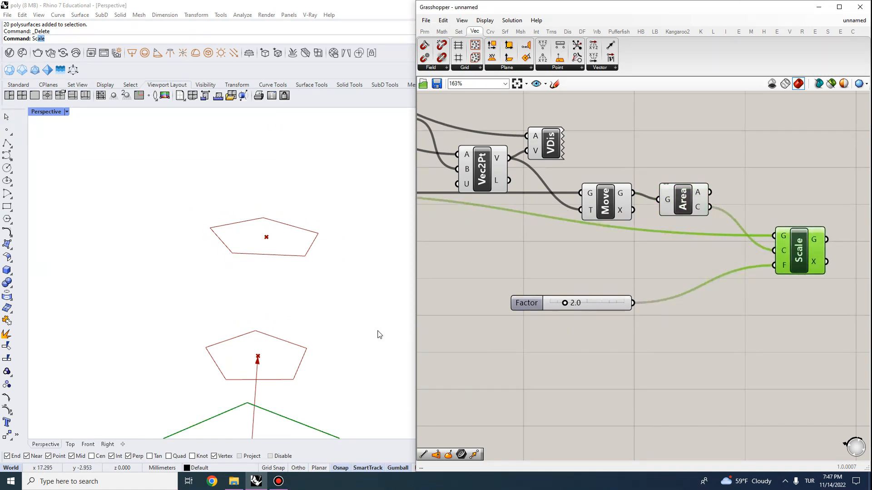
pyautogui.moveTo(606, 203); pyautogui.dragTo(606, 249)
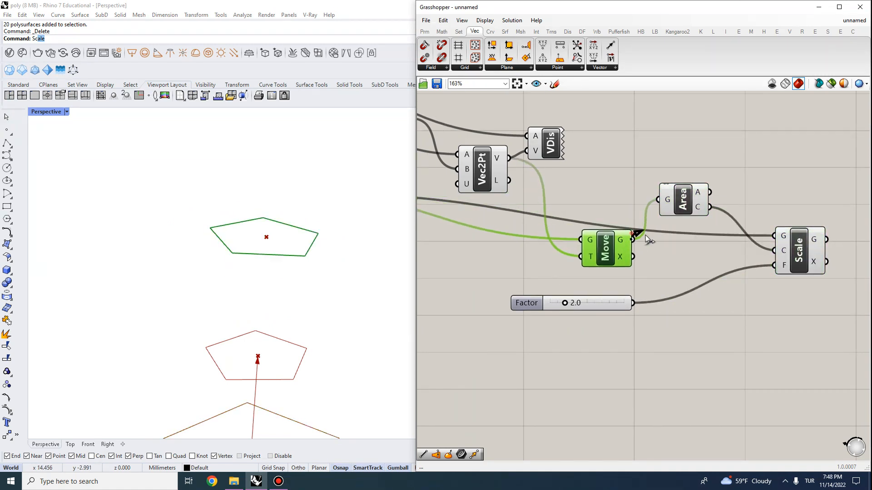
pyautogui.moveTo(797, 262); pyautogui.dragTo(792, 271)
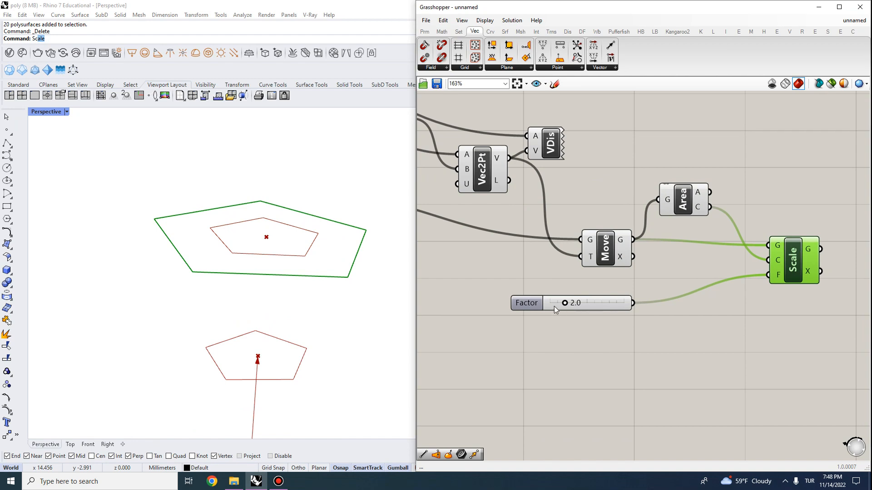
# - Limit the Factor slider's maximum to 1 and set the scale factor to 0.5
pyautogui.doubleClick(542, 304)
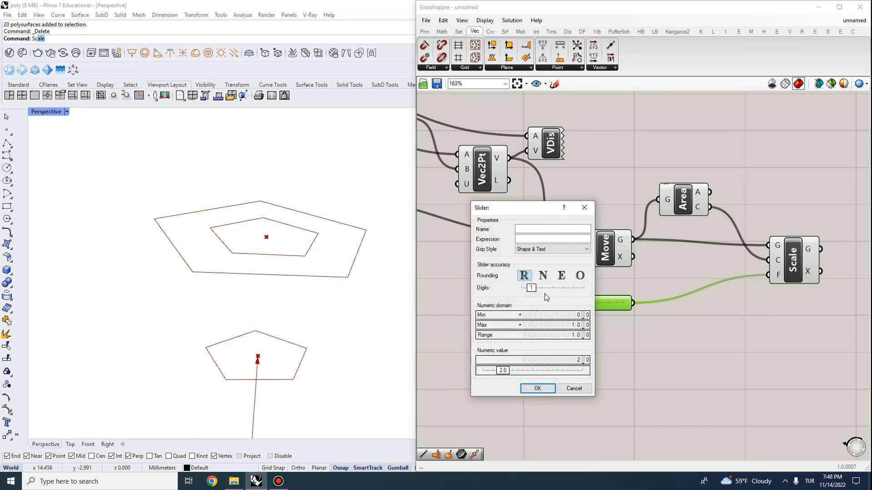
pyautogui.doubleClick(537, 325)
pyautogui.write('1')
pyautogui.press('Return')
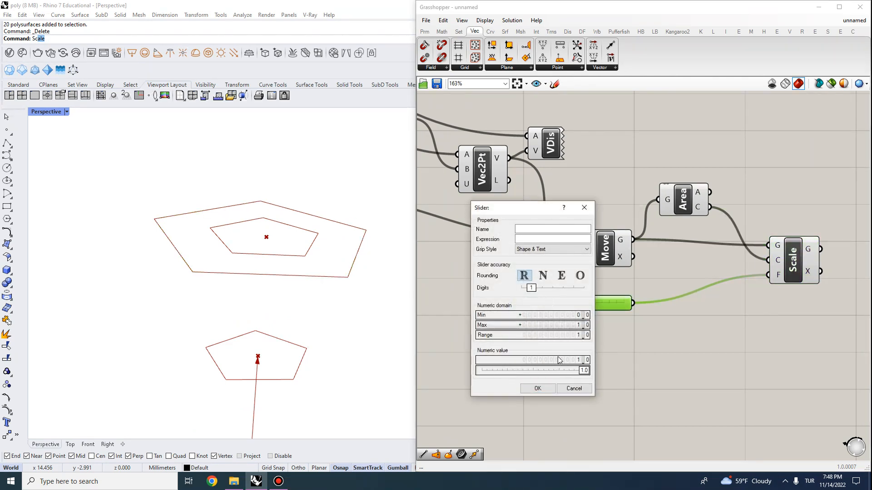
pyautogui.click(547, 390)
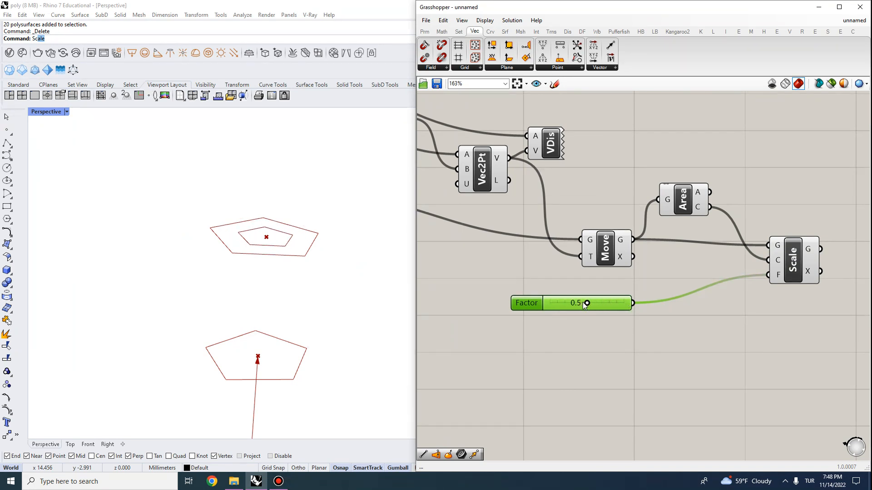
# - Examine the reduced pentagon from Scale against the moved and original pentagons, and review the component chain
pyautogui.moveTo(350, 340); pyautogui.dragTo(352, 298, button='right')
pyautogui.scroll(-5, 284, 273)
pyautogui.moveTo(282, 277); pyautogui.dragTo(293, 315, button='right')
pyautogui.moveTo(701, 257); pyautogui.dragTo(568, 247, button='right')
pyautogui.click(653, 251)
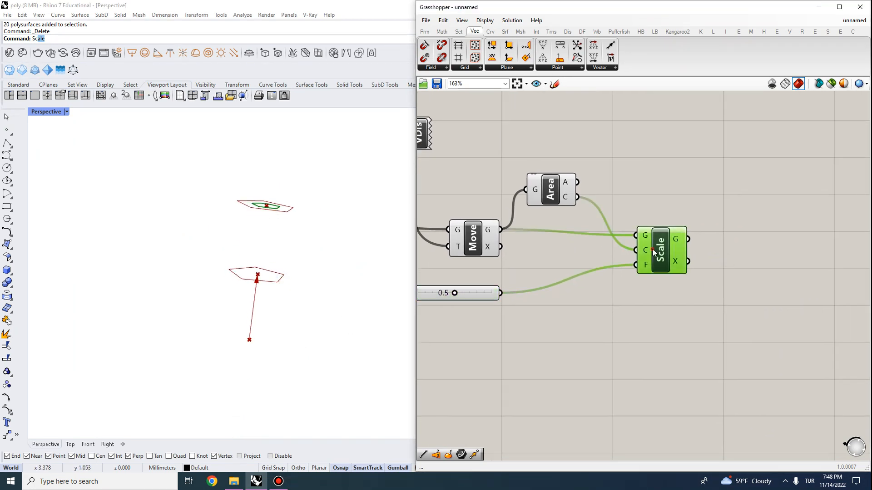
pyautogui.moveTo(472, 269); pyautogui.dragTo(617, 333, button='right')
pyautogui.scroll(-3, 611, 262)
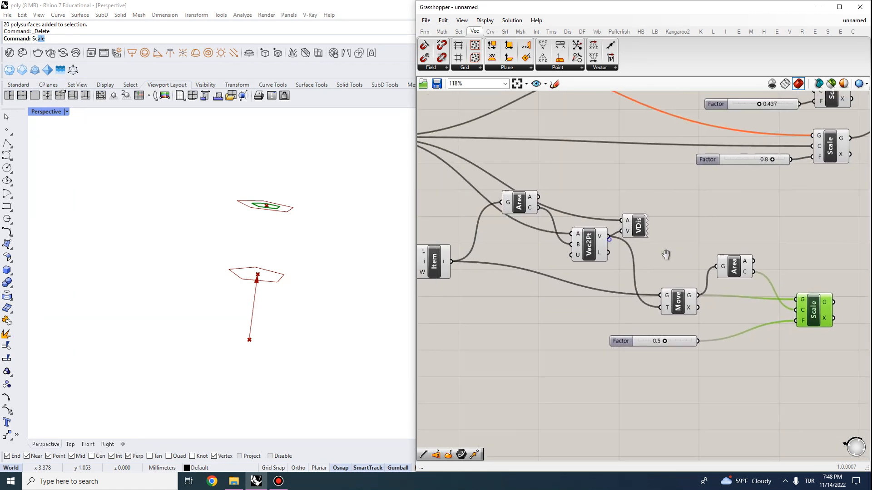
pyautogui.click(463, 271)
pyautogui.click(781, 306)
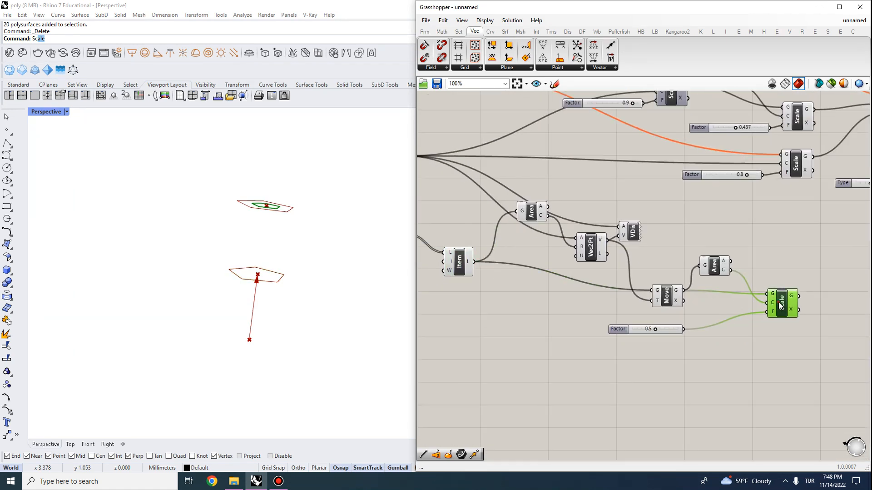
# - Add a Merge component after Scale, beyond the end of the pentagon chain
pyautogui.moveTo(780, 280); pyautogui.dragTo(661, 269, button='right')
pyautogui.click(732, 269)
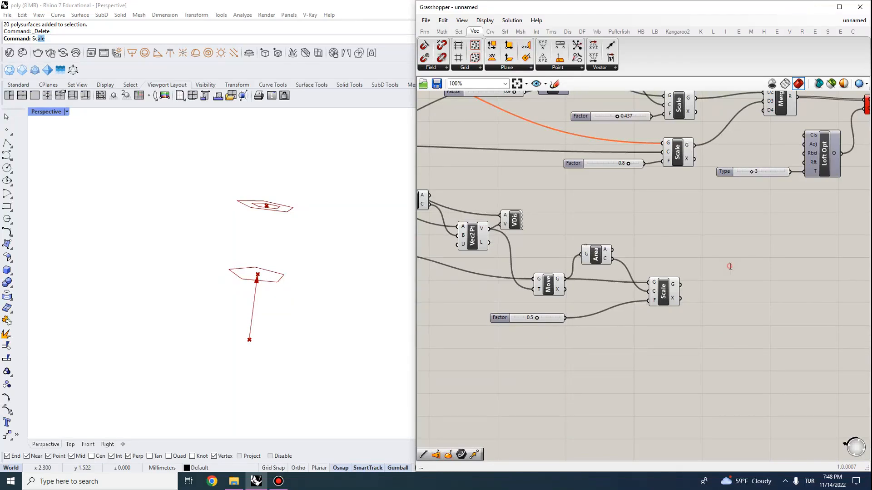
pyautogui.doubleClick(730, 266)
pyautogui.write('mre')
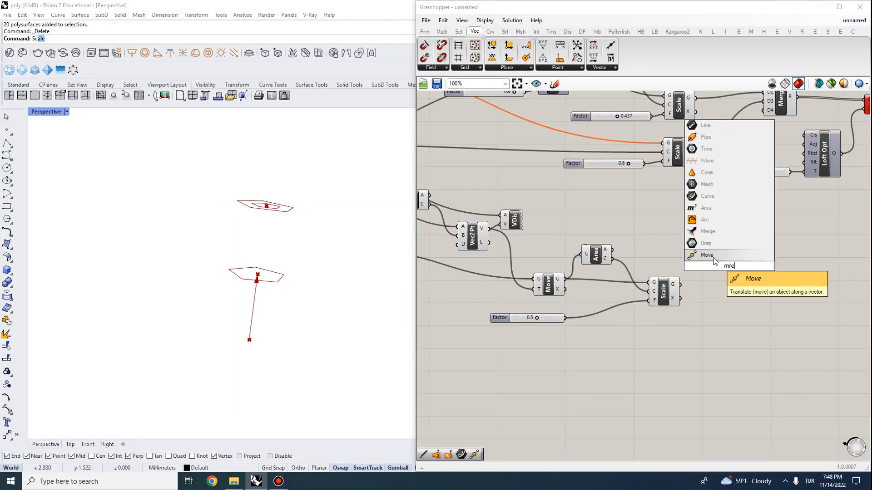
pyautogui.press('BackSpace')
pyautogui.press('BackSpace')
pyautogui.write('erg')
pyautogui.click(718, 256)
pyautogui.scroll(3, 741, 270)
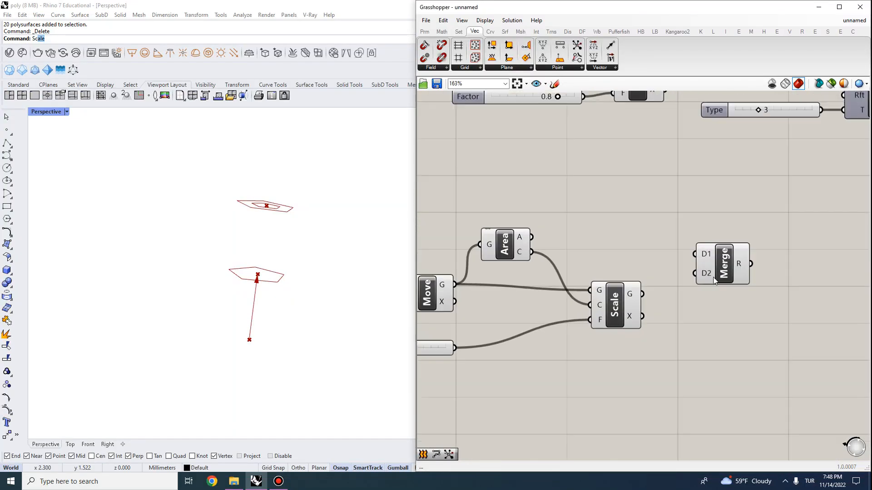
# - Feed Merge's D1 with Item's original pentagon and D2 with Scale's geometry output
pyautogui.scroll(-5, 722, 254)
pyautogui.moveTo(565, 199); pyautogui.dragTo(593, 221, button='right')
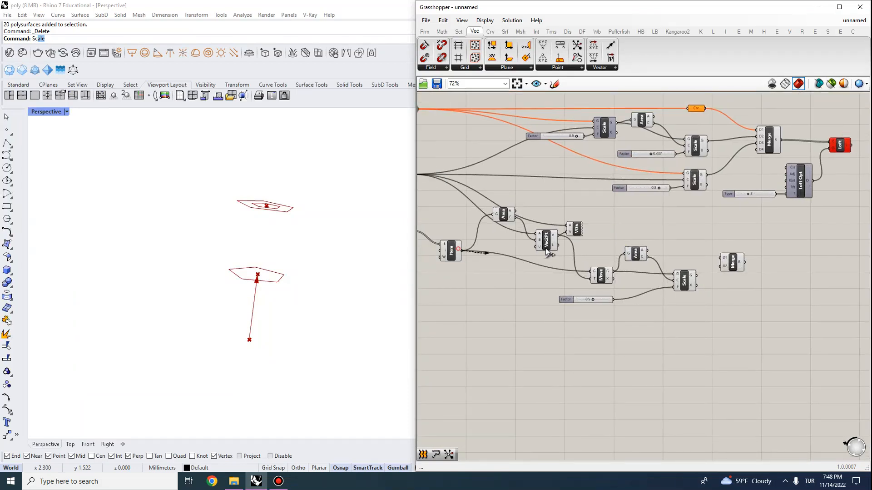
pyautogui.scroll(3, 739, 262)
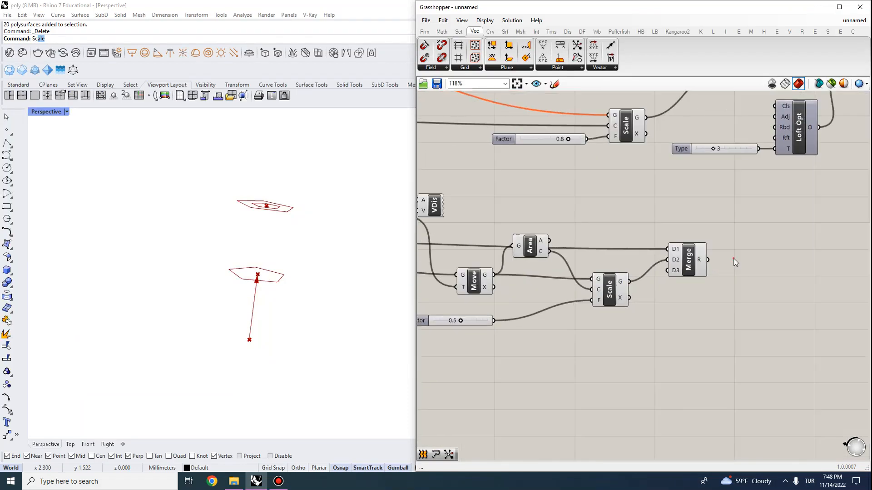
# - Add a Loft component beside the new Merge and connect Merge's result to its curves input
pyautogui.doubleClick(732, 260)
pyautogui.write('loft')
pyautogui.click(726, 251)
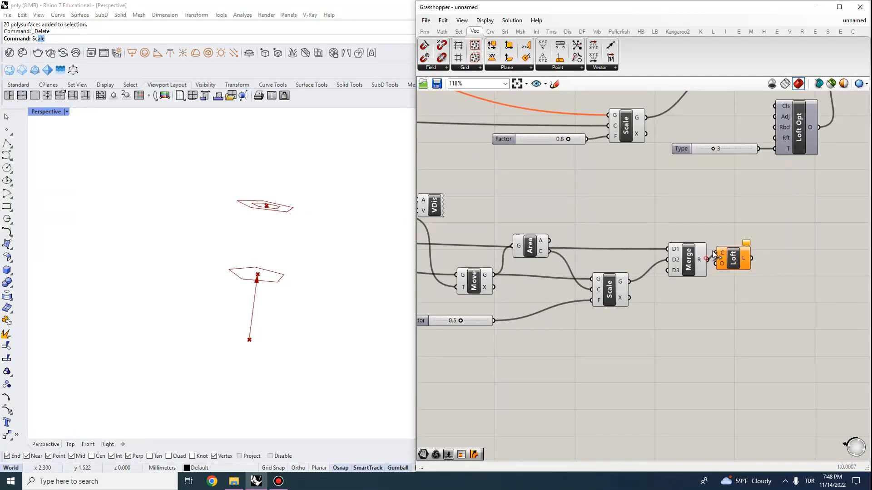
pyautogui.moveTo(708, 259); pyautogui.dragTo(717, 253)
pyautogui.moveTo(735, 262); pyautogui.dragTo(767, 276)
pyautogui.moveTo(352, 263); pyautogui.dragTo(342, 287, button='right')
# - Set the Factor slider of the moved pentagon's Scale to 0.4 and check the lofted spike
pyautogui.scroll(4, 315, 273)
pyautogui.moveTo(501, 306); pyautogui.dragTo(633, 300, button='right')
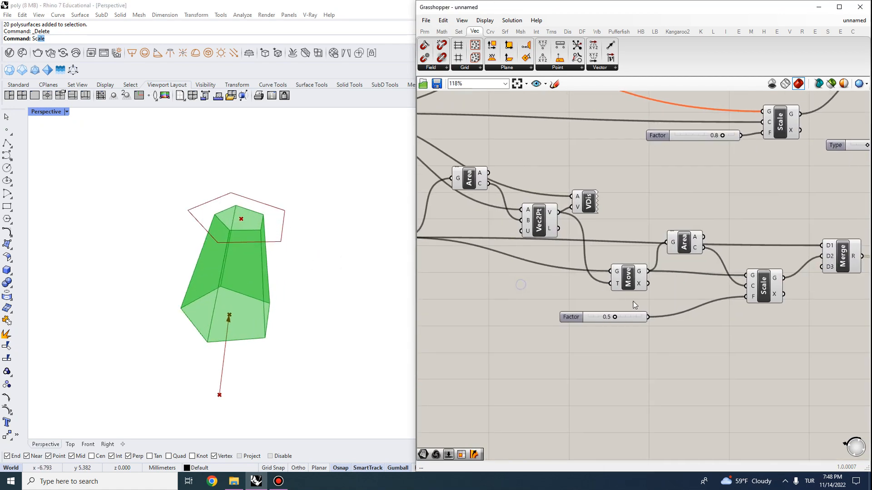
pyautogui.scroll(2, 614, 324)
pyautogui.moveTo(606, 323); pyautogui.dragTo(597, 313)
pyautogui.moveTo(267, 322)
pyautogui.mouseDown(button='right')
pyautogui.moveTo(277, 299)
pyautogui.moveTo(312, 307)
pyautogui.moveTo(280, 313)
pyautogui.mouseUp(button='right')
pyautogui.scroll(3, 180, 295)
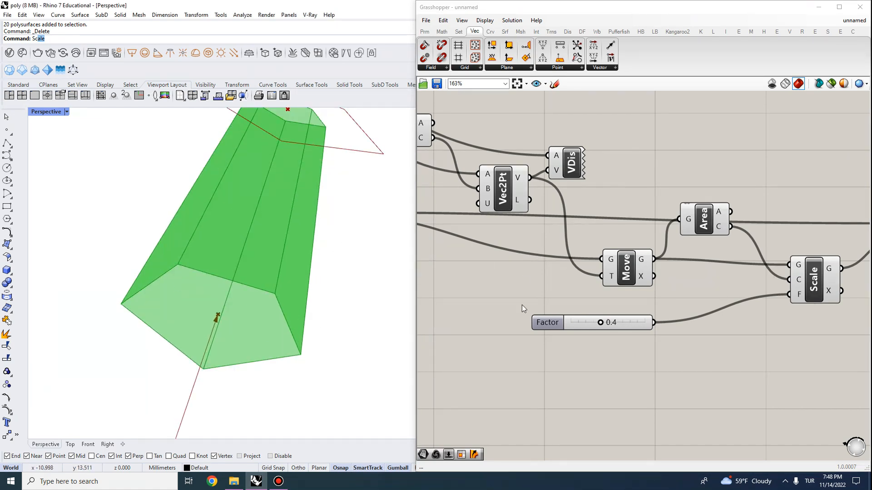
pyautogui.scroll(-3, 522, 308)
pyautogui.click(618, 352)
# - Place the new Loft component closer to Merge's output
pyautogui.scroll(-2, 617, 352)
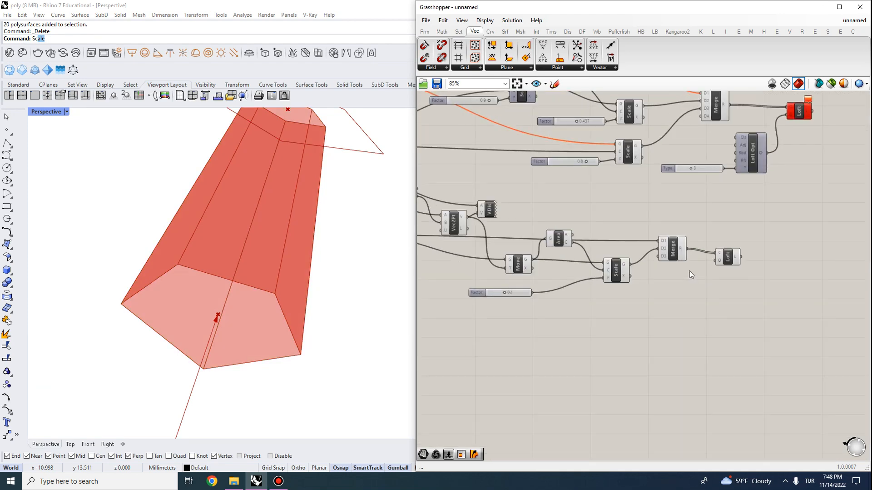
pyautogui.moveTo(728, 257); pyautogui.dragTo(718, 254)
pyautogui.click(729, 300)
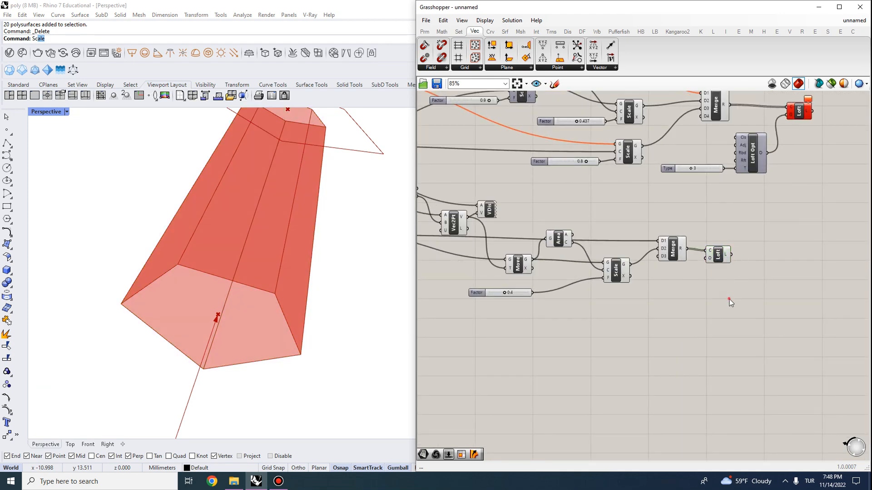
# - Graft the Crv parameter fed by Dispatch's B output and check the spikes on all pentagons
pyautogui.scroll(-1, 729, 302)
pyautogui.moveTo(454, 272); pyautogui.dragTo(567, 182, button='right')
pyautogui.scroll(1, 519, 245)
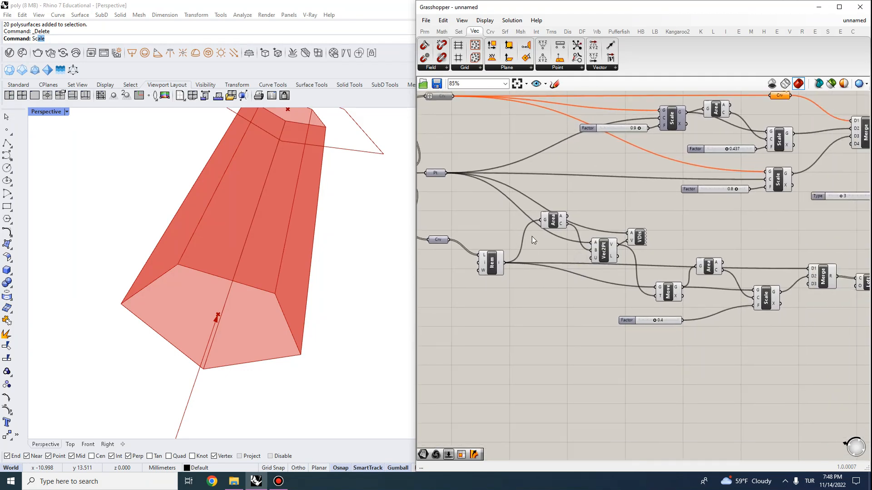
pyautogui.scroll(-1, 534, 240)
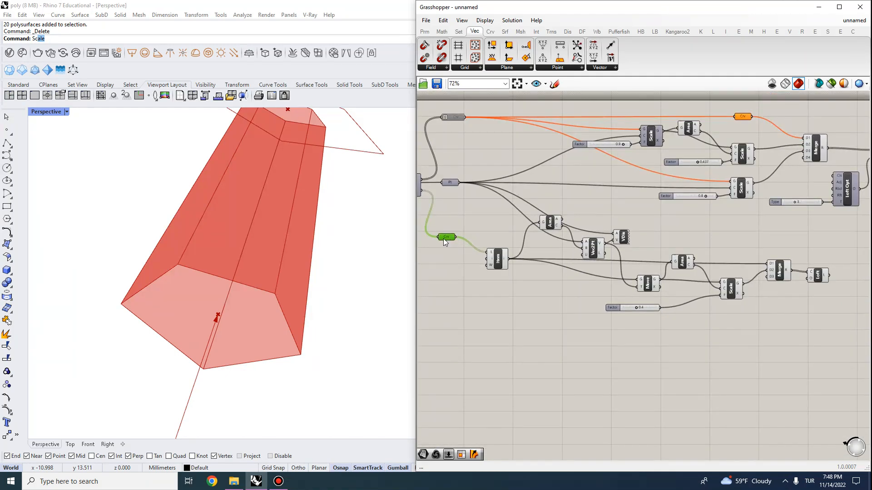
pyautogui.rightClick(445, 241)
pyautogui.click(473, 326)
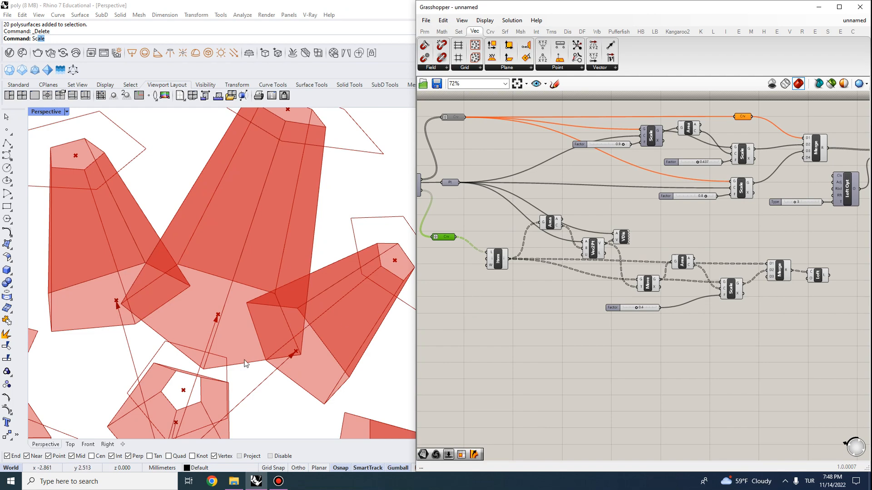
pyautogui.scroll(-6, 244, 362)
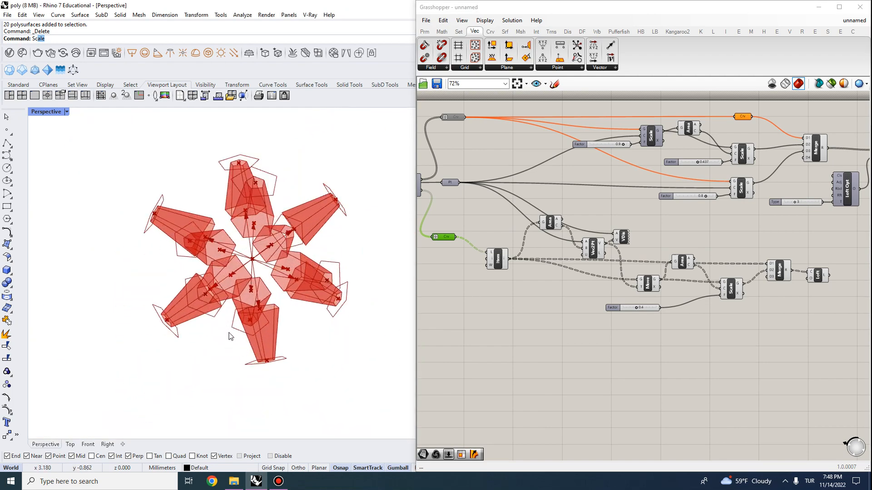
# - Wire the grafted Crv directly to Area, Move and Merge's D1 in place of Item, and remove the Item component
pyautogui.scroll(1, 518, 284)
pyautogui.moveTo(516, 282); pyautogui.dragTo(499, 297)
pyautogui.moveTo(570, 293); pyautogui.dragTo(572, 280, button='right')
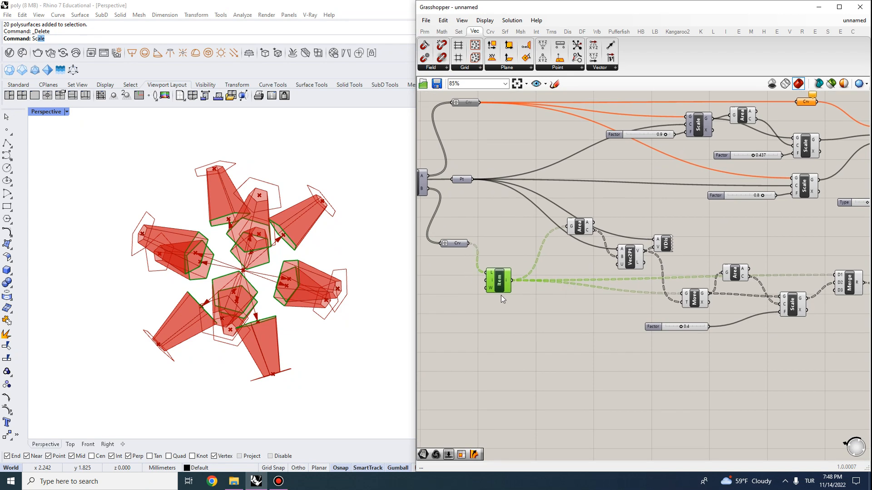
pyautogui.moveTo(500, 282); pyautogui.dragTo(509, 282)
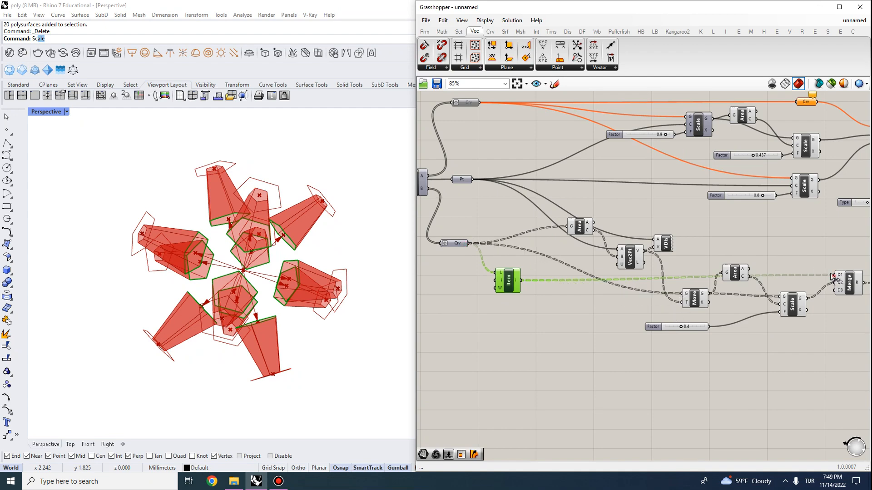
pyautogui.moveTo(832, 276); pyautogui.dragTo(470, 253)
pyautogui.moveTo(508, 290); pyautogui.dragTo(537, 281)
pyautogui.moveTo(847, 287); pyautogui.dragTo(797, 287, button='right')
pyautogui.scroll(-1, 708, 268)
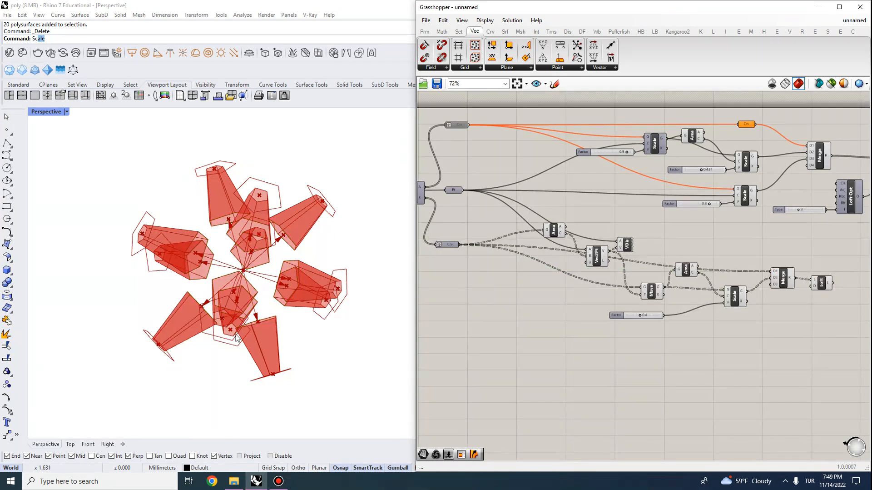
pyautogui.moveTo(236, 337)
pyautogui.mouseDown(button='right')
pyautogui.moveTo(254, 318)
pyautogui.moveTo(232, 327)
pyautogui.moveTo(240, 332)
pyautogui.mouseUp(button='right')
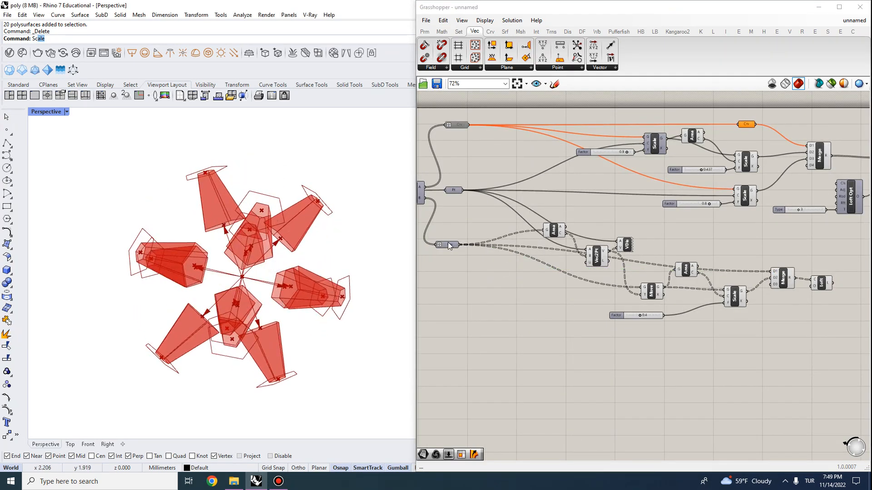
# - Enable the Crv parameter on Dispatch's A output so the upper branch's loft is computed with the spikes
pyautogui.click(448, 245)
pyautogui.scroll(2, 660, 364)
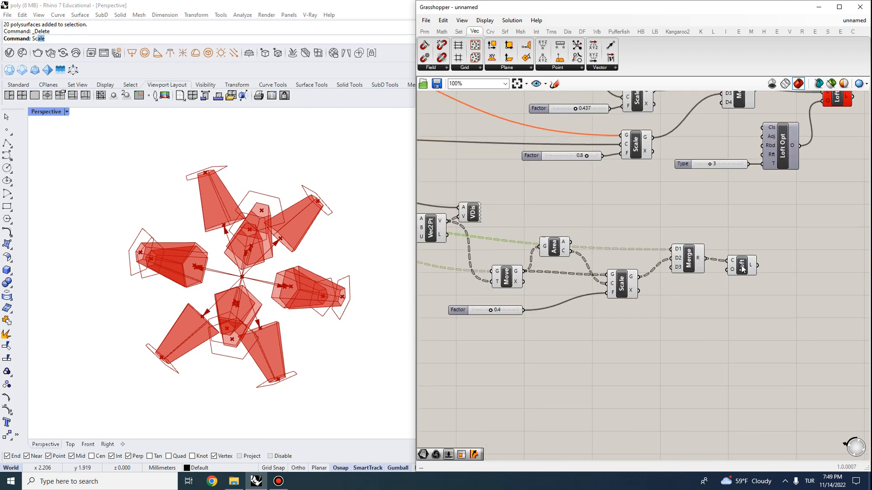
pyautogui.click(660, 361)
pyautogui.moveTo(590, 227); pyautogui.dragTo(863, 359, button='right')
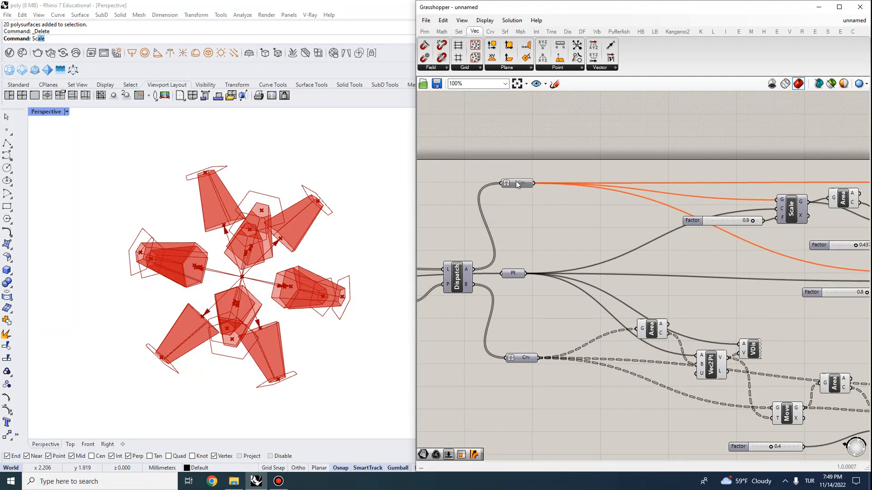
pyautogui.rightClick(517, 183)
pyautogui.click(540, 203)
pyautogui.click(525, 184)
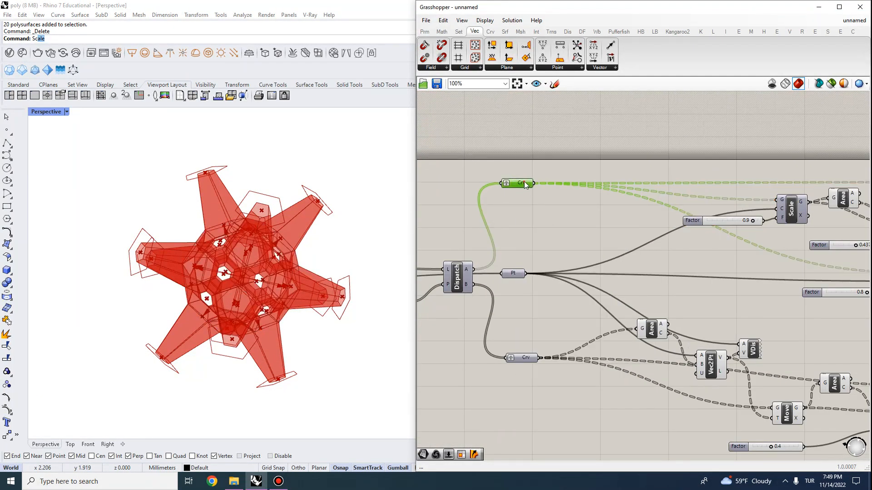
pyautogui.moveTo(337, 321); pyautogui.dragTo(206, 246, button='right')
# - Reposition the spike Loft near Loft Options and connect Loft Options to its options input
pyautogui.scroll(-2, 547, 217)
pyautogui.scroll(-2, 658, 277)
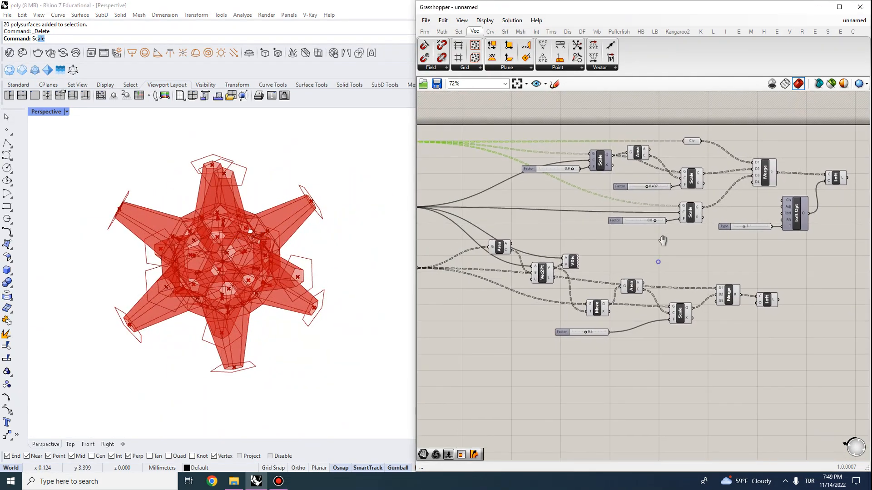
pyautogui.click(776, 294)
pyautogui.moveTo(810, 277); pyautogui.dragTo(695, 240, button='right')
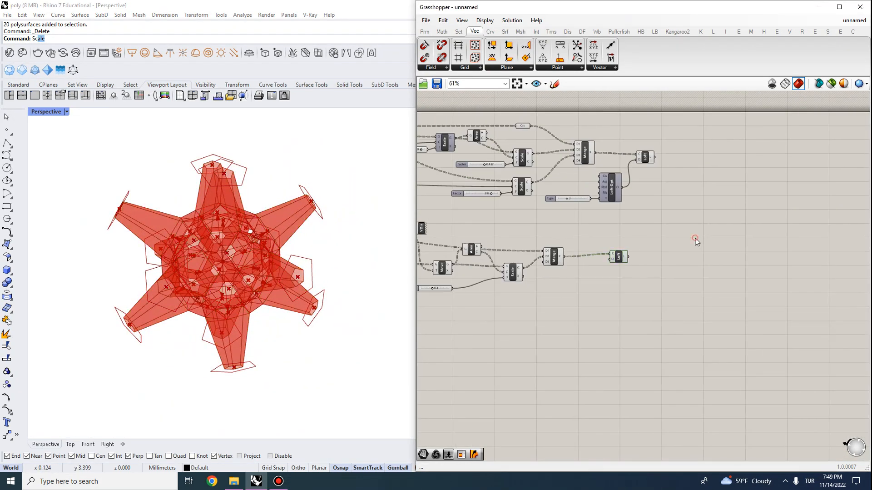
pyautogui.scroll(3, 695, 240)
pyautogui.moveTo(618, 173); pyautogui.dragTo(659, 231)
pyautogui.moveTo(659, 129); pyautogui.dragTo(671, 133)
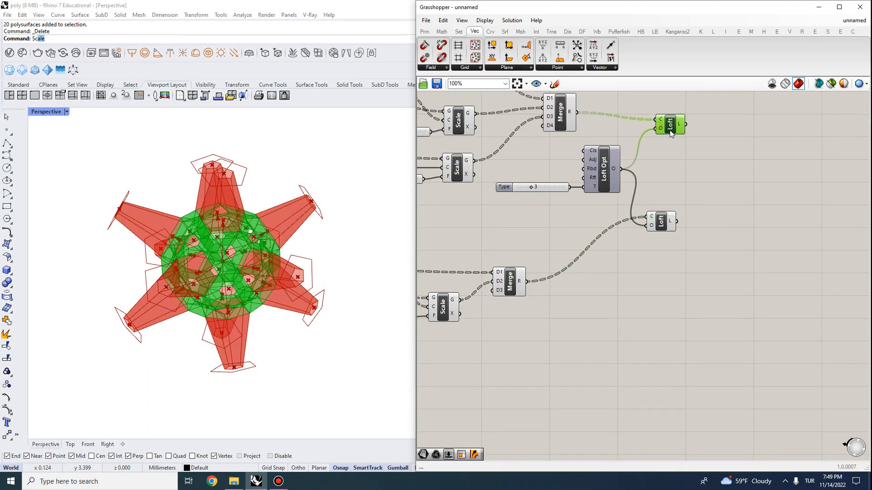
# - Add a Geometry parameter and feed it with the outputs of both Loft components
pyautogui.doubleClick(716, 189)
pyautogui.write('geo')
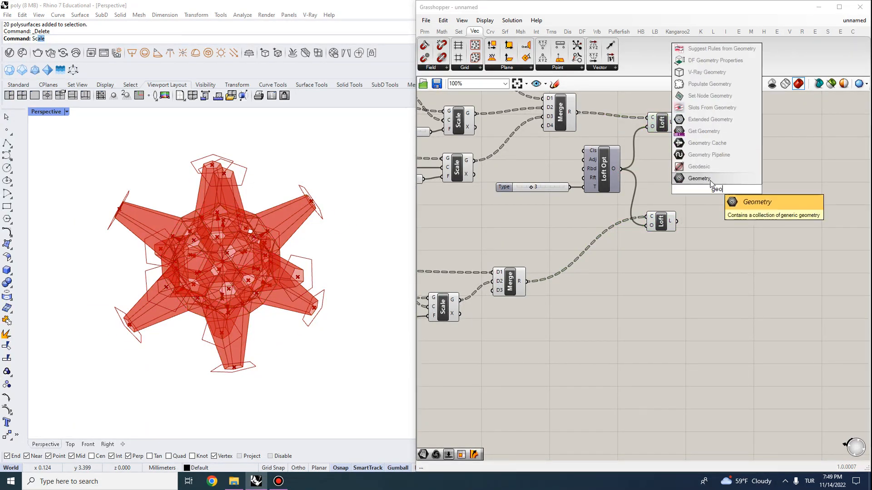
pyautogui.press('Return')
pyautogui.moveTo(712, 179); pyautogui.dragTo(706, 189)
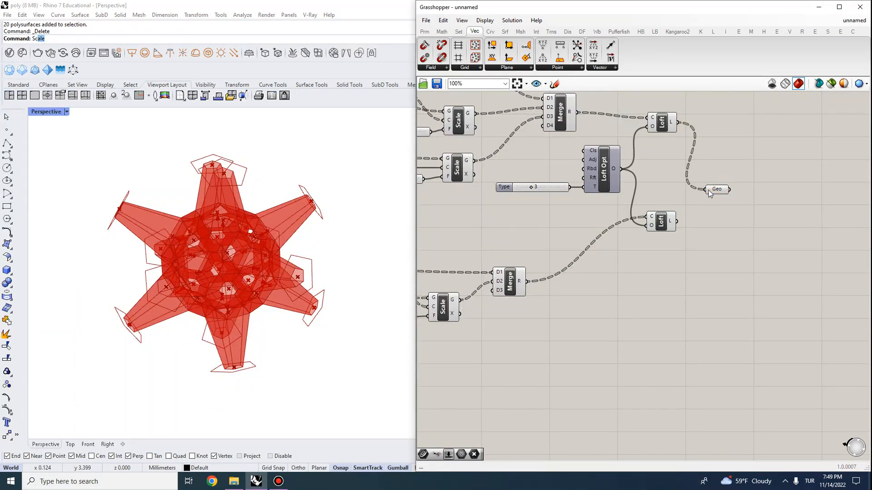
pyautogui.keyDown('shift'); pyautogui.moveTo(677, 221); pyautogui.dragTo(706, 190); pyautogui.keyUp('shift')
pyautogui.click(722, 187)
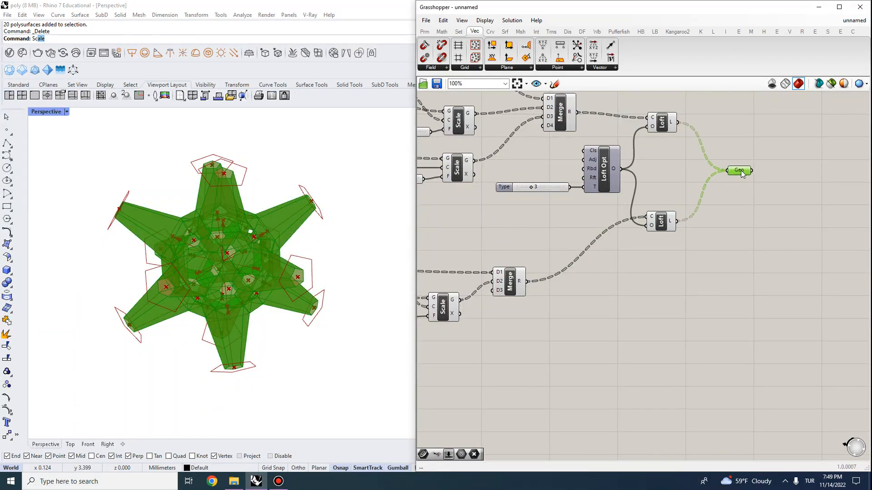
# - Turn off the preview of both branches' components between the source parameters and Geo, leaving only Geo displayed
pyautogui.scroll(-4, 742, 172)
pyautogui.moveTo(767, 340); pyautogui.dragTo(495, 153)
pyautogui.scroll(5, 822, 190)
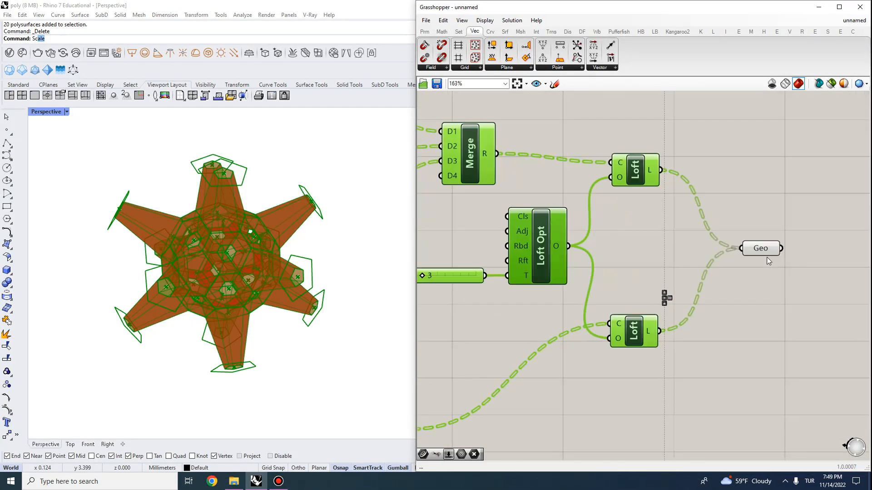
pyautogui.click(761, 246)
pyautogui.scroll(-5, 761, 239)
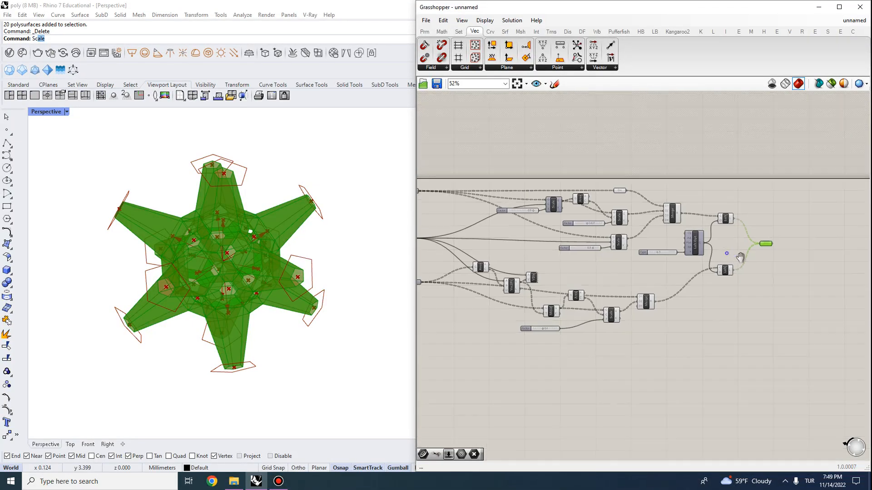
pyautogui.moveTo(793, 349); pyautogui.dragTo(500, 149)
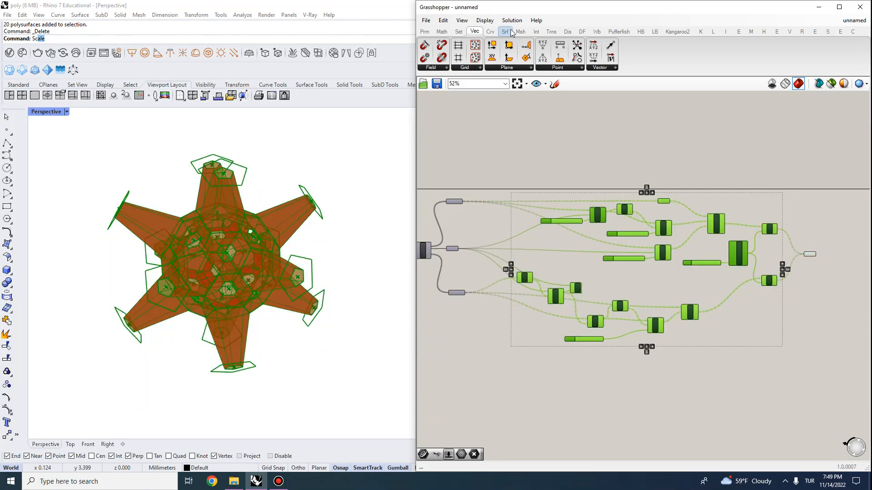
pyautogui.click(520, 32)
pyautogui.click(512, 19)
pyautogui.click(535, 154)
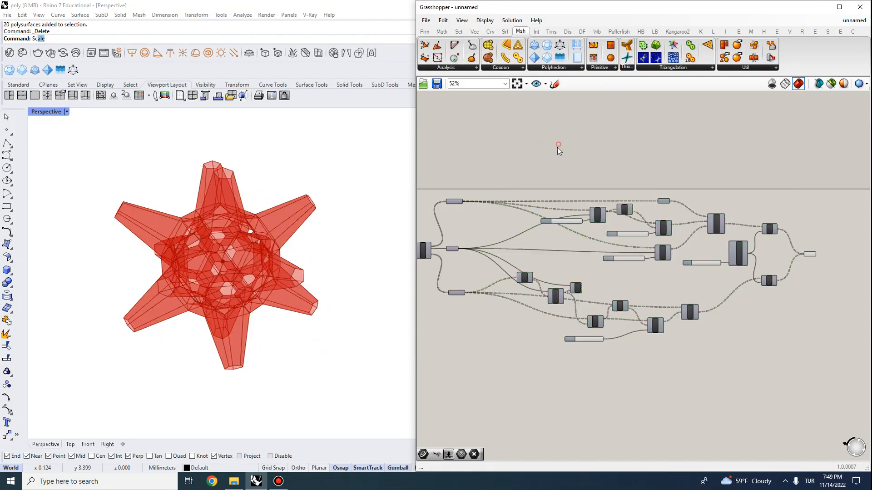
# - Bake the combined Geo parameter onto the Default layer with the default attributes
pyautogui.moveTo(235, 283); pyautogui.dragTo(118, 247, button='right')
pyautogui.scroll(5, 664, 216)
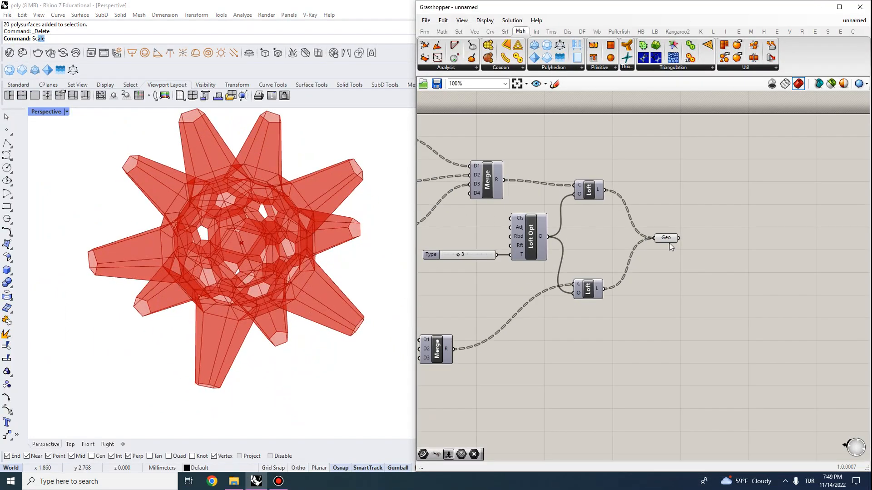
pyautogui.click(666, 239)
pyautogui.rightClick(666, 238)
pyautogui.click(683, 275)
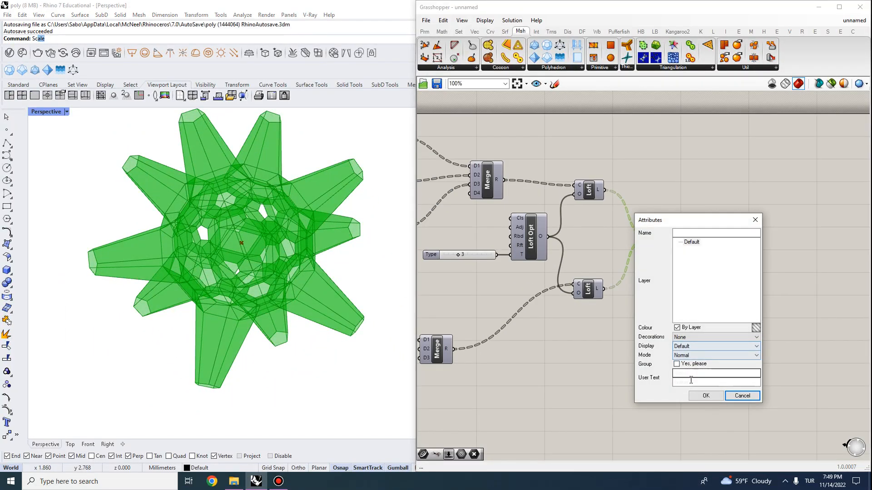
pyautogui.click(695, 395)
# - Select the baked polysurfaces in the Perspective viewport and move them aside from the Grasshopper preview
pyautogui.scroll(-5, 236, 254)
pyautogui.moveTo(344, 371); pyautogui.dragTo(201, 206)
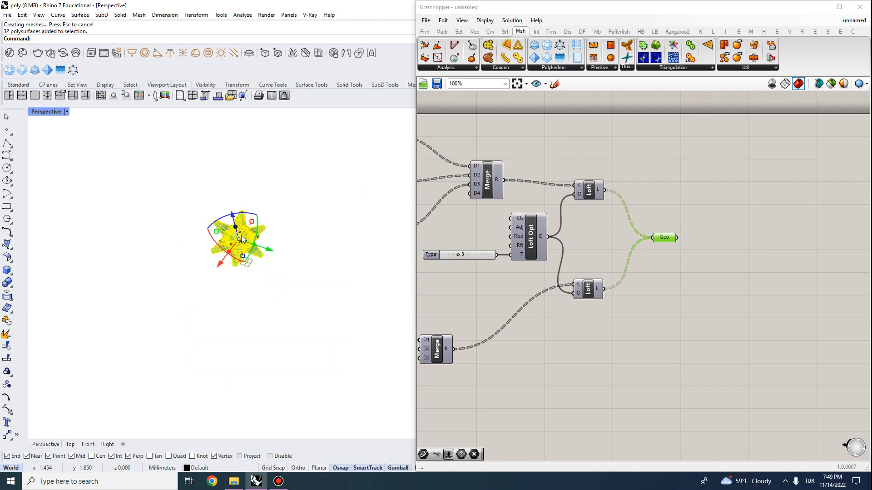
pyautogui.moveTo(262, 243); pyautogui.dragTo(265, 267)
# - Inspect the baked spiked polyhedron from different angles and minimize the Grasshopper window
pyautogui.scroll(5, 318, 309)
pyautogui.moveTo(266, 268); pyautogui.dragTo(290, 276, button='right')
pyautogui.scroll(5, 296, 273)
pyautogui.scroll(-5, 326, 279)
pyautogui.click(818, 7)
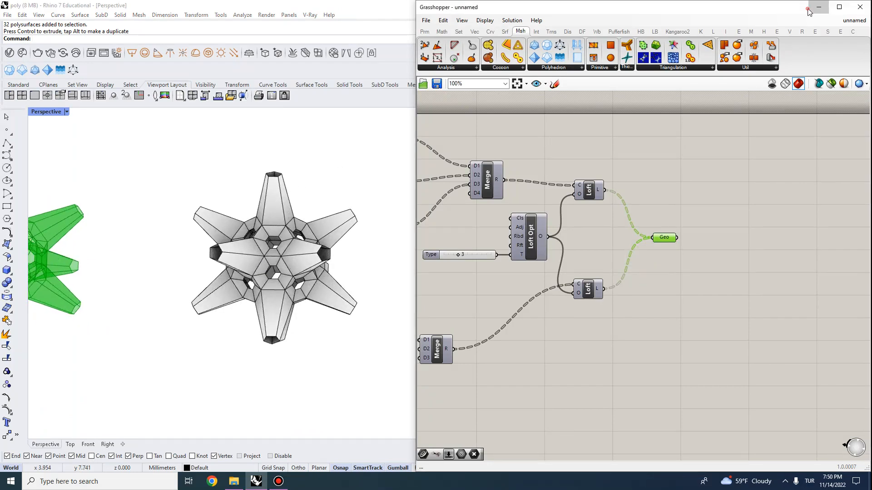
# - Create a horizontal clipping plane through the baked polyhedron in the Perspective viewport
pyautogui.scroll(5, 256, 244)
pyautogui.scroll(8, 325, 215)
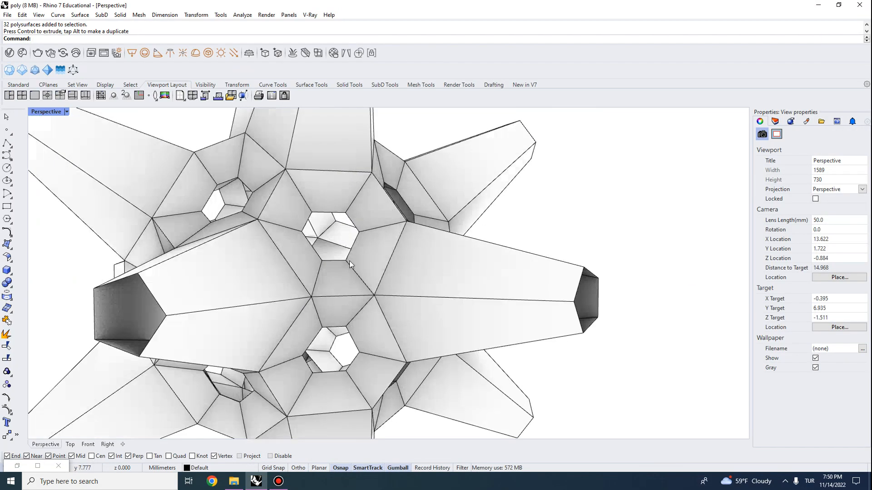
pyautogui.scroll(-15, 293, 269)
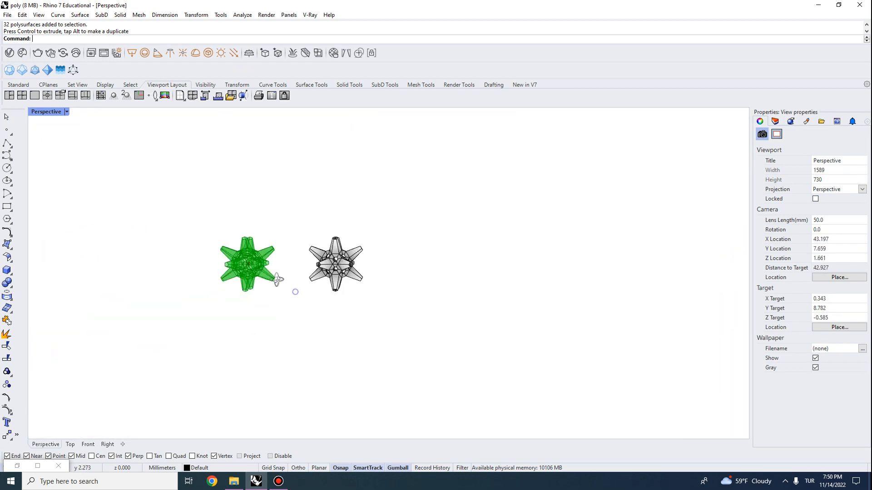
pyautogui.moveTo(531, 354); pyautogui.dragTo(293, 169)
pyautogui.click(222, 366)
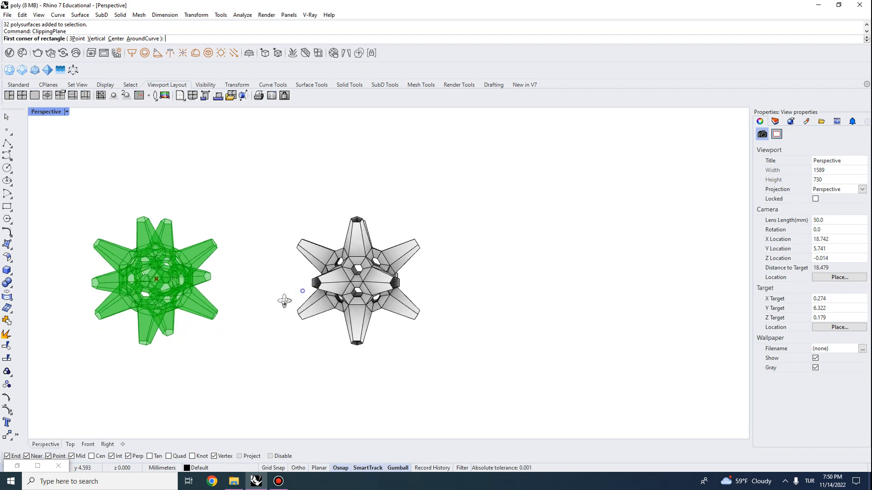
pyautogui.moveTo(284, 301); pyautogui.dragTo(274, 338, button='right')
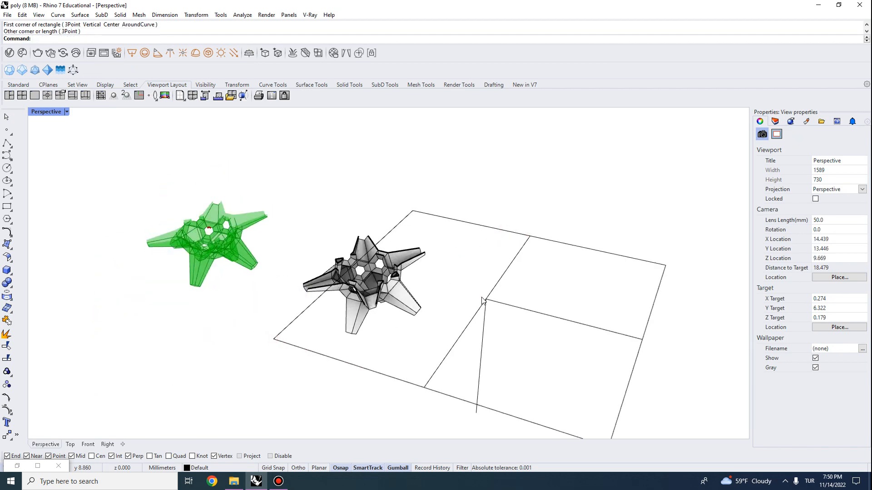
# - Examine the interior of the clipped polyhedron, its hexagonal openings and hollow spikes, up close from several angles
pyautogui.moveTo(480, 323); pyautogui.dragTo(412, 364, button='right')
pyautogui.scroll(9, 403, 313)
pyautogui.moveTo(402, 311); pyautogui.dragTo(291, 314, button='right')
pyautogui.scroll(4, 228, 327)
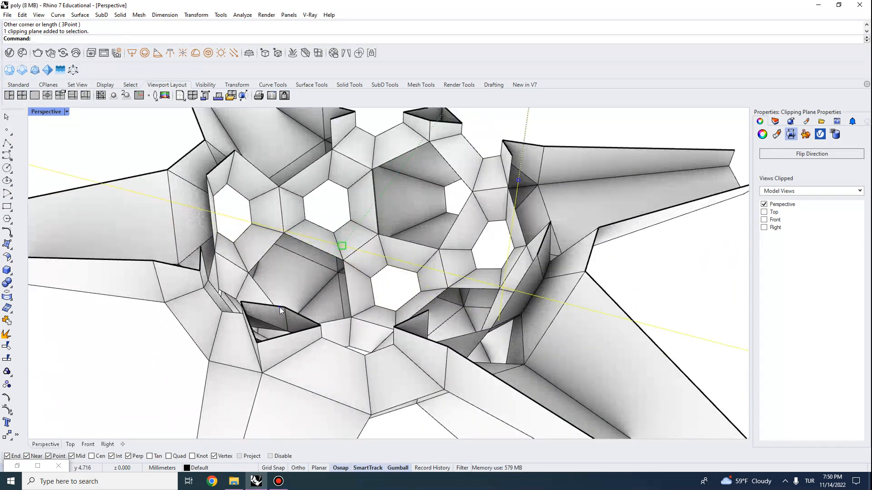
pyautogui.moveTo(228, 326); pyautogui.dragTo(255, 359, button='right')
pyautogui.scroll(-4, 257, 338)
pyautogui.scroll(2, 268, 362)
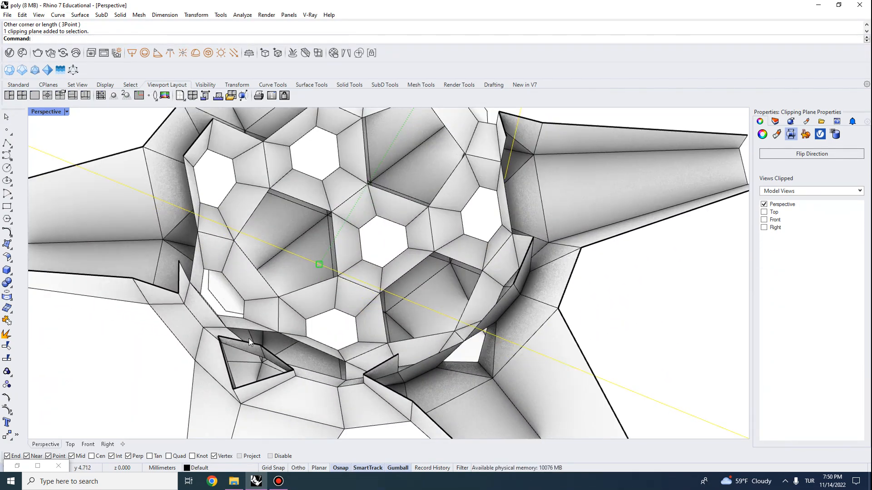
pyautogui.scroll(-5, 210, 297)
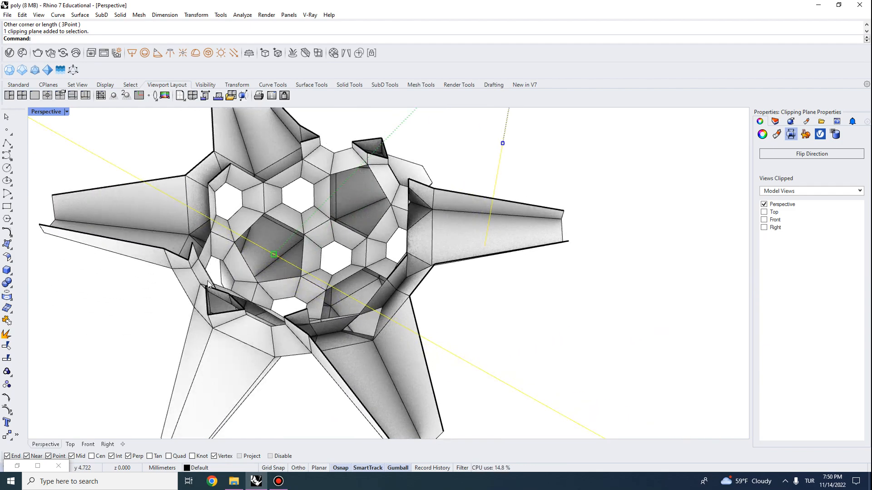
pyautogui.moveTo(237, 237); pyautogui.dragTo(290, 176, button='right')
pyautogui.scroll(4, 184, 209)
pyautogui.scroll(-4, 191, 239)
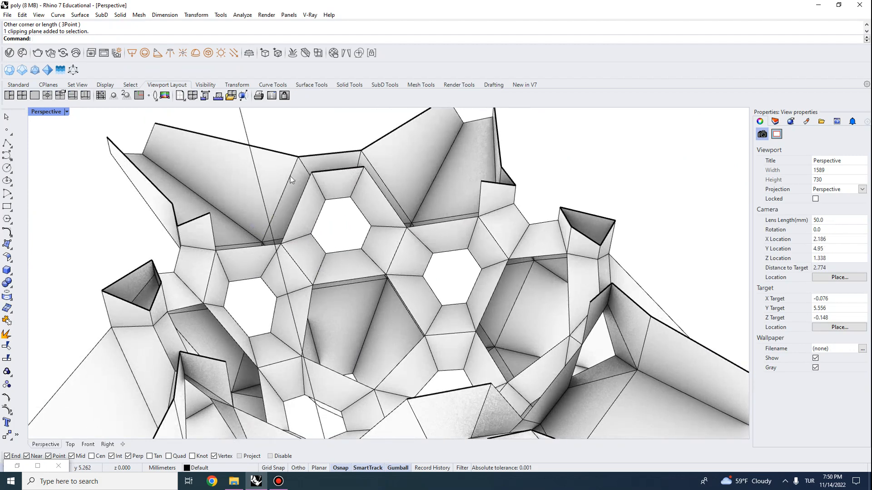
pyautogui.scroll(-16, 307, 227)
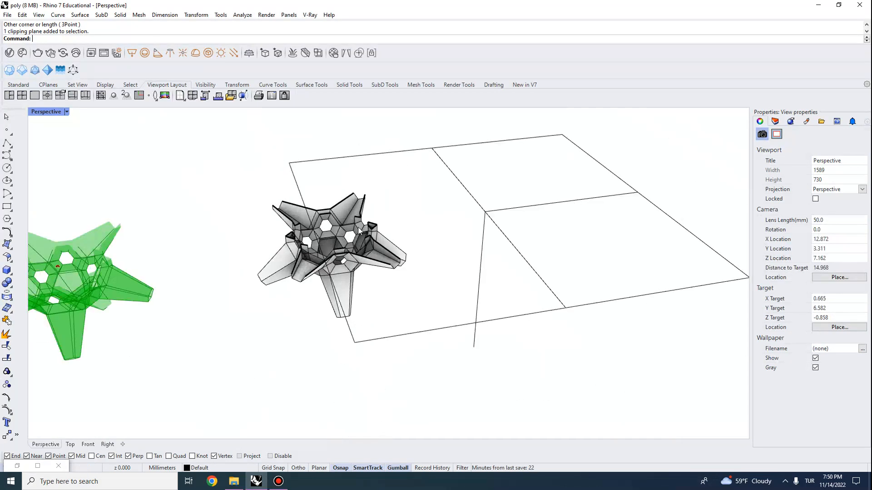
# - Raise the clipping plane about 0.5 mm and examine the polyhedron's interior at the new cut
pyautogui.click(482, 210)
pyautogui.moveTo(487, 186); pyautogui.dragTo(488, 164)
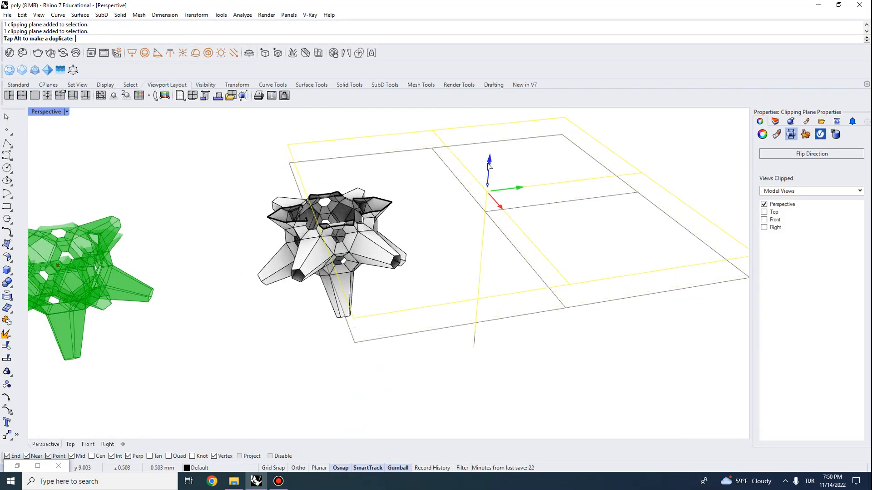
pyautogui.scroll(15, 355, 169)
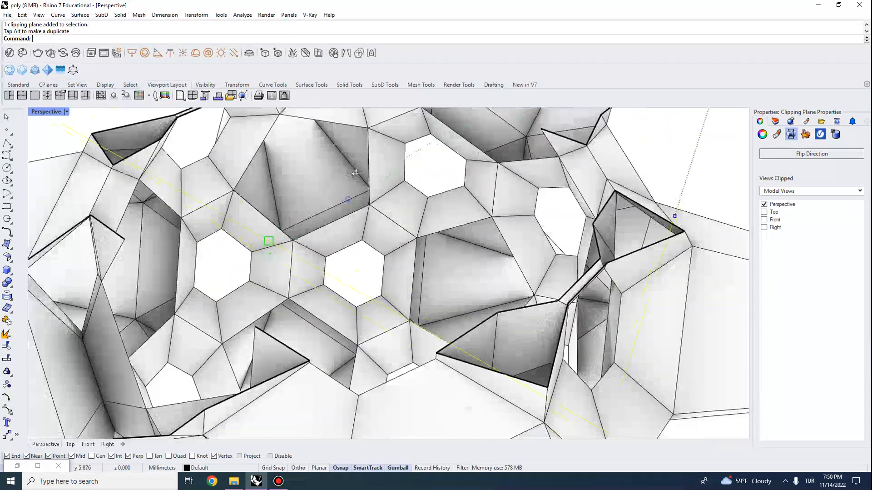
pyautogui.moveTo(355, 173)
pyautogui.mouseDown(button='right')
pyautogui.moveTo(357, 137)
pyautogui.moveTo(362, 185)
pyautogui.mouseUp(button='right')
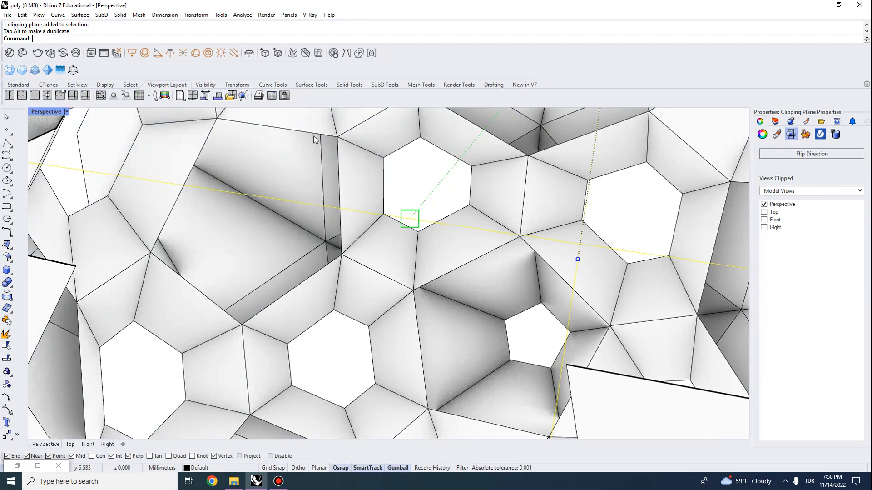
pyautogui.scroll(-16, 266, 258)
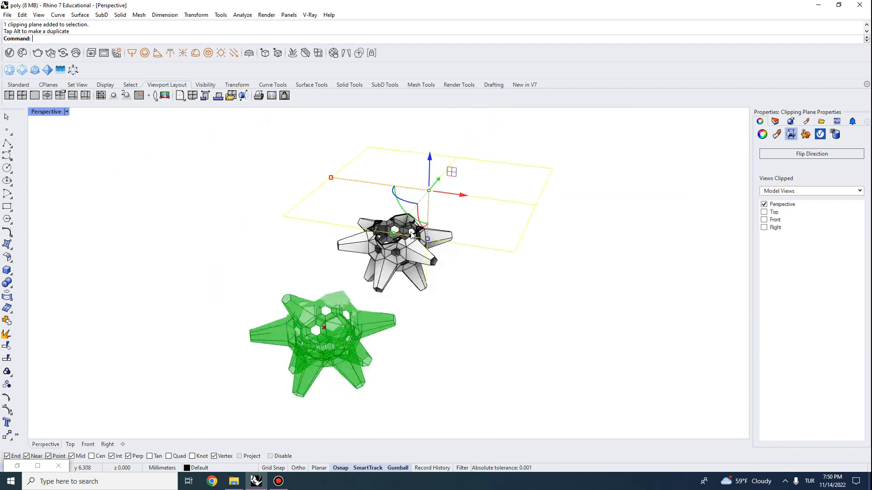
# - Delete the clipping plane and all baked polysurfaces, keeping only the Grasshopper preview in the viewport
pyautogui.click(529, 275)
pyautogui.moveTo(529, 276); pyautogui.dragTo(557, 366, button='right')
pyautogui.moveTo(558, 368); pyautogui.dragTo(329, 115)
pyautogui.moveTo(558, 260); pyautogui.dragTo(532, 328, button='right')
pyautogui.press('Delete')
pyautogui.scroll(4, 329, 274)
pyautogui.moveTo(532, 328); pyautogui.dragTo(352, 141)
pyautogui.press('Delete')
pyautogui.scroll(4, 227, 248)
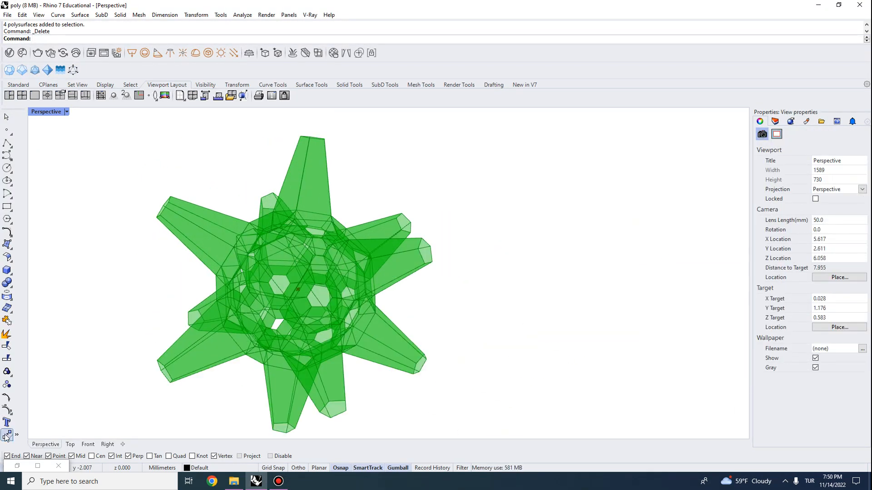
# - Restore the Grasshopper window and hide the combined Geo parameter's geometry from the viewport
pyautogui.click(20, 467)
pyautogui.scroll(-5, 677, 321)
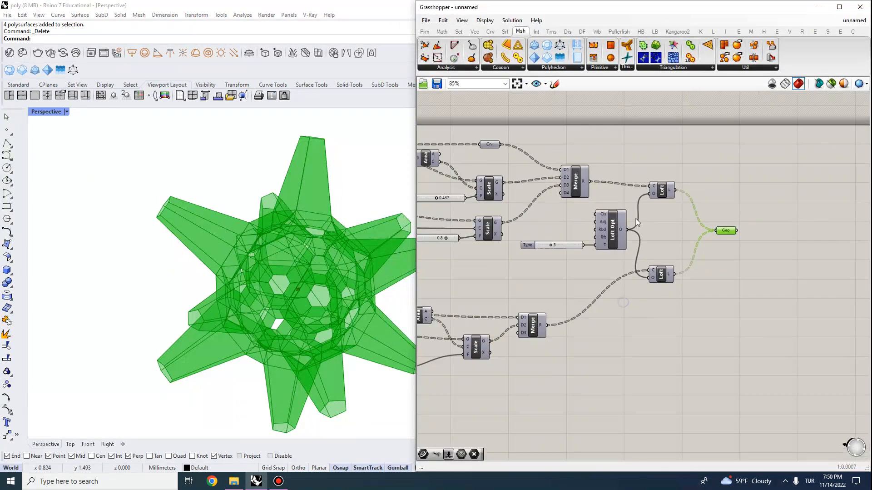
pyautogui.scroll(3, 646, 184)
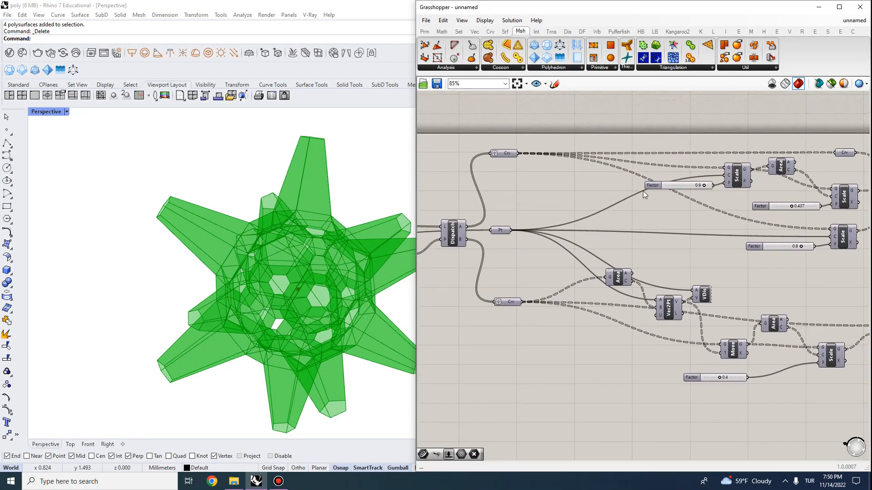
pyautogui.moveTo(684, 188); pyautogui.dragTo(614, 215, button='right')
pyautogui.moveTo(716, 195); pyautogui.dragTo(630, 199, button='right')
pyautogui.moveTo(218, 290); pyautogui.dragTo(284, 305, button='right')
pyautogui.moveTo(744, 223); pyautogui.dragTo(647, 189, button='right')
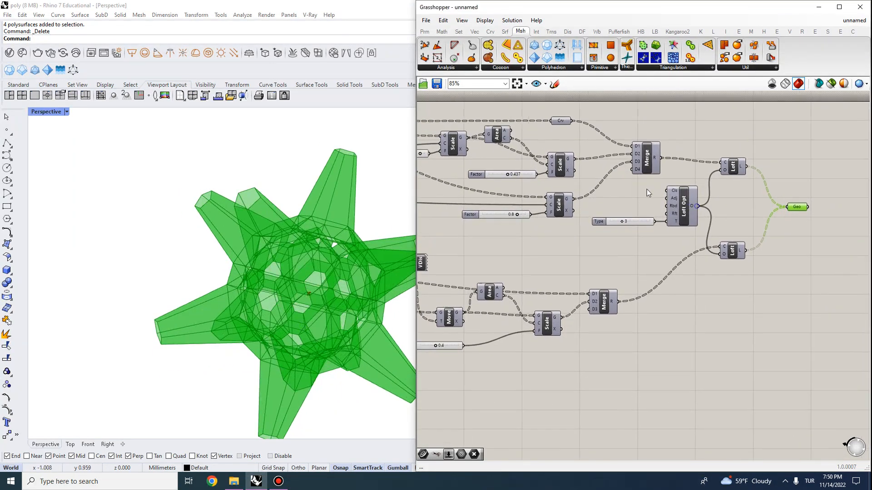
pyautogui.rightClick(798, 210)
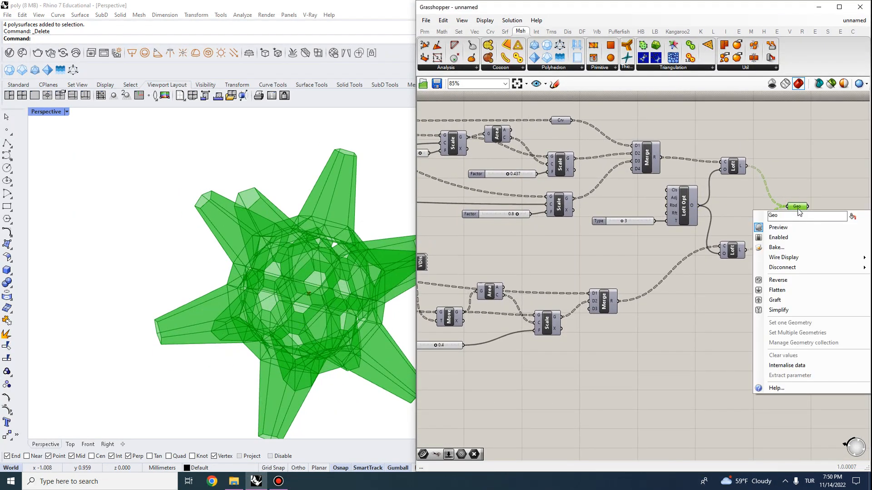
pyautogui.click(793, 236)
# - Turn on the preview of the two hexagon Scale components and the Crv parameter that feed the upper Merge
pyautogui.moveTo(638, 162); pyautogui.dragTo(691, 166, button='right')
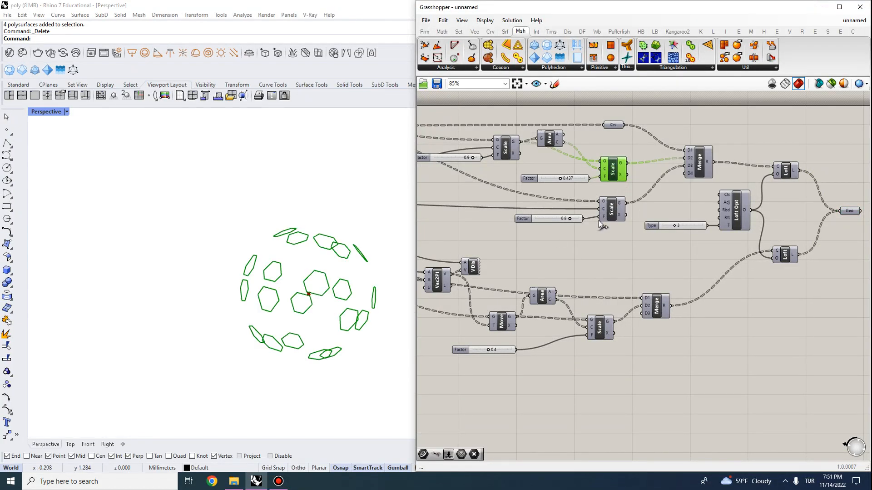
pyautogui.click(625, 227)
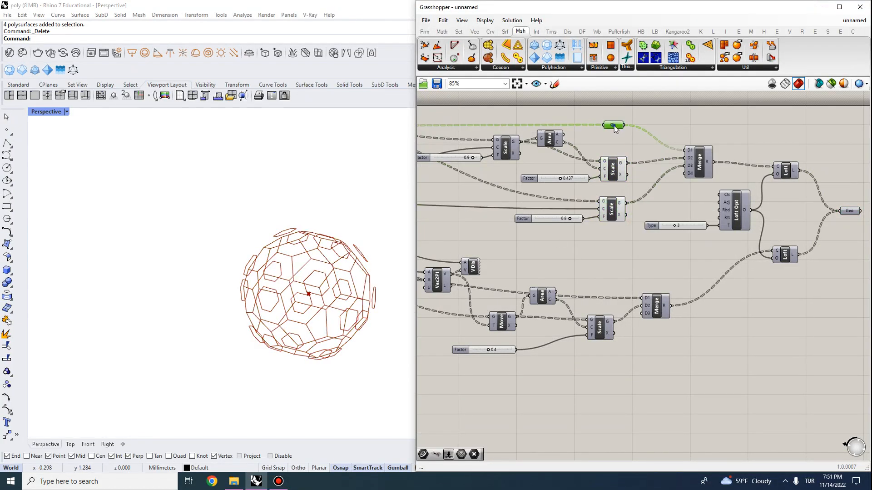
pyautogui.rightClick(613, 126)
pyautogui.click(630, 140)
pyautogui.moveTo(267, 232); pyautogui.dragTo(324, 257, button='right')
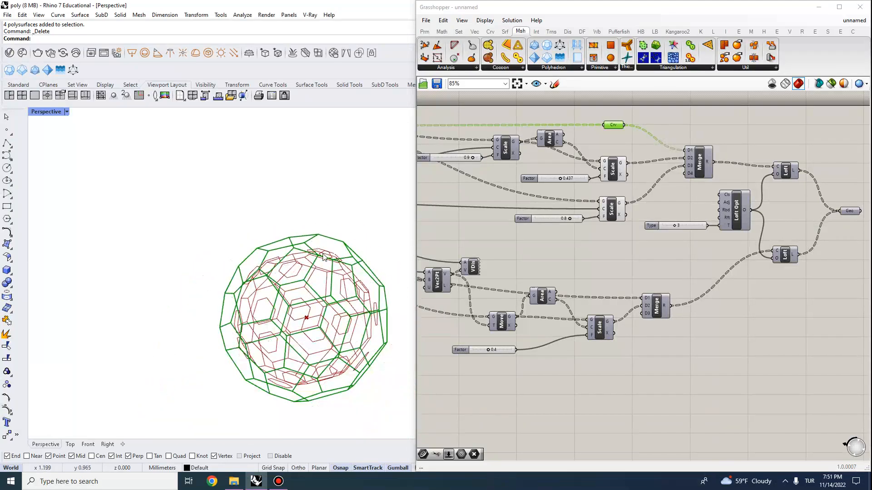
pyautogui.scroll(10, 323, 257)
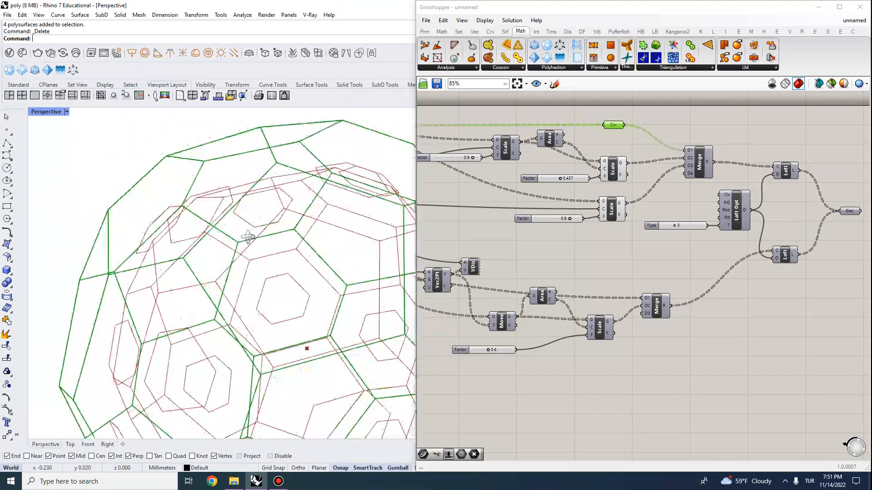
pyautogui.scroll(6, 323, 257)
# - Duplicate the 0.8-factor hexagon Scale below the pentagon branch and drive both Scales with the same Factor slider
pyautogui.moveTo(631, 211); pyautogui.dragTo(687, 218, button='right')
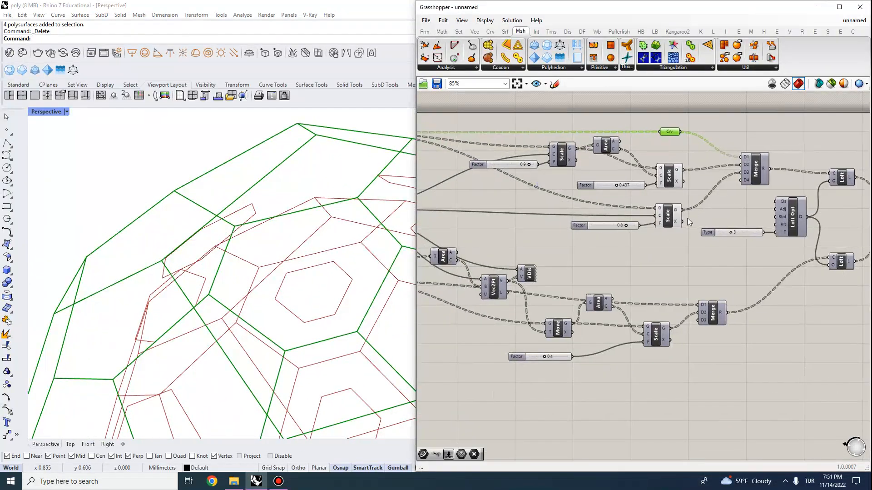
pyautogui.click(667, 221)
pyautogui.moveTo(375, 261); pyautogui.dragTo(226, 271, button='right')
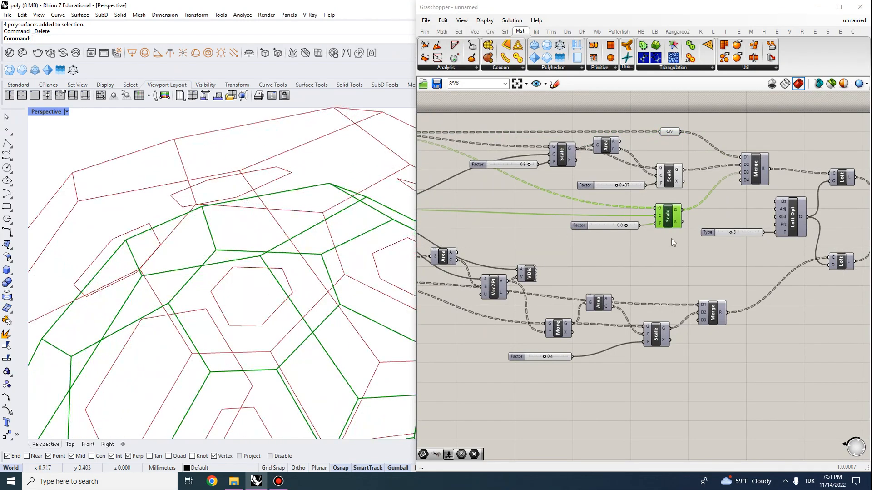
pyautogui.click(607, 226)
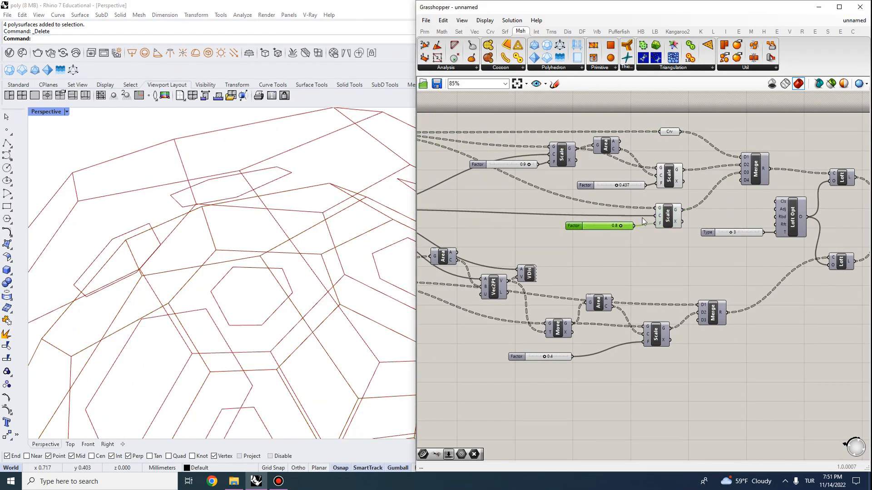
pyautogui.scroll(-1, 646, 203)
pyautogui.moveTo(647, 201); pyautogui.dragTo(710, 189, button='right')
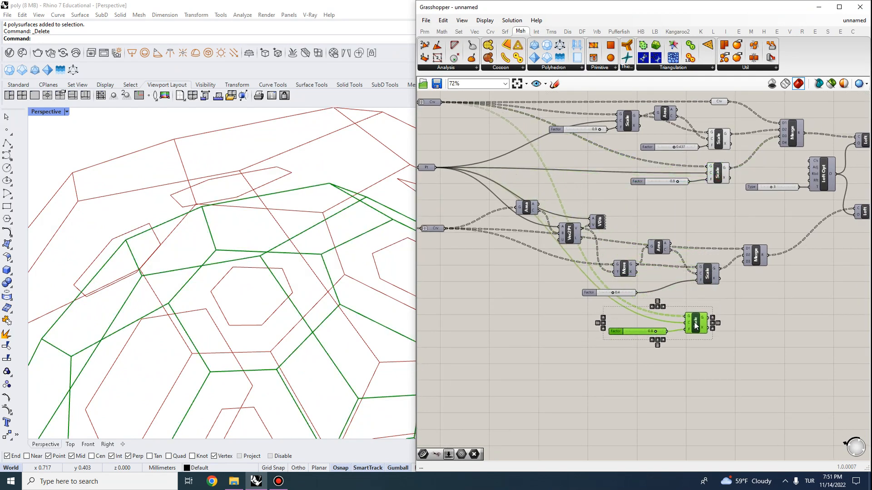
pyautogui.scroll(2, 680, 267)
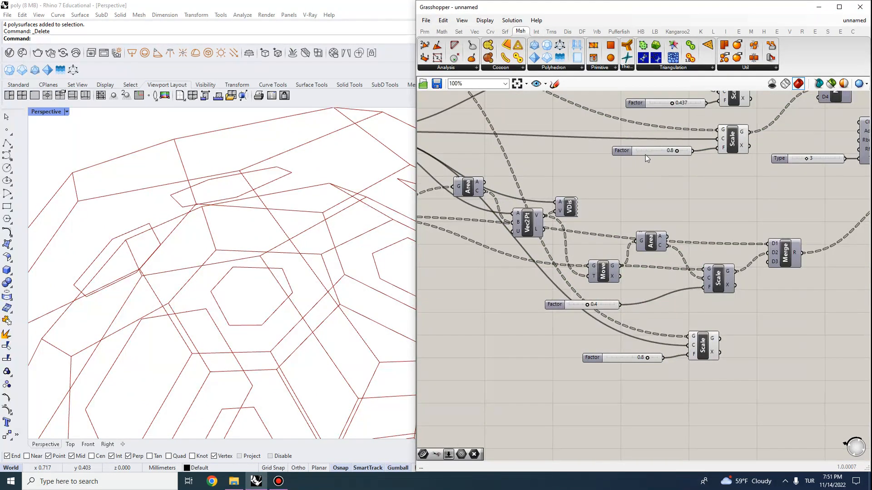
pyautogui.moveTo(634, 170); pyautogui.dragTo(688, 353)
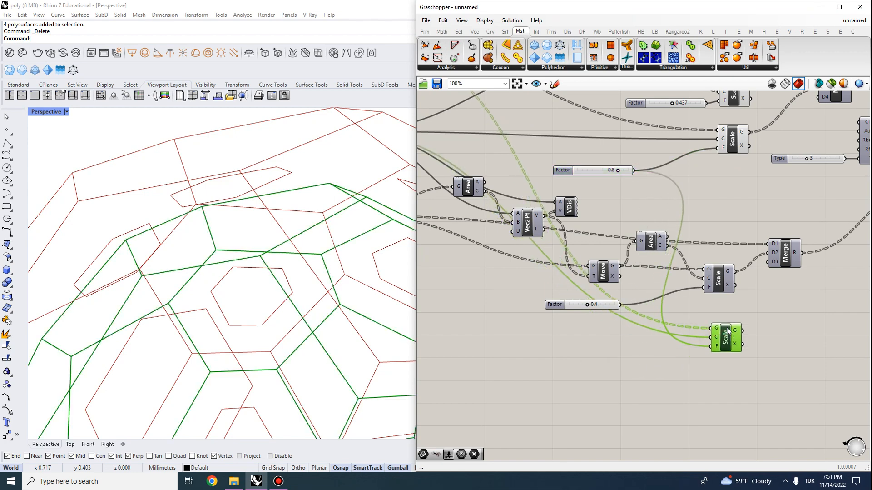
# - Connect the pentagon Crv parameter to the duplicated Scale's geometry input and check the scaled pentagons in the viewport
pyautogui.scroll(-2, 725, 326)
pyautogui.moveTo(652, 259); pyautogui.dragTo(695, 279, button='right')
pyautogui.scroll(1, 486, 245)
pyautogui.moveTo(513, 273); pyautogui.dragTo(495, 252, button='right')
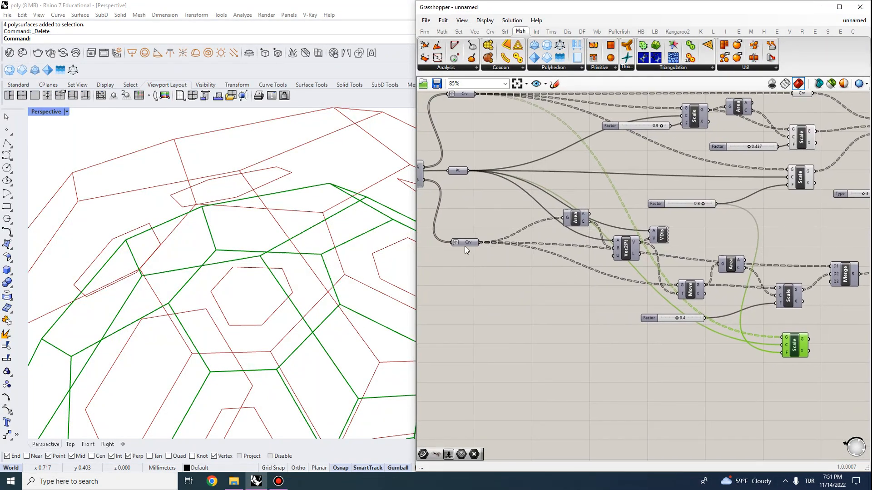
pyautogui.moveTo(465, 246); pyautogui.dragTo(458, 241)
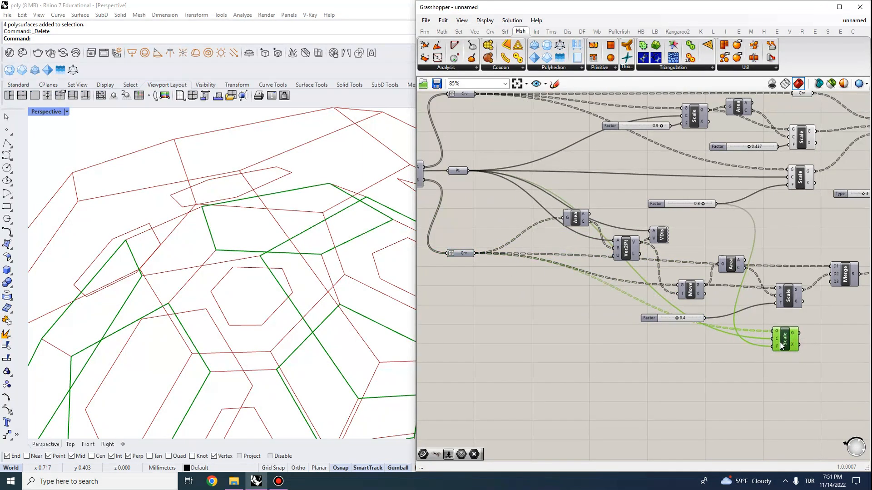
pyautogui.scroll(-6, 200, 273)
pyautogui.moveTo(200, 273); pyautogui.dragTo(214, 222, button='right')
pyautogui.scroll(4, 193, 268)
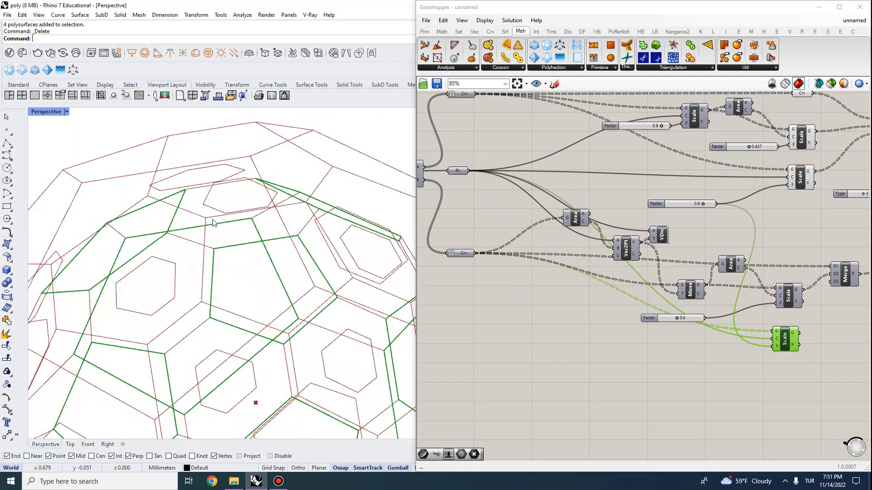
# - Move the pentagon branch's Merge component farther away from its Scale components
pyautogui.scroll(-4, 254, 213)
pyautogui.moveTo(778, 274); pyautogui.dragTo(616, 234, button='right')
pyautogui.scroll(2, 652, 259)
pyautogui.moveTo(688, 235); pyautogui.dragTo(712, 222)
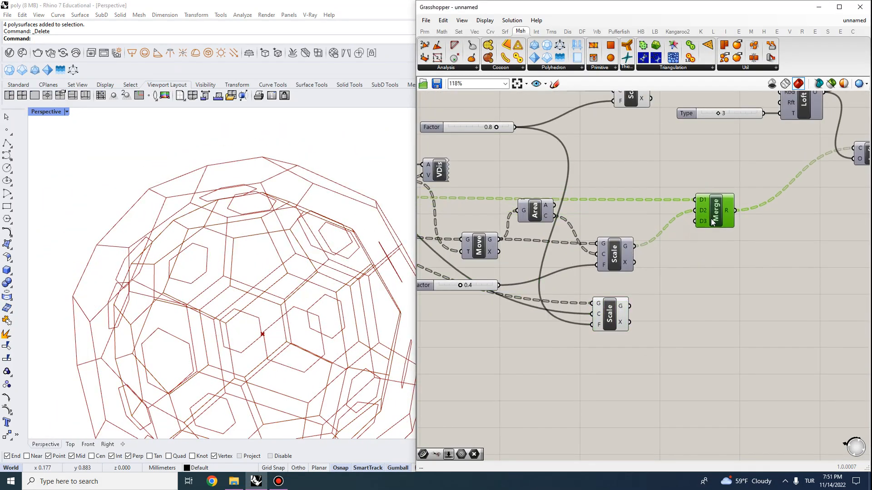
# - Turn on the preview of the pentagon Crv parameter and view its outlines alongside the scaled curves
pyautogui.scroll(-1, 646, 230)
pyautogui.moveTo(647, 230); pyautogui.dragTo(716, 246, button='right')
pyautogui.scroll(-1, 591, 227)
pyautogui.moveTo(447, 217); pyautogui.dragTo(591, 207, button='right')
pyautogui.rightClick(488, 209)
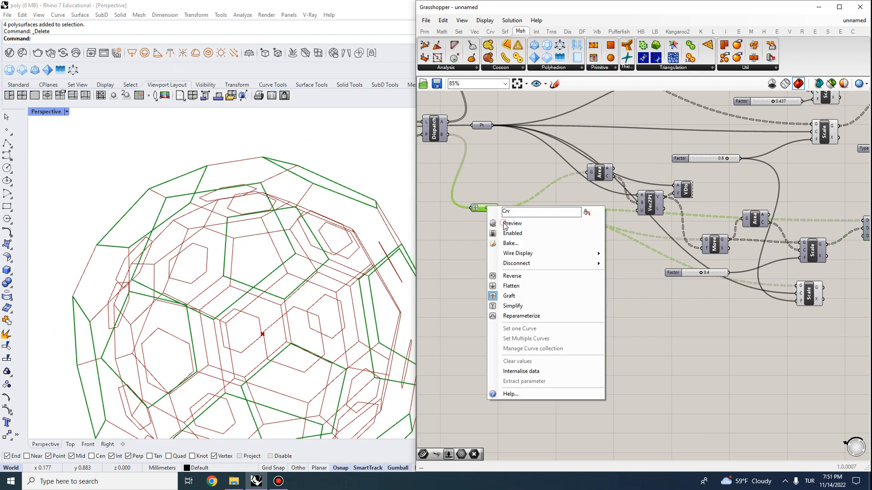
pyautogui.click(504, 223)
pyautogui.moveTo(247, 281); pyautogui.dragTo(251, 234, button='right')
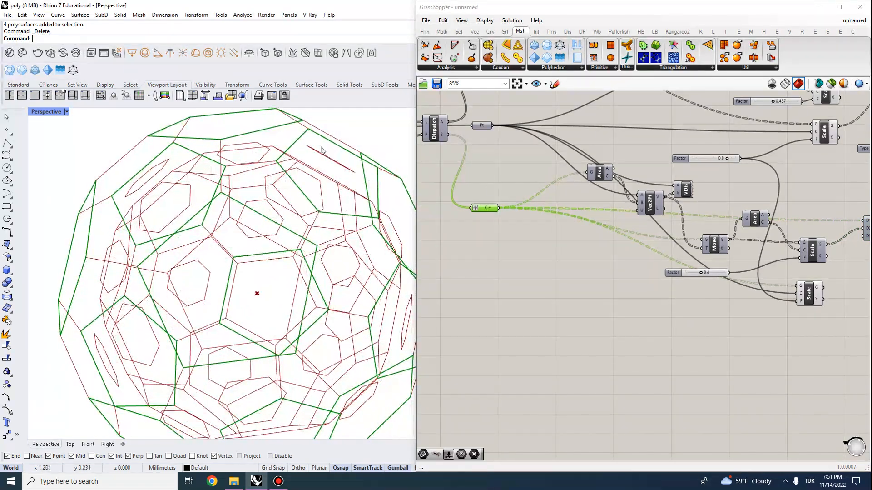
# - Select the pentagon branch's 0.4-factor Scale and the duplicated 0.8-factor Scale one after the other and examine their curves in the viewport
pyautogui.moveTo(668, 223); pyautogui.dragTo(562, 208, button='right')
pyautogui.scroll(1, 729, 239)
pyautogui.click(711, 235)
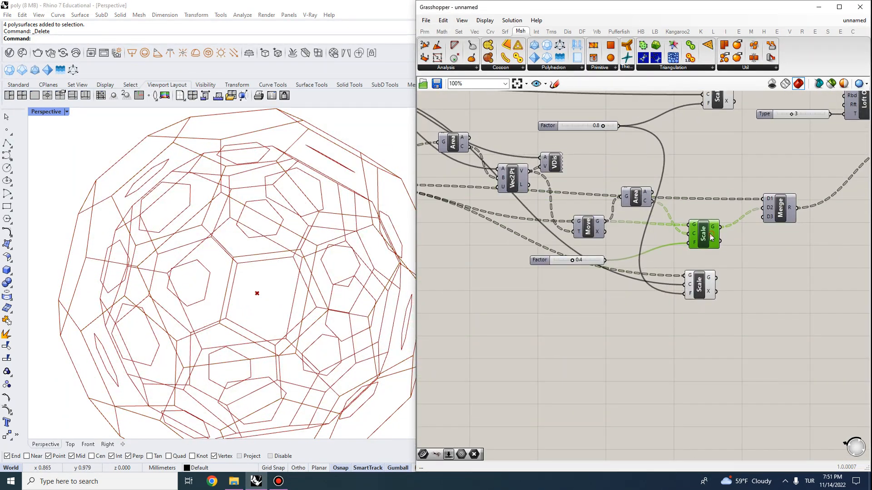
pyautogui.scroll(-5, 211, 267)
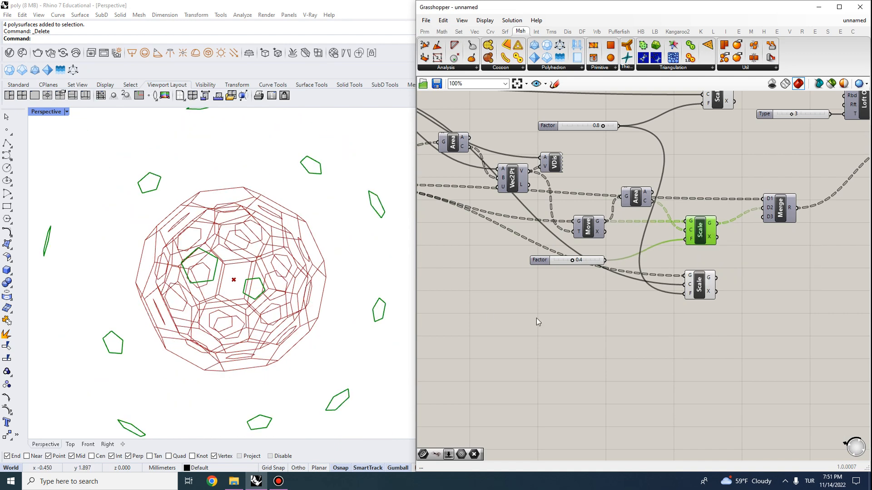
pyautogui.moveTo(539, 323); pyautogui.dragTo(522, 271, button='right')
pyautogui.moveTo(227, 240); pyautogui.dragTo(179, 267, button='right')
pyautogui.scroll(2, 666, 257)
pyautogui.click(684, 221)
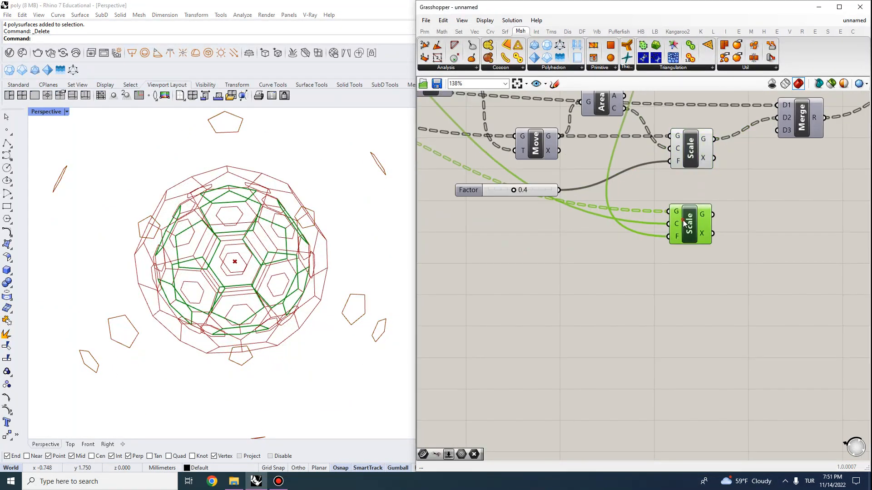
pyautogui.scroll(-2, 347, 182)
pyautogui.moveTo(334, 193); pyautogui.dragTo(282, 229, button='right')
# - Insert an extra input above D1 on the pentagon branch's Merge and connect the 0.8-factor Scale's geometry output to it
pyautogui.moveTo(772, 231); pyautogui.dragTo(639, 336, button='right')
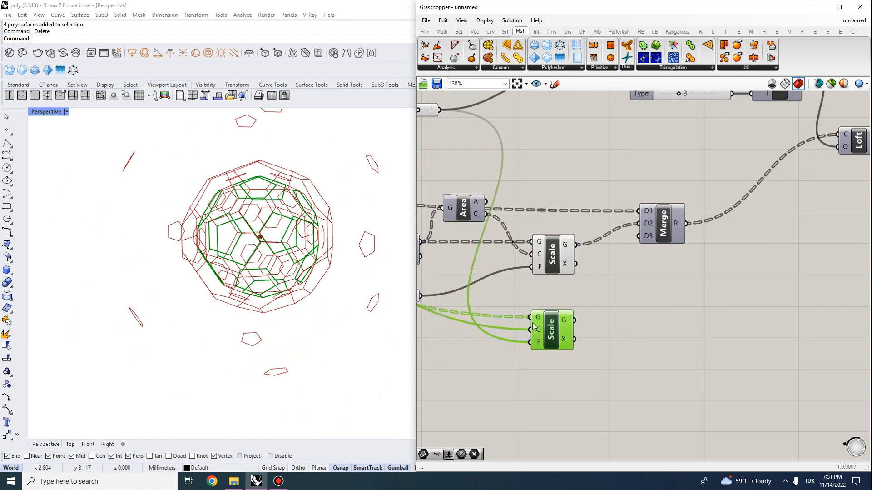
pyautogui.scroll(5, 649, 210)
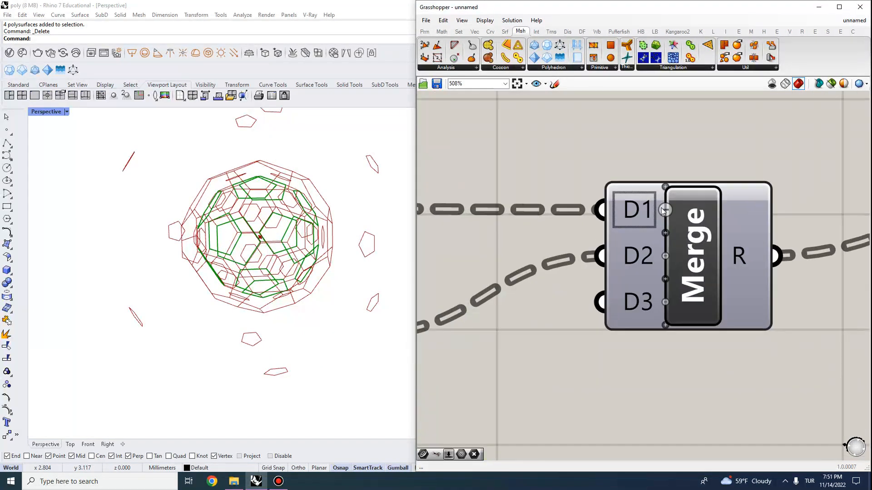
pyautogui.scroll(-5, 664, 201)
pyautogui.scroll(6, 651, 207)
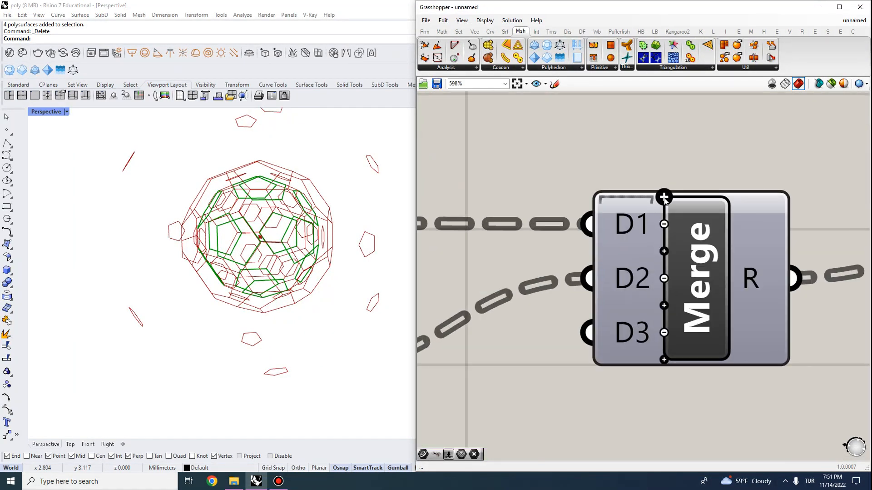
pyautogui.click(664, 197)
pyautogui.scroll(-4, 637, 252)
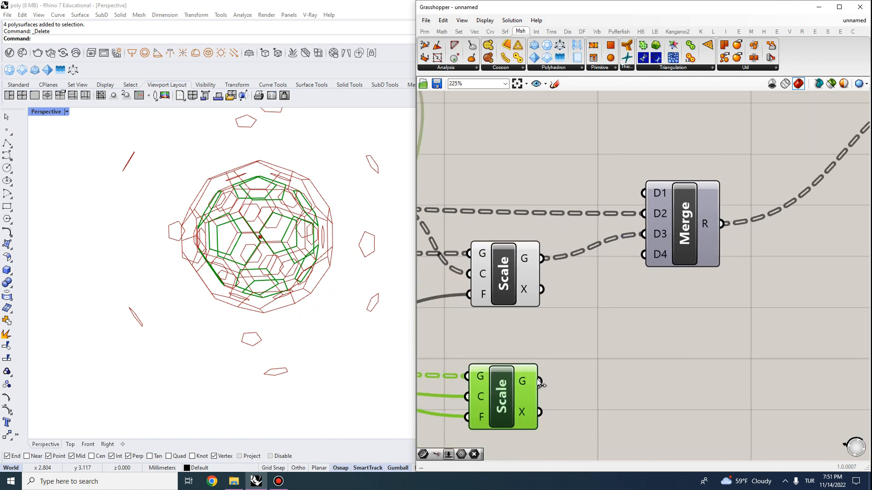
pyautogui.scroll(-3, 616, 258)
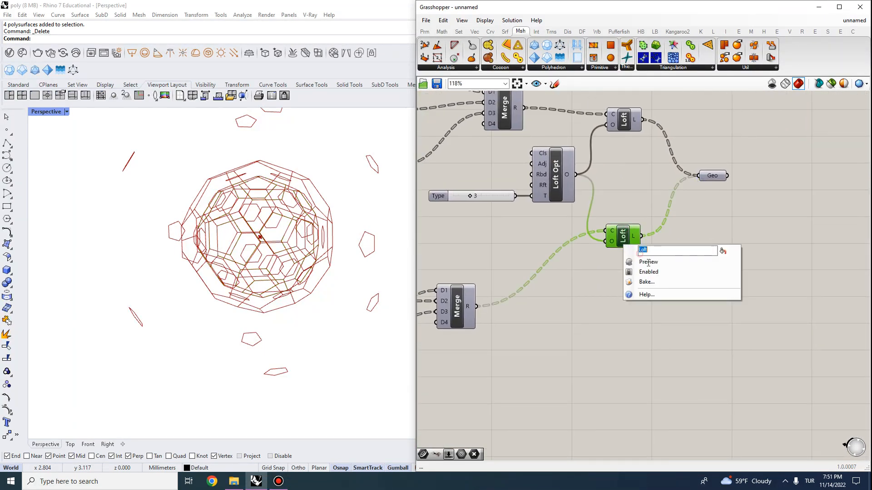
# - Turn on the preview of the pentagon branch's Loft
pyautogui.click(648, 262)
pyautogui.click(647, 265)
pyautogui.moveTo(213, 254); pyautogui.dragTo(264, 267, button='right')
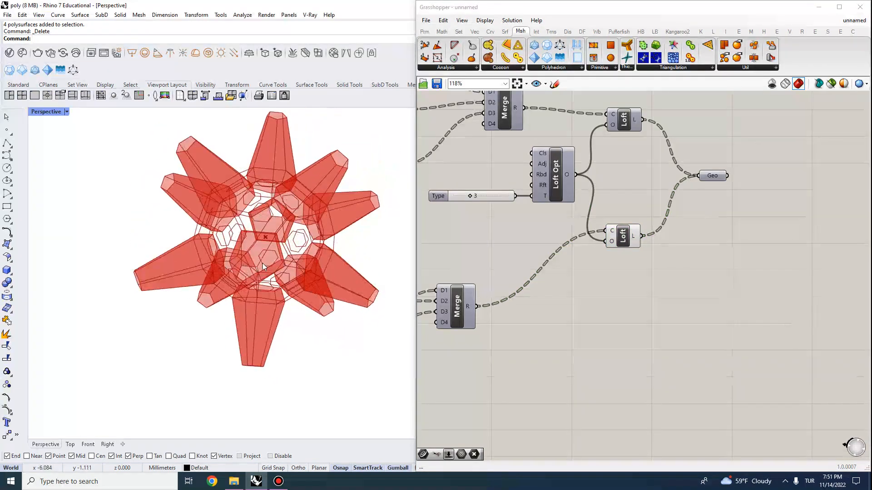
# - Examine the lofted spikes in the preview, checking their inner walls and bases against the hexagon outlines
pyautogui.scroll(6, 263, 267)
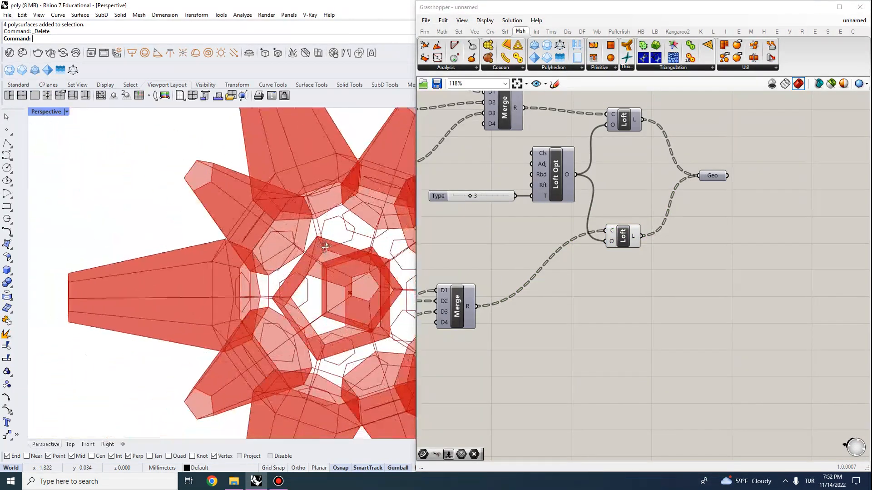
pyautogui.scroll(-3, 326, 246)
pyautogui.scroll(8, 318, 268)
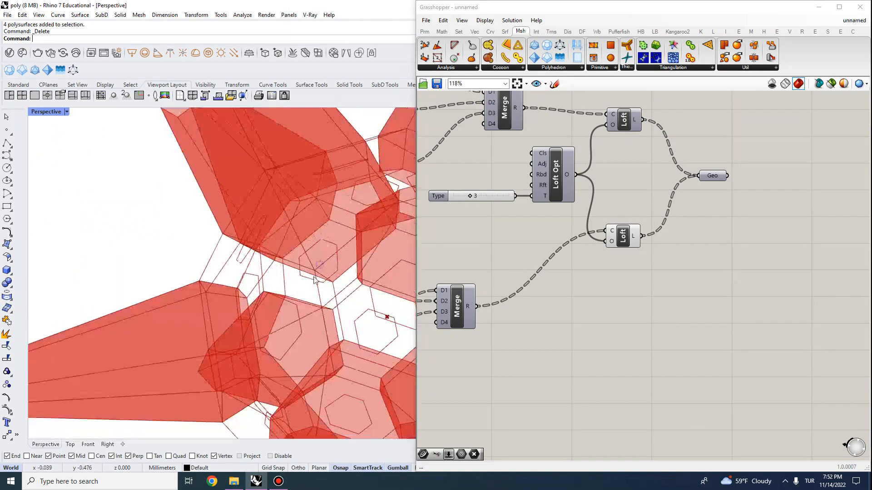
pyautogui.scroll(-4, 314, 279)
pyautogui.scroll(6, 302, 278)
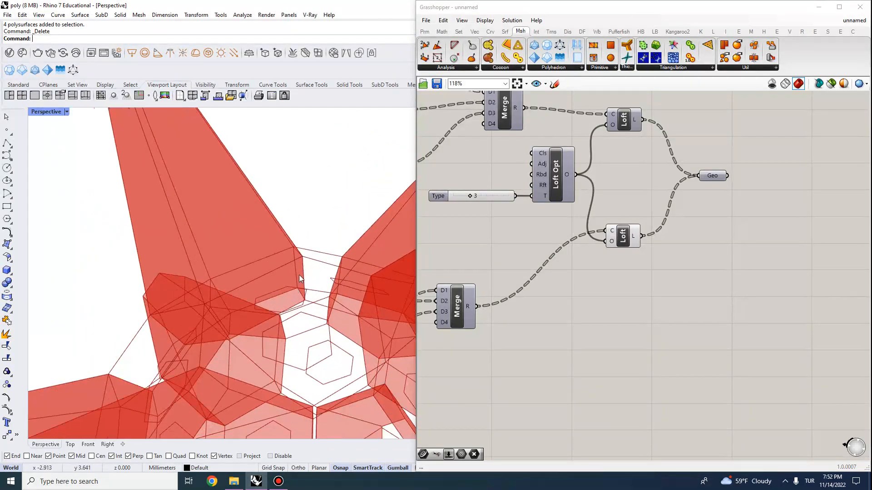
pyautogui.scroll(2, 299, 279)
pyautogui.scroll(-4, 319, 323)
pyautogui.scroll(5, 324, 313)
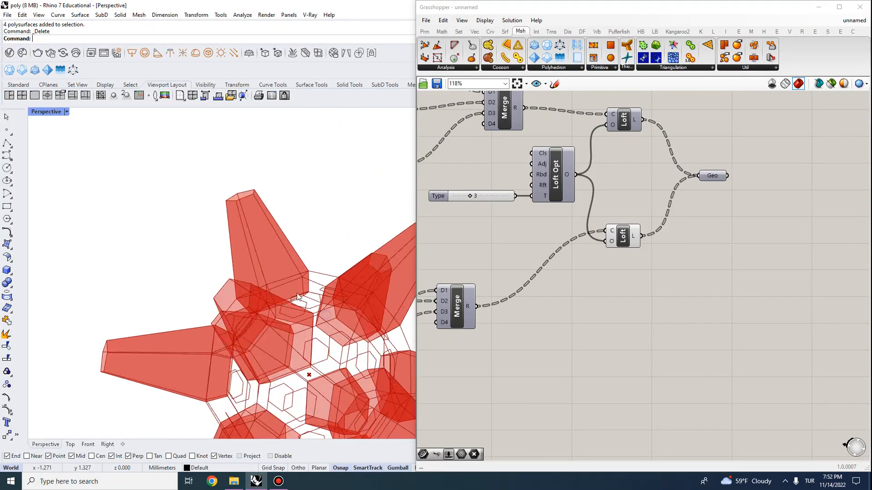
pyautogui.scroll(-5, 323, 249)
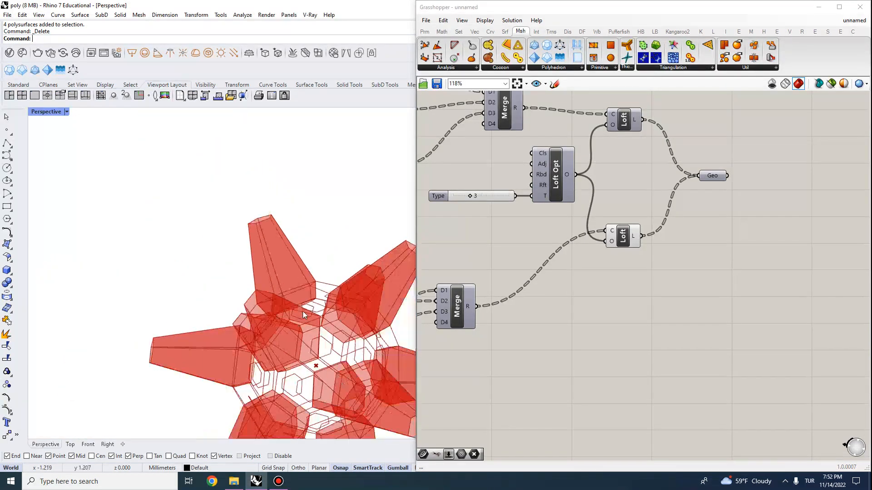
pyautogui.scroll(2, 345, 337)
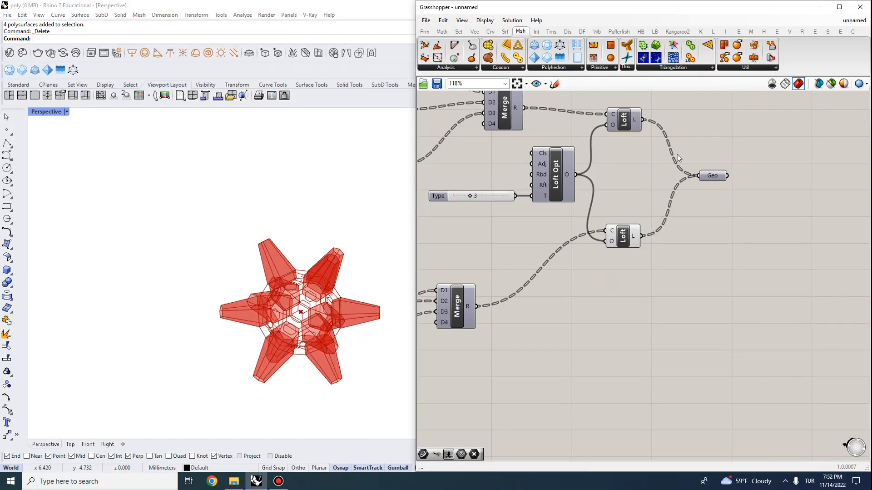
# - Bake the Geo parameter that collects both lofts and move the baked polysurfaces aside from the red preview
pyautogui.rightClick(708, 180)
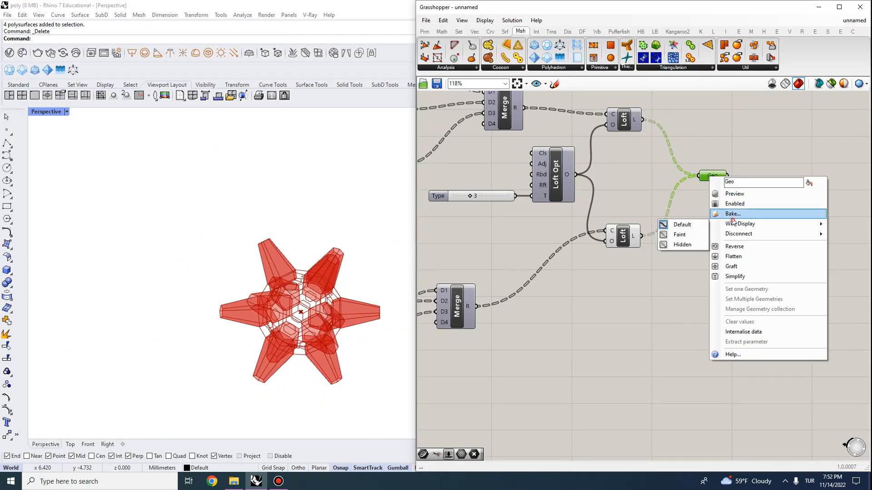
pyautogui.click(732, 213)
pyautogui.click(739, 301)
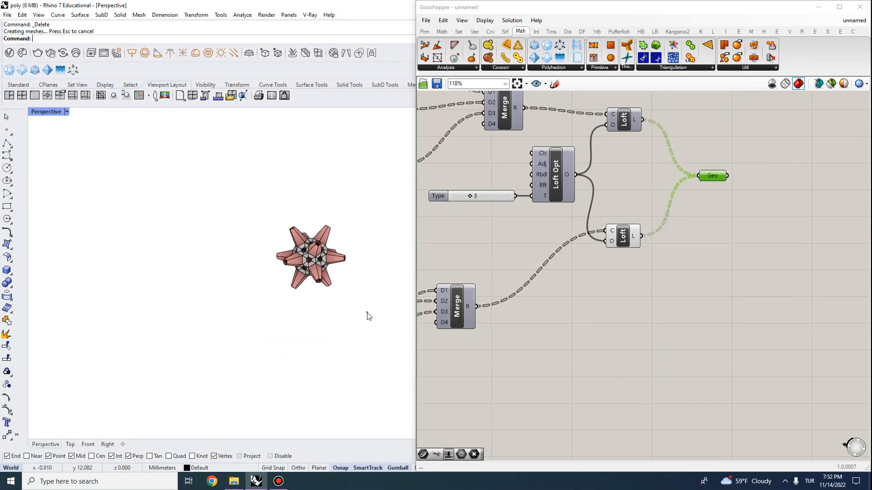
pyautogui.click(331, 257)
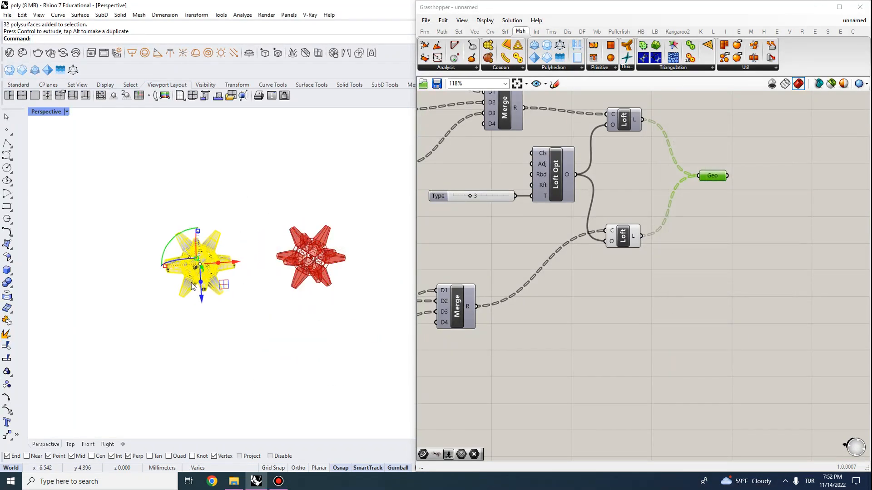
# - Frame the selected baked polysurfaces in the viewport and minimize the Grasshopper window
pyautogui.write('Zs')
pyautogui.press('Return')
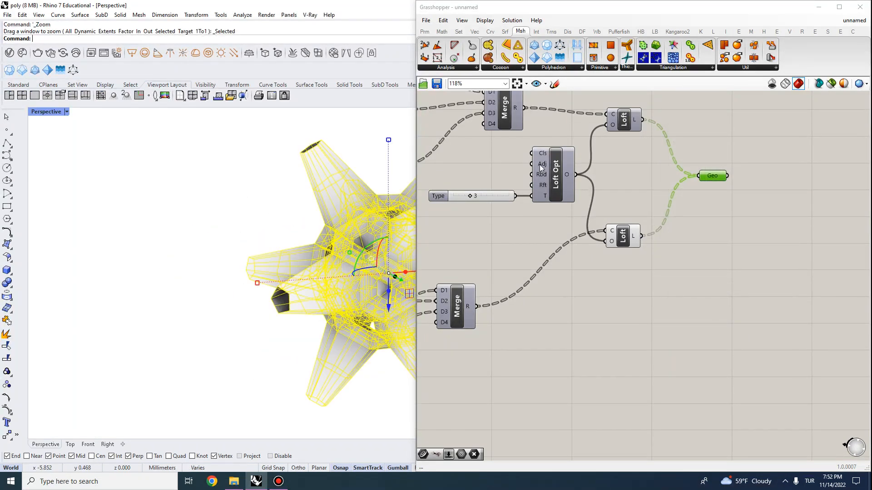
pyautogui.click(819, 11)
pyautogui.moveTo(383, 375); pyautogui.dragTo(541, 330, button='right')
pyautogui.scroll(5, 369, 312)
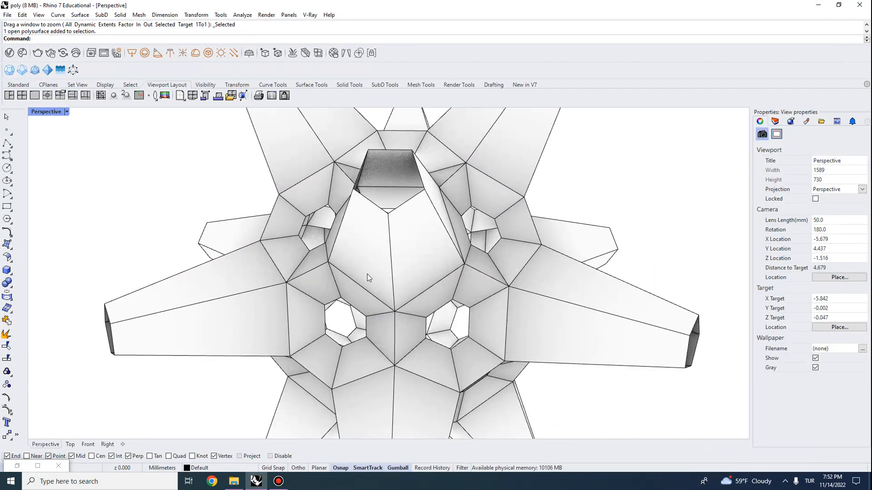
# - Delete one baked spike to inspect the hollow interior and the neighbouring spike walls, and undo the deletion
pyautogui.scroll(3, 288, 249)
pyautogui.click(287, 250)
pyautogui.press('Delete')
pyautogui.scroll(4, 272, 252)
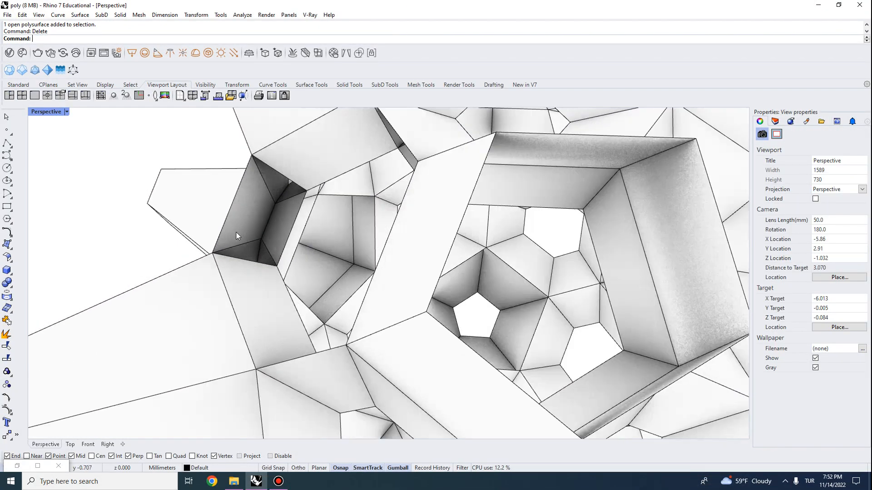
pyautogui.scroll(3, 236, 232)
pyautogui.moveTo(236, 233); pyautogui.dragTo(209, 242, button='right')
pyautogui.scroll(-3, 370, 188)
pyautogui.click(345, 188)
pyautogui.scroll(4, 344, 187)
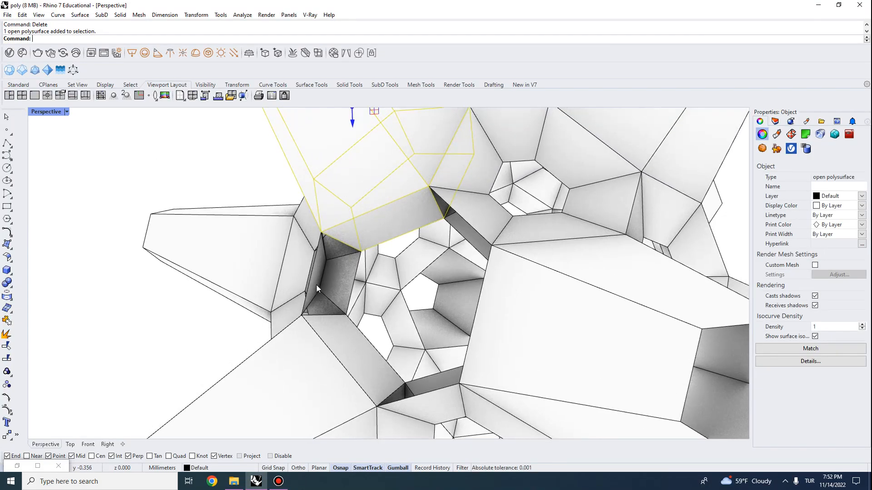
pyautogui.hotkey('ctrl', 'z')
# - Add a clipping plane through the middle of the baked model and flip its clipping direction
pyautogui.scroll(-6, 316, 283)
pyautogui.moveTo(363, 264); pyautogui.dragTo(273, 317, button='right')
pyautogui.scroll(-2, 402, 245)
pyautogui.write('C')
pyautogui.press('Return')
pyautogui.click(234, 352)
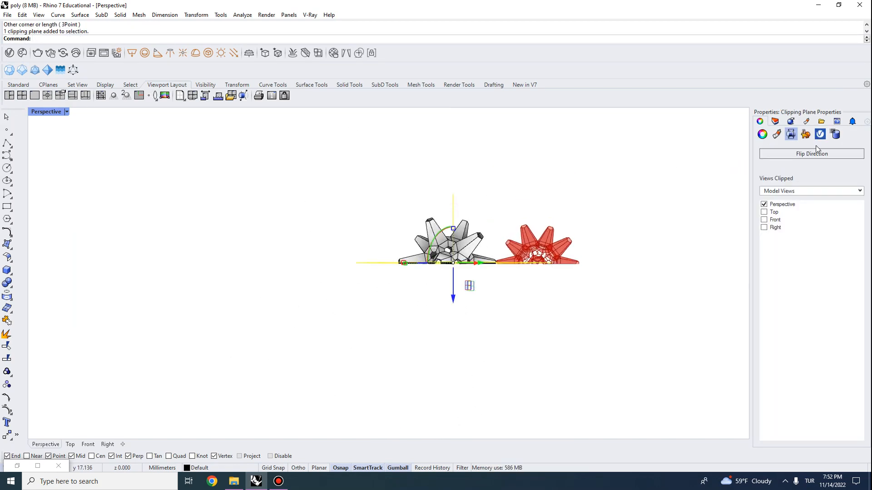
pyautogui.scroll(5, 444, 287)
pyautogui.press('Escape')
# - Examine the cut edges and double walls of the sectioned spikes, selecting one spike polysurface
pyautogui.moveTo(399, 200); pyautogui.dragTo(500, 314, button='right')
pyautogui.scroll(6, 511, 317)
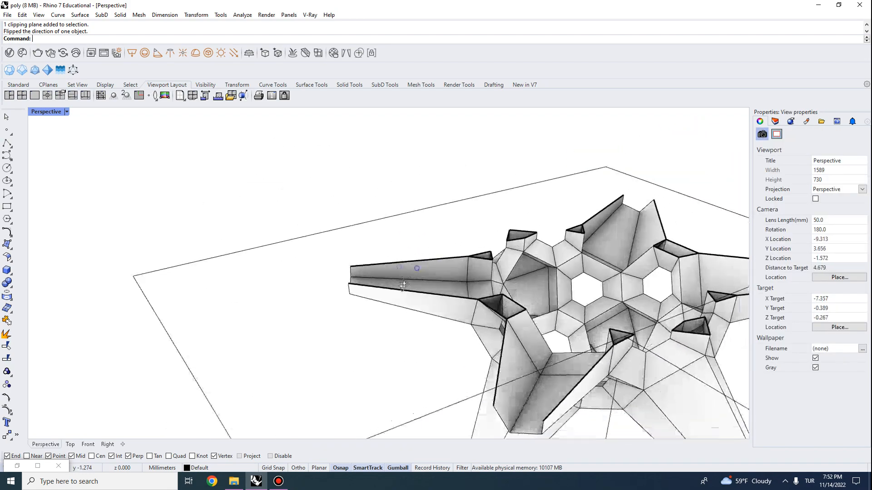
pyautogui.click(452, 263)
pyautogui.moveTo(452, 264); pyautogui.dragTo(394, 225, button='right')
pyautogui.scroll(5, 461, 312)
pyautogui.scroll(-5, 435, 311)
pyautogui.scroll(-5, 265, 274)
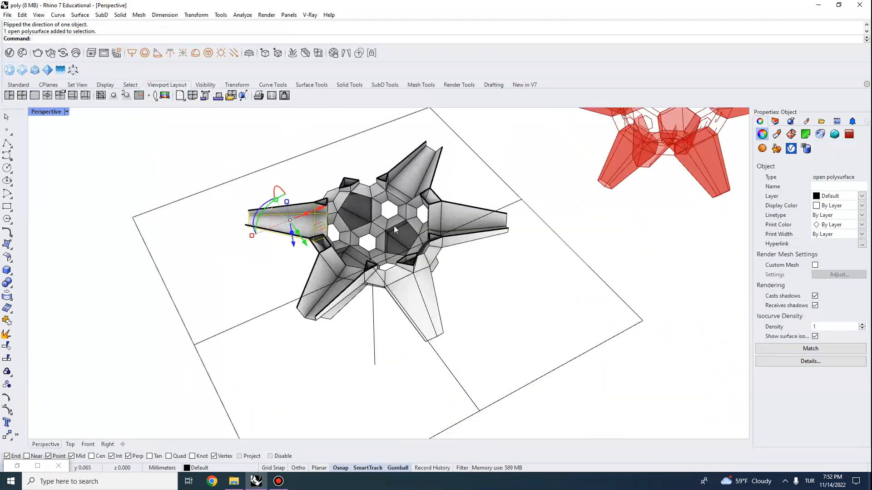
# - Examine the pentagonal hollows and hexagon faces inside the sectioned model from several angles
pyautogui.scroll(10, 394, 225)
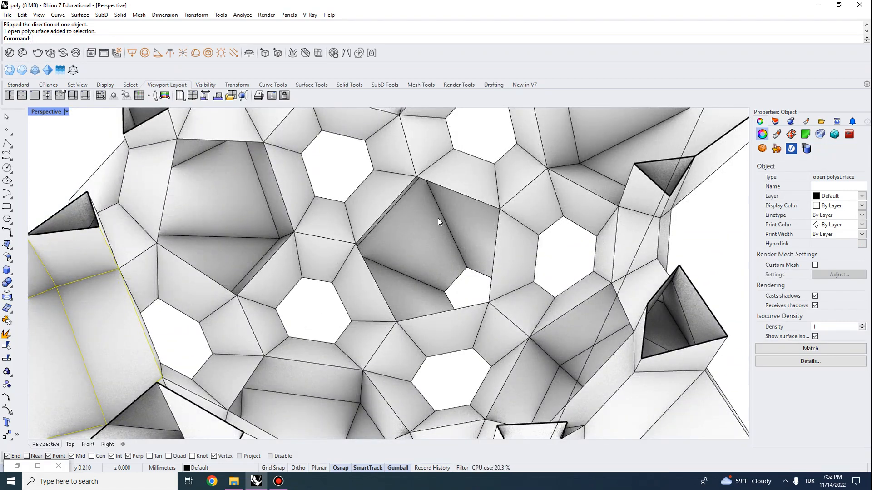
pyautogui.moveTo(440, 222); pyautogui.dragTo(417, 236, button='right')
pyautogui.scroll(-6, 351, 225)
pyautogui.scroll(5, 368, 246)
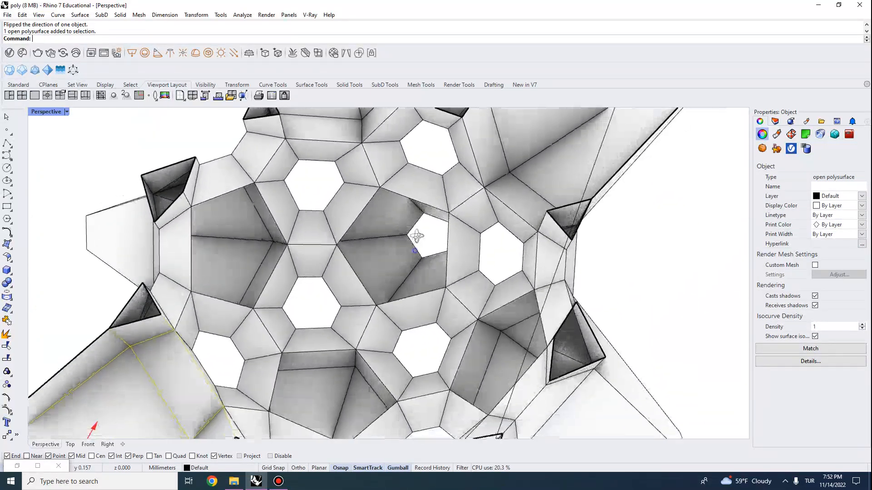
pyautogui.scroll(-8, 416, 235)
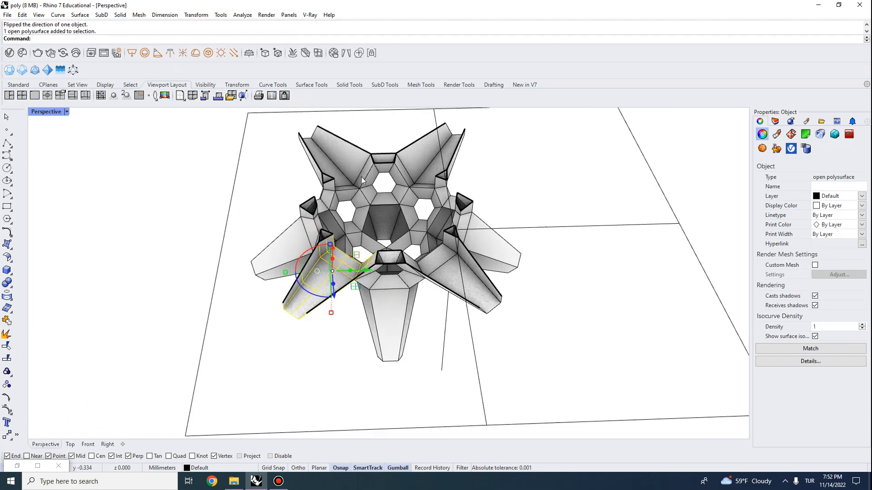
pyautogui.click(169, 210)
pyautogui.moveTo(169, 210); pyautogui.dragTo(291, 228, button='right')
pyautogui.scroll(6, 291, 227)
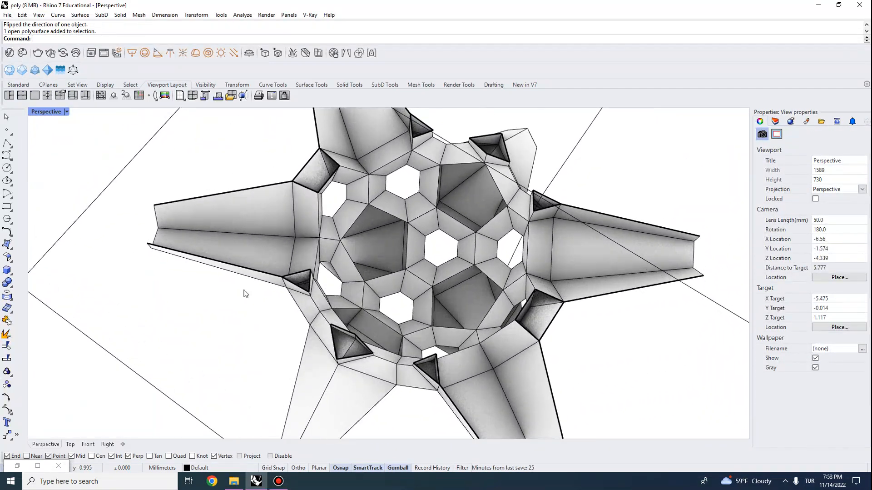
pyautogui.scroll(-5, 321, 232)
pyautogui.scroll(5, 350, 210)
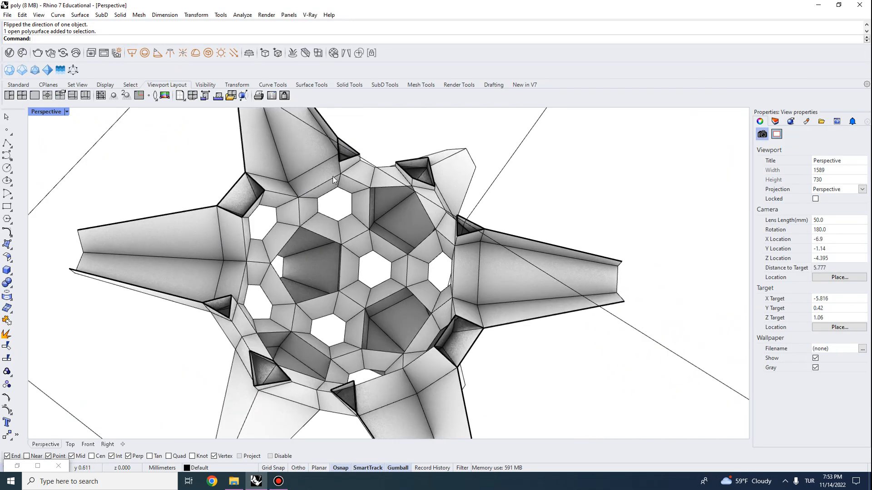
# - Delete the clipping plane from the baked model
pyautogui.scroll(-5, 238, 241)
pyautogui.click(349, 193)
pyautogui.press('Delete')
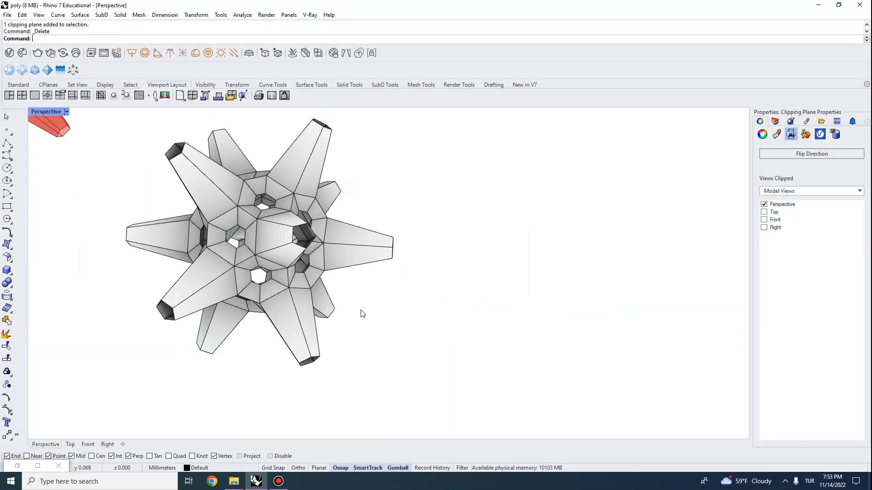
# - Examine how the baked spikes' bases meet the surrounding hexagon faces, and view the whole model beside the red preview
pyautogui.moveTo(360, 312); pyautogui.dragTo(282, 247, button='right')
pyautogui.scroll(3, 274, 247)
pyautogui.click(265, 247)
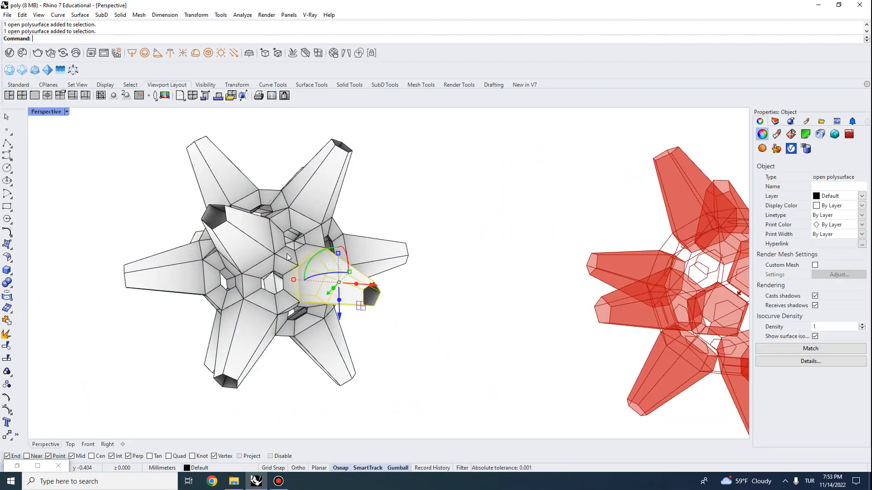
pyautogui.scroll(2, 287, 257)
pyautogui.scroll(-3, 293, 311)
pyautogui.moveTo(292, 312); pyautogui.dragTo(519, 220, button='right')
pyautogui.scroll(3, 373, 300)
pyautogui.scroll(4, 382, 237)
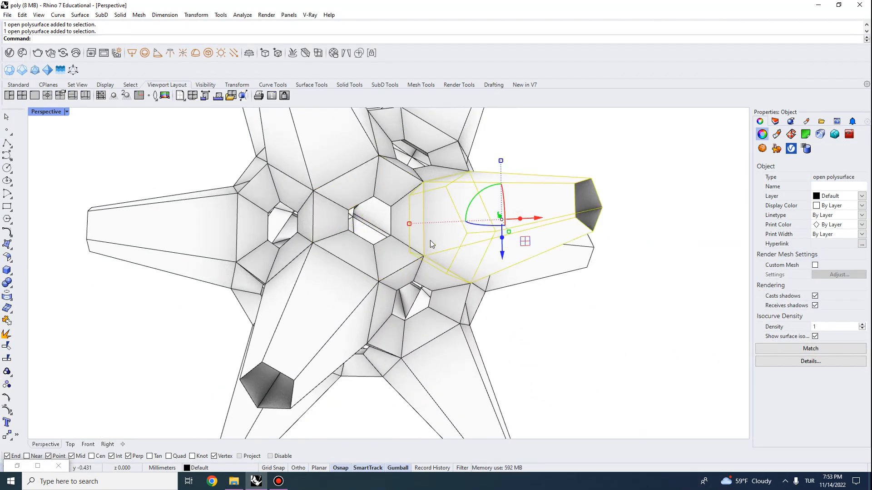
pyautogui.moveTo(520, 263)
pyautogui.mouseDown(button='right')
pyautogui.moveTo(365, 272)
pyautogui.moveTo(305, 246)
pyautogui.mouseUp(button='right')
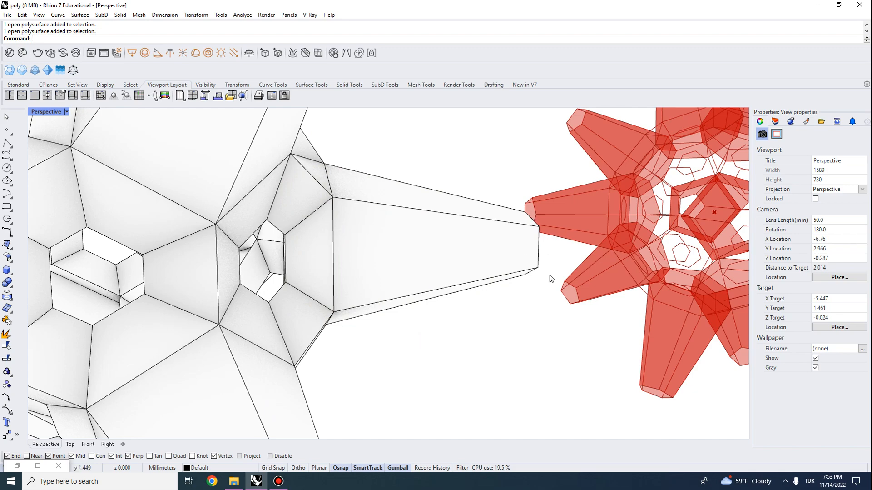
pyautogui.scroll(-10, 529, 249)
pyautogui.moveTo(582, 288); pyautogui.dragTo(302, 284, button='right')
pyautogui.scroll(-2, 585, 222)
pyautogui.scroll(-6, 305, 286)
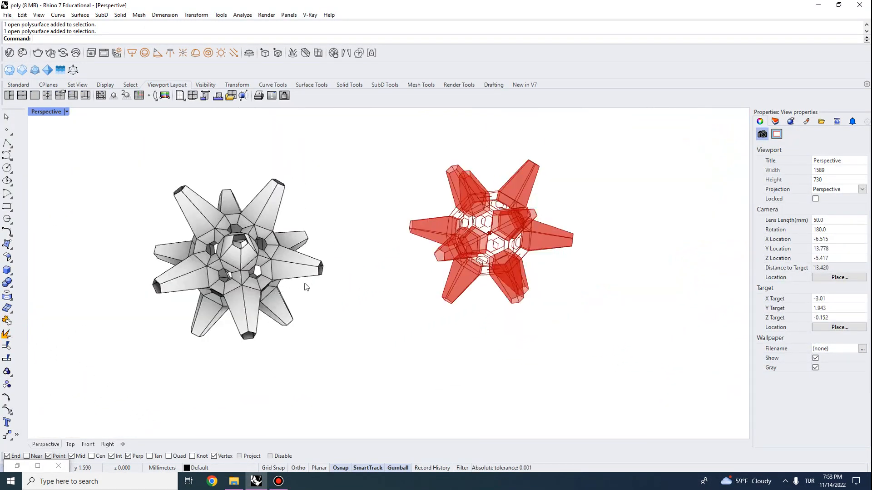
# - Compare the baked spiked model with the red preview from several angles, bringing the Grasshopper definition back beside the viewport
pyautogui.scroll(4, 295, 250)
pyautogui.moveTo(298, 251); pyautogui.dragTo(456, 288, button='right')
pyautogui.keyDown('shift'); pyautogui.moveTo(456, 287); pyautogui.dragTo(365, 295, button='right'); pyautogui.keyUp('shift')
pyautogui.moveTo(365, 295); pyautogui.dragTo(327, 275, button='right')
pyautogui.scroll(-4, 376, 236)
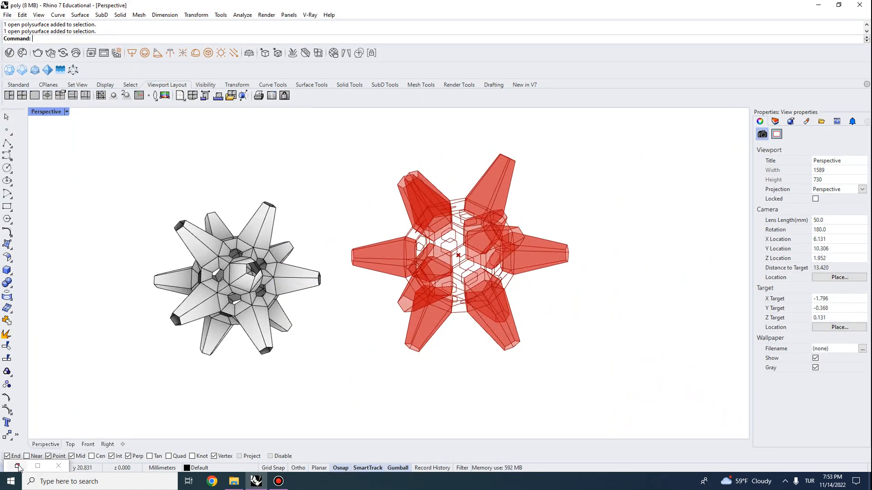
pyautogui.click(18, 465)
pyautogui.scroll(-4, 573, 241)
pyautogui.moveTo(576, 239); pyautogui.dragTo(745, 245, button='right')
pyautogui.scroll(3, 685, 291)
pyautogui.moveTo(732, 309); pyautogui.dragTo(698, 300, button='right')
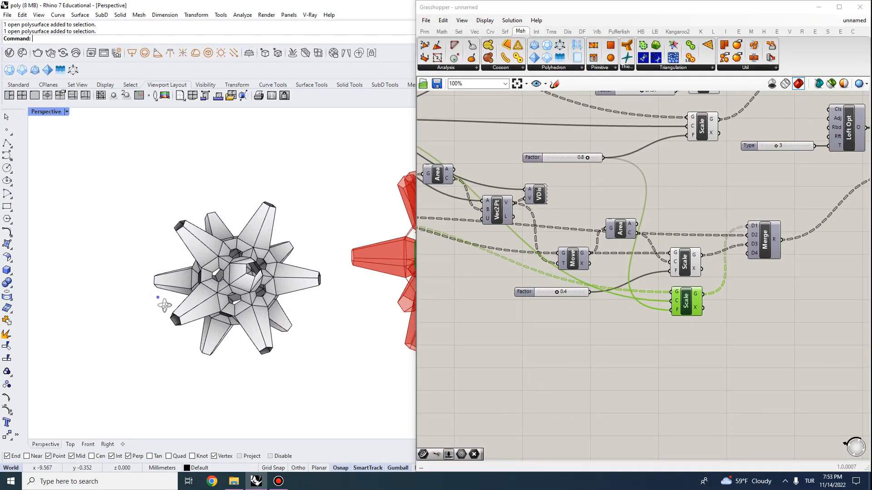
pyautogui.moveTo(164, 305); pyautogui.dragTo(123, 295, button='right')
pyautogui.moveTo(214, 293); pyautogui.dragTo(263, 296, button='right')
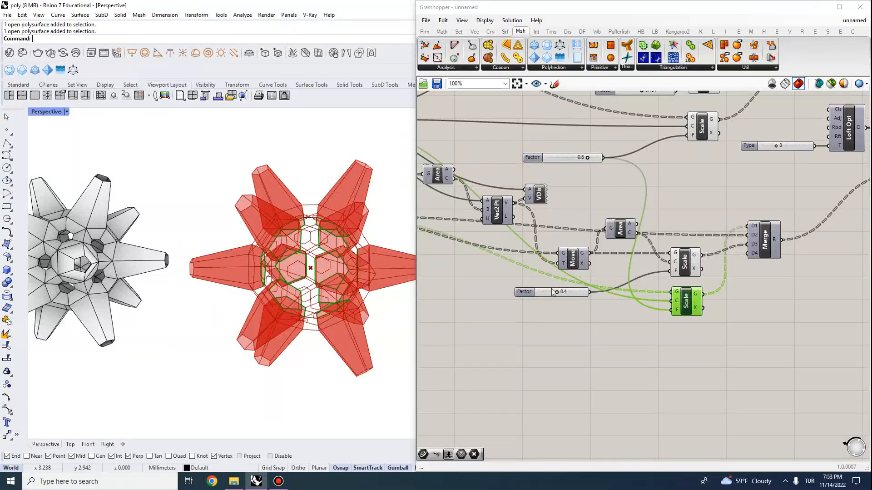
# - Turn off the preview of the spike Loft and turn on the preview of the final Geo parameter
pyautogui.moveTo(840, 173); pyautogui.dragTo(563, 221, button='right')
pyautogui.click(628, 240)
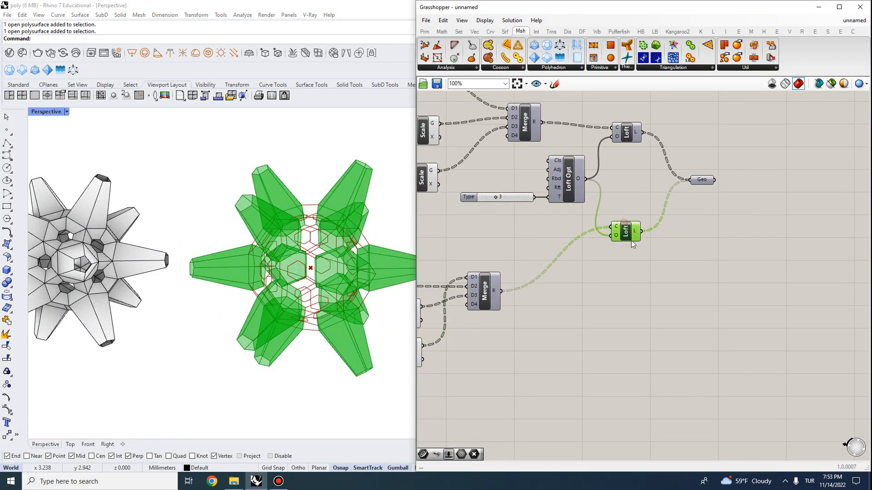
pyautogui.click(647, 245)
pyautogui.rightClick(701, 179)
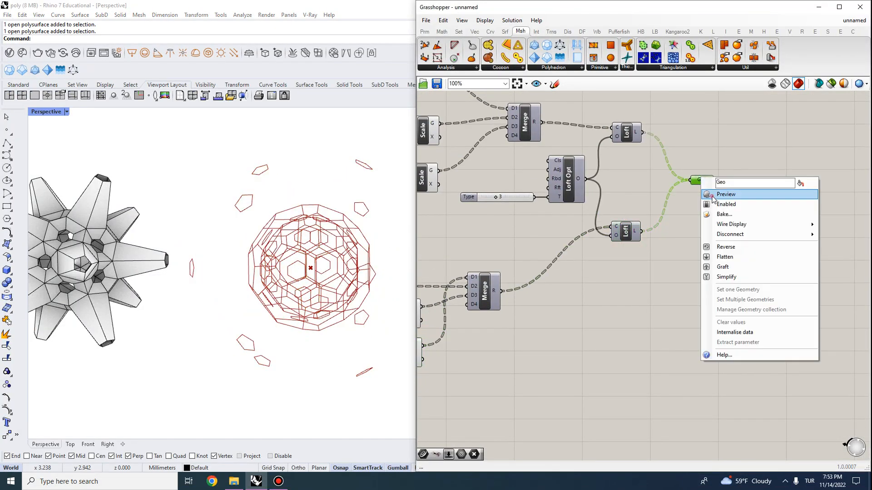
pyautogui.click(712, 196)
pyautogui.click(658, 171)
# - Set the Factor slider shared by the two inner Scale components to 0.6
pyautogui.scroll(-3, 658, 172)
pyautogui.moveTo(570, 178); pyautogui.dragTo(740, 191, button='right')
pyautogui.scroll(3, 692, 131)
pyautogui.moveTo(697, 111); pyautogui.dragTo(648, 424)
pyautogui.click(512, 21)
pyautogui.click(540, 154)
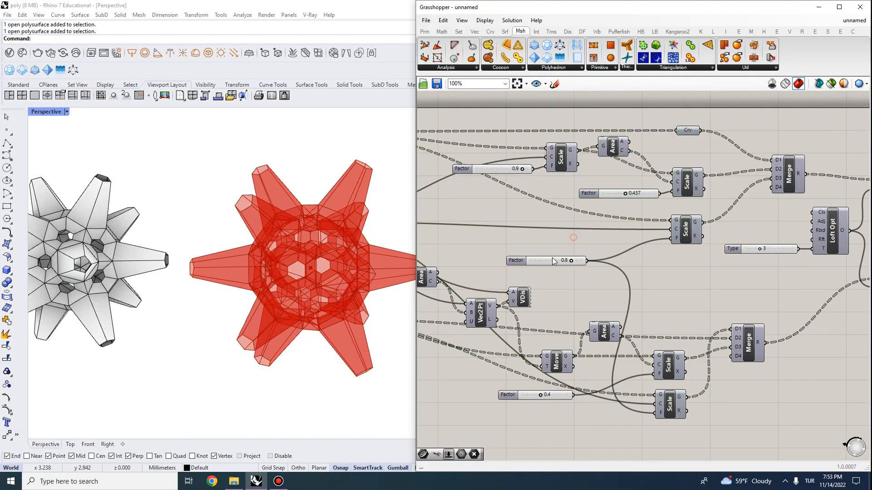
pyautogui.scroll(3, 610, 186)
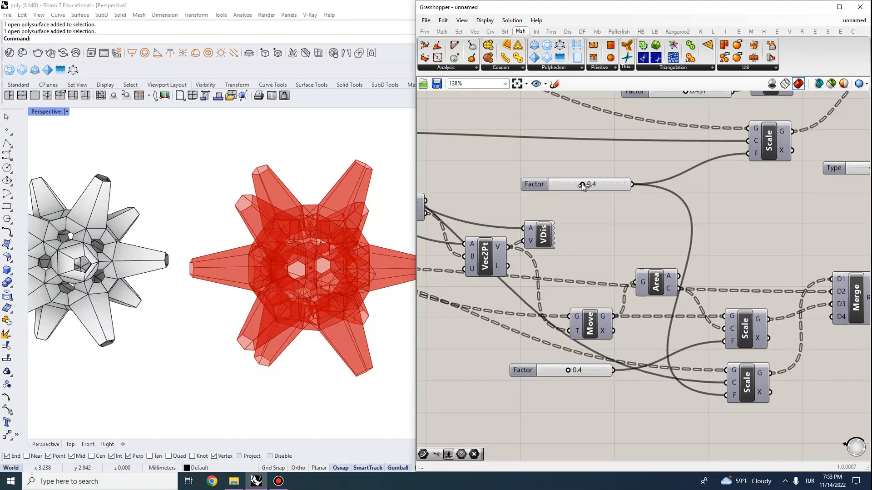
pyautogui.scroll(3, 536, 346)
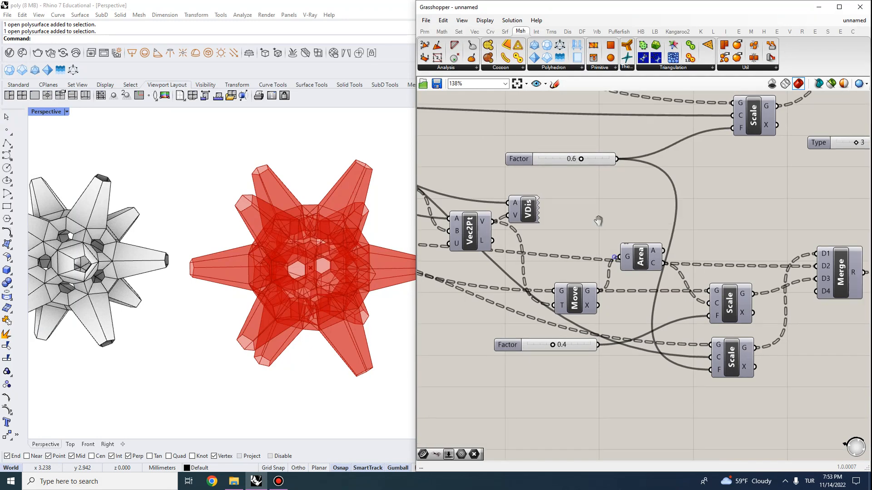
# - Set the moved spike-tip pentagons' scale factor to 0.8 and the upper hexagon opening's scale factor to about 0.8
pyautogui.moveTo(556, 334); pyautogui.dragTo(573, 334)
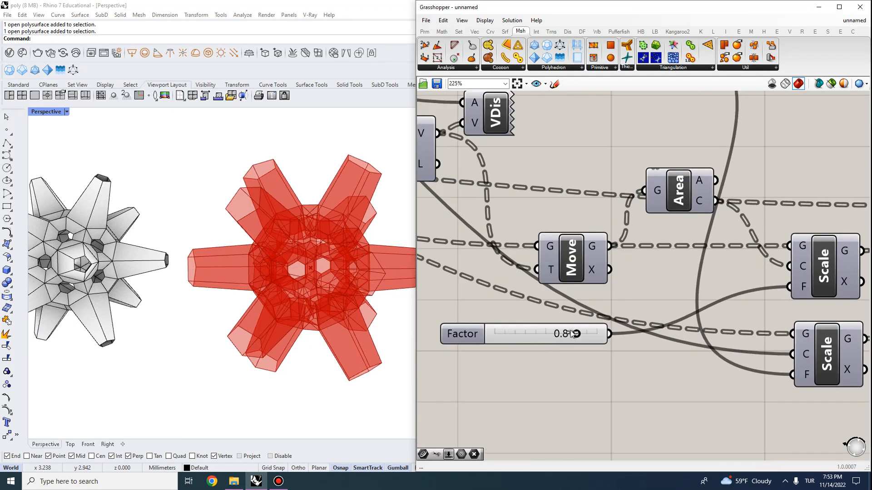
pyautogui.scroll(-4, 545, 236)
pyautogui.moveTo(588, 108); pyautogui.dragTo(572, 242, button='right')
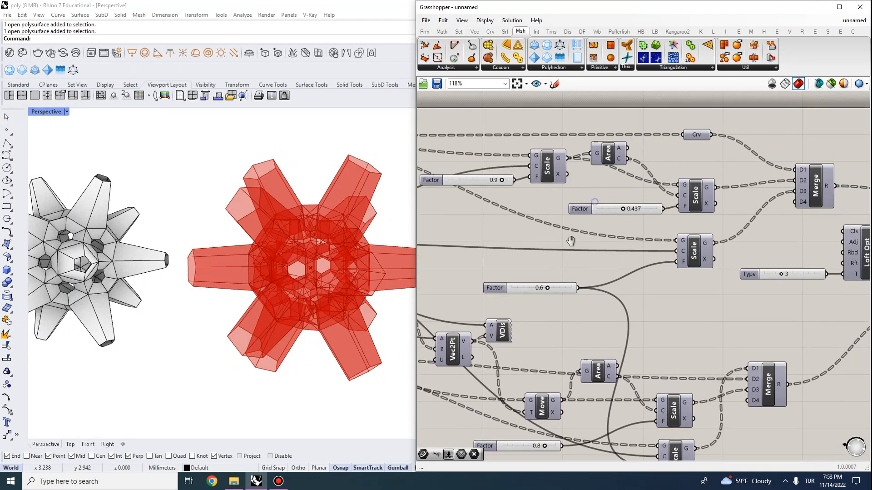
pyautogui.scroll(2, 634, 209)
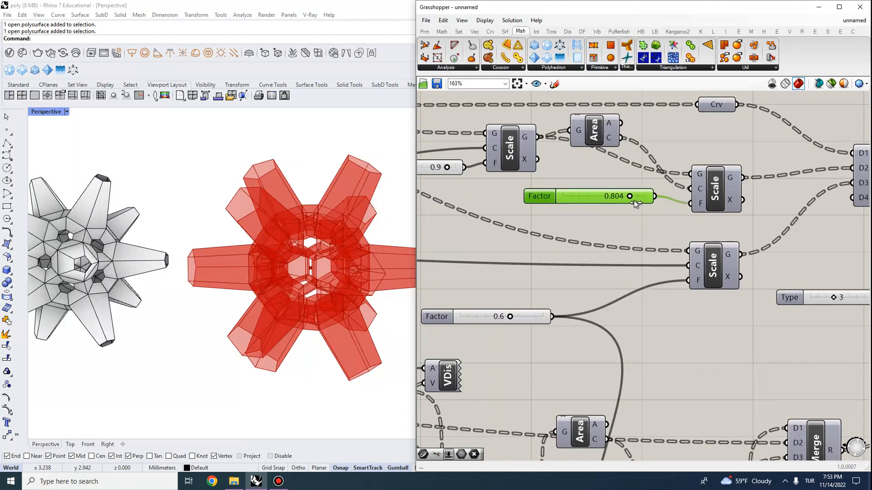
# - Bake the Geo parameter with the default attributes on the Default layer
pyautogui.scroll(-2, 629, 211)
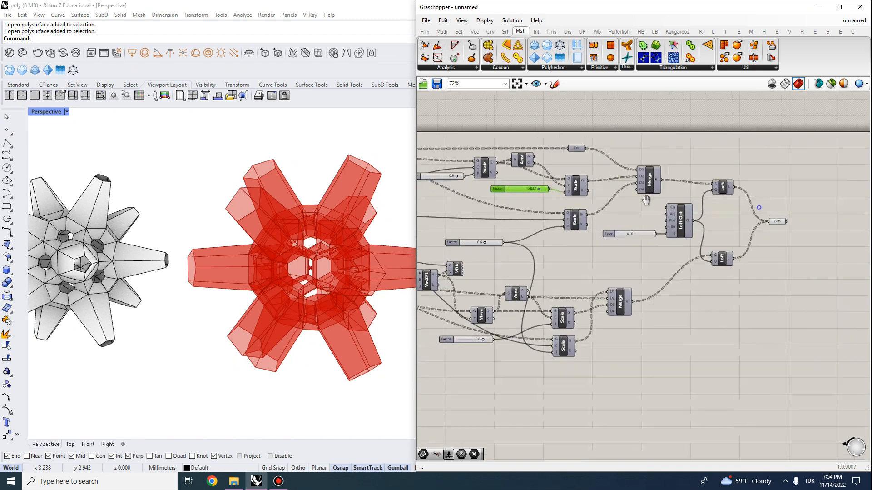
pyautogui.scroll(1, 718, 225)
pyautogui.click(717, 224)
pyautogui.rightClick(717, 224)
pyautogui.click(737, 261)
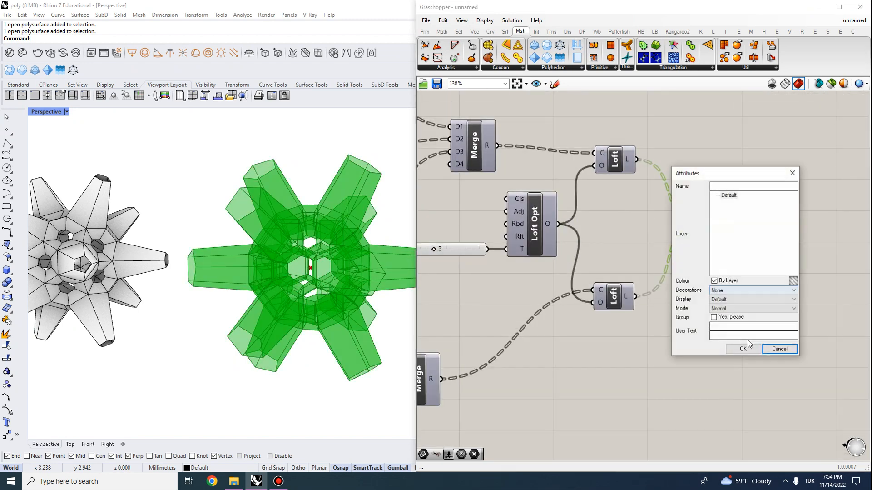
pyautogui.click(742, 348)
# - Select the newly baked polysurfaces and move them off the preview to the far side of the first baked model
pyautogui.scroll(-3, 300, 268)
pyautogui.moveTo(336, 327); pyautogui.dragTo(364, 343, button='right')
pyautogui.moveTo(364, 344); pyautogui.dragTo(224, 219)
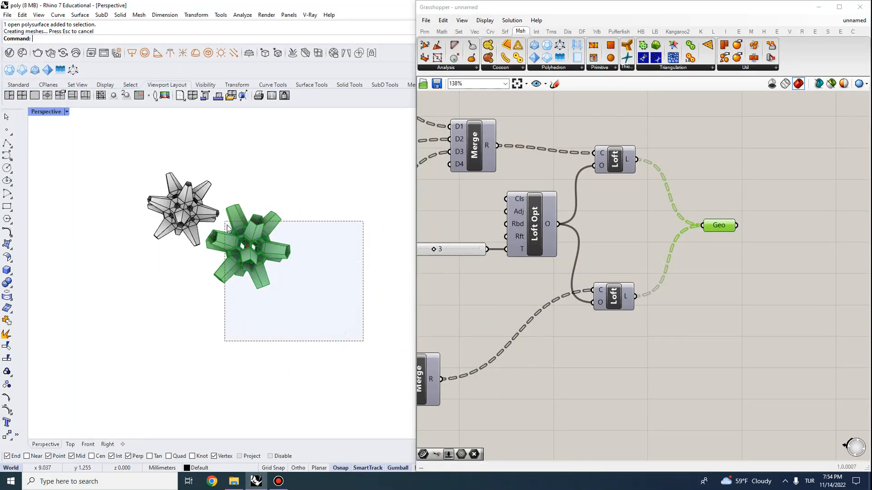
pyautogui.scroll(-2, 269, 219)
pyautogui.moveTo(241, 222); pyautogui.dragTo(245, 251, button='right')
pyautogui.moveTo(264, 292); pyautogui.dragTo(288, 279, button='right')
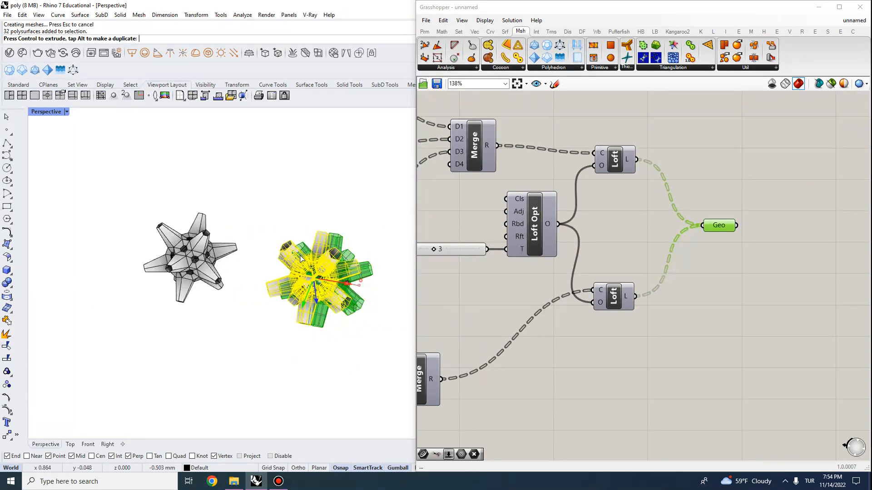
pyautogui.moveTo(142, 218); pyautogui.dragTo(123, 215)
# - Hide Grasshopper, deselect the new model, and examine its wide spikes and hexagon openings beside the first bake
pyautogui.click(826, 8)
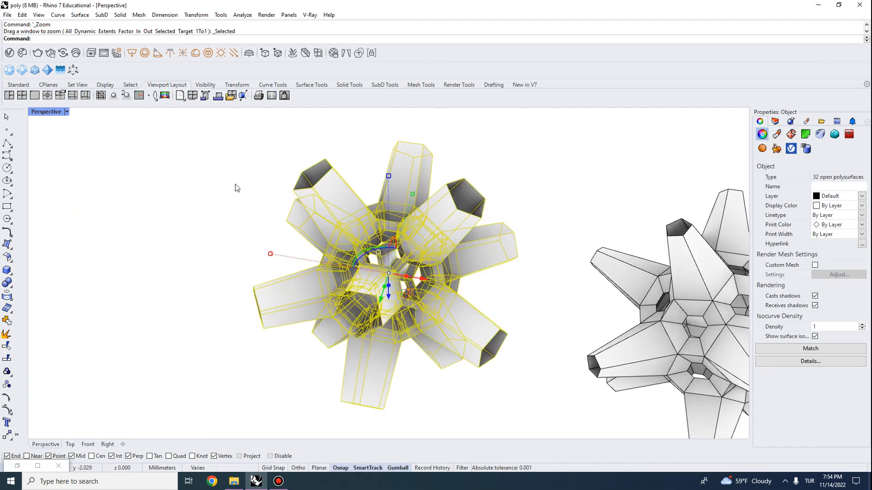
pyautogui.press('Escape')
pyautogui.moveTo(377, 386); pyautogui.dragTo(334, 291, button='right')
pyautogui.moveTo(249, 215); pyautogui.dragTo(257, 248, button='right')
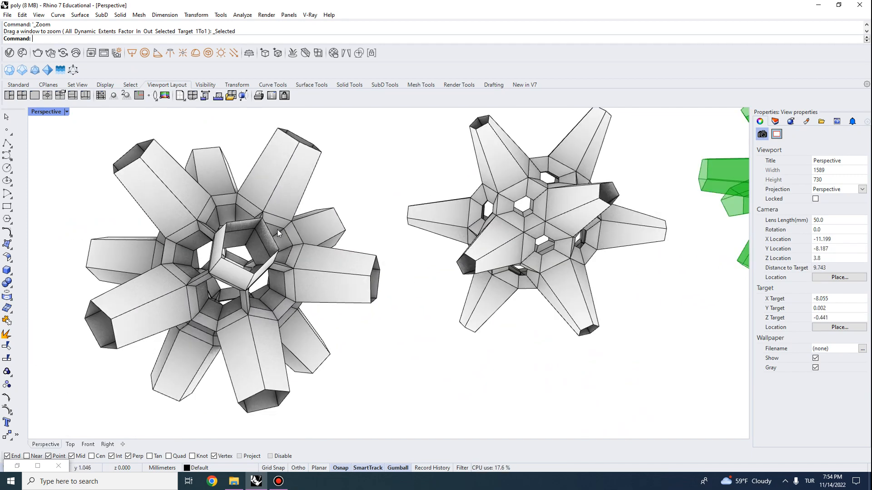
pyautogui.moveTo(307, 303); pyautogui.dragTo(255, 280, button='right')
pyautogui.scroll(4, 255, 281)
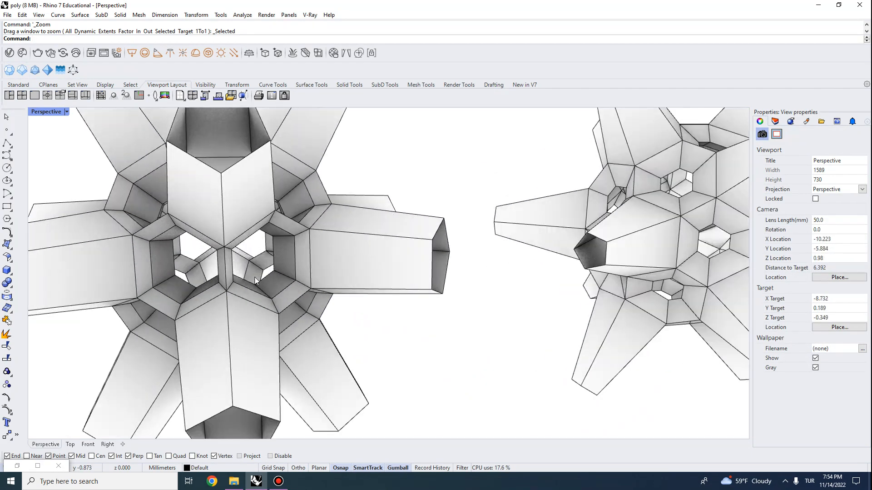
pyautogui.scroll(-5, 258, 257)
pyautogui.moveTo(350, 292); pyautogui.dragTo(584, 337, button='right')
pyautogui.scroll(-5, 586, 291)
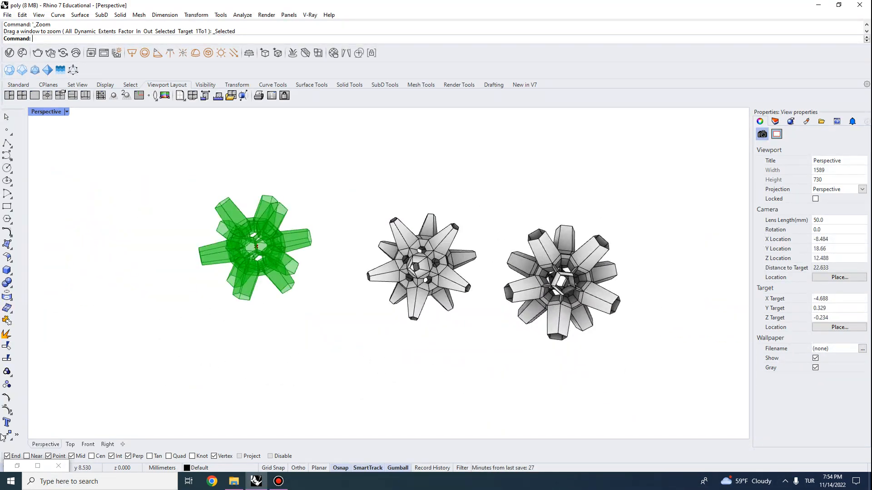
# - Reopen Grasshopper in a smaller window and set the shared inner scale factor to 0.9
pyautogui.click(17, 465)
pyautogui.doubleClick(95, 469)
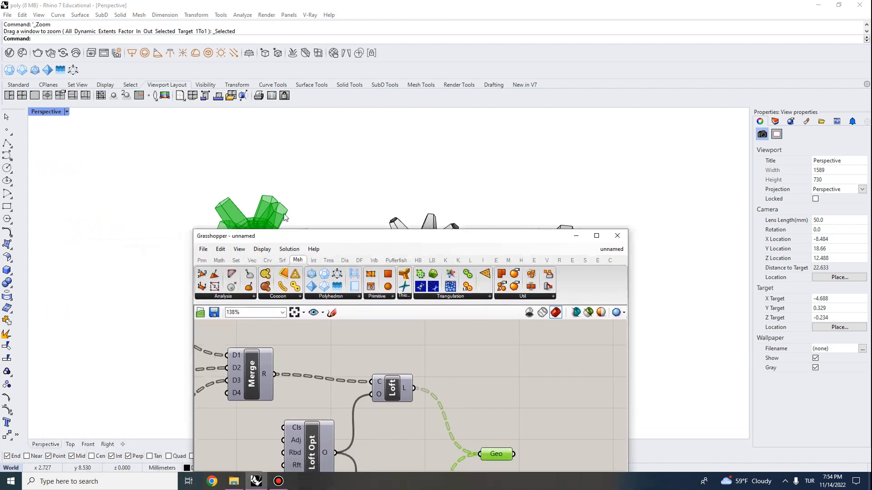
pyautogui.scroll(-4, 627, 267)
pyautogui.click(627, 267)
pyautogui.moveTo(627, 267); pyautogui.dragTo(665, 265, button='right')
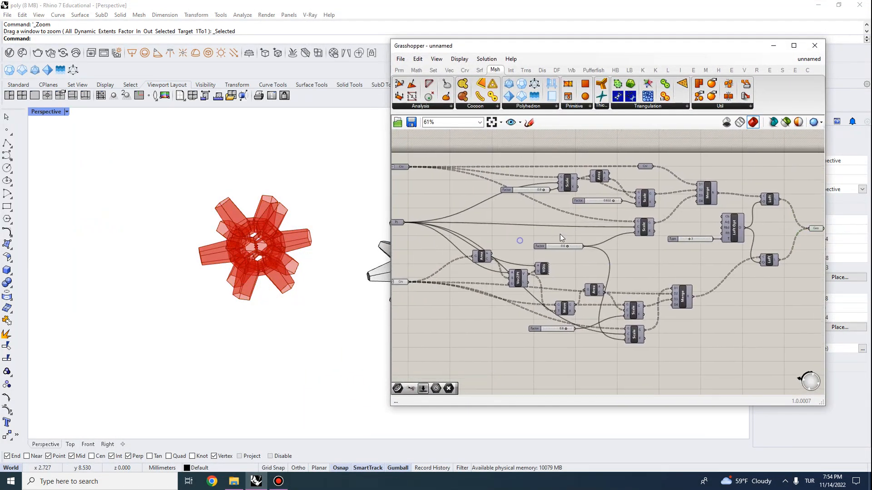
pyautogui.scroll(7, 522, 241)
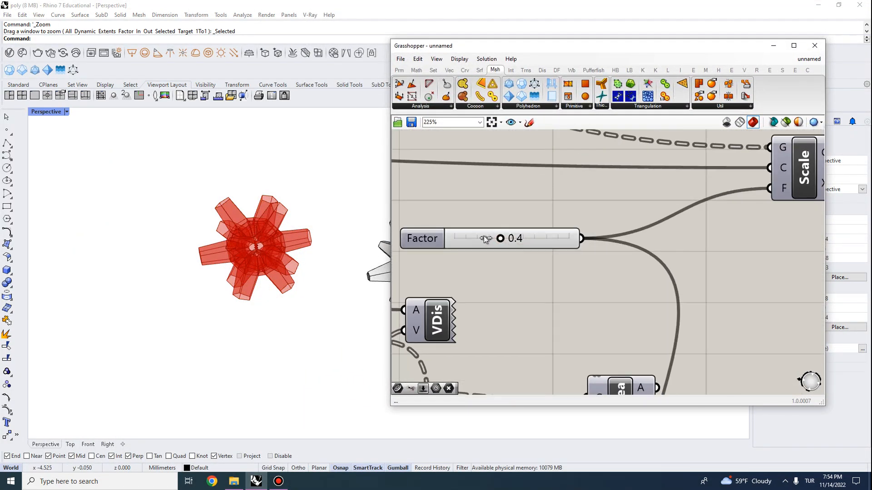
pyautogui.scroll(-5, 556, 241)
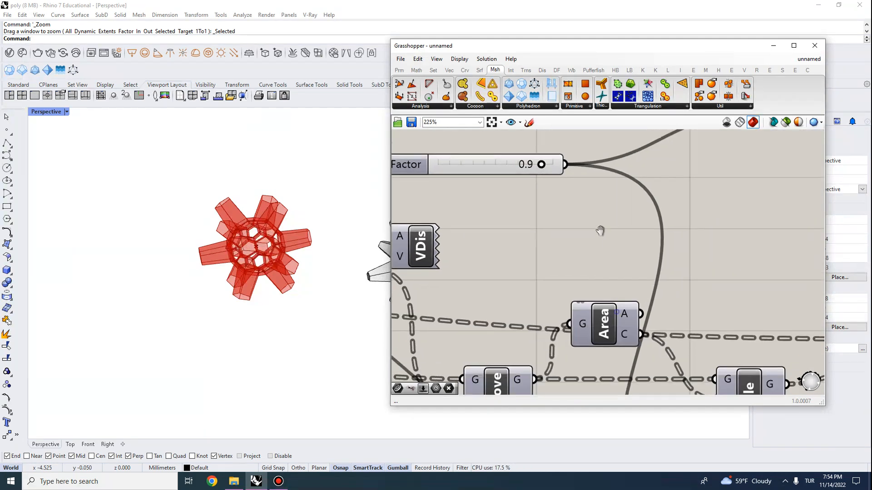
# - Set the moved spike-tip pentagons' scale factor to 0.2 and the upper hexagon opening's scale factor to about 0.14
pyautogui.moveTo(602, 226); pyautogui.dragTo(531, 217, button='right')
pyautogui.scroll(3, 493, 344)
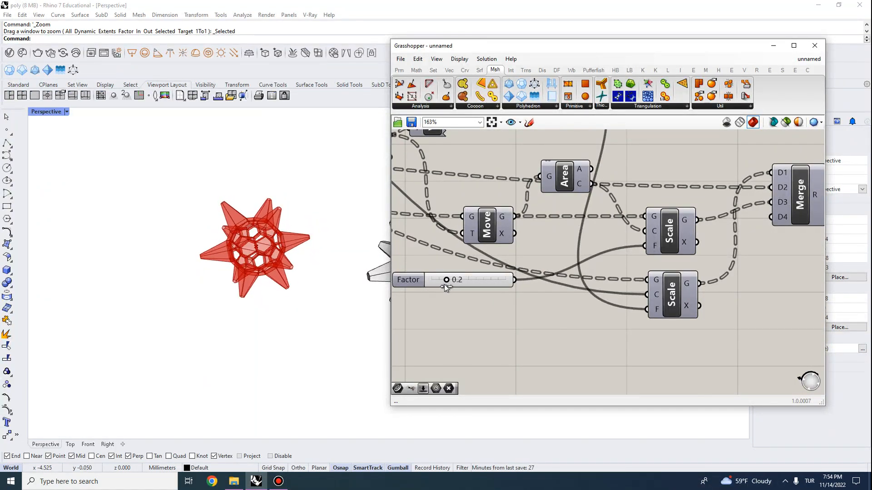
pyautogui.moveTo(445, 286); pyautogui.dragTo(586, 263, button='right')
pyautogui.scroll(2, 545, 263)
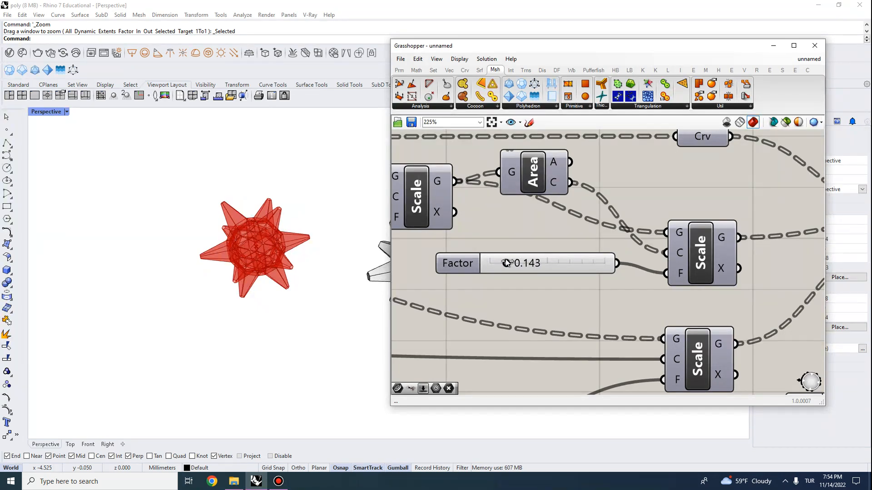
# - Bake the pointed-spike variation from the Geo parameter with the default attributes
pyautogui.scroll(-3, 415, 242)
pyautogui.scroll(2, 662, 238)
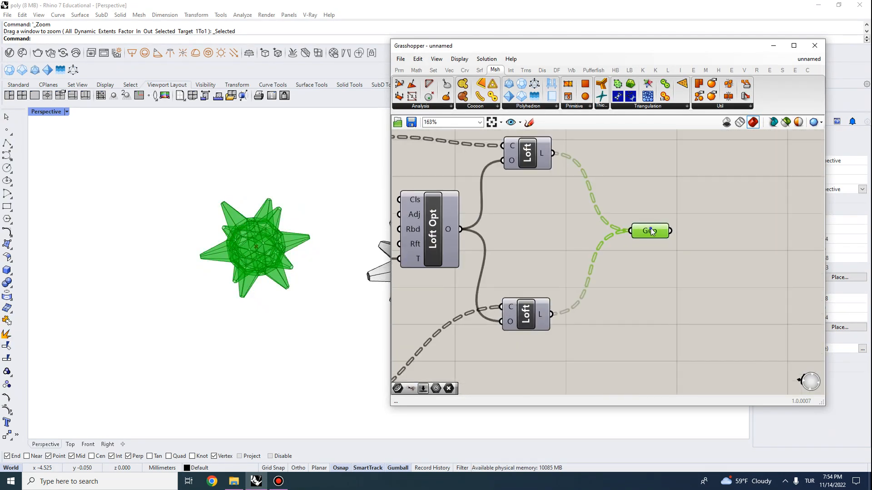
pyautogui.rightClick(652, 231)
pyautogui.click(670, 264)
pyautogui.click(689, 355)
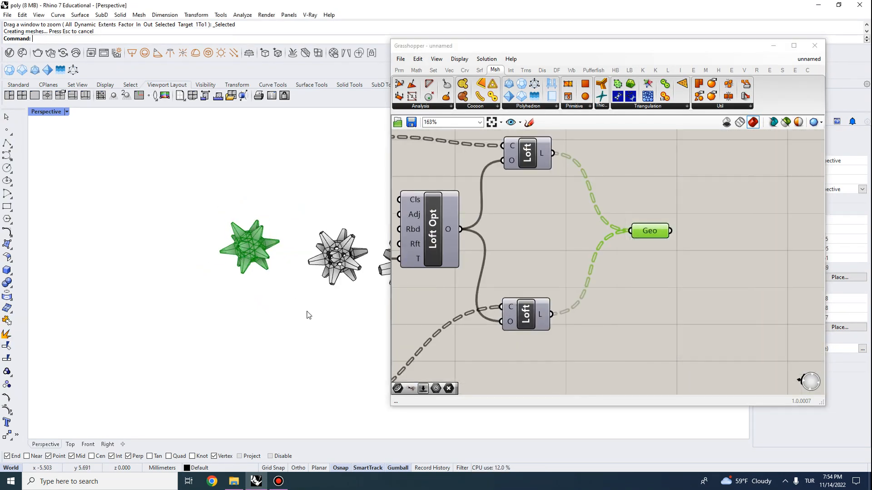
pyautogui.moveTo(238, 239); pyautogui.dragTo(232, 231)
pyautogui.scroll(3, 221, 249)
pyautogui.click(217, 269)
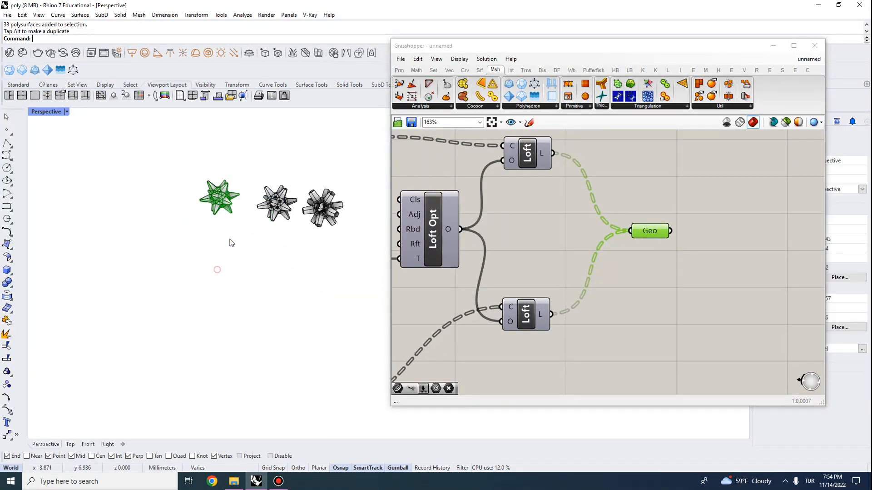
pyautogui.hotkey('ctrl', 'z')
# - Move the 32 newly baked polysurfaces to the end of the row, past the other two baked models, and deselect them
pyautogui.scroll(-3, 131, 180)
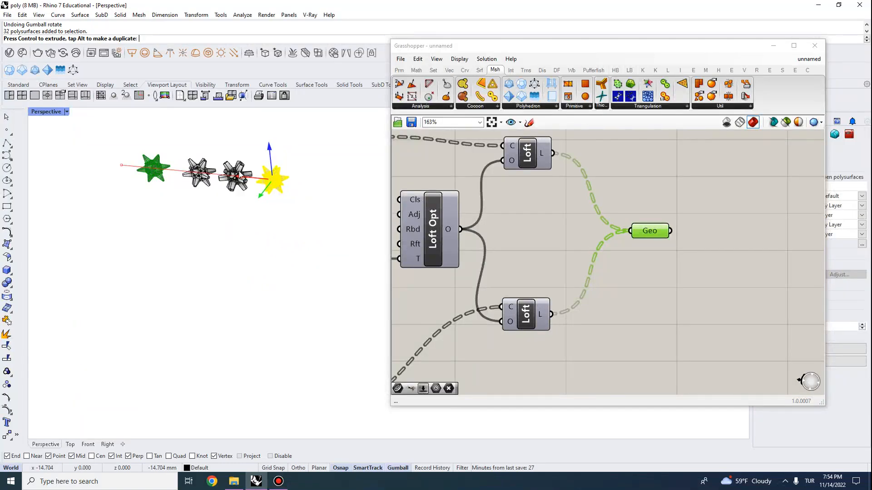
pyautogui.press('Escape')
pyautogui.hotkey('ctrl', 'shift', 'e')
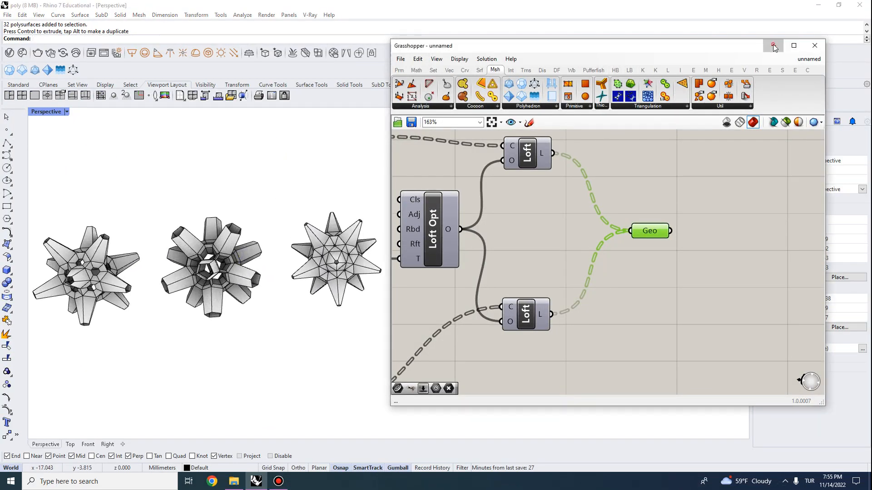
# - Hide Grasshopper and compare the three baked variations from several angles, looking closely at the pointed model's small hexagon openings
pyautogui.click(774, 46)
pyautogui.scroll(2, 311, 204)
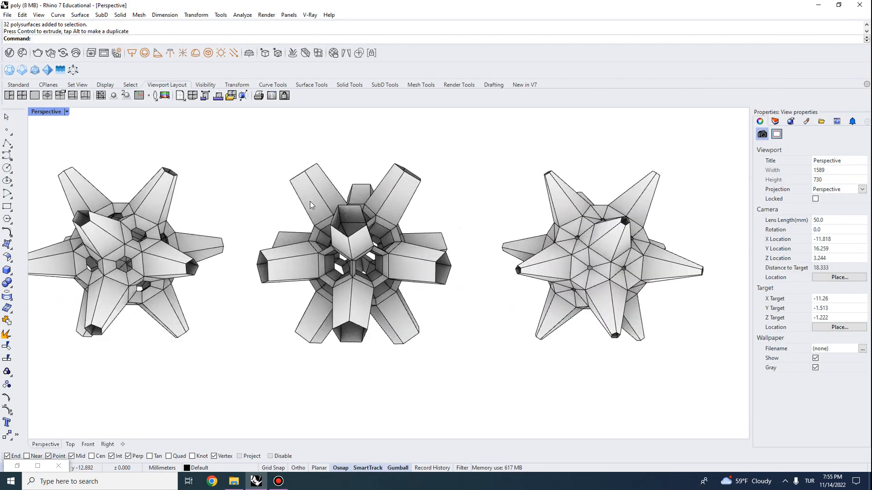
pyautogui.moveTo(312, 204); pyautogui.dragTo(300, 214, button='right')
pyautogui.scroll(-2, 288, 220)
pyautogui.scroll(2, 288, 220)
pyautogui.moveTo(355, 218); pyautogui.dragTo(374, 262, button='right')
pyautogui.scroll(2, 373, 262)
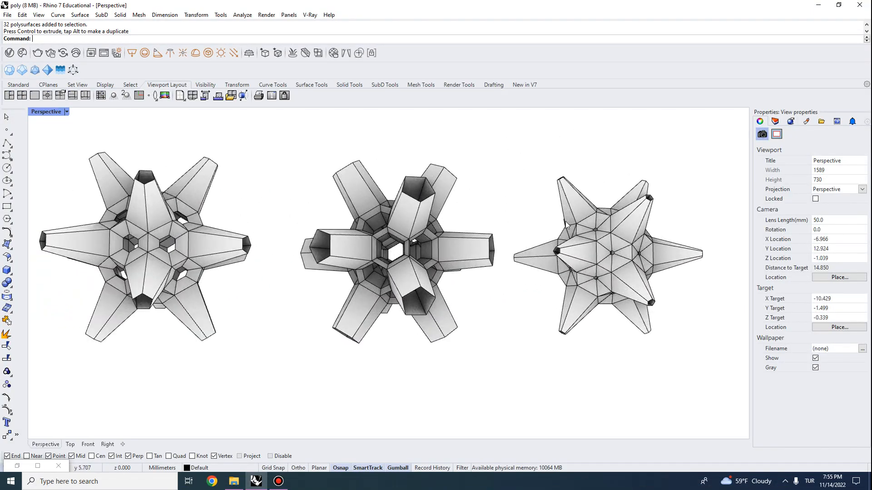
pyautogui.moveTo(486, 319); pyautogui.dragTo(596, 265, button='right')
pyautogui.scroll(5, 521, 201)
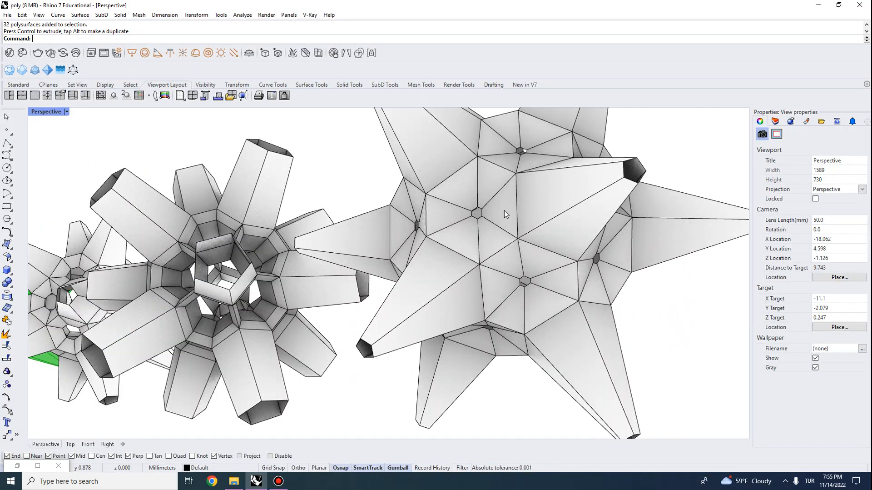
pyautogui.scroll(-5, 506, 214)
pyautogui.moveTo(506, 214); pyautogui.dragTo(414, 217, button='right')
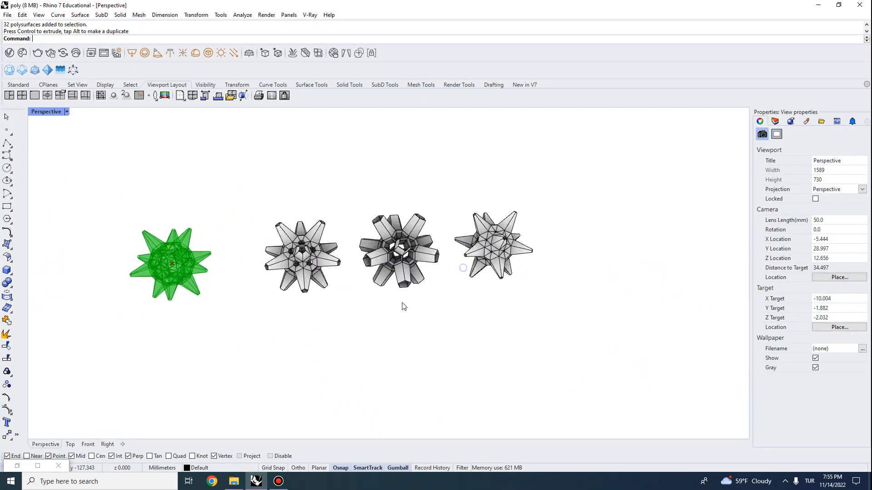
pyautogui.scroll(-2, 380, 235)
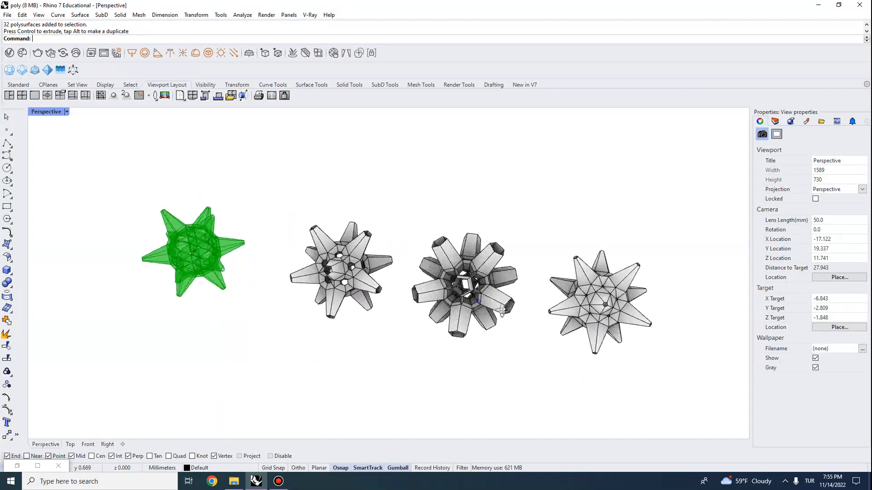
# - Bring Grasshopper back and review the definition from the final lofts back to the polyhedron and dispatch components
pyautogui.scroll(2, 574, 239)
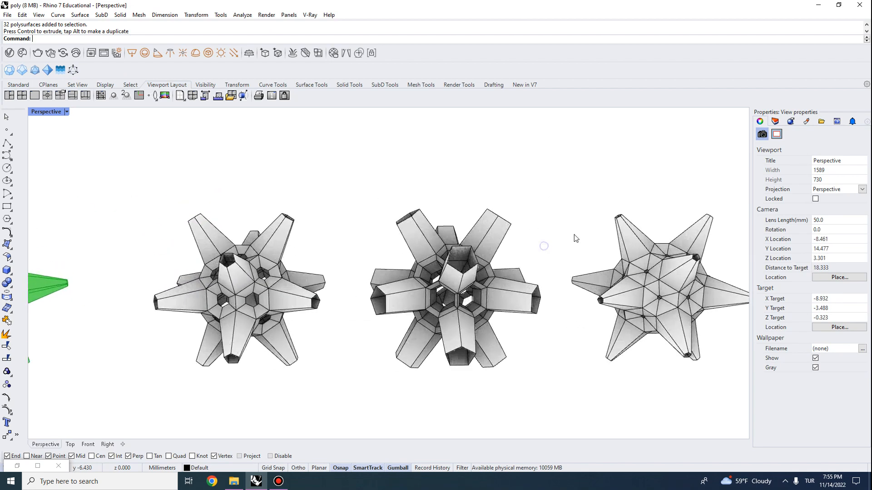
pyautogui.hotkey('alt', 'Tab')
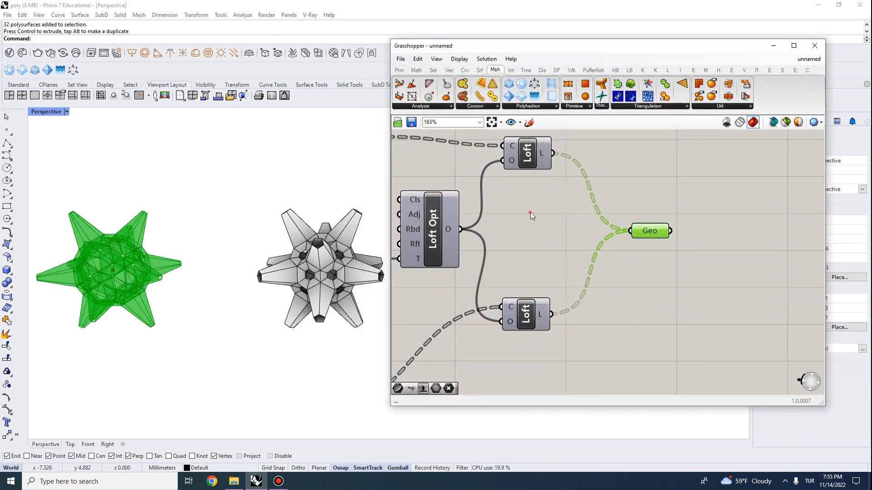
pyautogui.scroll(-2, 591, 227)
pyautogui.moveTo(613, 182); pyautogui.dragTo(613, 219, button='right')
pyautogui.scroll(3, 504, 202)
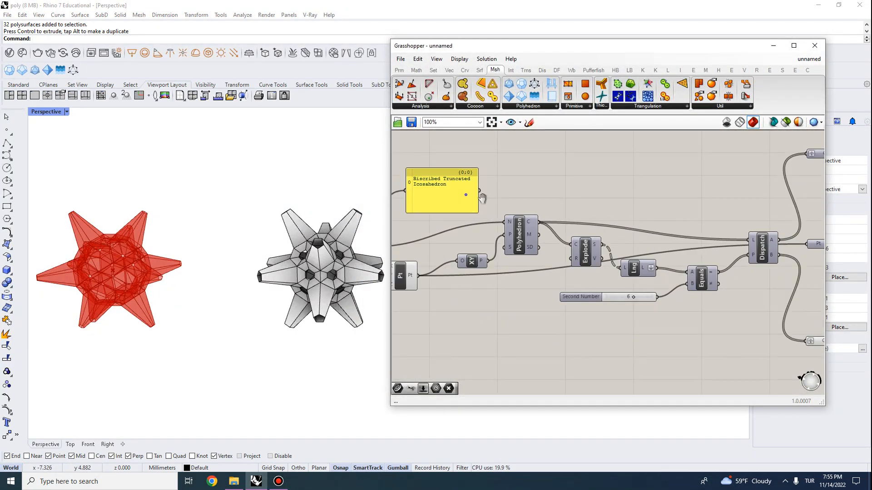
pyautogui.scroll(-2, 531, 230)
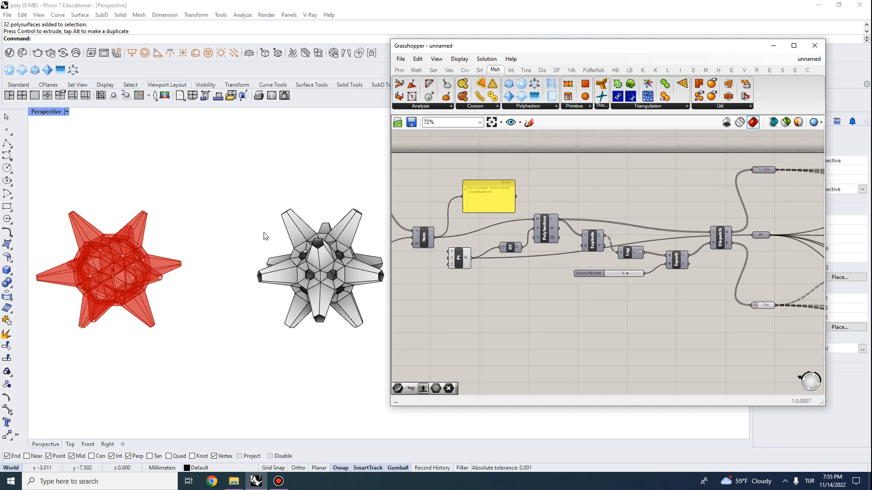
pyautogui.scroll(-3, 277, 268)
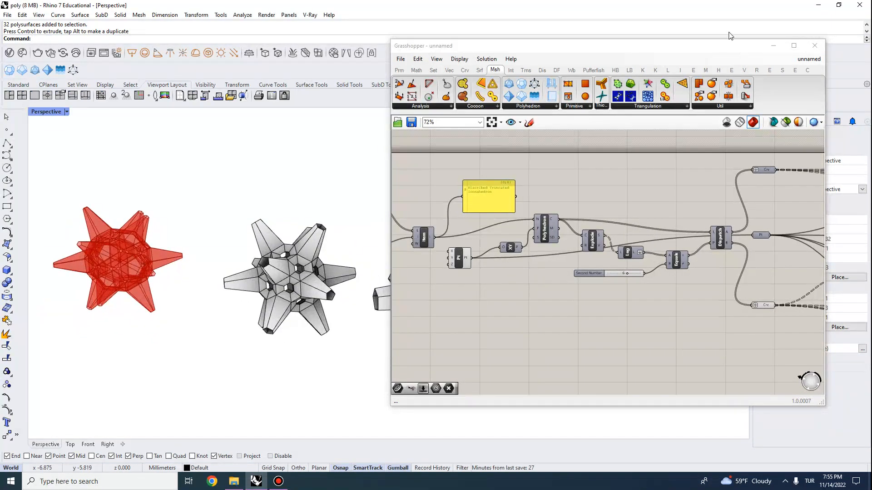
# - Minimize Grasshopper and examine the whole row of models, comparing the baked variations with the live preview
pyautogui.click(773, 46)
pyautogui.scroll(-2, 516, 269)
pyautogui.scroll(2, 516, 269)
pyautogui.moveTo(444, 198); pyautogui.dragTo(369, 226, button='right')
pyautogui.scroll(-2, 397, 225)
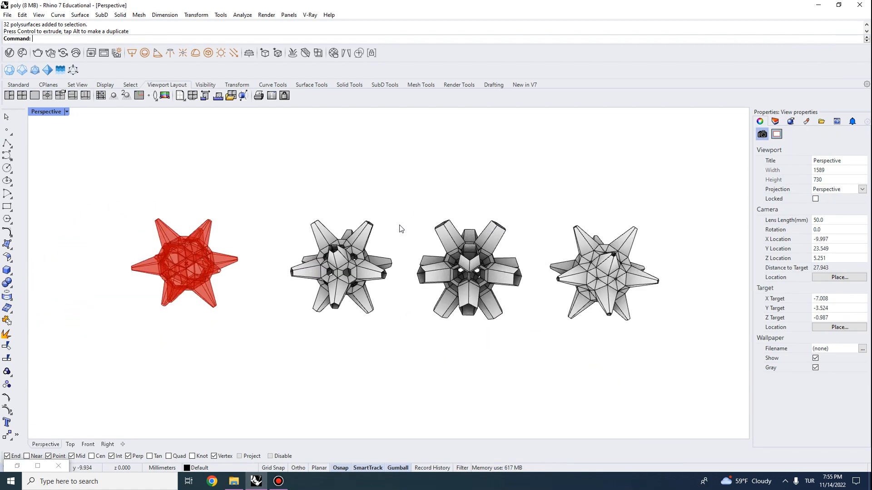